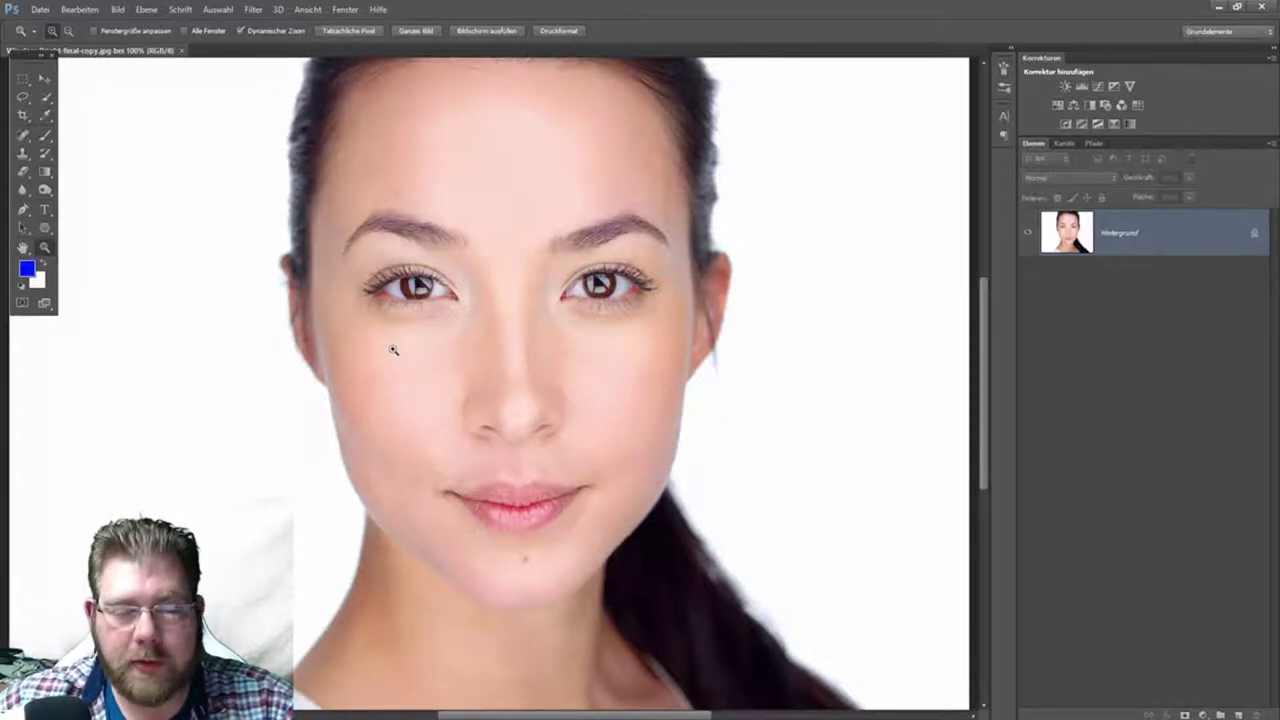
- Zoom out once so the whole final-copy.jpg portrait fits in the window
alt+click(592, 318)
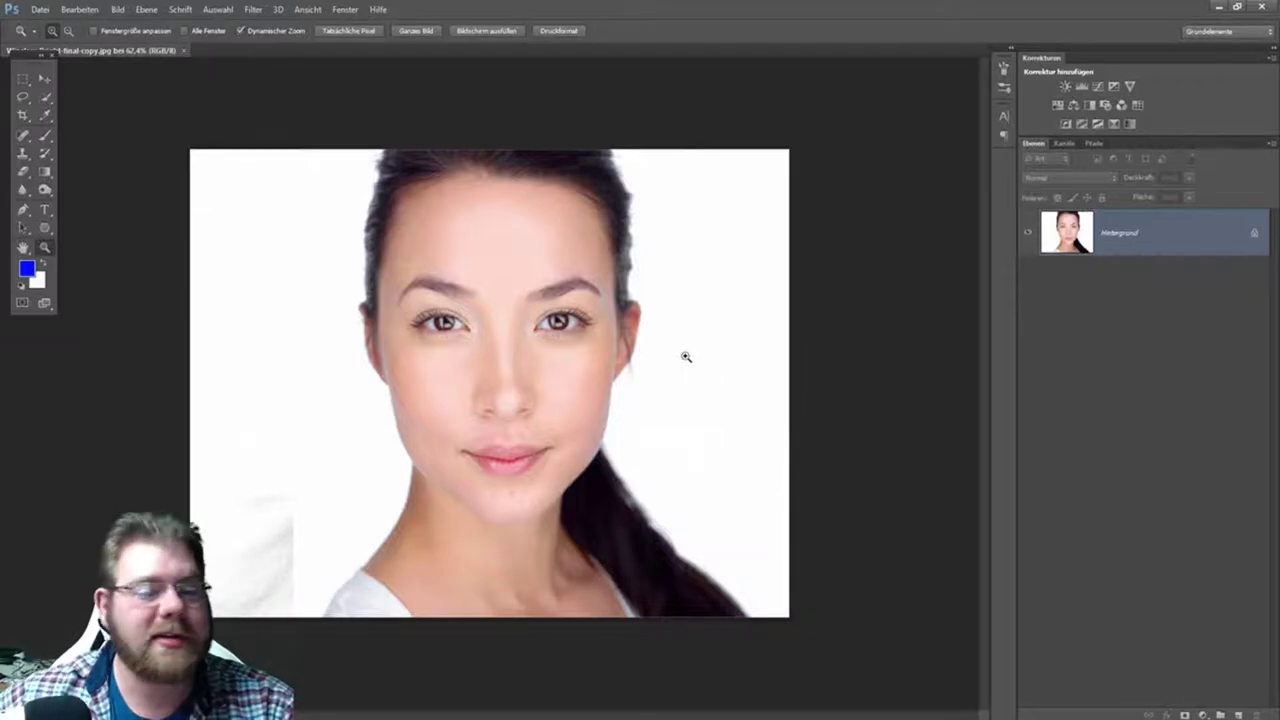
- Unlock Hintergrund as Ebene 0, duplicate it to Ebene 0 Kopie, and float the toolbar
double_click(1146, 244)
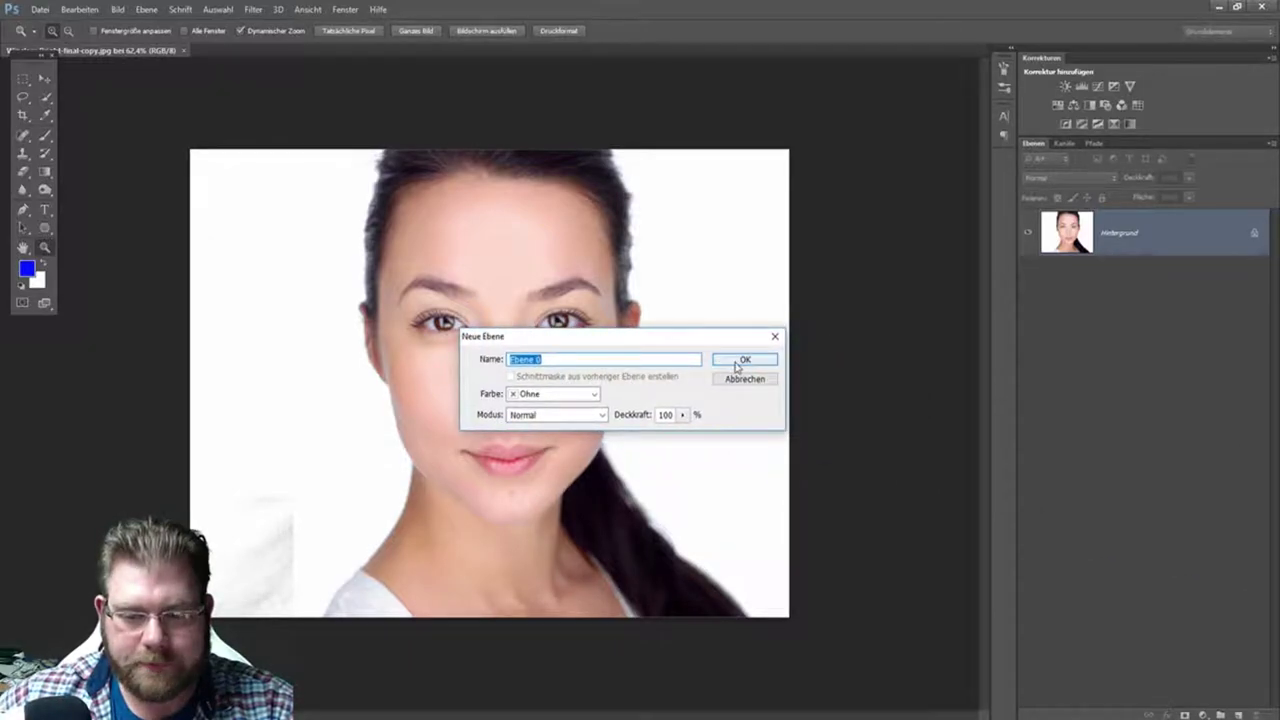
click(740, 362)
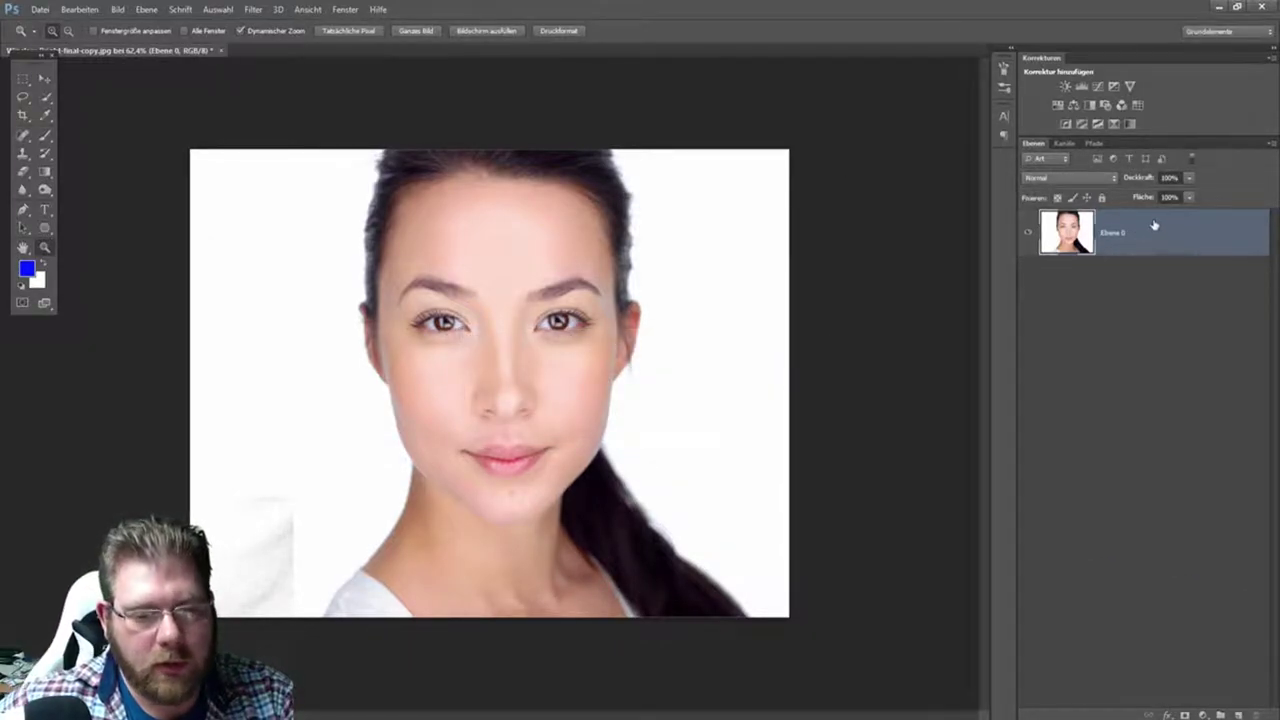
key(ctrl+j)
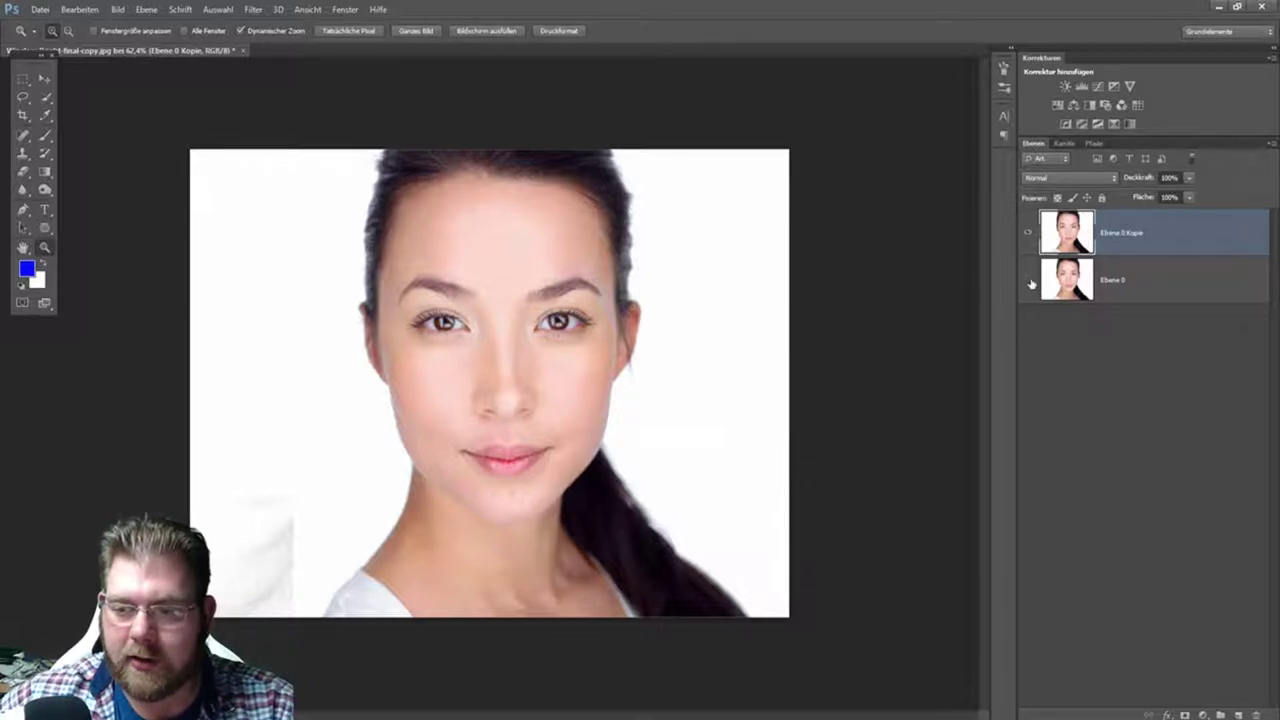
click(1152, 282)
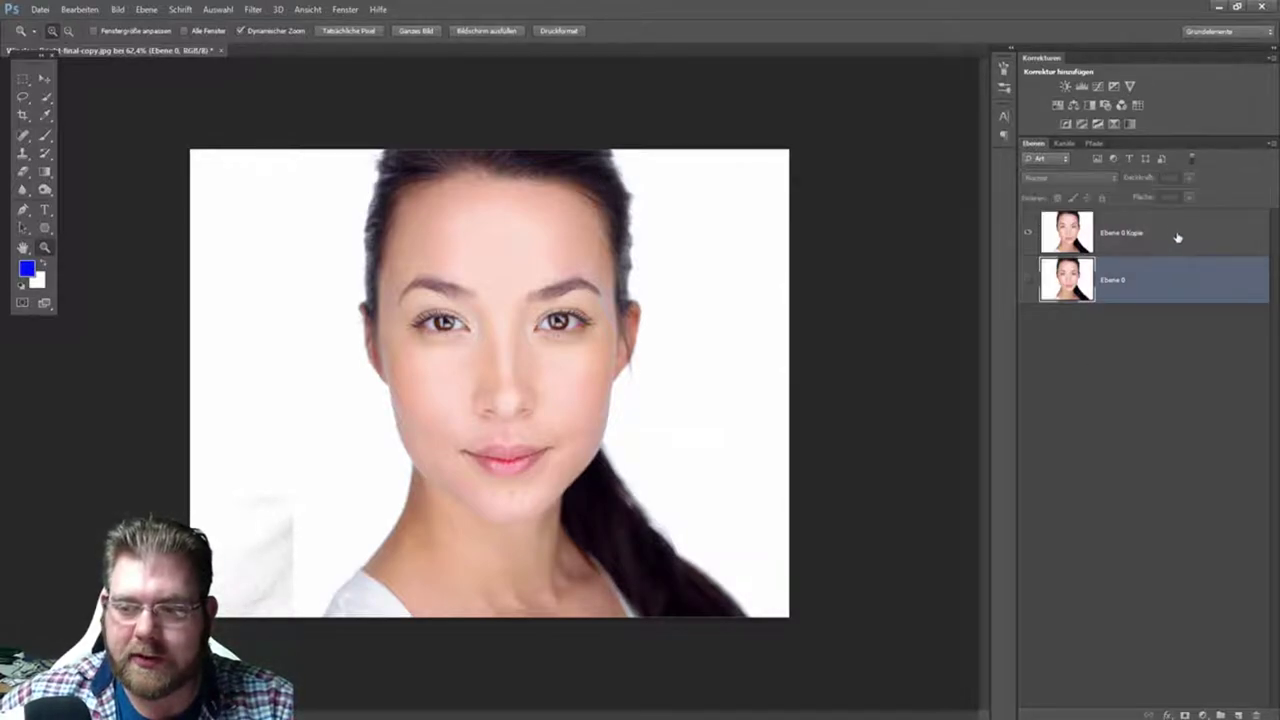
click(1177, 236)
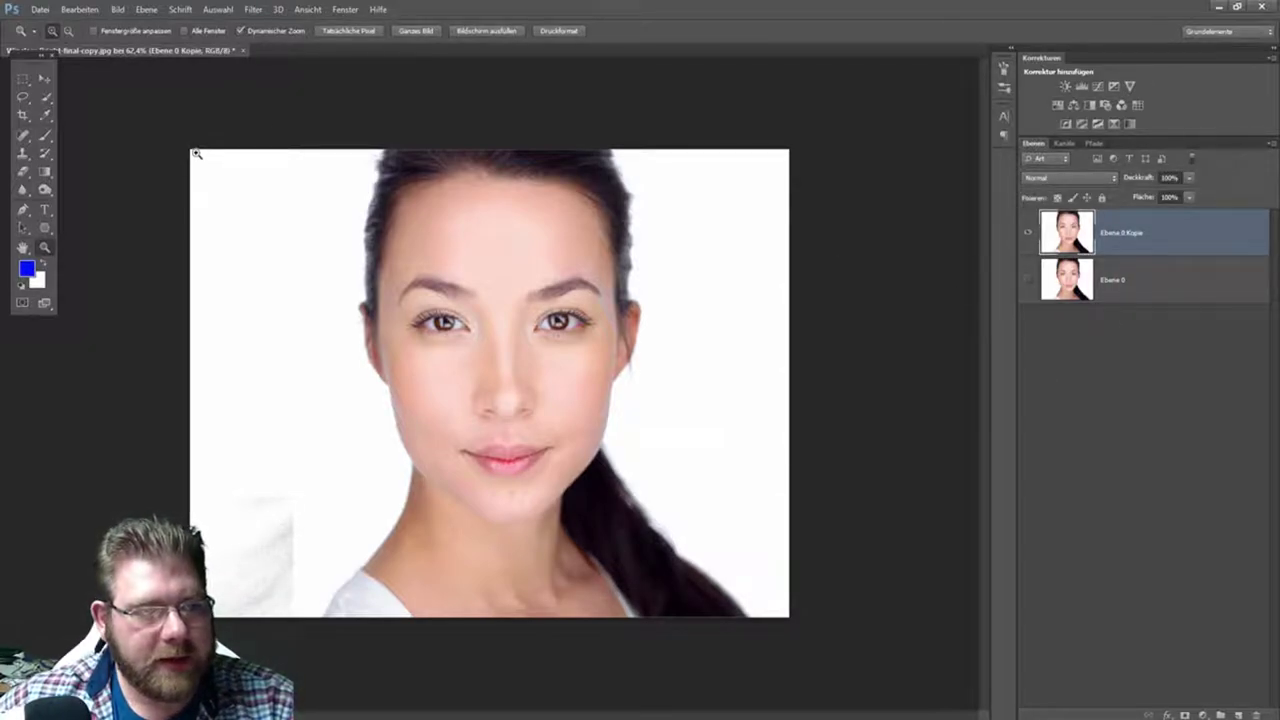
drag(40, 53, 73, 137)
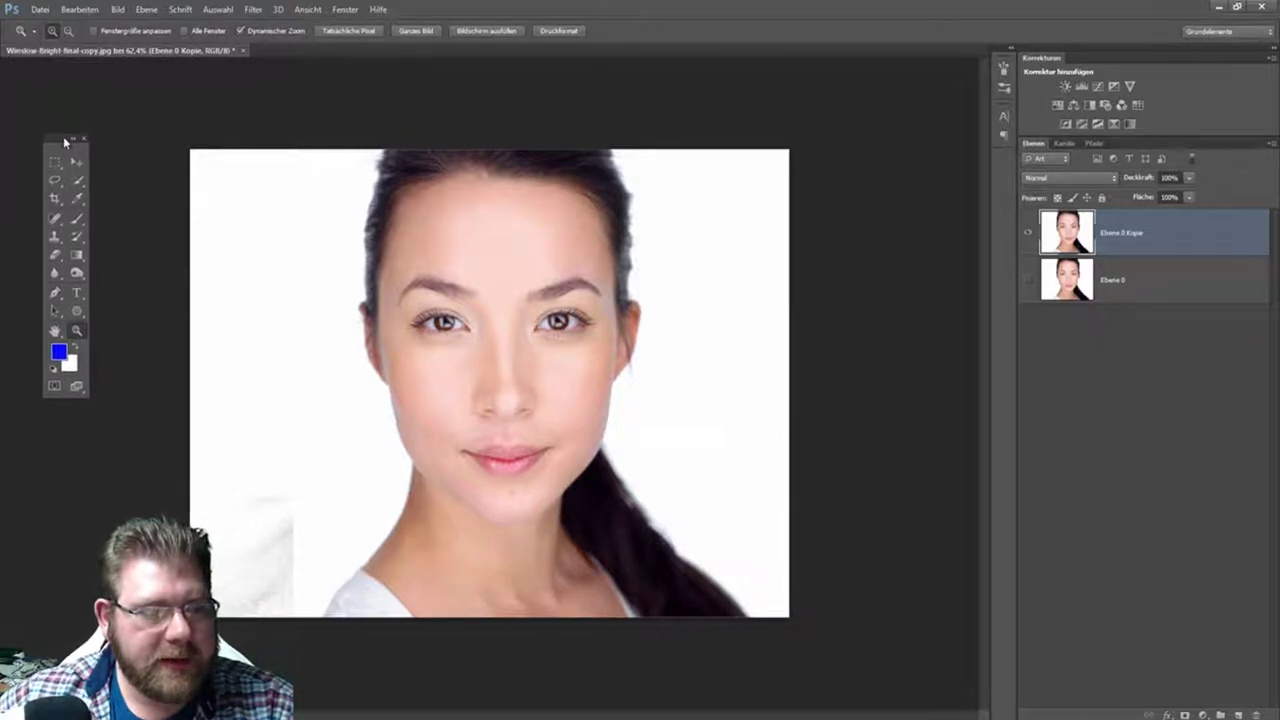
- Choose the hard round pressure-size brush at 19 px, 100% hardness, and show the Pinsel panel
click(78, 219)
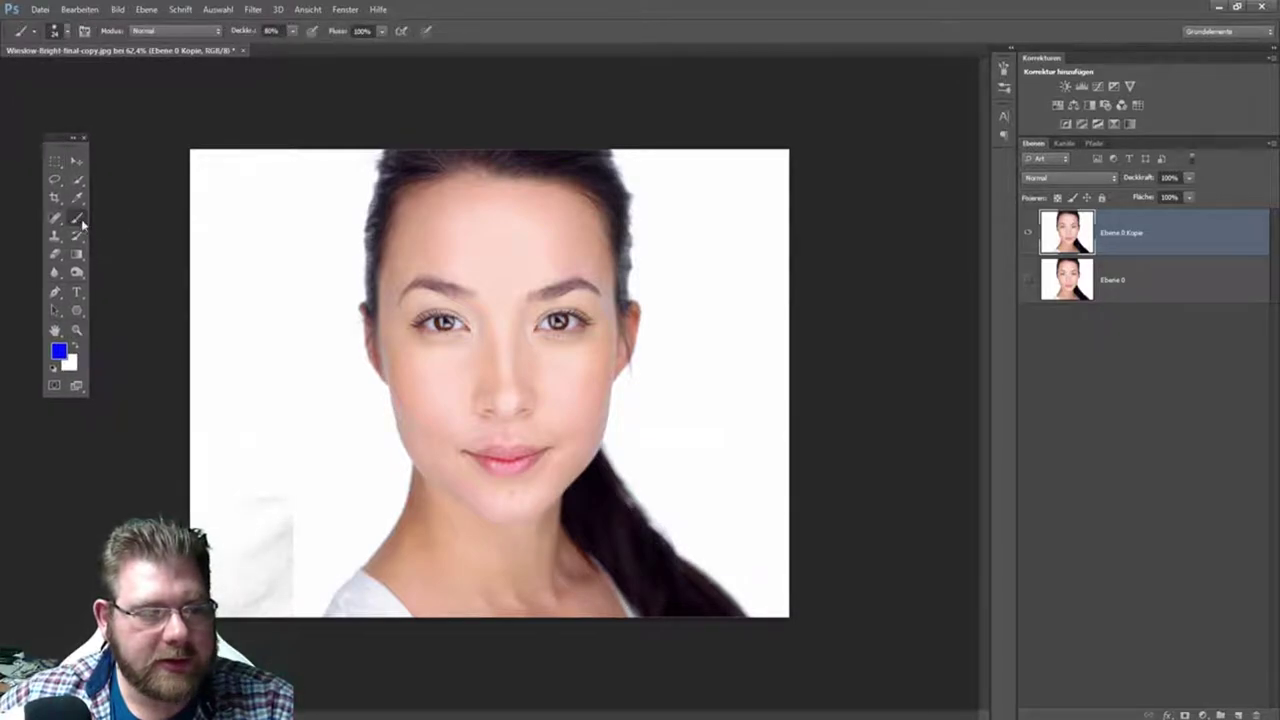
click(62, 32)
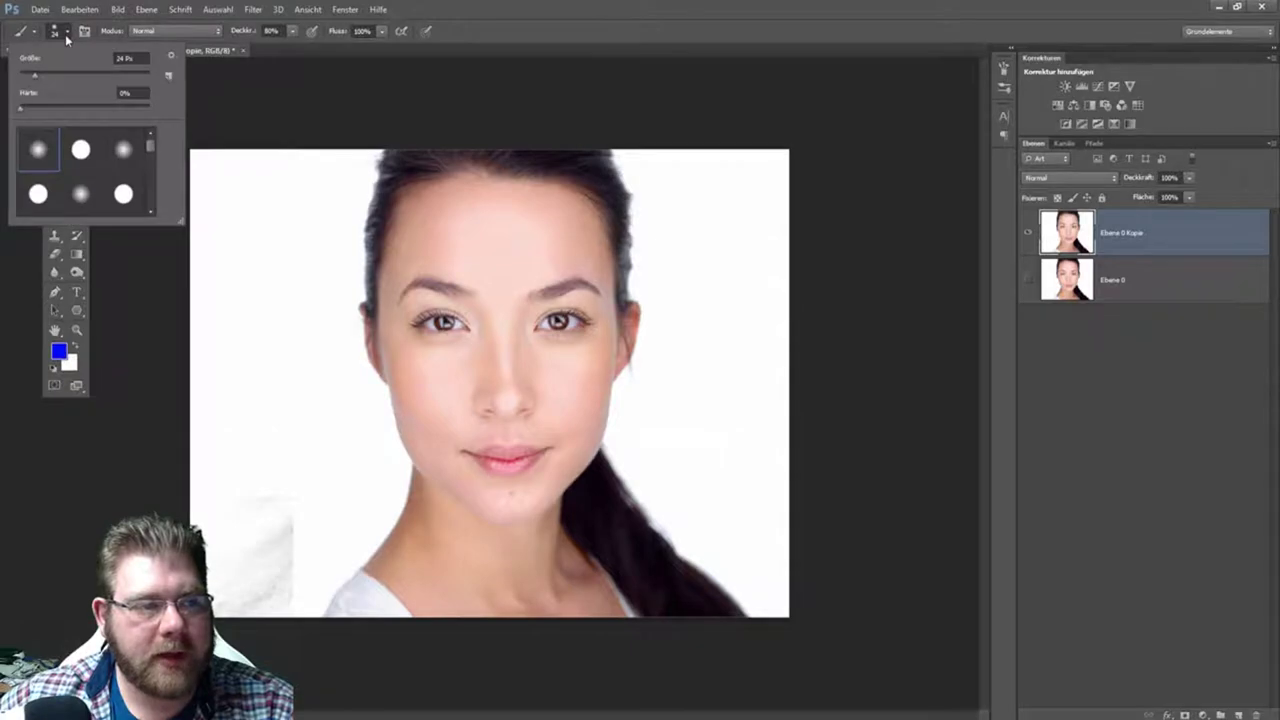
click(84, 156)
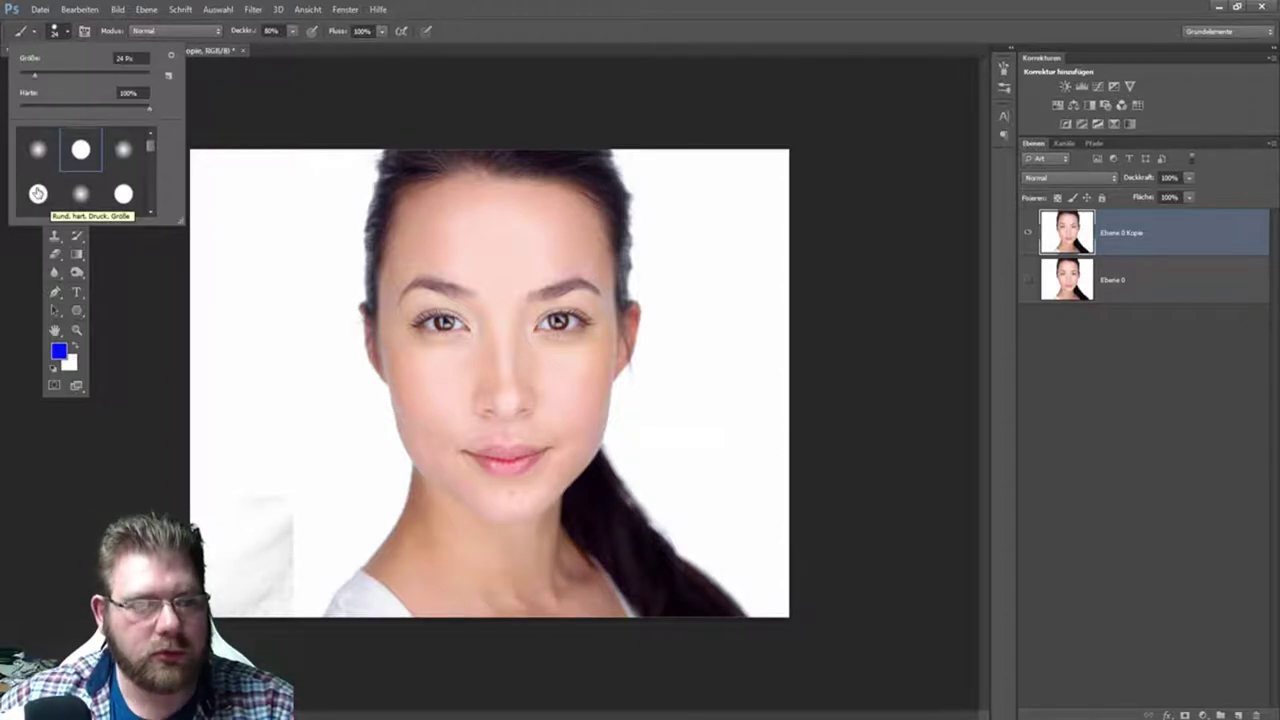
click(38, 193)
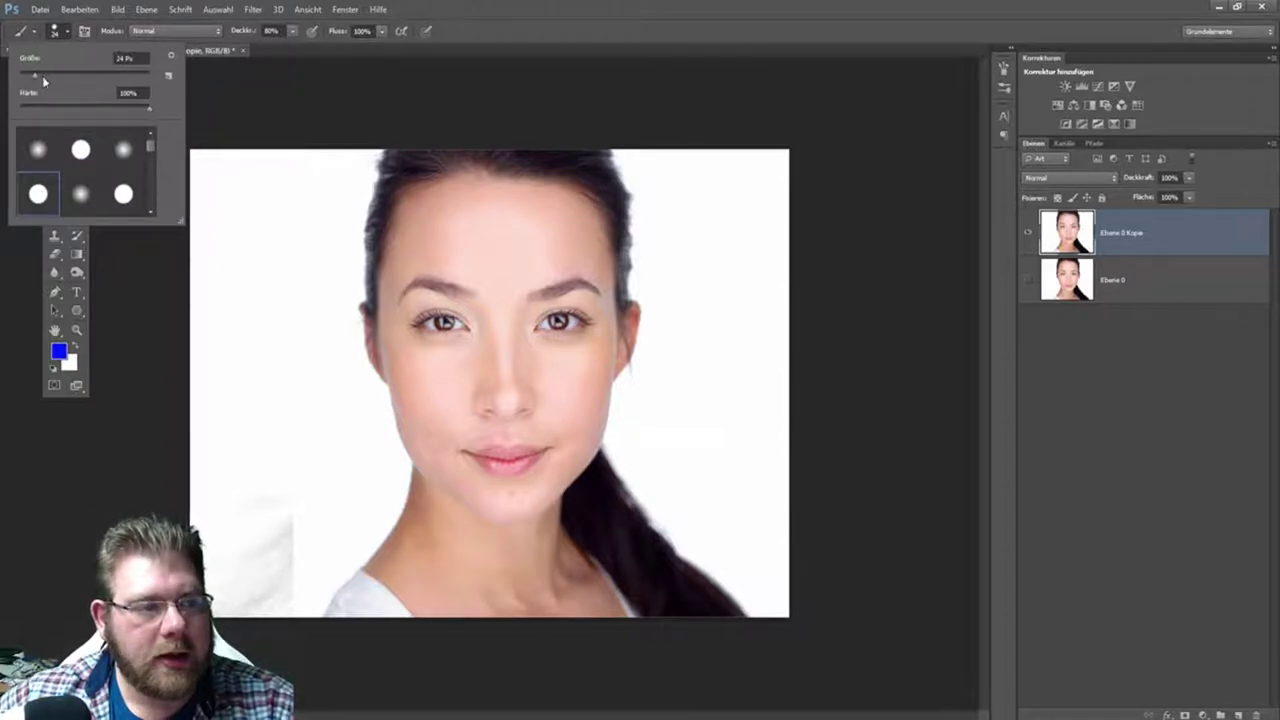
drag(35, 84, 37, 78)
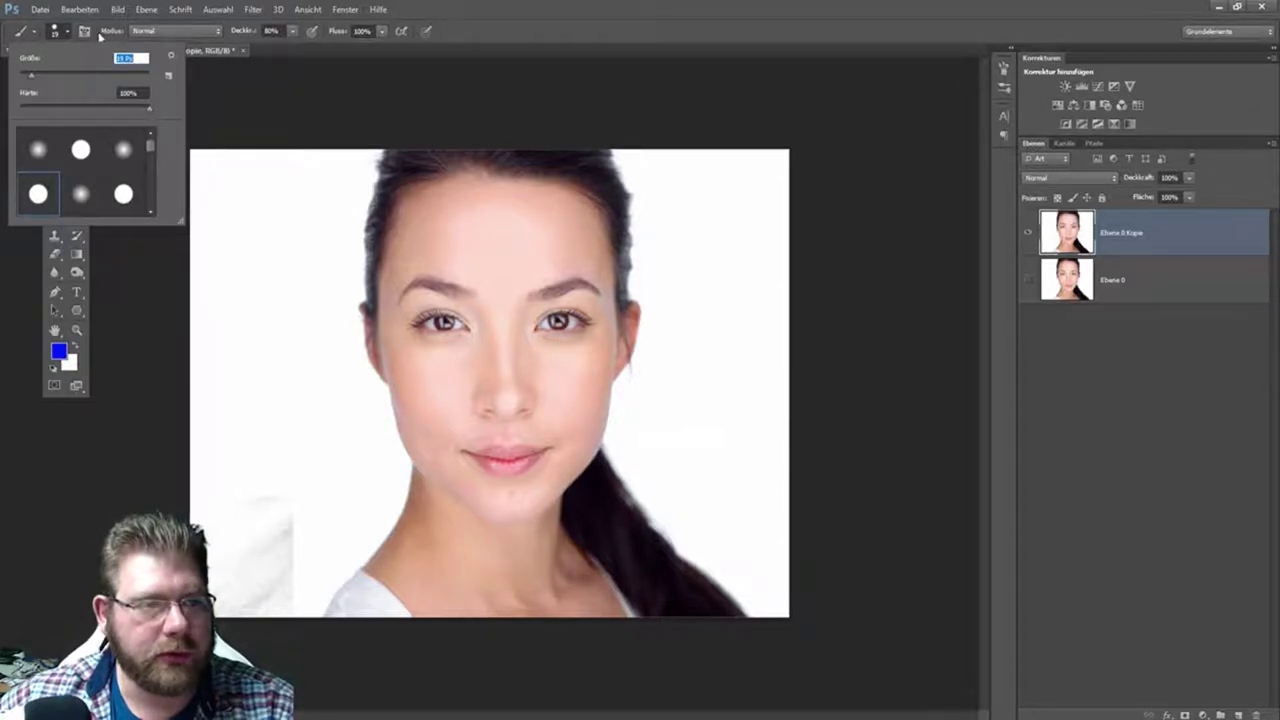
click(57, 32)
click(86, 32)
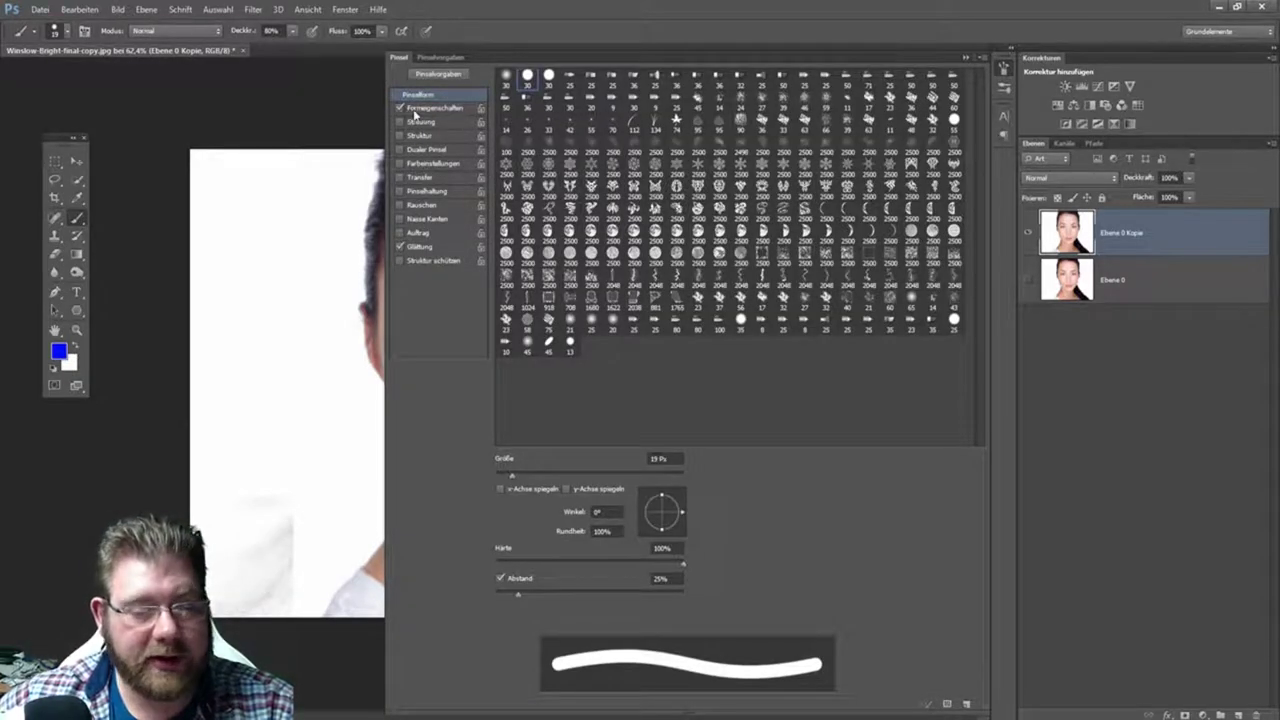
- Keep the Formeigenschaften size control on Zeichenstift-Druck, then close the Pinsel panel
click(433, 109)
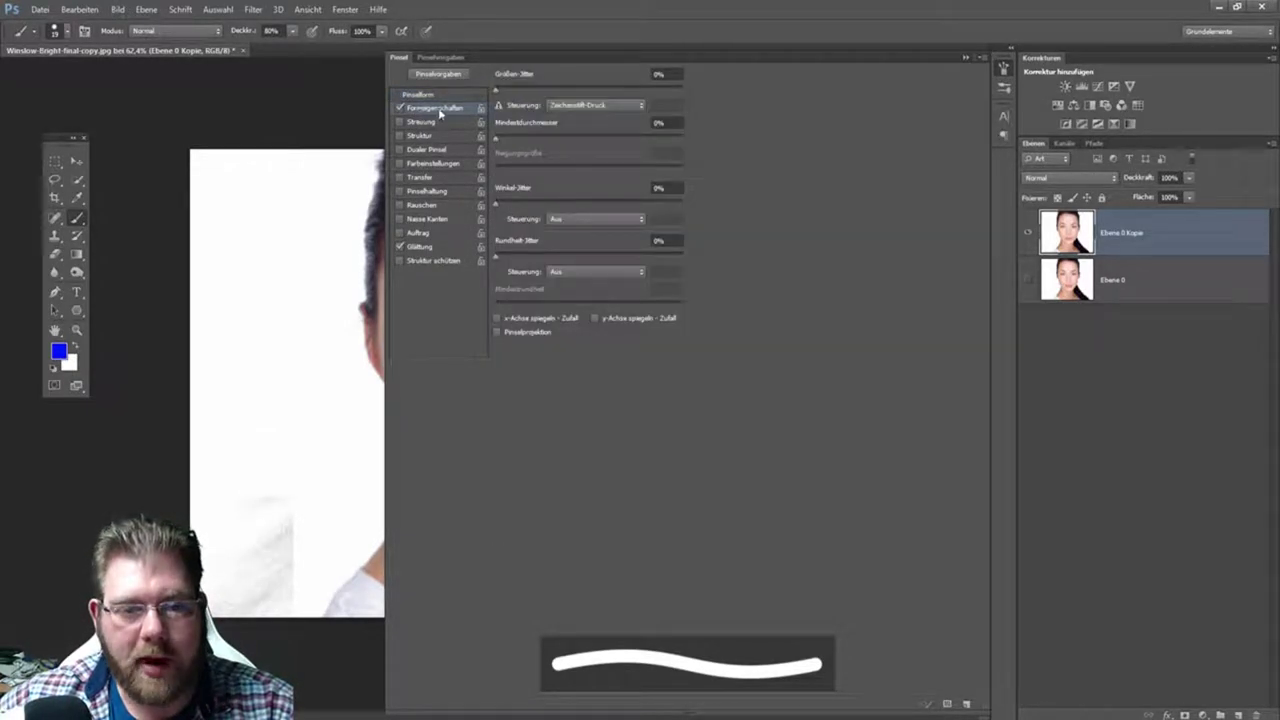
click(589, 108)
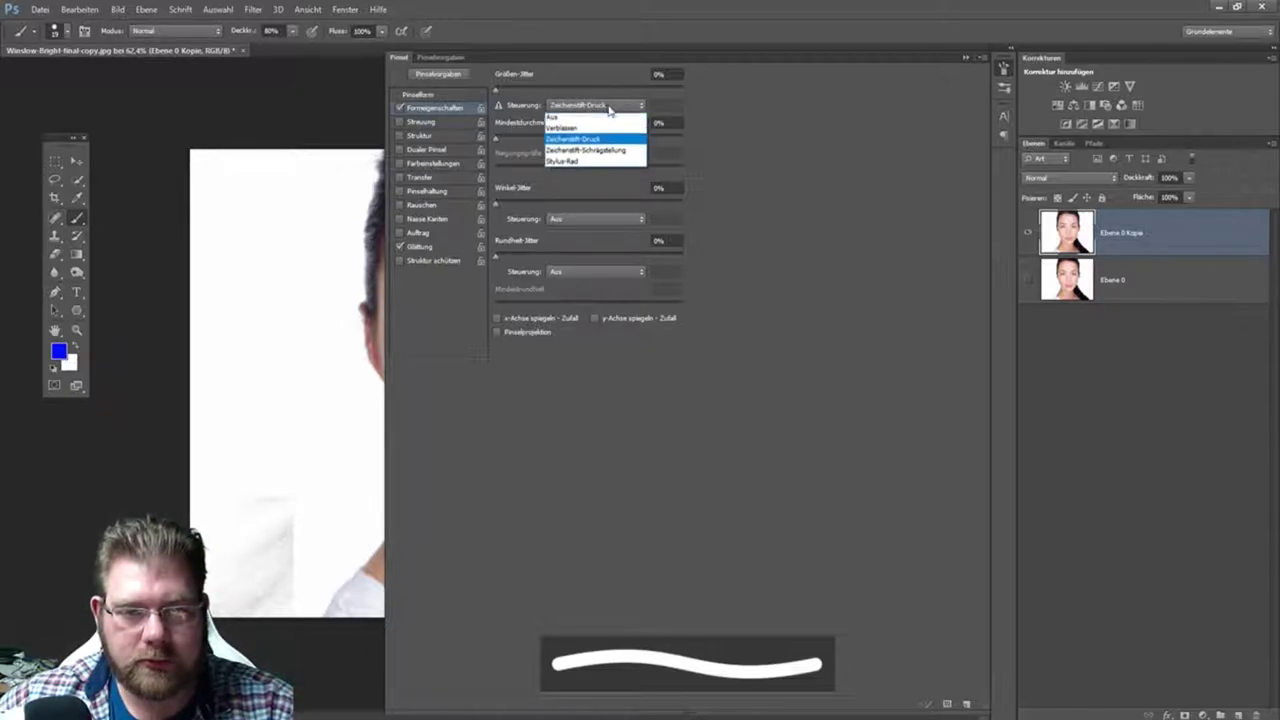
click(581, 147)
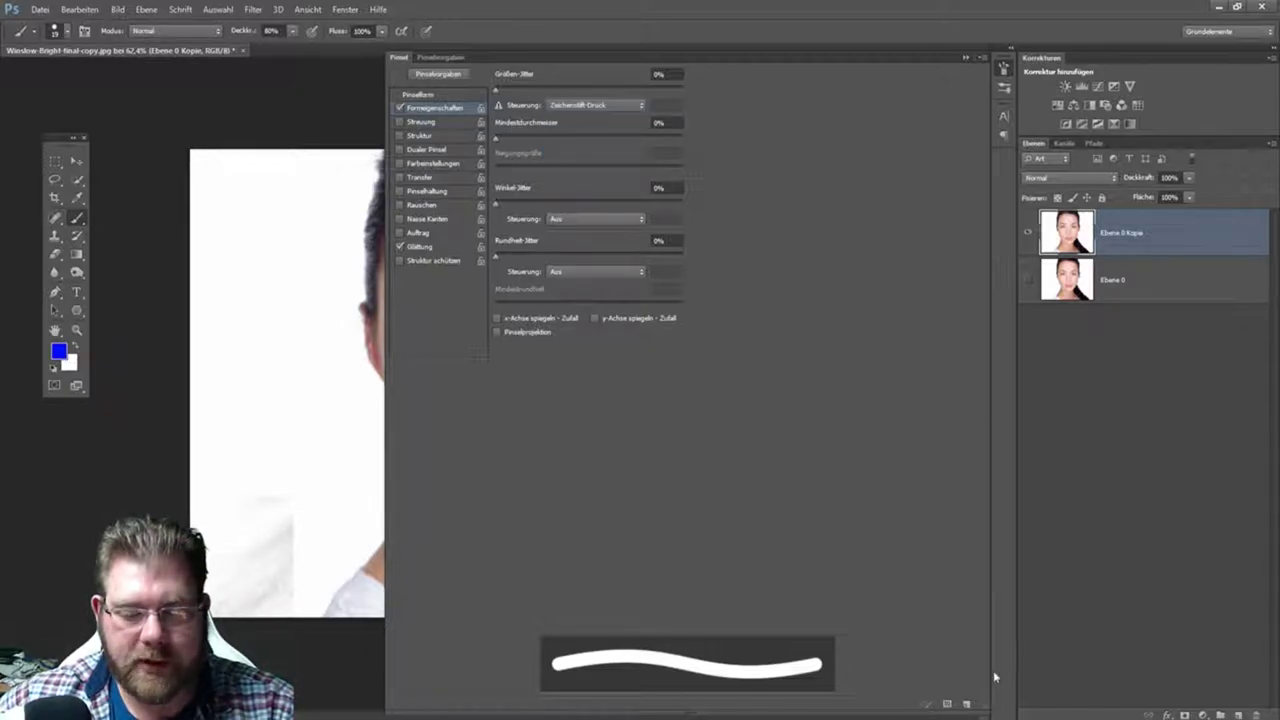
click(965, 58)
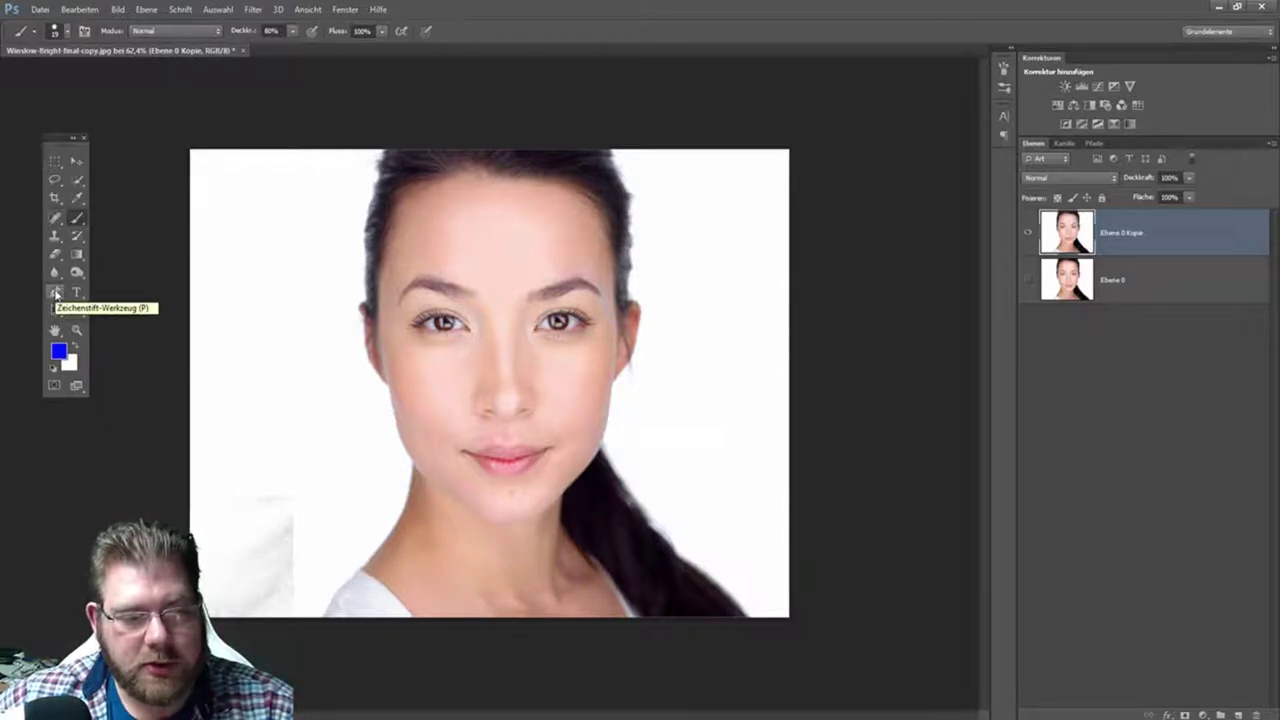
- Draw a straight pen path from the hairline centre to just above the upper lip
click(56, 293)
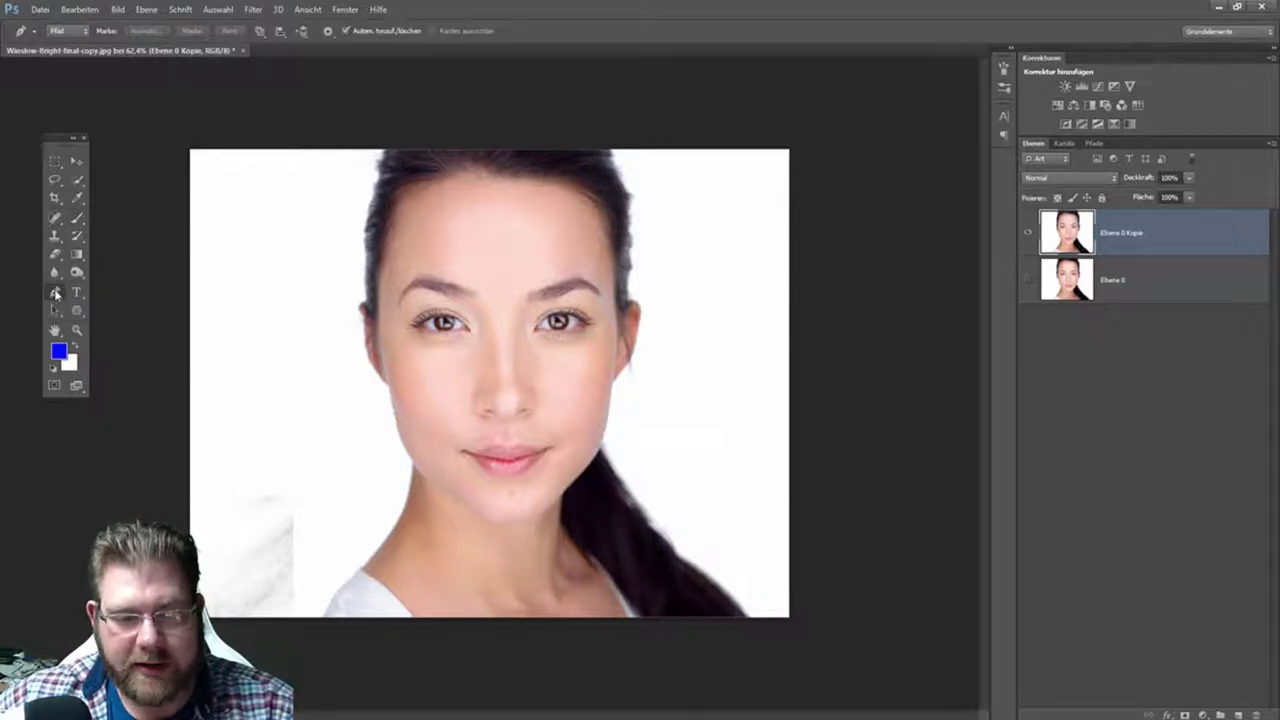
click(500, 179)
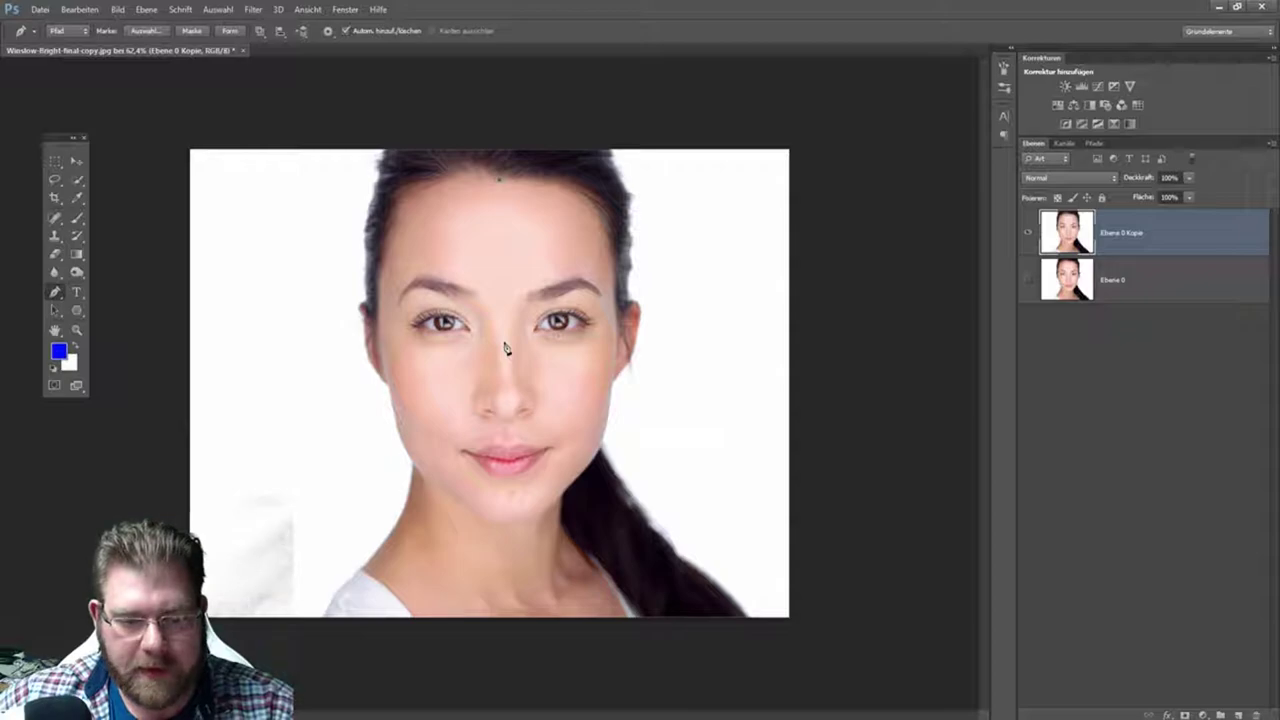
click(507, 424)
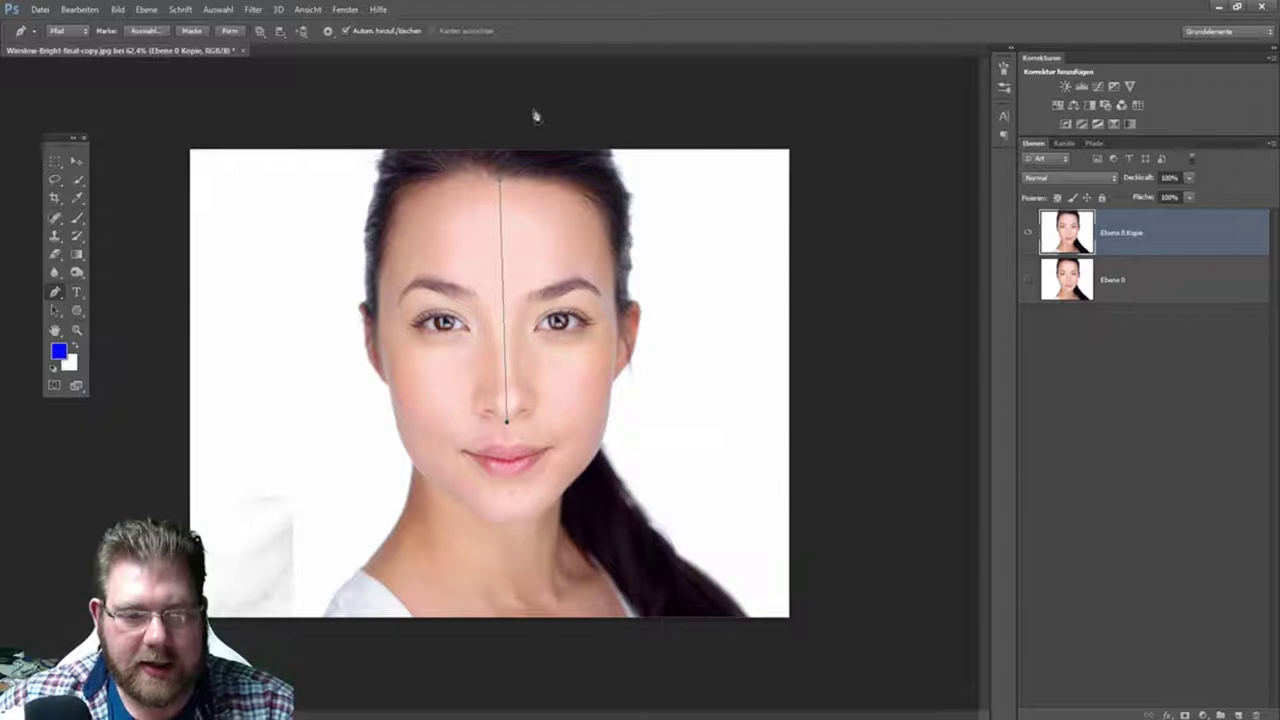
right_click(506, 311)
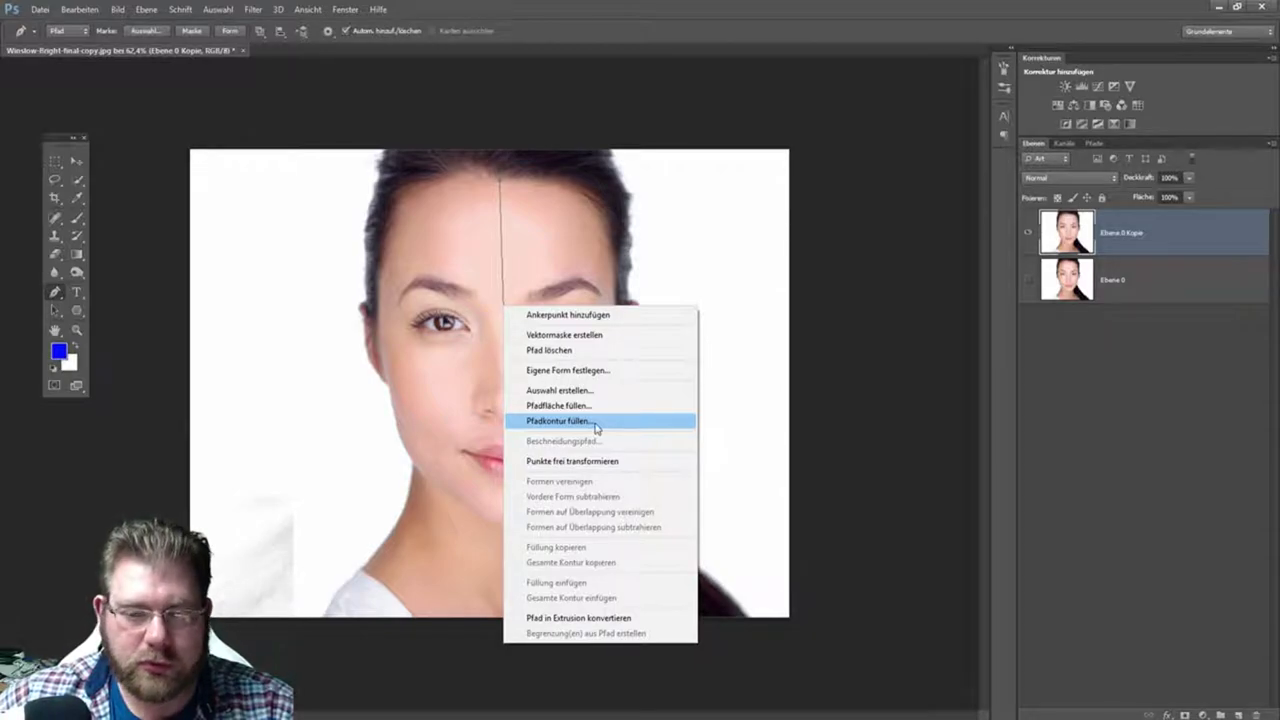
click(848, 414)
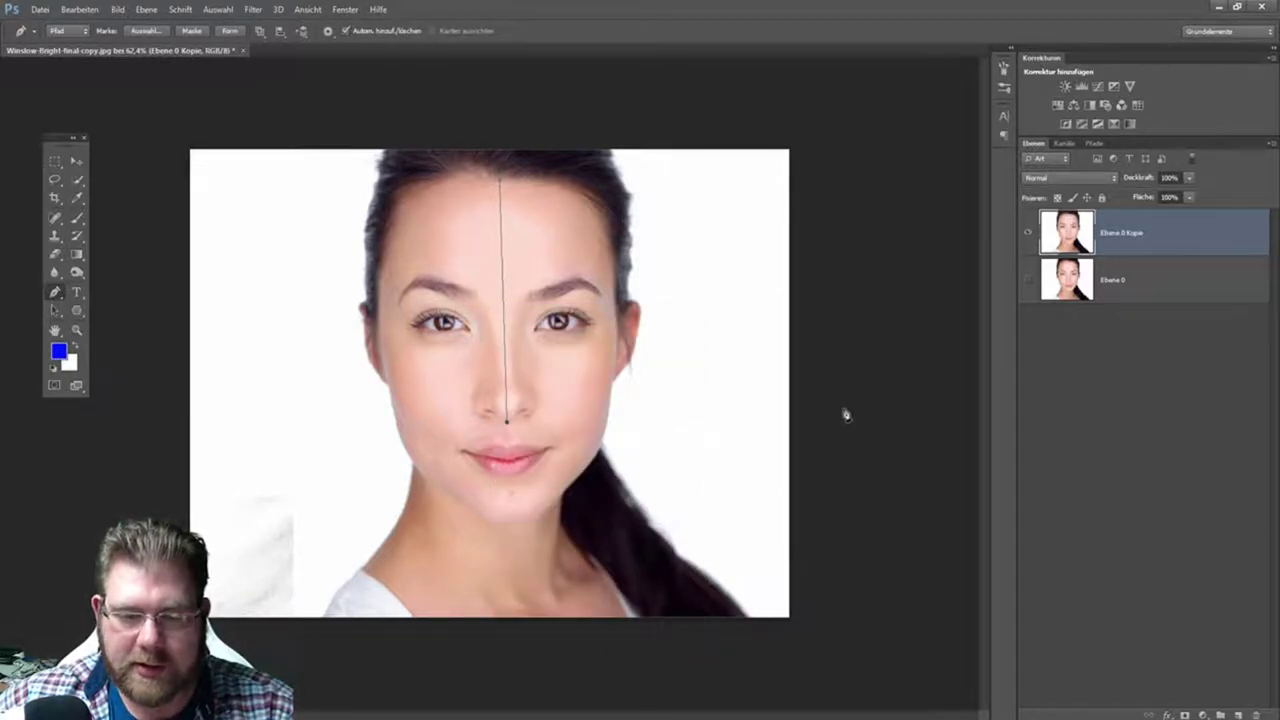
- On new layer Ebene 1, set up Pfadkontur füllen with the Pinsel tool
click(1239, 714)
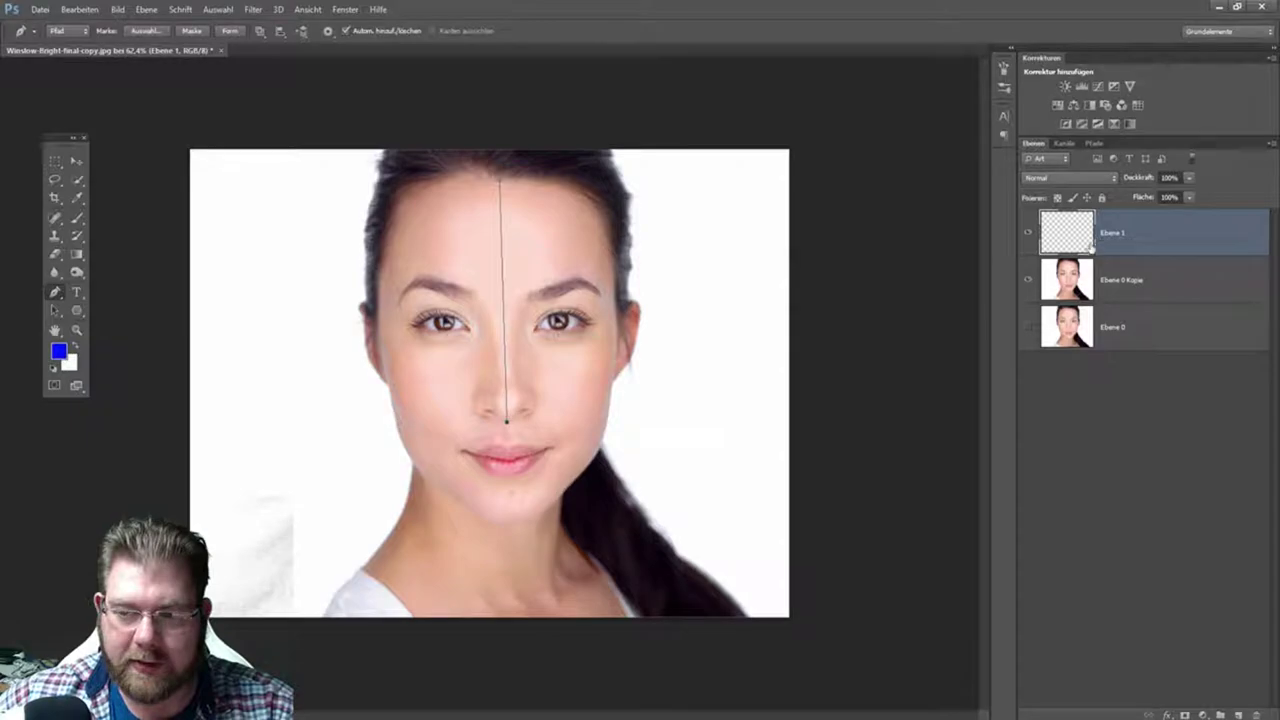
right_click(507, 339)
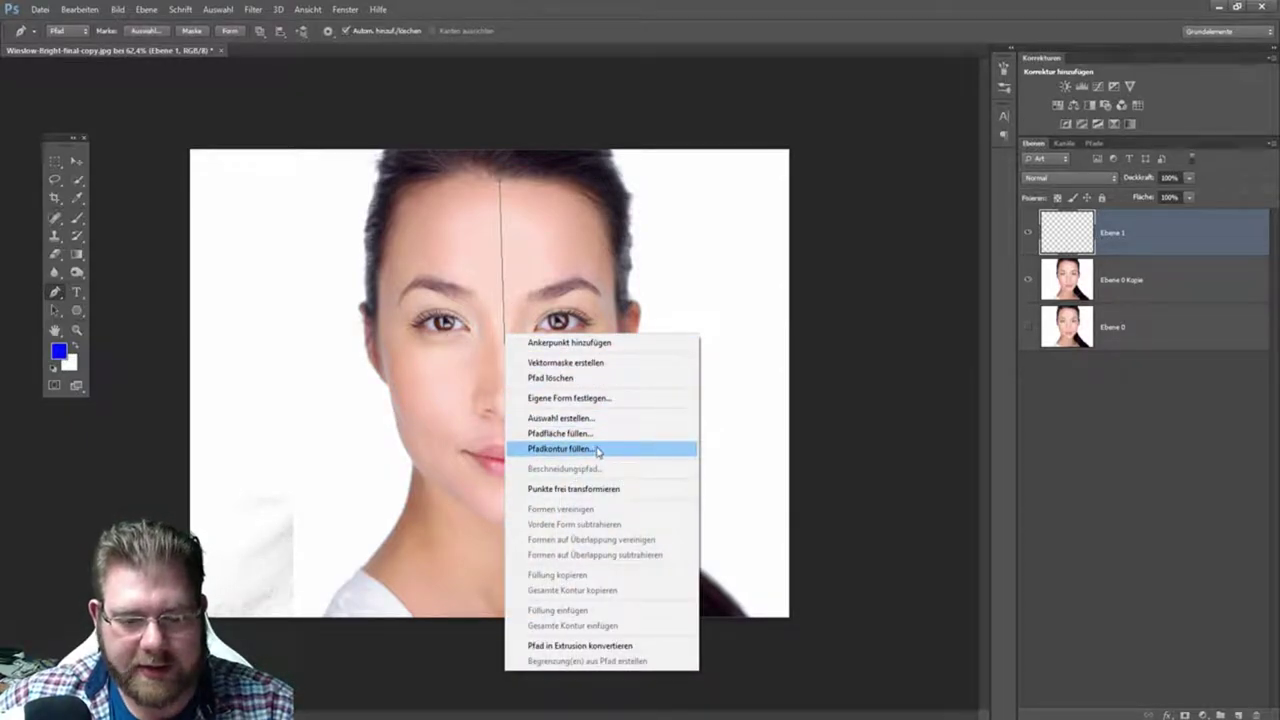
click(592, 452)
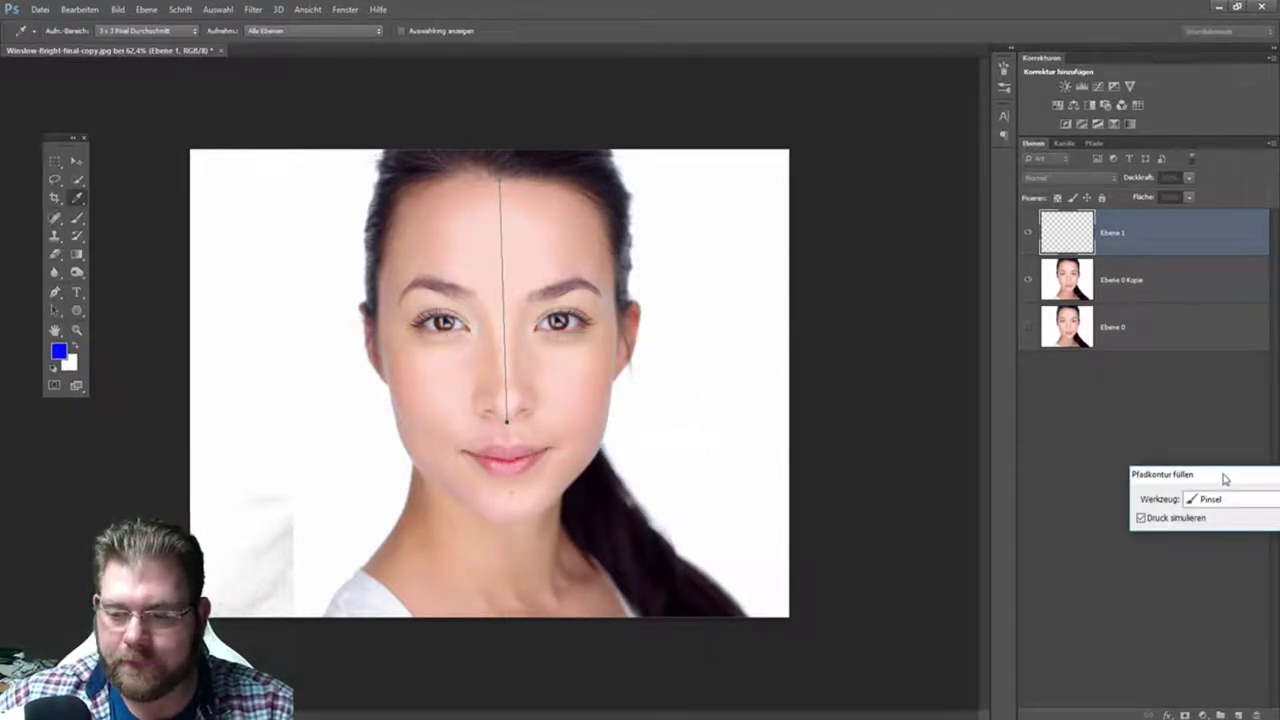
mouse_move(1221, 480)
mouse_down()
mouse_move(368, 316)
mouse_move(726, 206)
mouse_move(608, 232)
mouse_up()
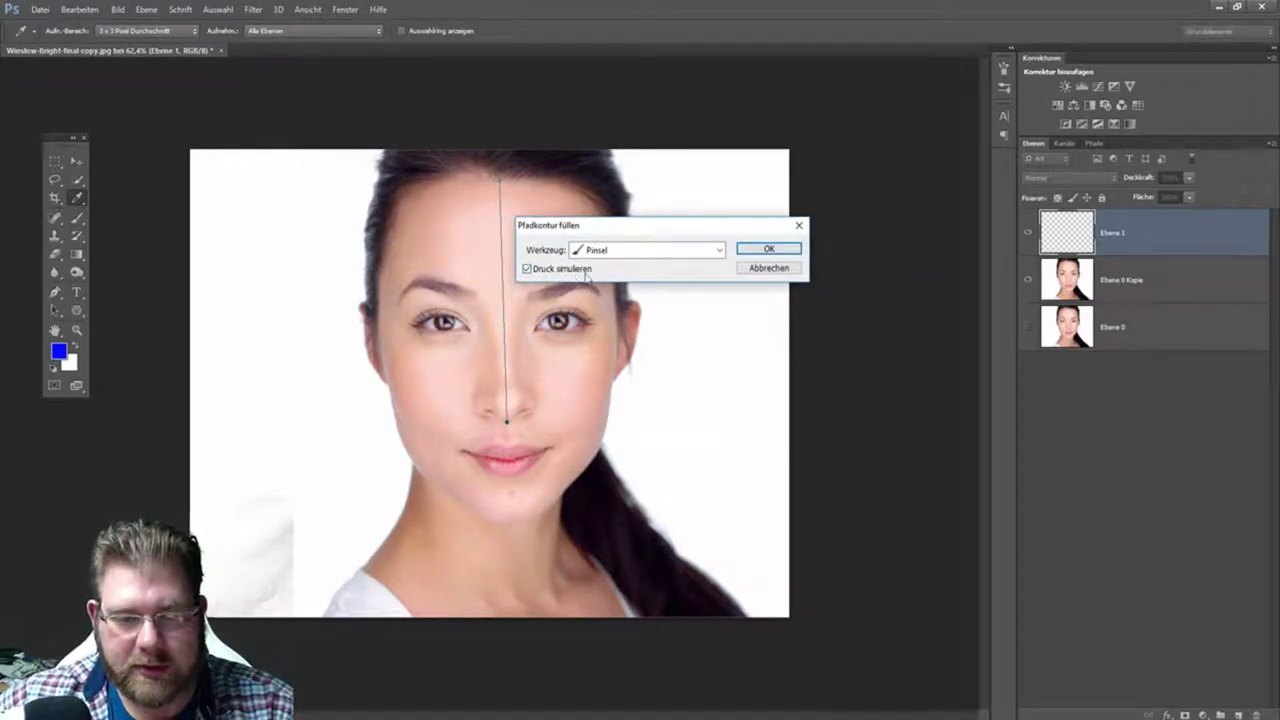
click(622, 250)
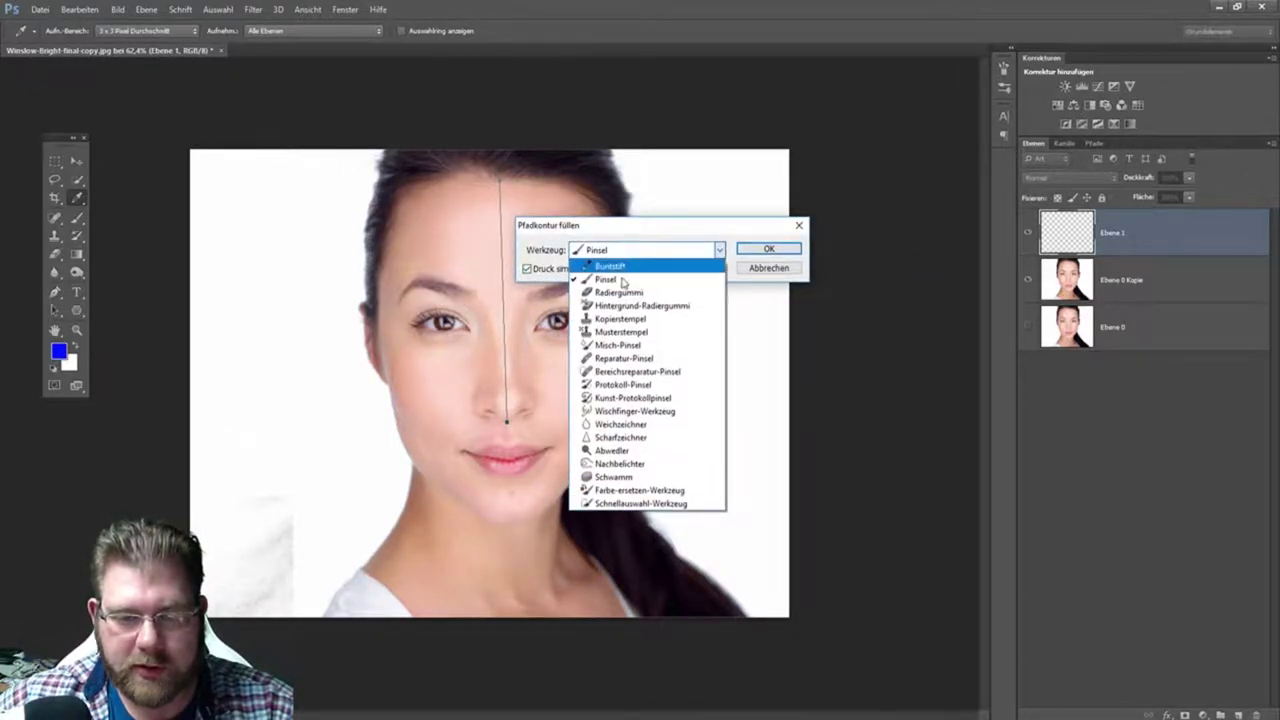
click(632, 284)
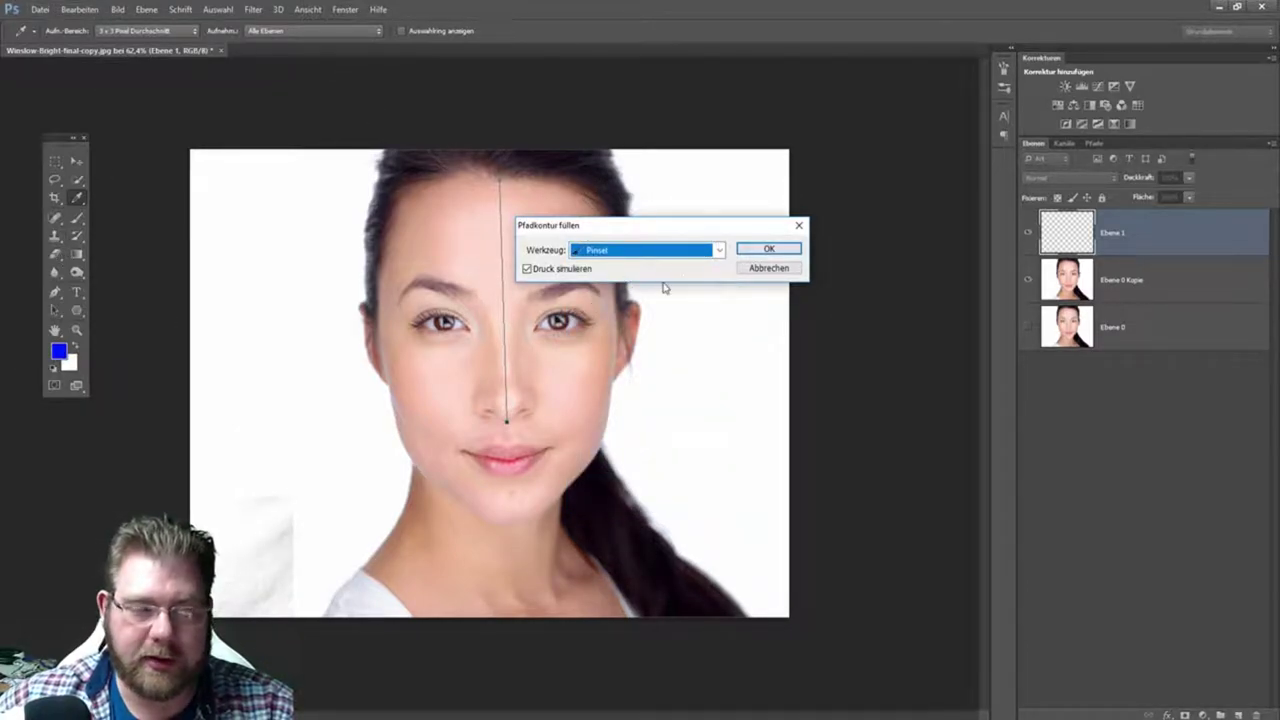
- Stroke the centre line in blue, delete that path, and start a curve toward the right cheek
click(769, 249)
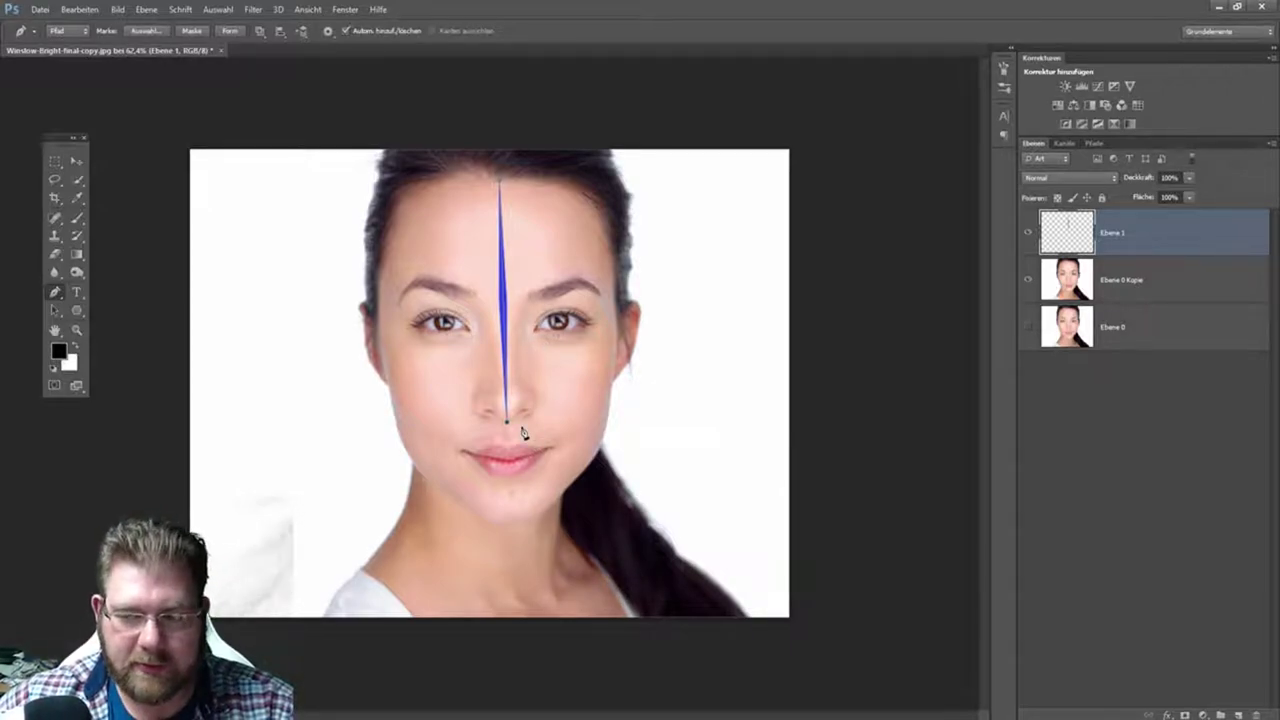
right_click(520, 338)
click(580, 357)
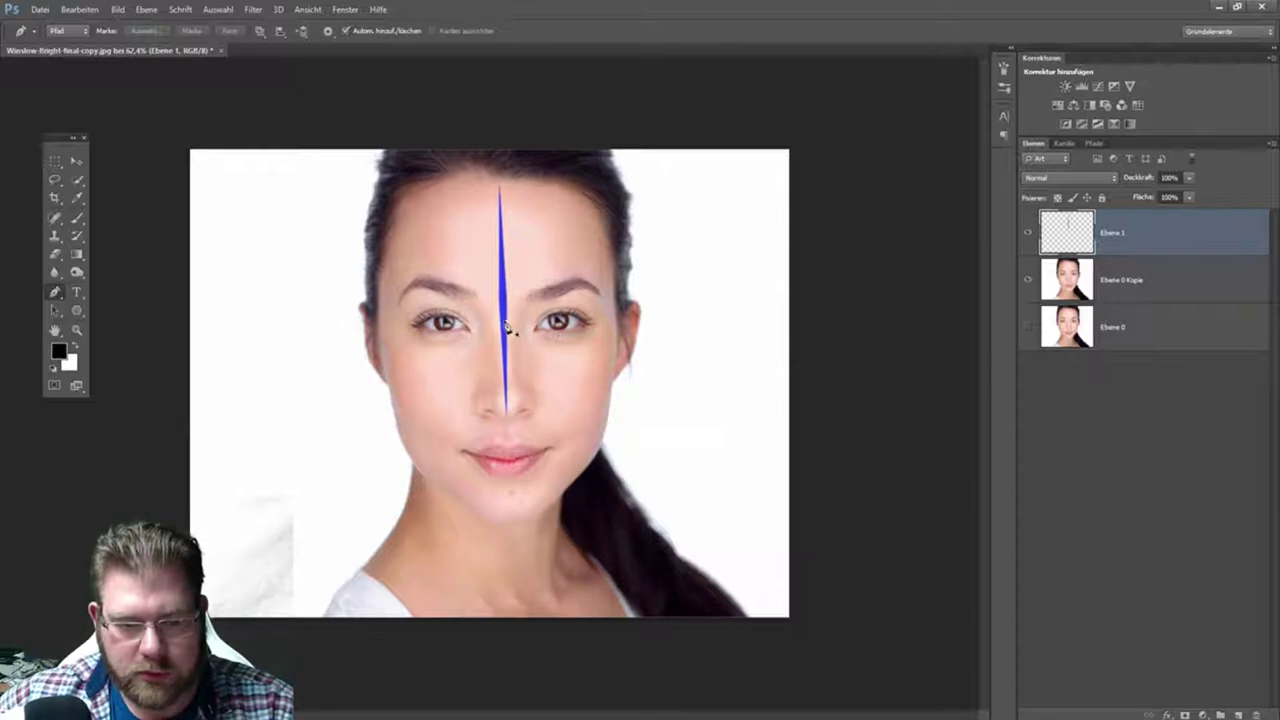
click(504, 319)
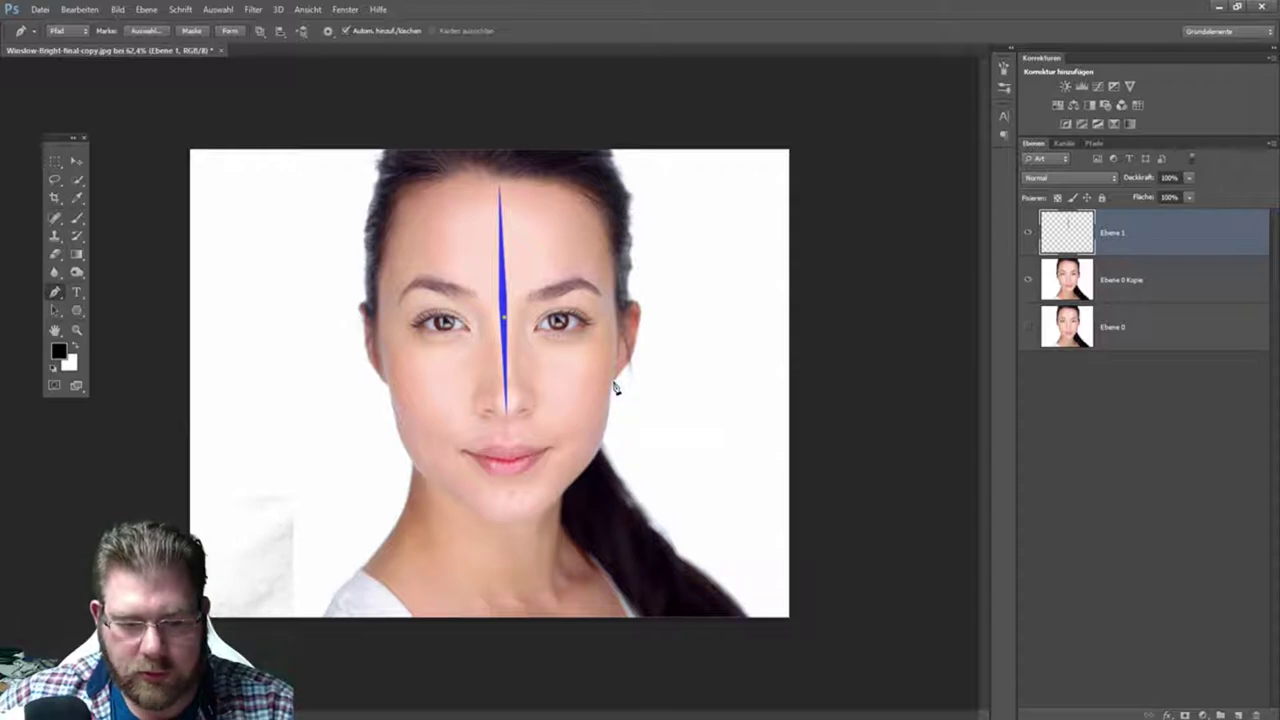
mouse_move(617, 383)
mouse_down()
mouse_move(655, 347)
mouse_move(667, 357)
mouse_up()
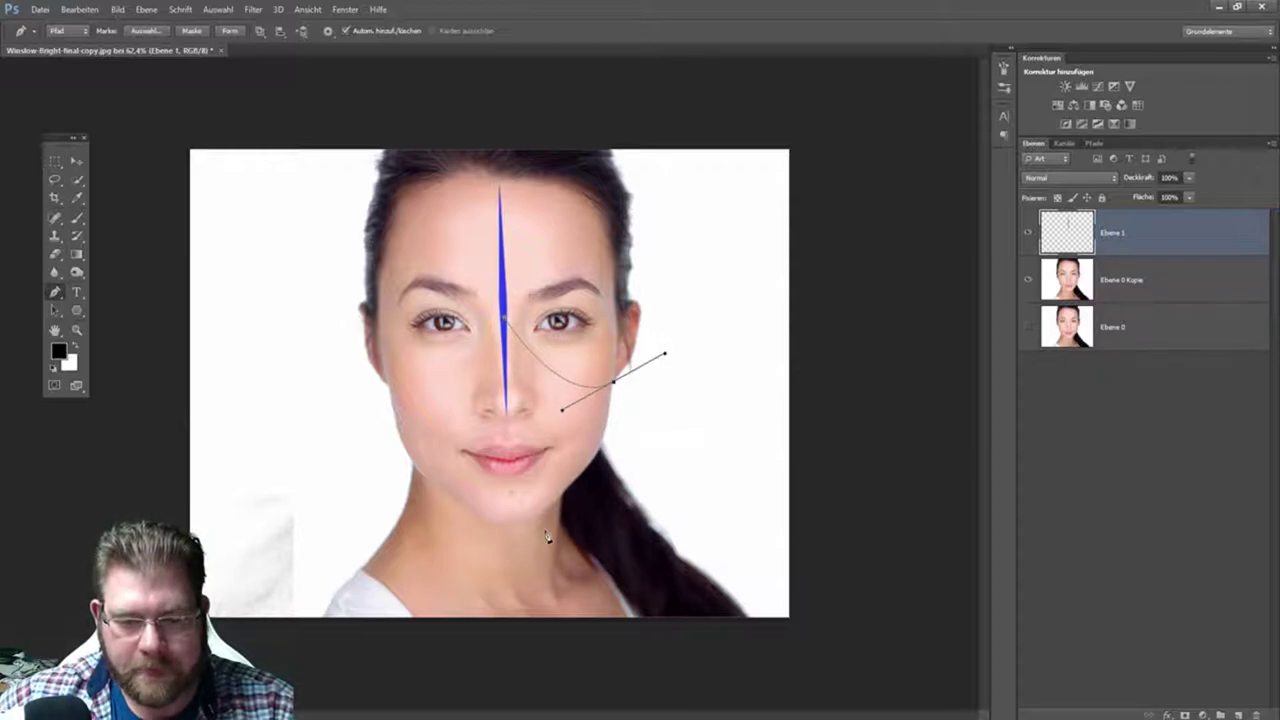
- Stroke the right-cheek curve with the black brush and delete its path
right_click(558, 380)
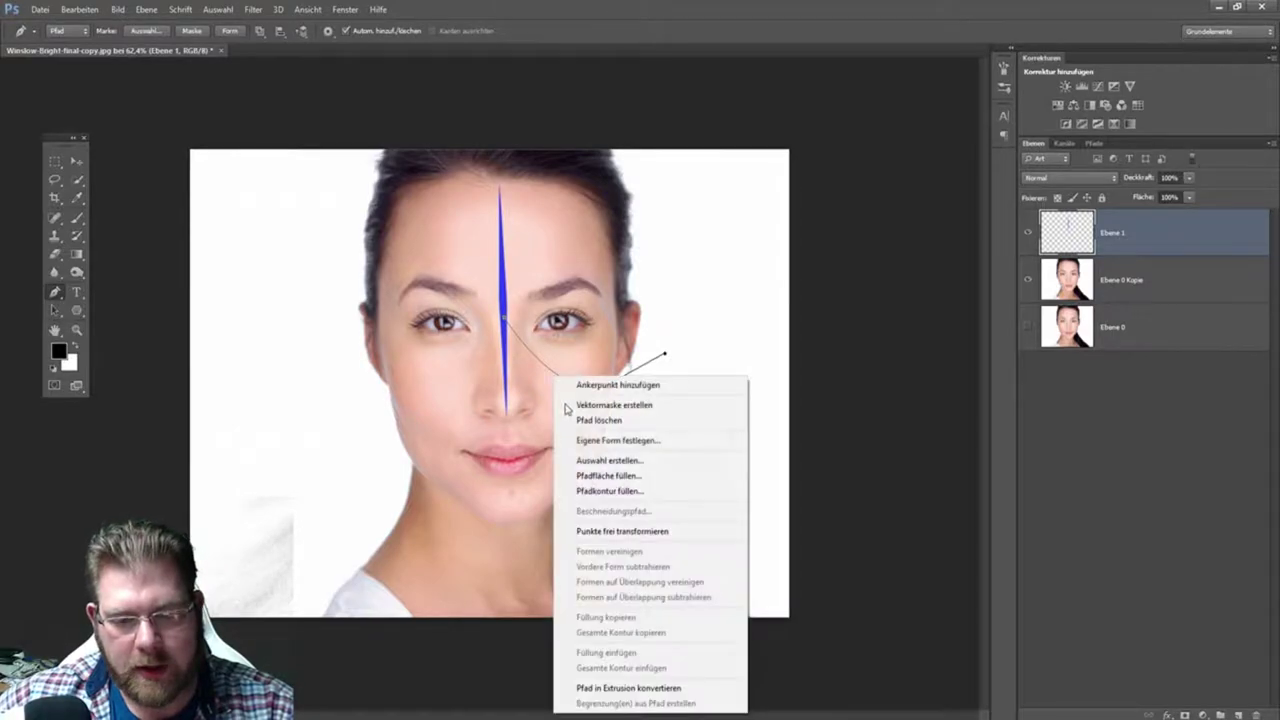
click(609, 491)
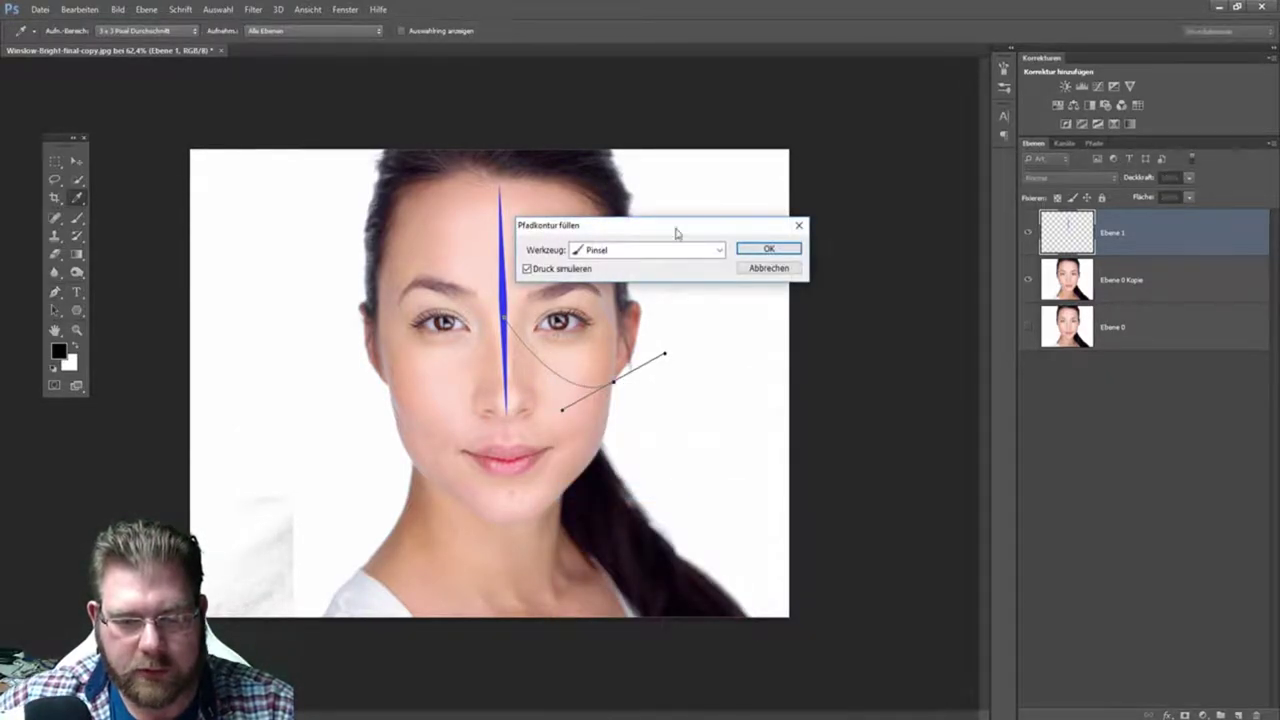
click(765, 249)
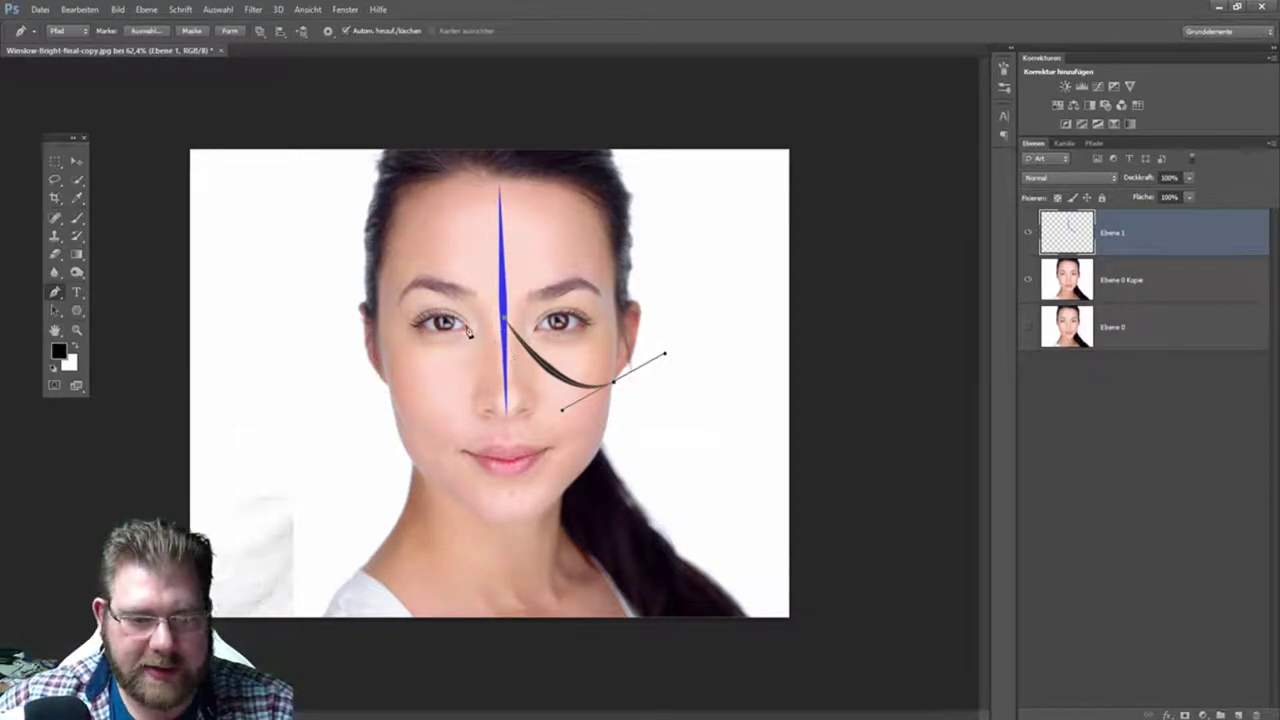
right_click(498, 340)
click(540, 367)
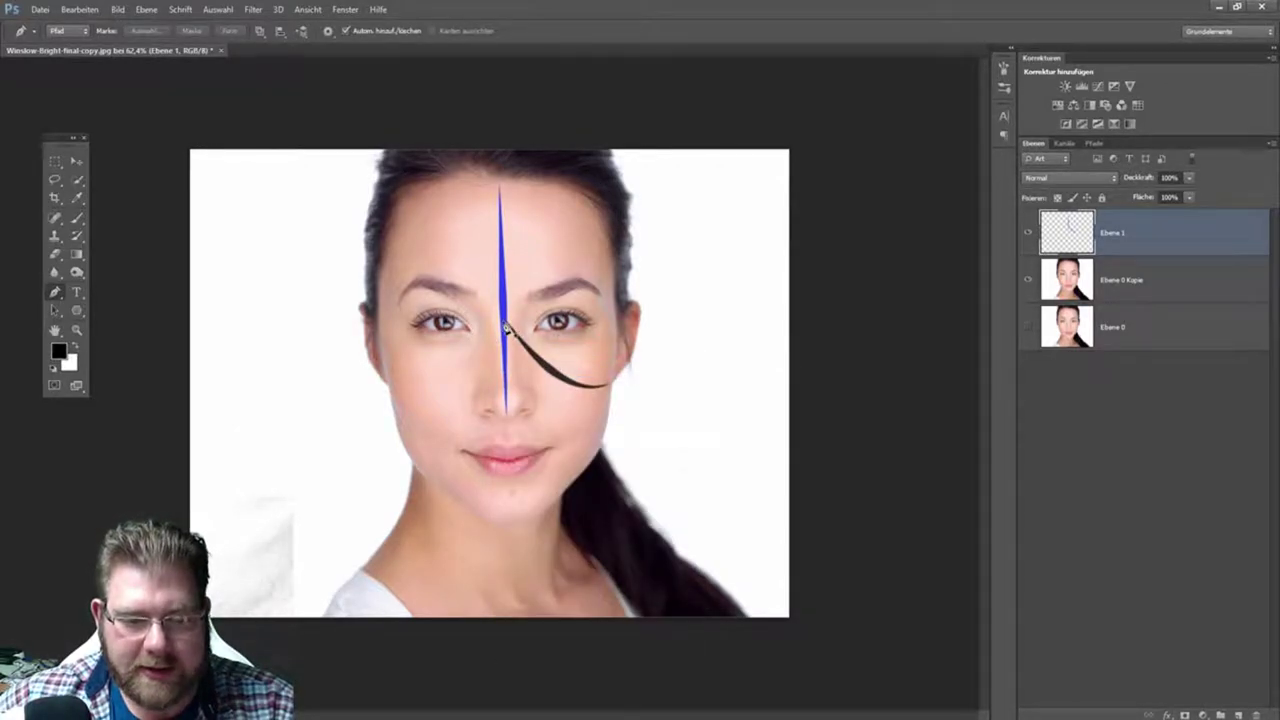
- Draw and stroke a curve from the nose centre line across the left cheek
click(397, 393)
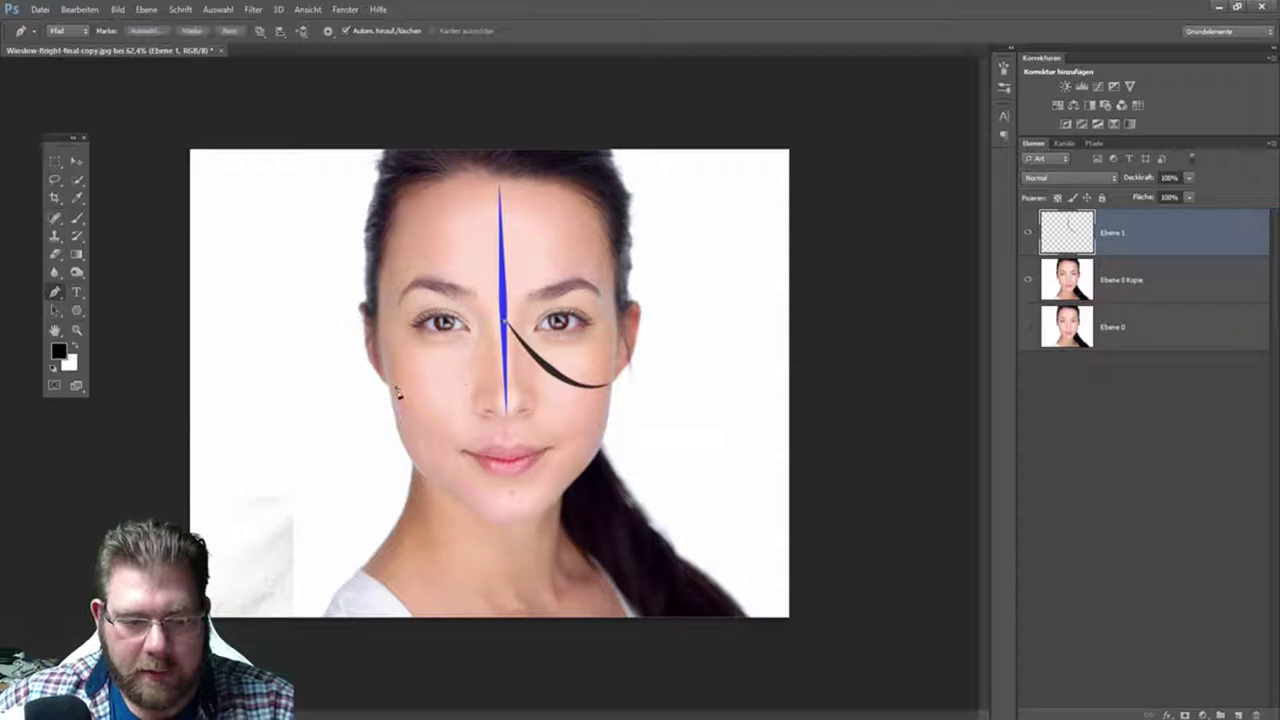
drag(390, 386, 343, 358)
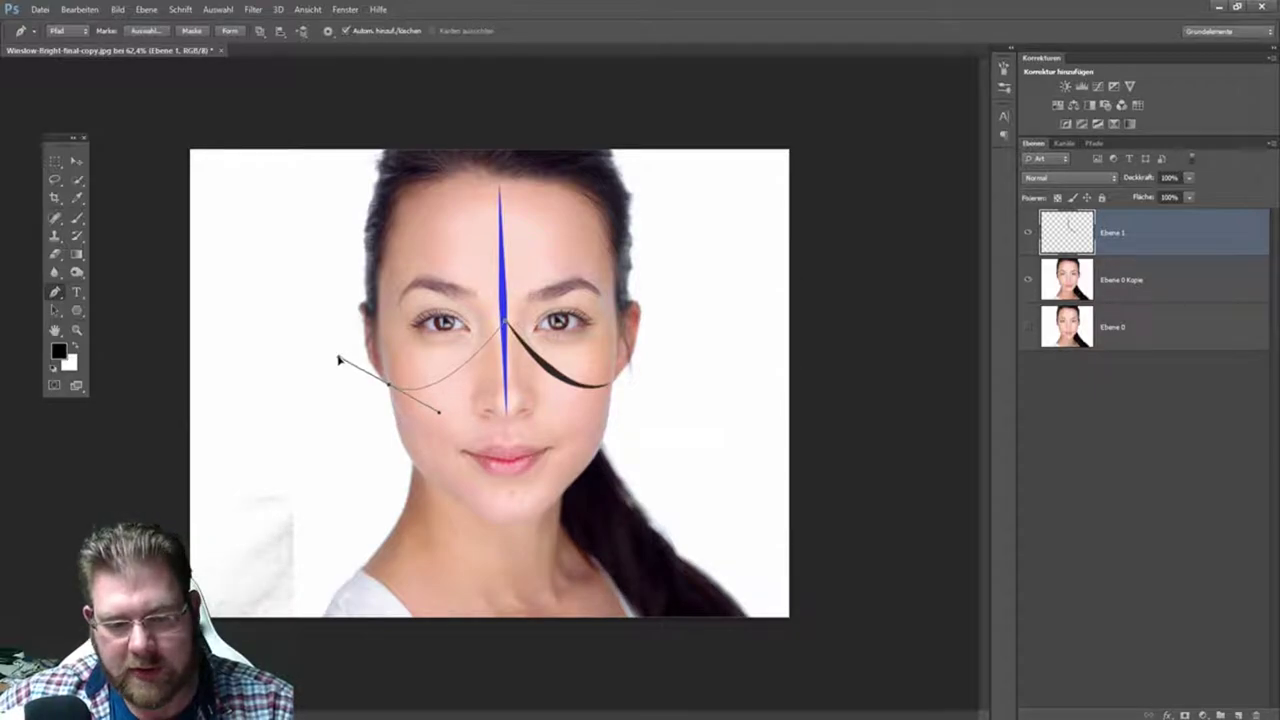
mouse_move(343, 358)
mouse_down()
mouse_move(319, 363)
mouse_move(337, 369)
mouse_up()
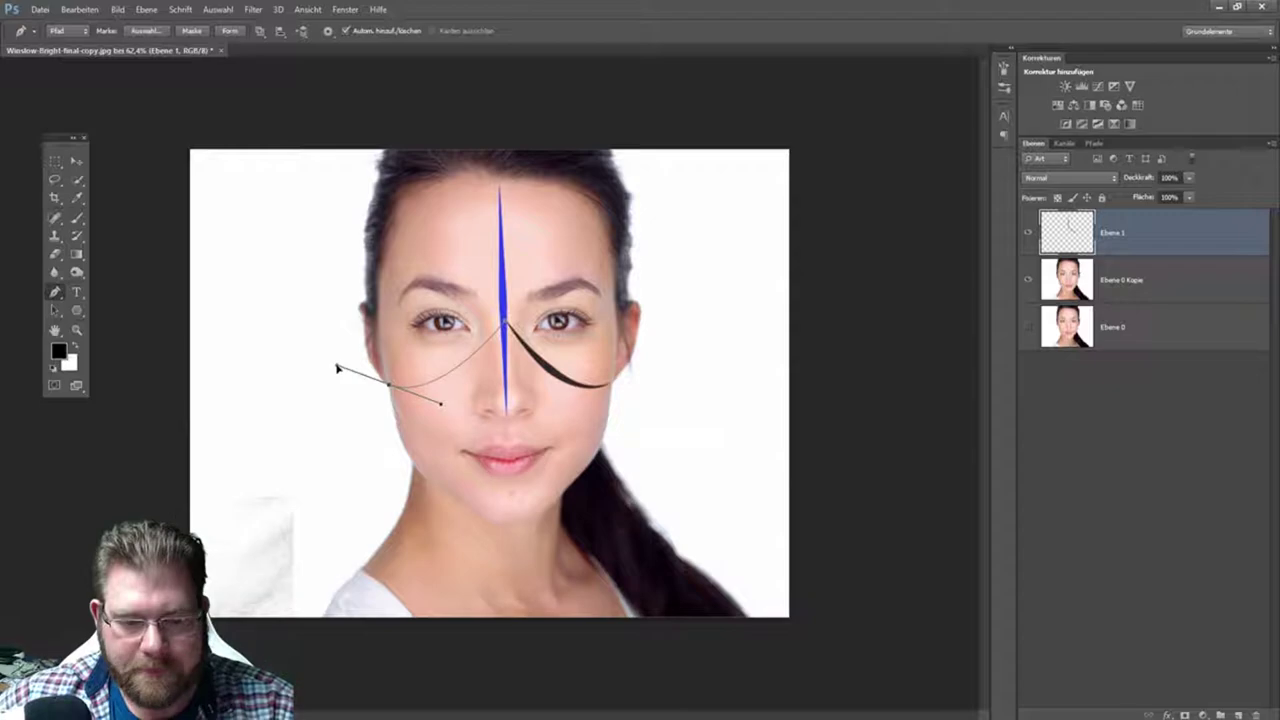
right_click(507, 342)
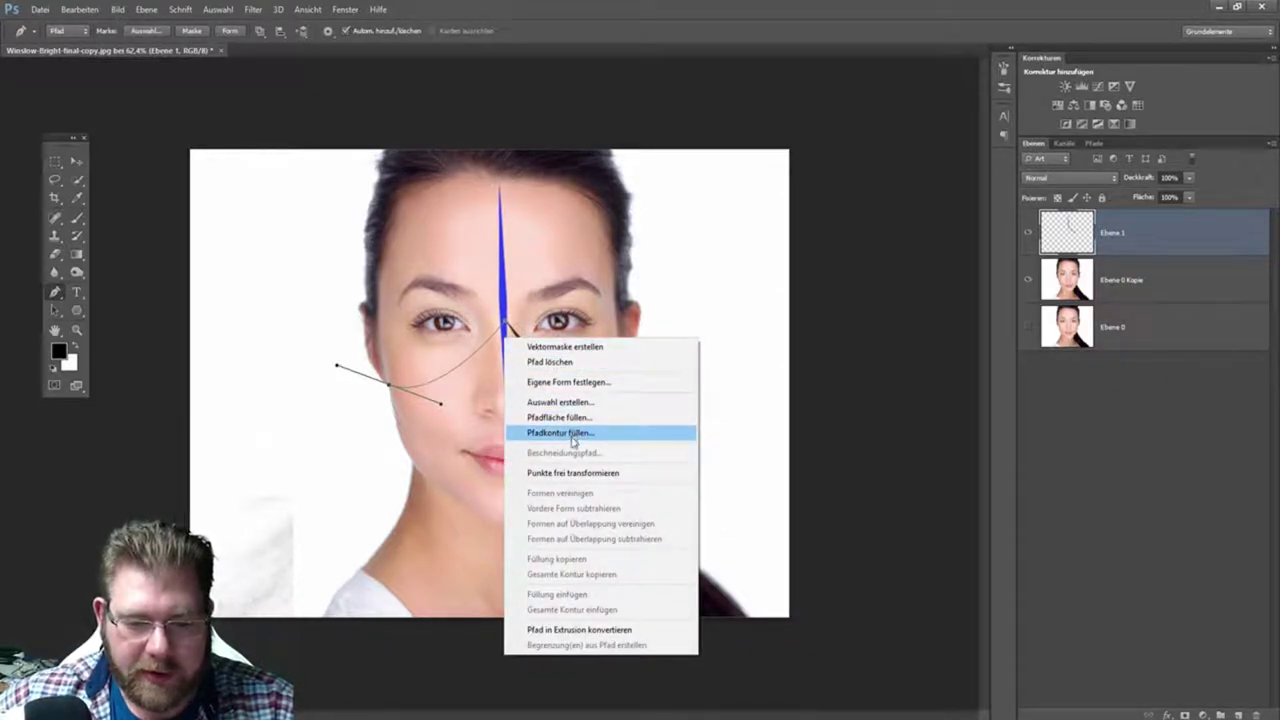
click(573, 433)
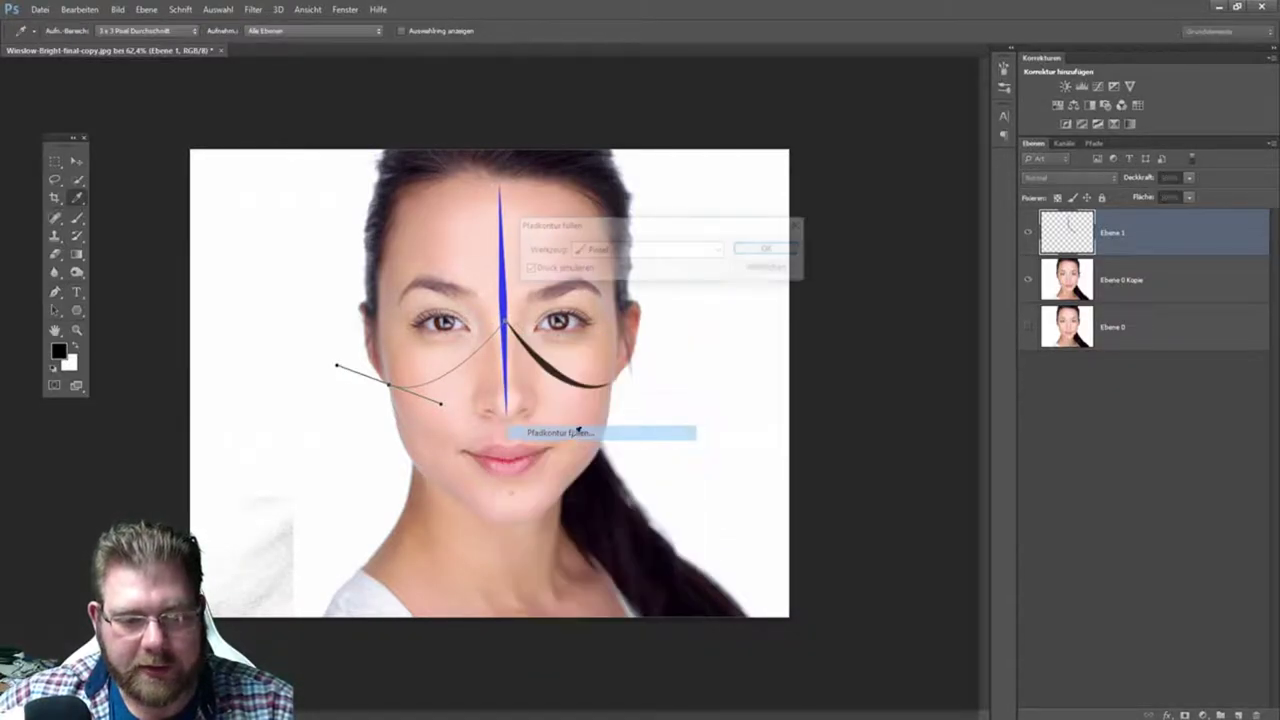
click(758, 250)
- Add curved strokes running down the right and left cheeks
click(549, 373)
drag(570, 484, 544, 510)
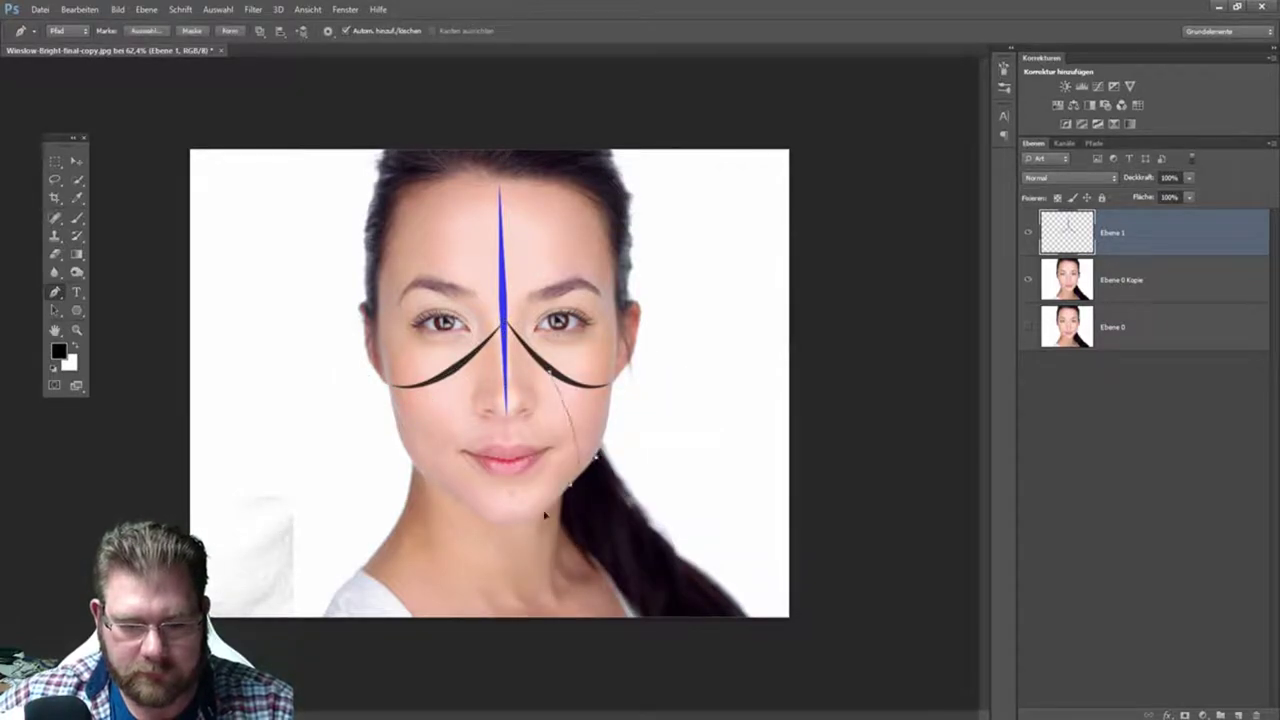
click(448, 372)
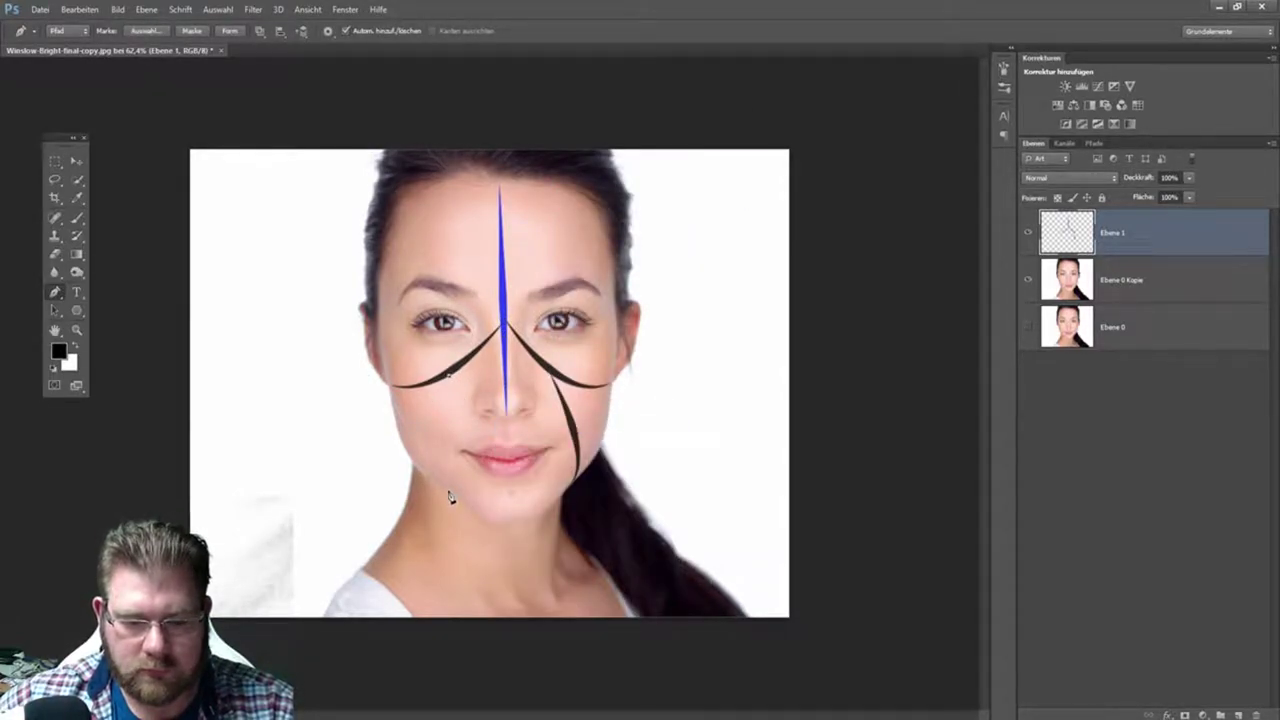
drag(443, 494, 481, 528)
key(Return)
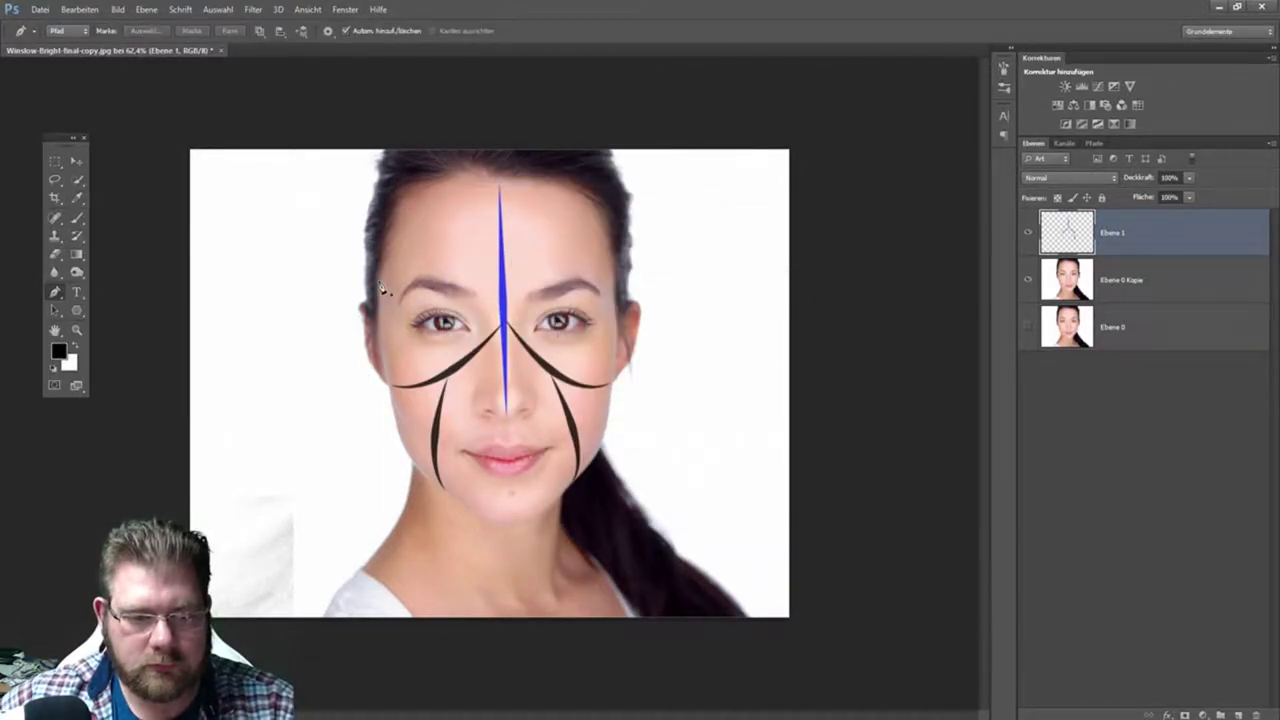
- Stroke curved arches across the left and right forehead meeting at the centre line
click(398, 228)
drag(433, 241, 453, 252)
click(500, 266)
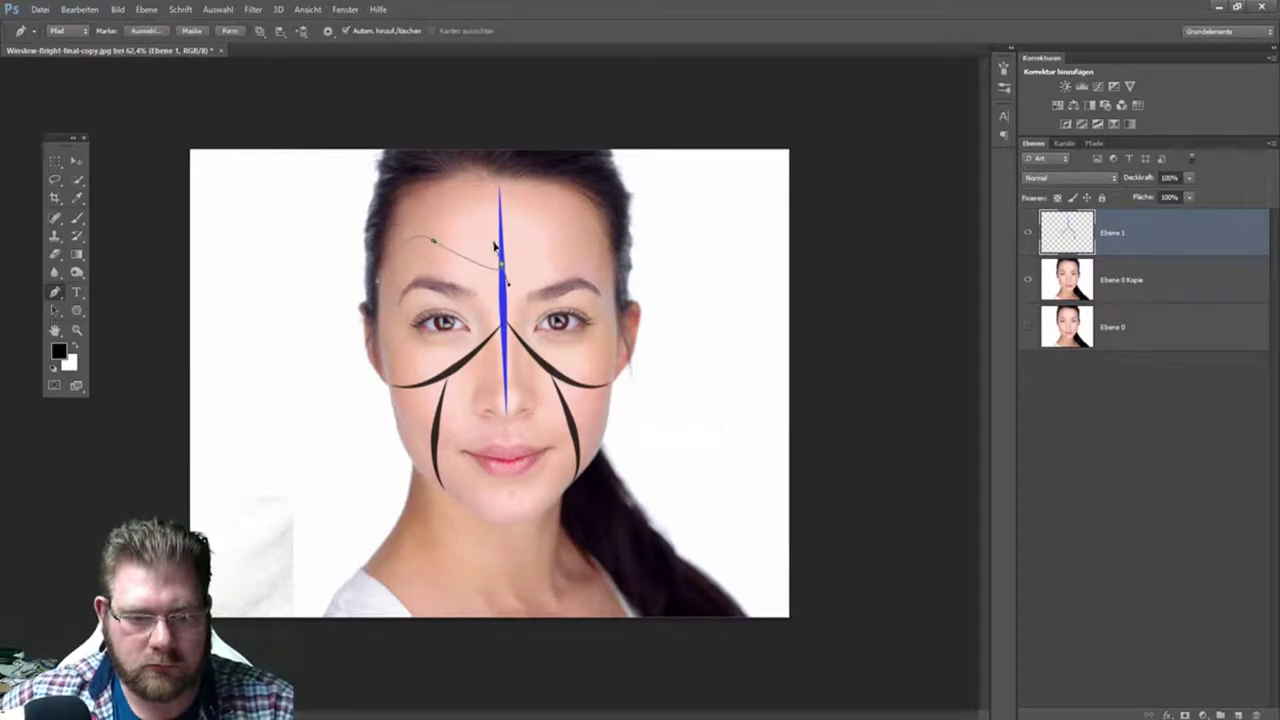
key(Return)
key(Return)
click(571, 237)
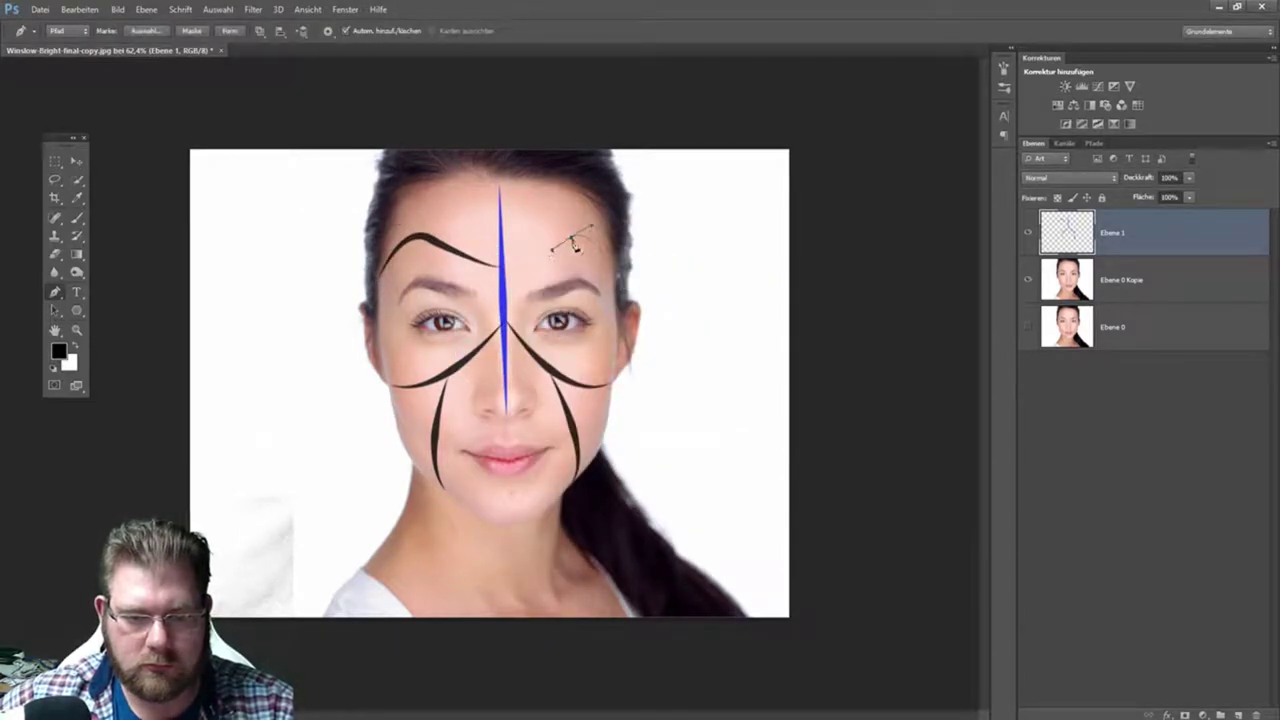
drag(500, 266, 481, 268)
right_click(568, 258)
click(621, 350)
key(Return)
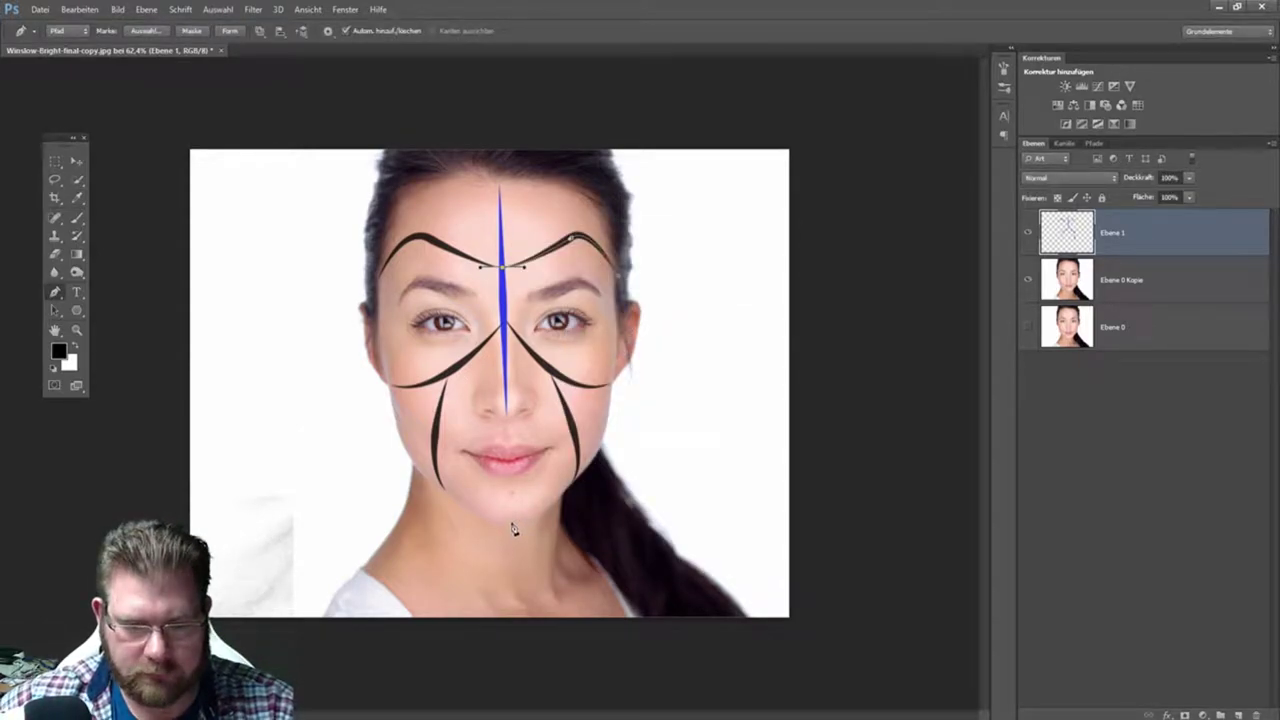
- Stroke a curved line over the upper lip
right_click(562, 434)
right_click(554, 470)
right_click(506, 432)
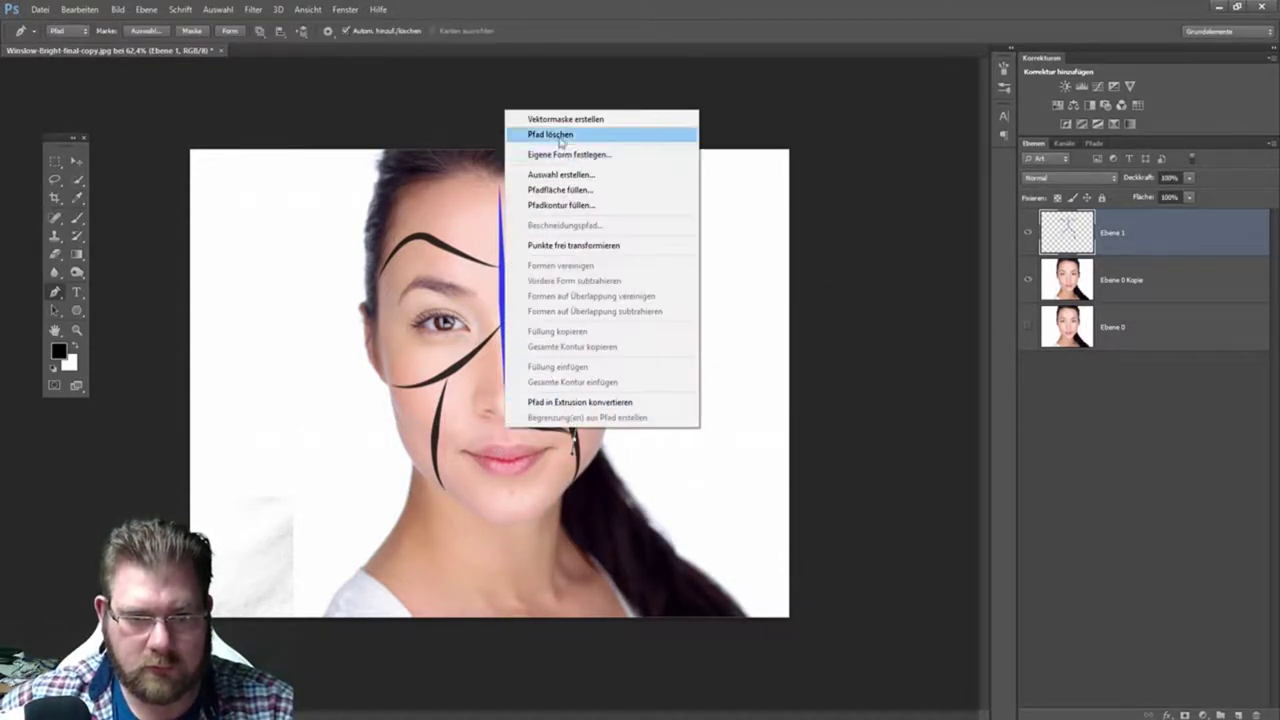
click(561, 205)
key(Return)
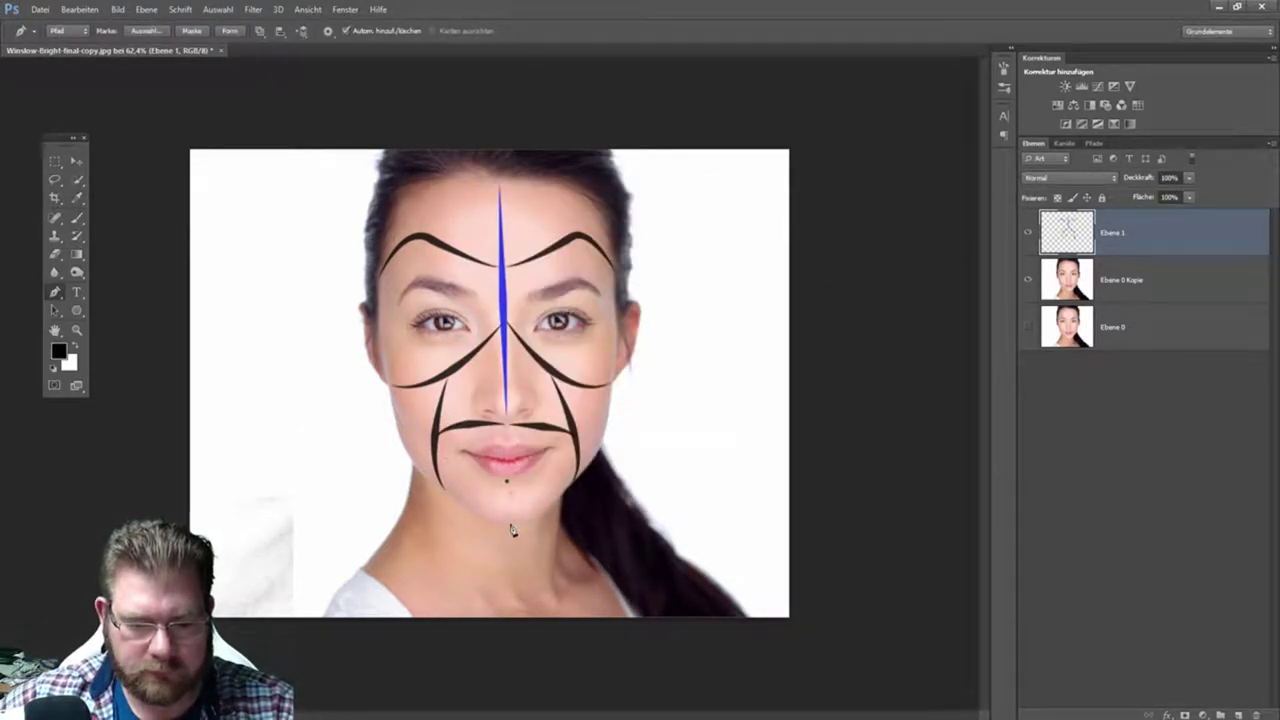
- Stroke curves down the chin and across the neck
drag(510, 525, 537, 514)
right_click(557, 486)
click(620, 260)
key(Return)
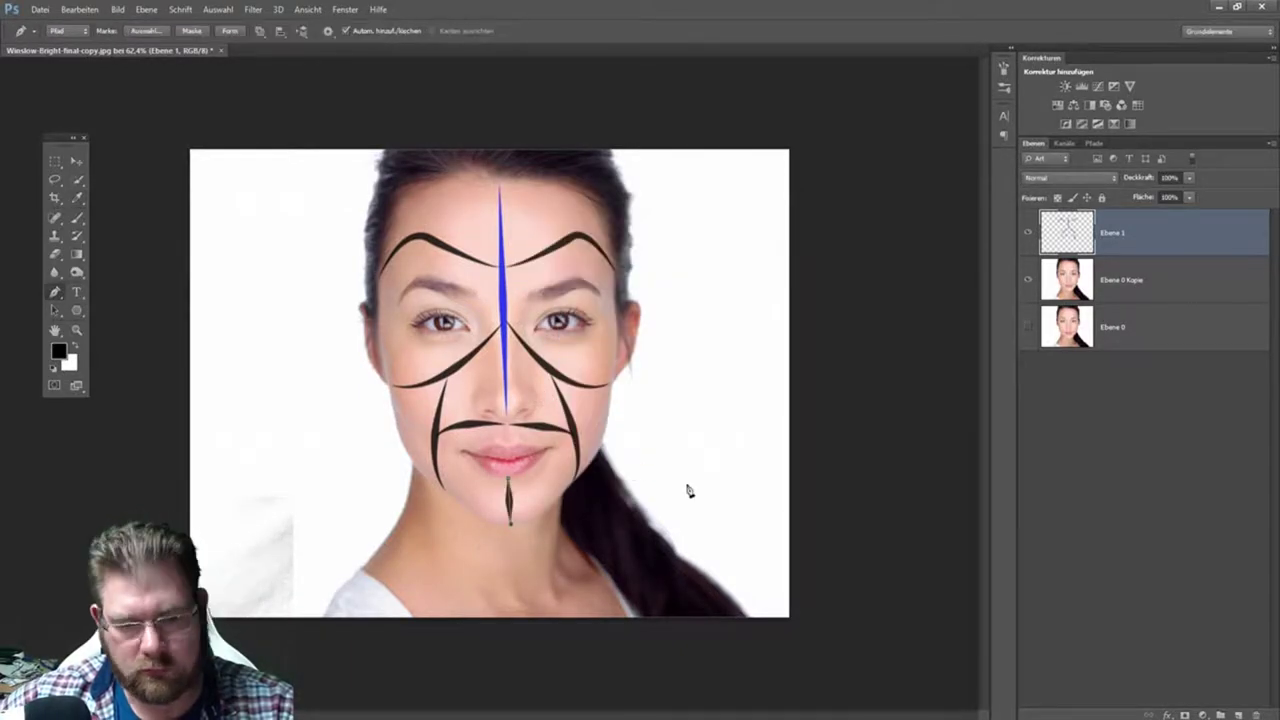
click(560, 521)
drag(405, 508, 315, 437)
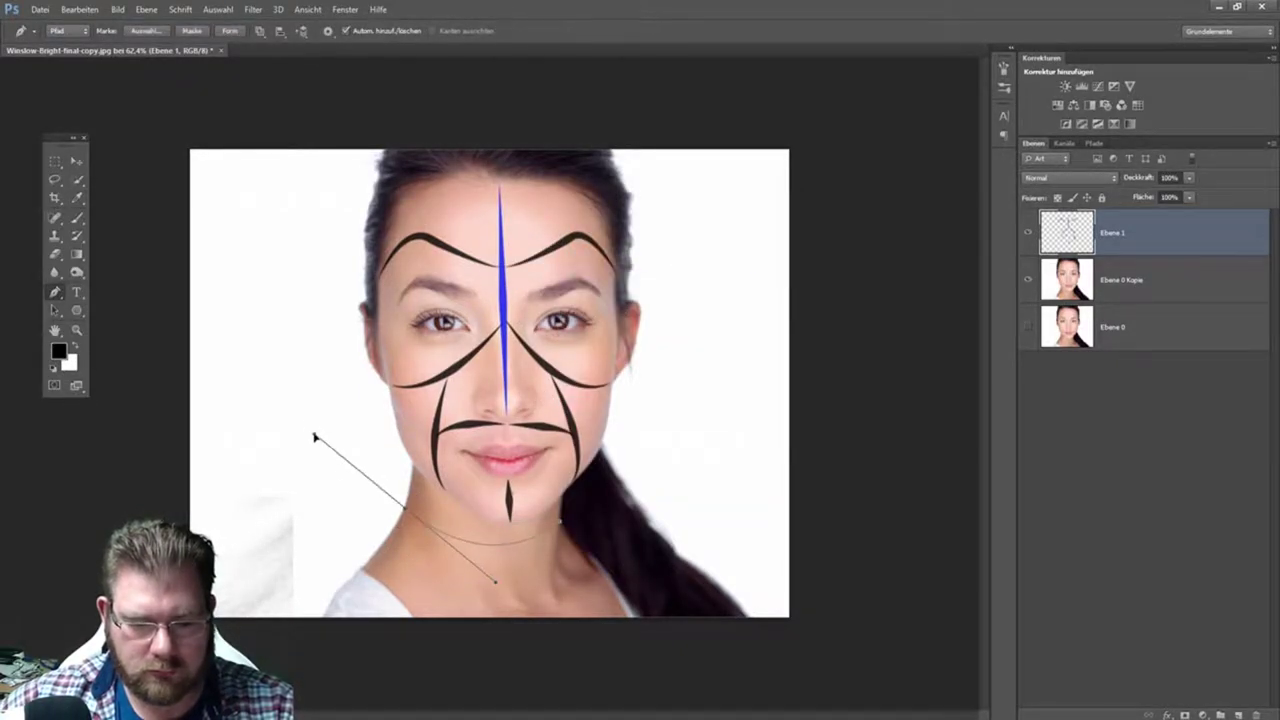
right_click(480, 545)
click(541, 260)
key(Return)
- Stroke a curve from below the chin down the throat
click(520, 617)
drag(478, 545, 495, 495)
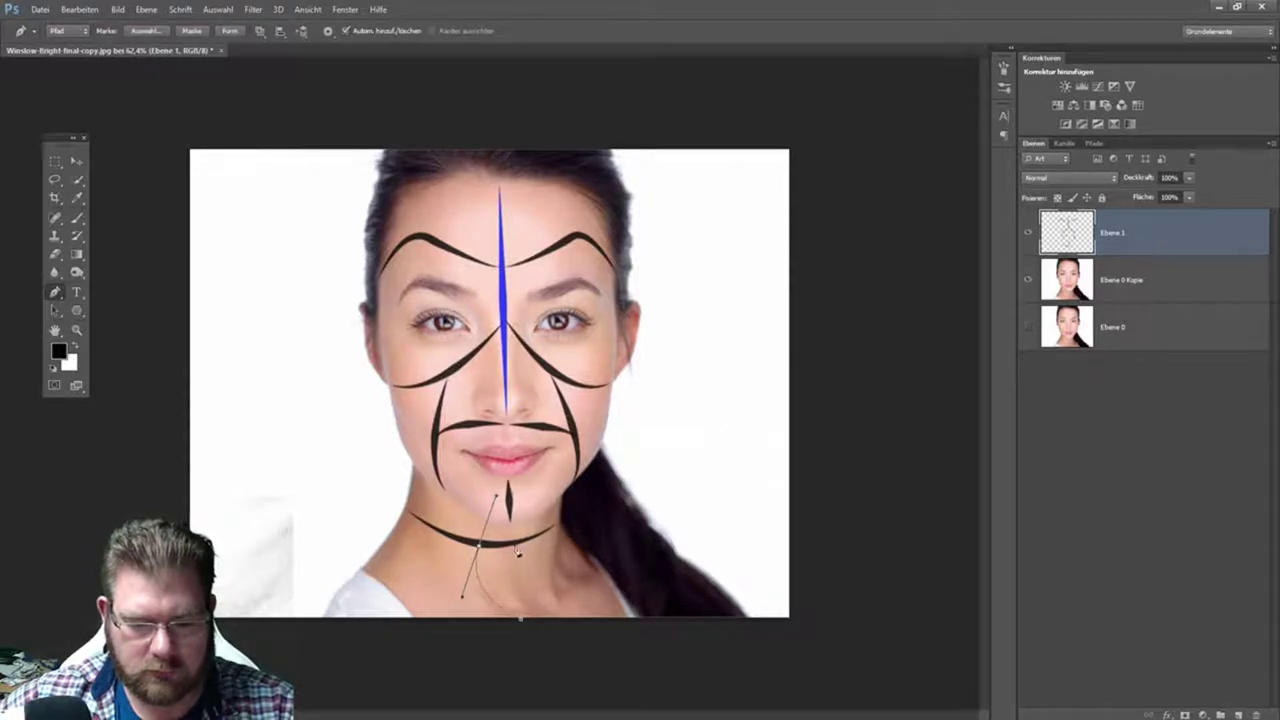
right_click(500, 580)
click(560, 352)
key(Return)
right_click(506, 548)
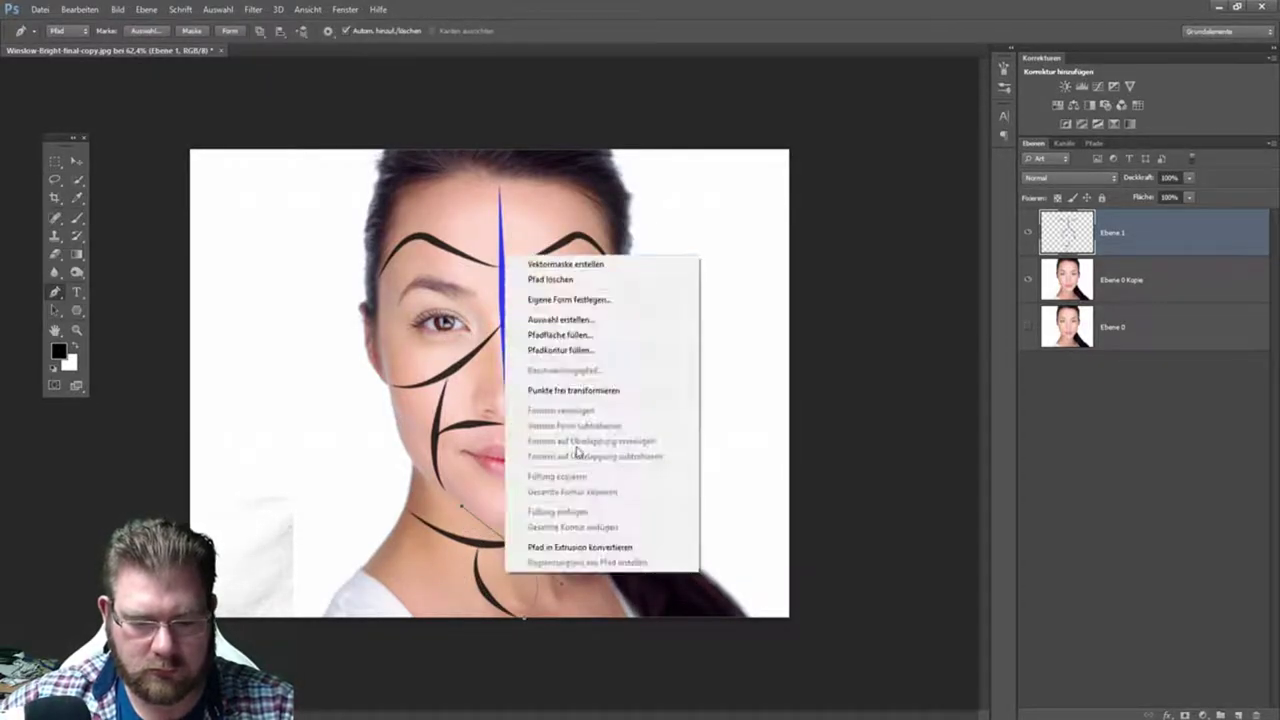
key(Escape)
click(78, 312)
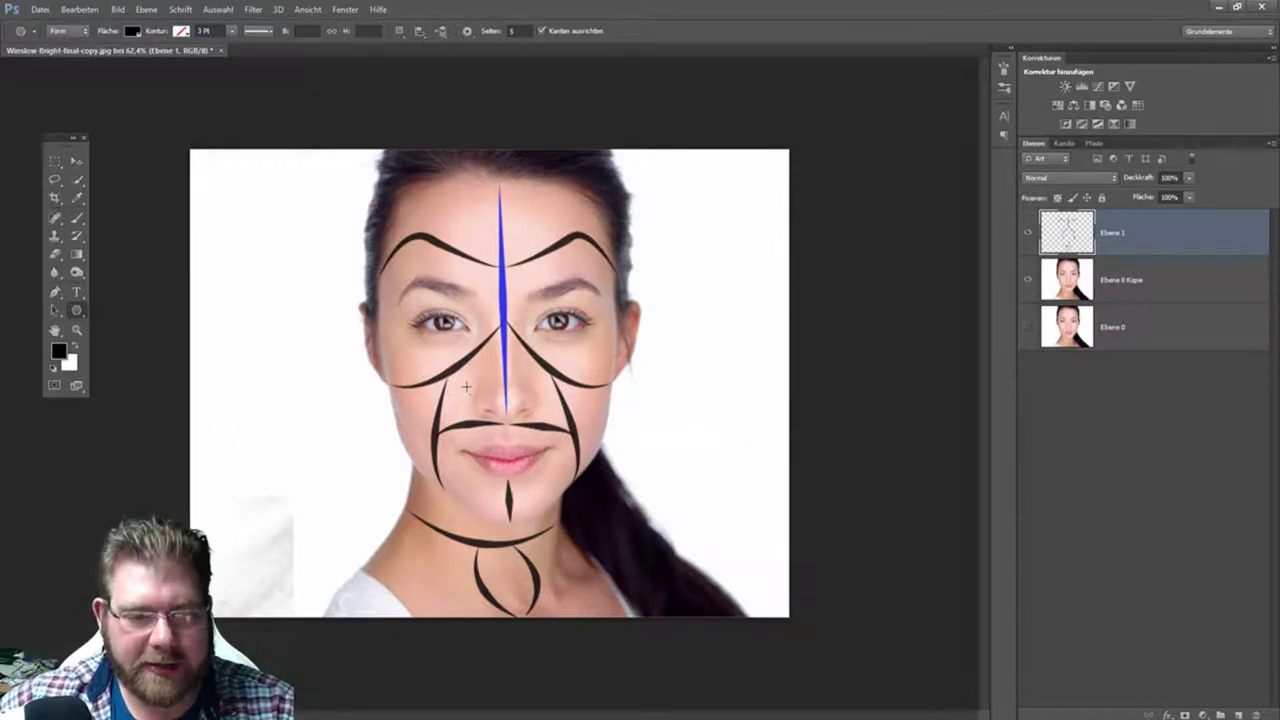
- Draw a black five-sided polygon on the forehead between the eyebrows
right_click(75, 313)
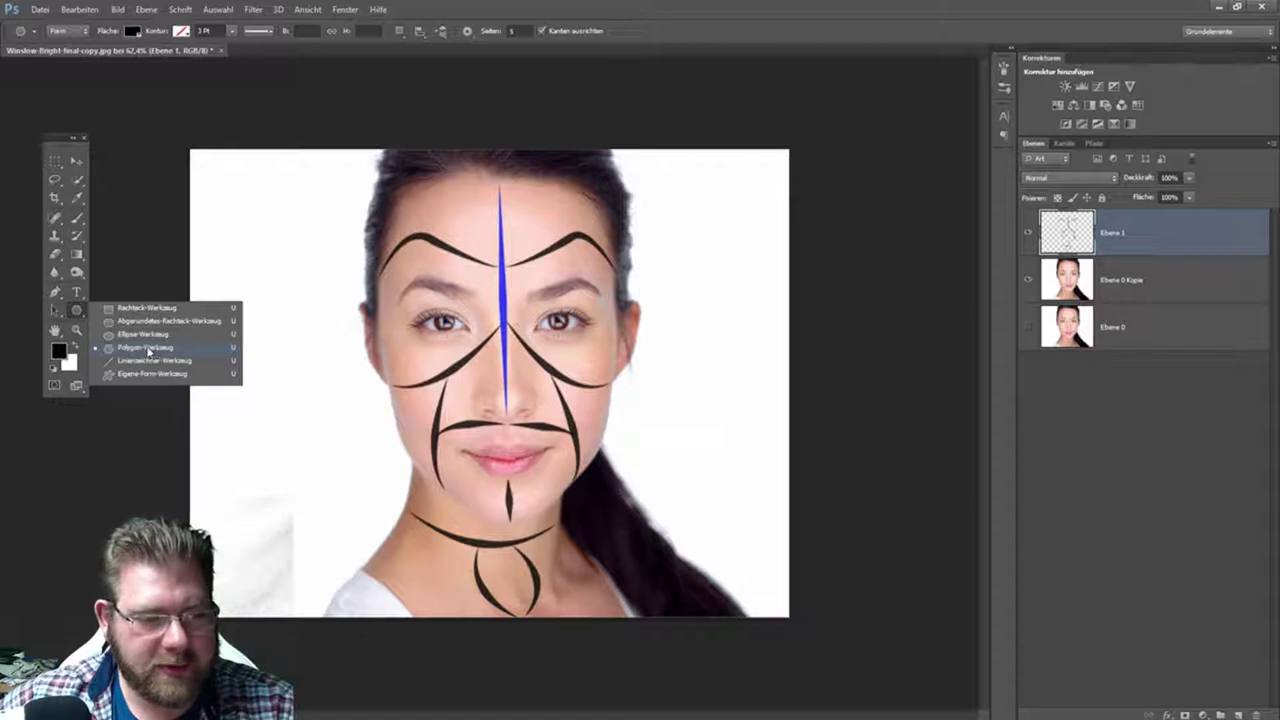
click(515, 197)
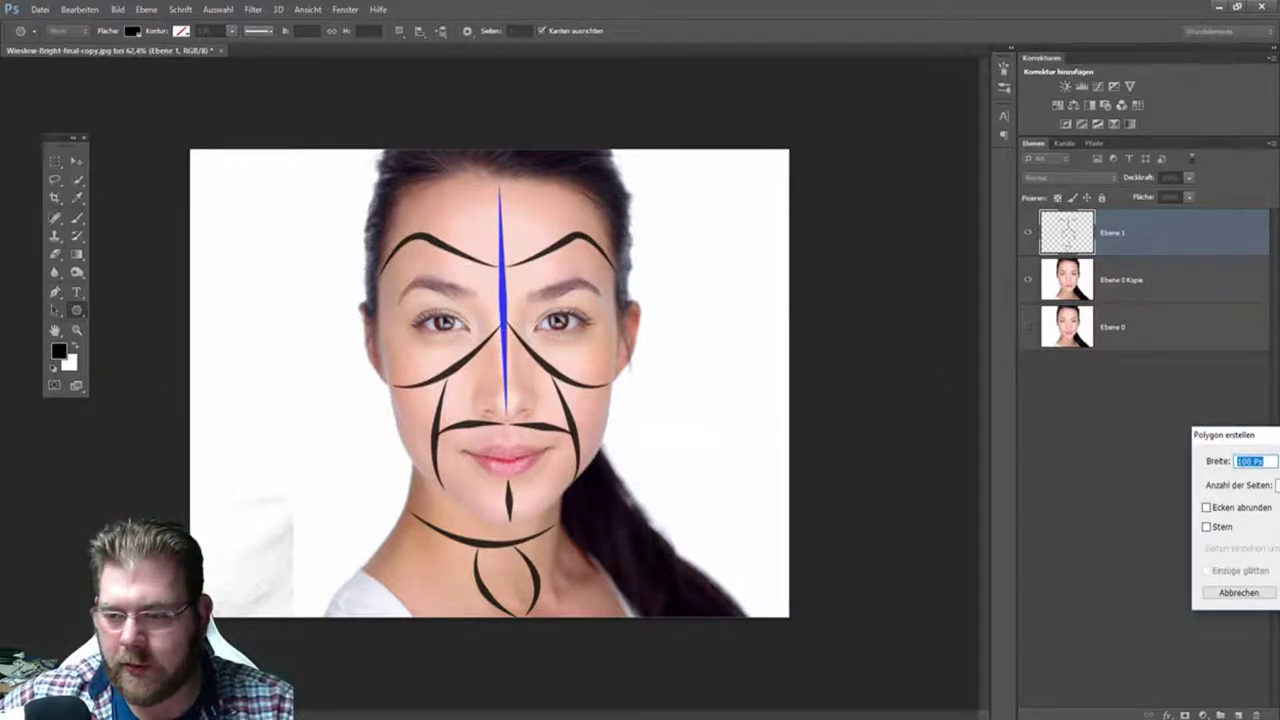
drag(1274, 444, 670, 275)
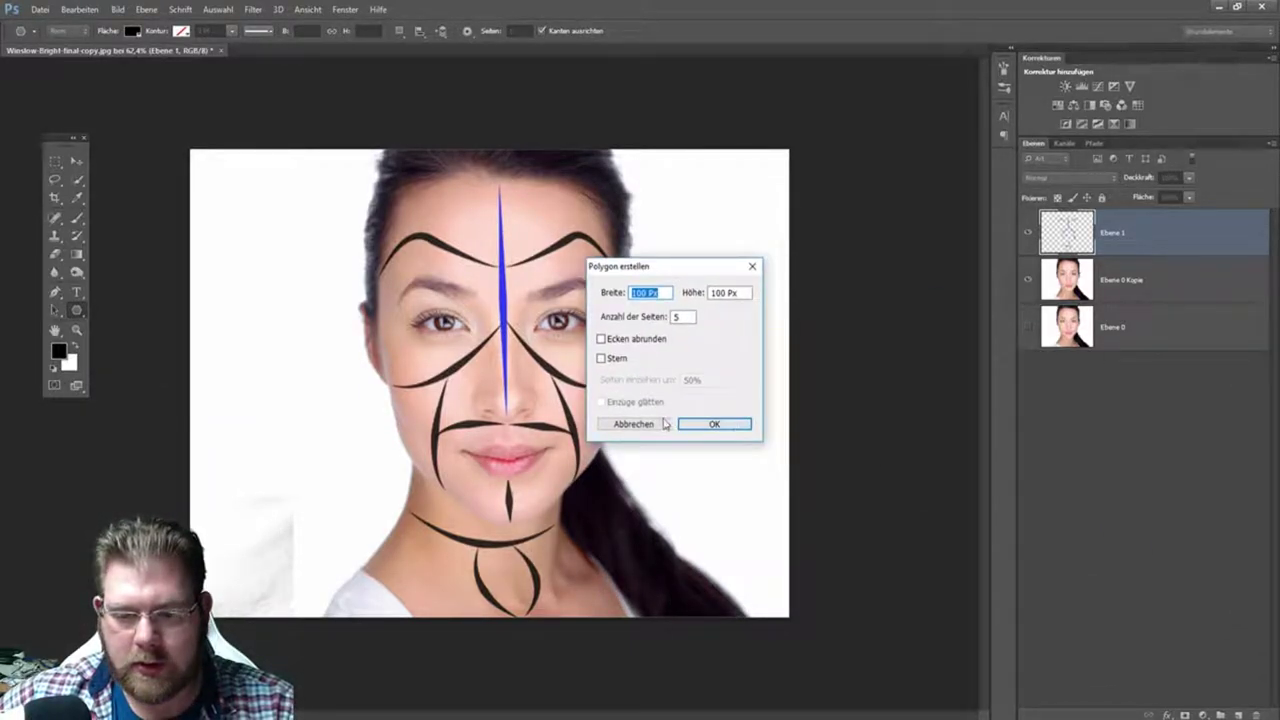
click(633, 424)
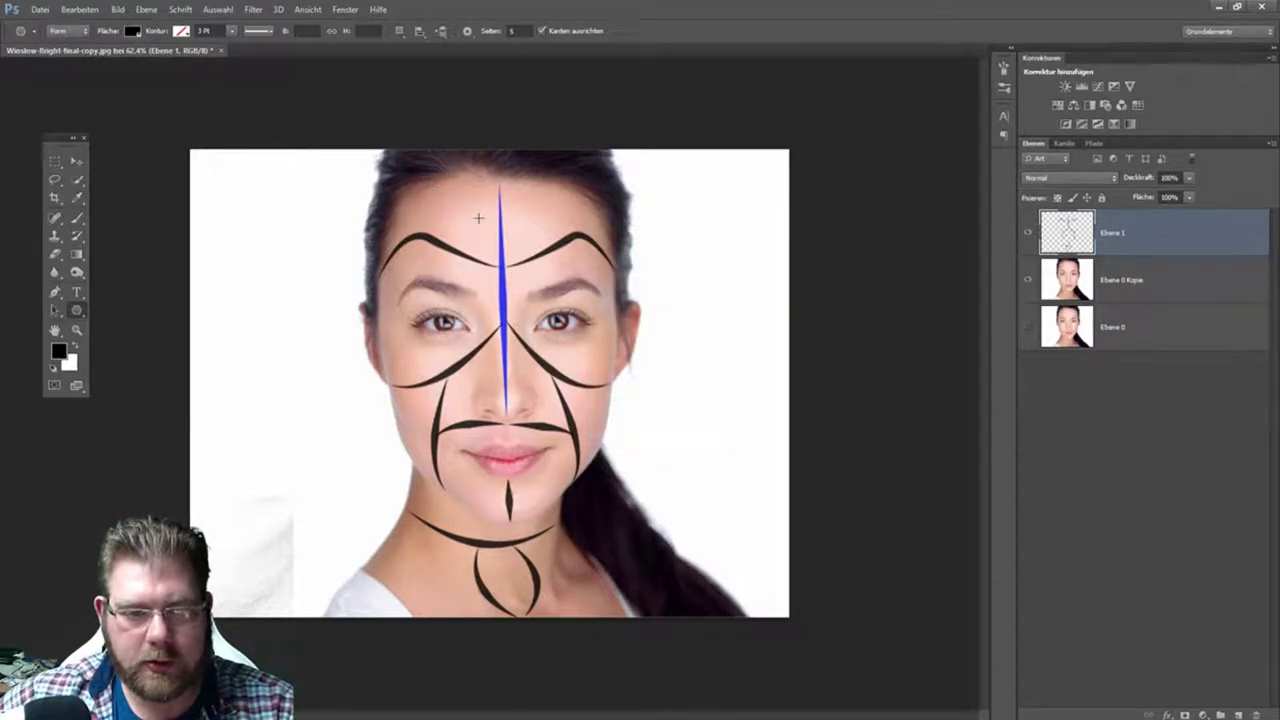
mouse_move(478, 217)
mouse_down()
mouse_move(507, 231)
mouse_move(497, 234)
mouse_up()
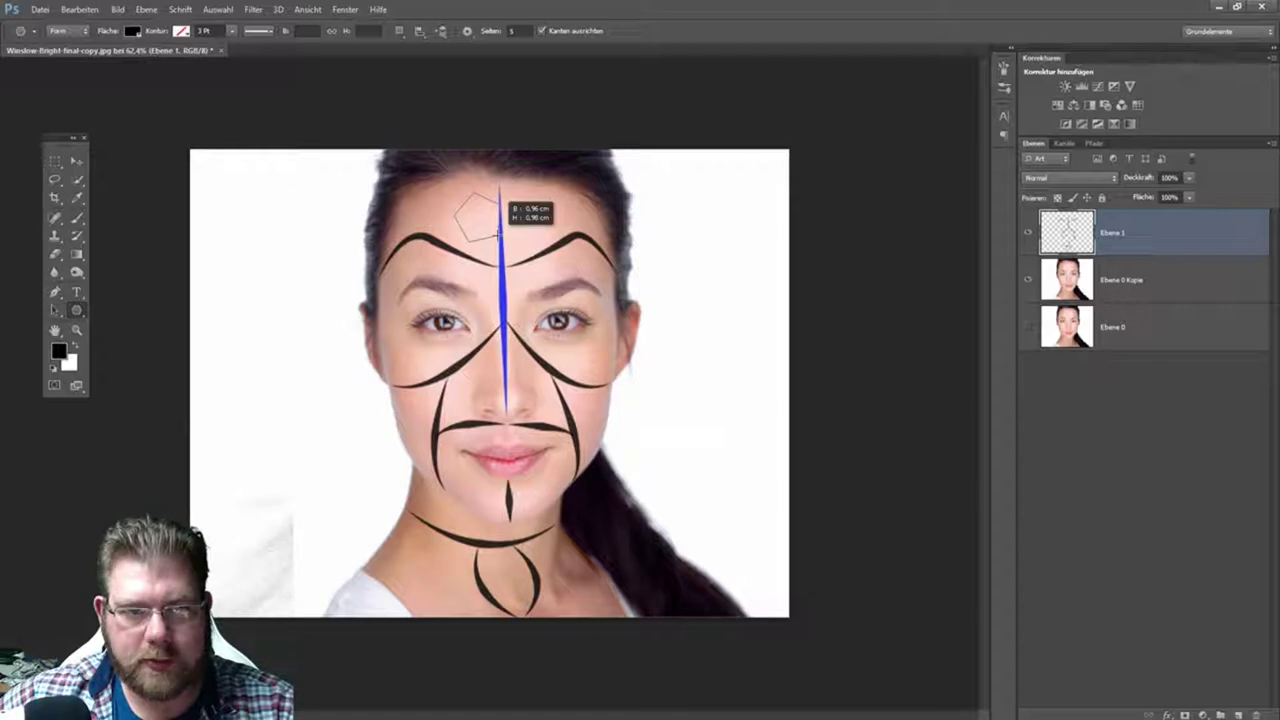
drag(498, 232, 509, 232)
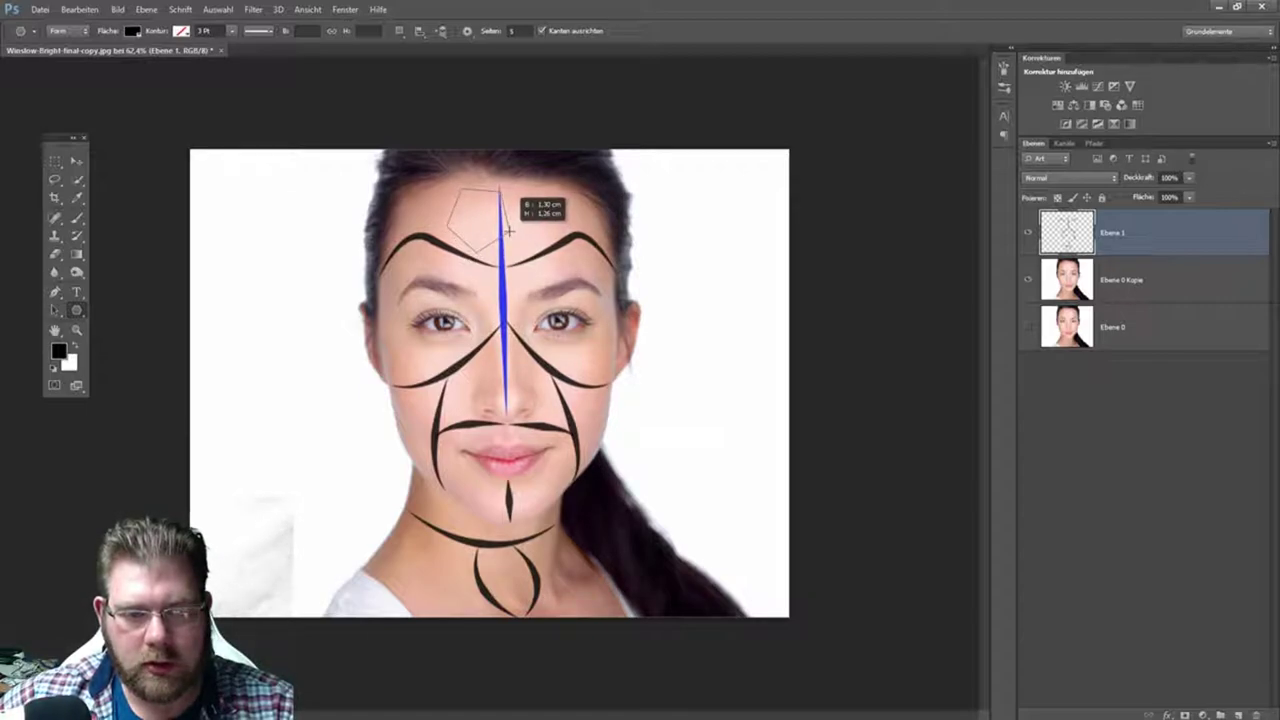
drag(509, 232, 497, 250)
- Free Transform the pentagon, rotating it about 21° so a point faces up
click(76, 160)
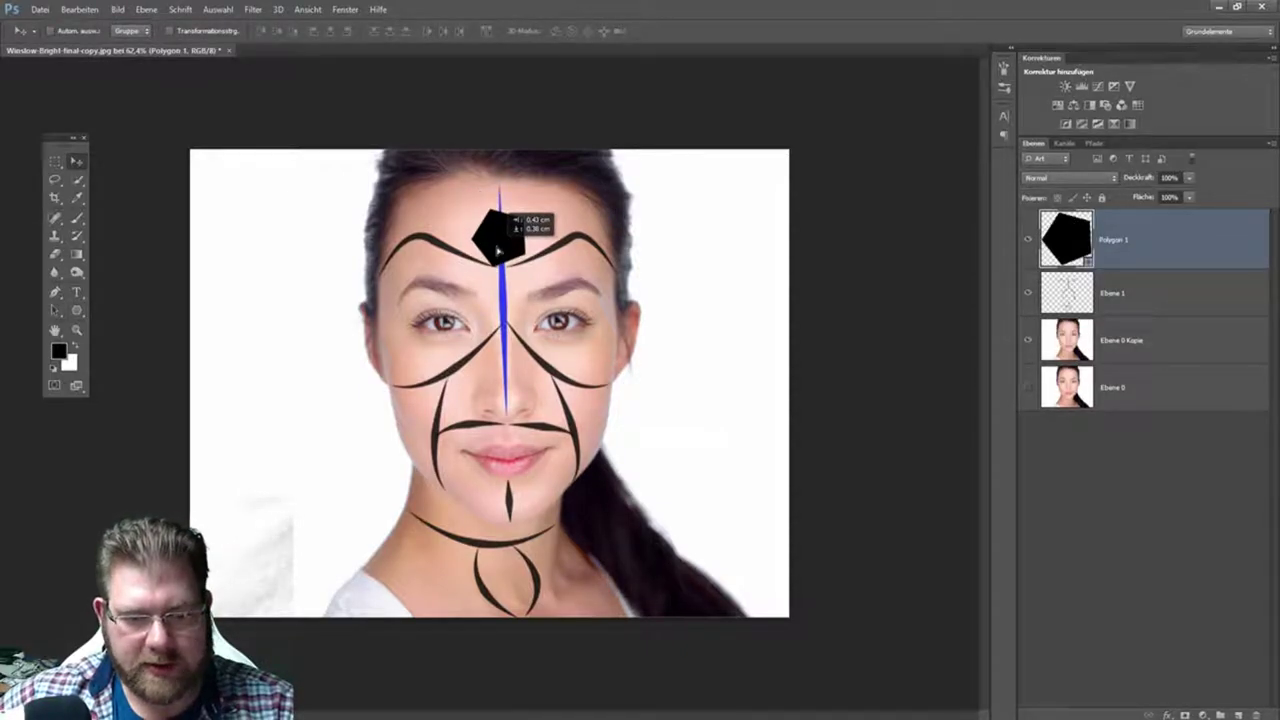
click(80, 9)
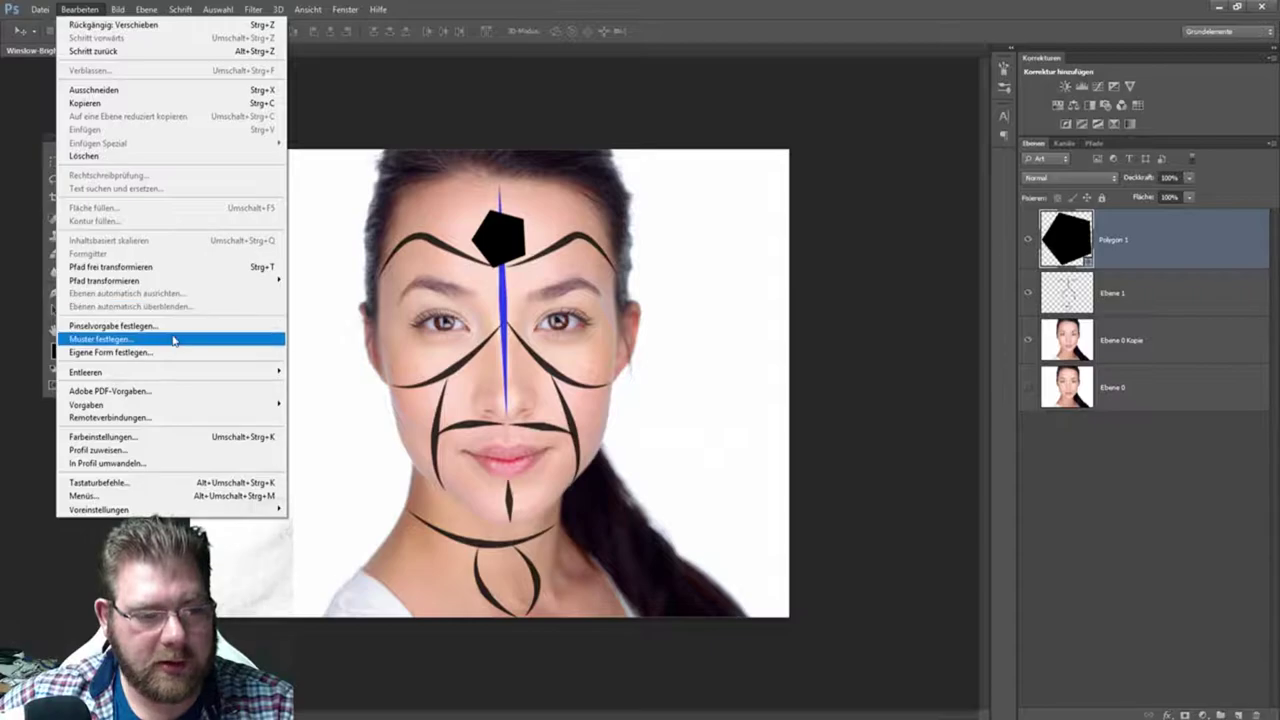
click(140, 267)
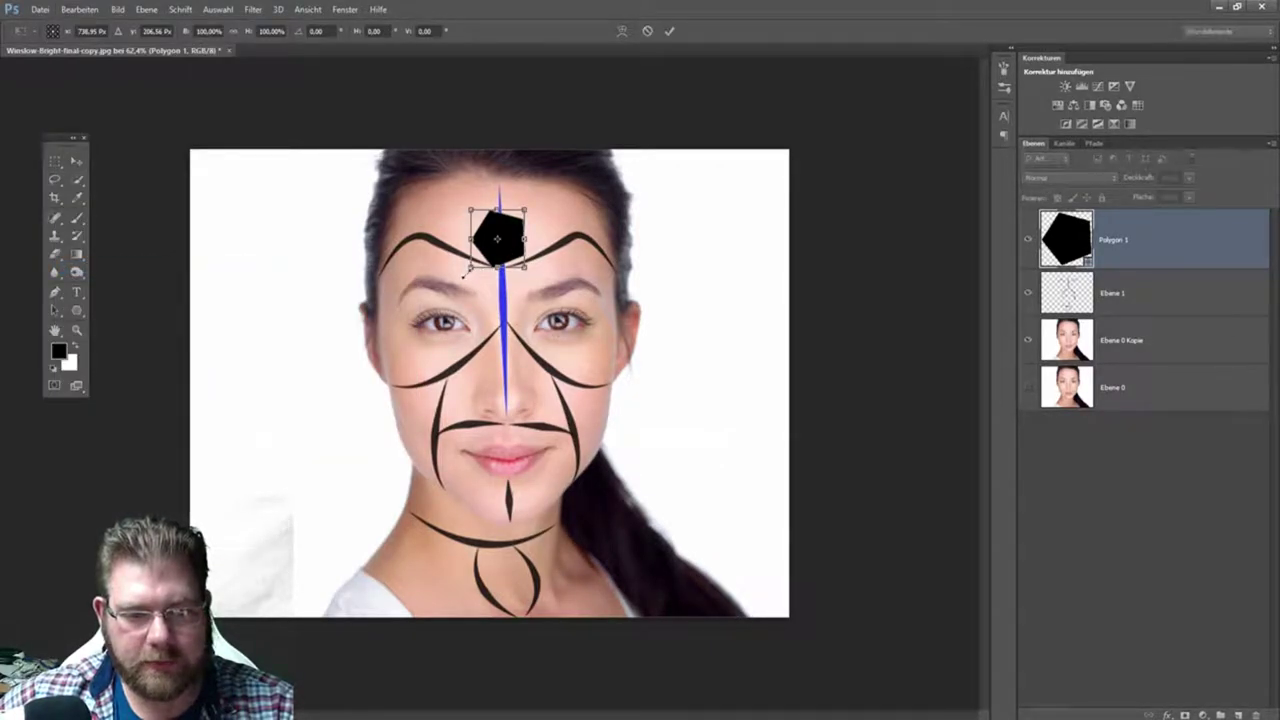
mouse_move(463, 279)
mouse_down()
mouse_move(449, 263)
mouse_move(512, 250)
mouse_up()
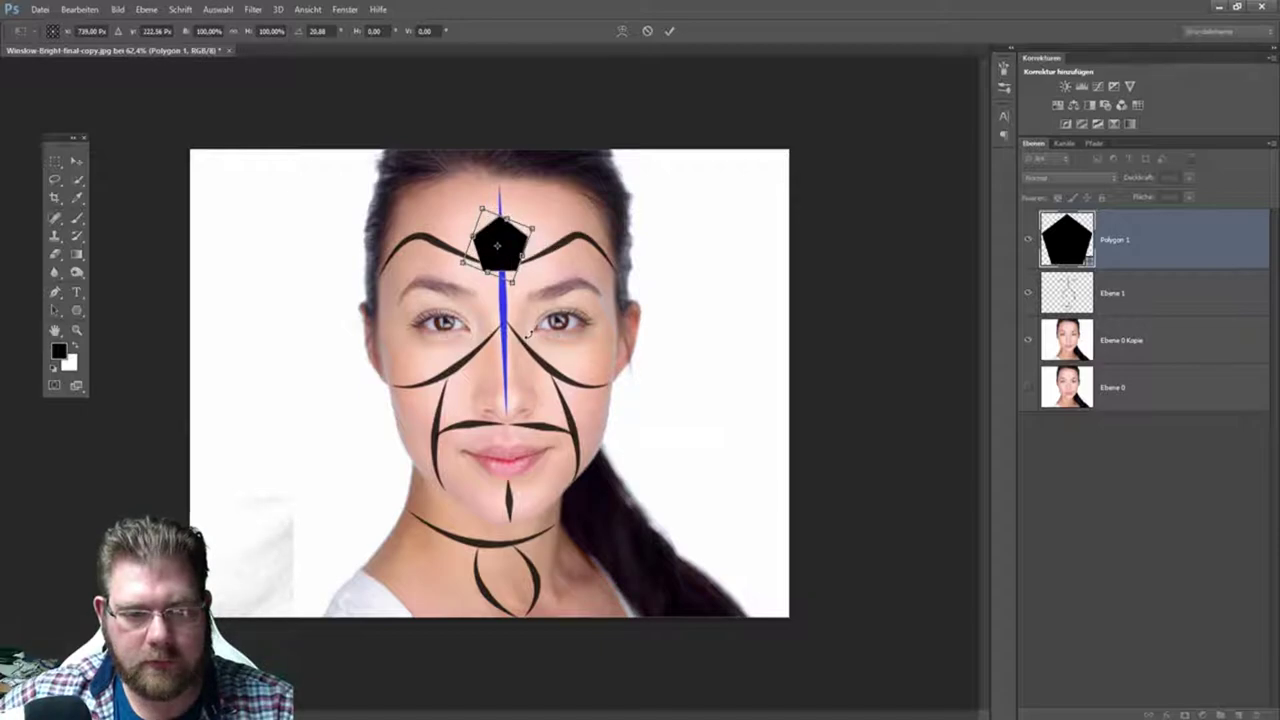
key(Return)
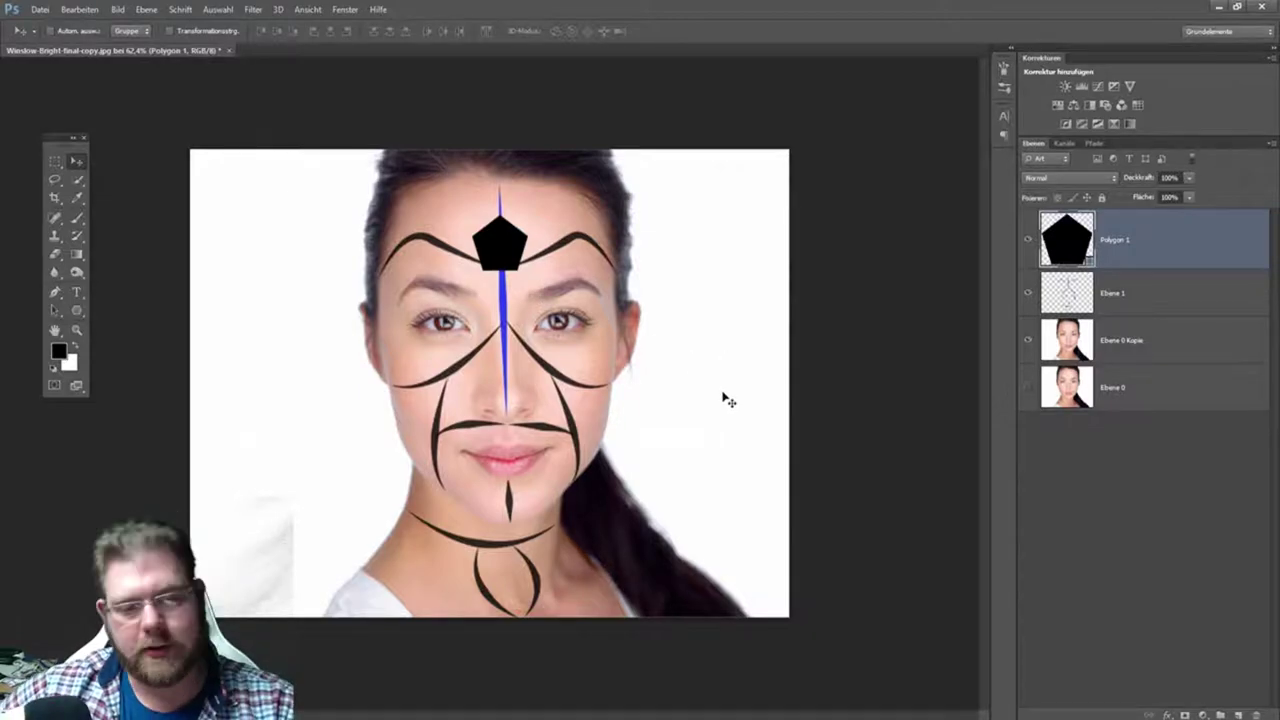
- Rasterize Polygon 1 and centre the pentagon on the blue forehead line with snapping off
right_click(1135, 240)
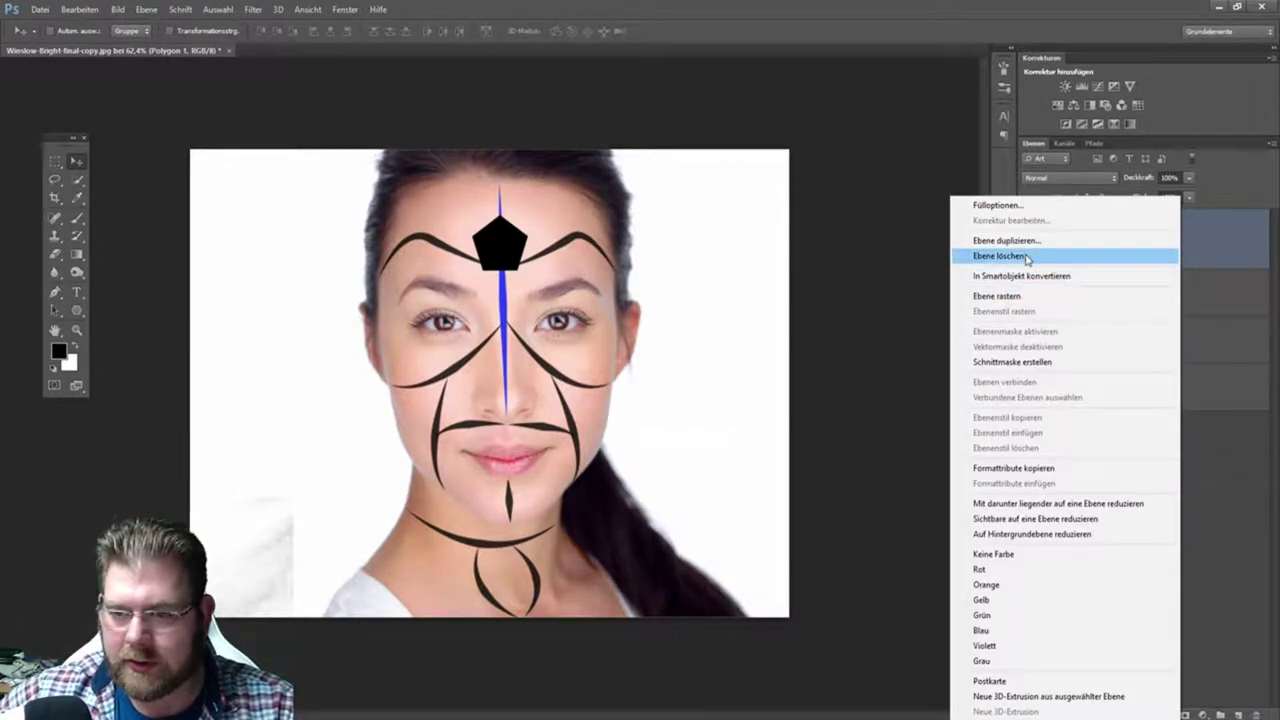
click(1031, 298)
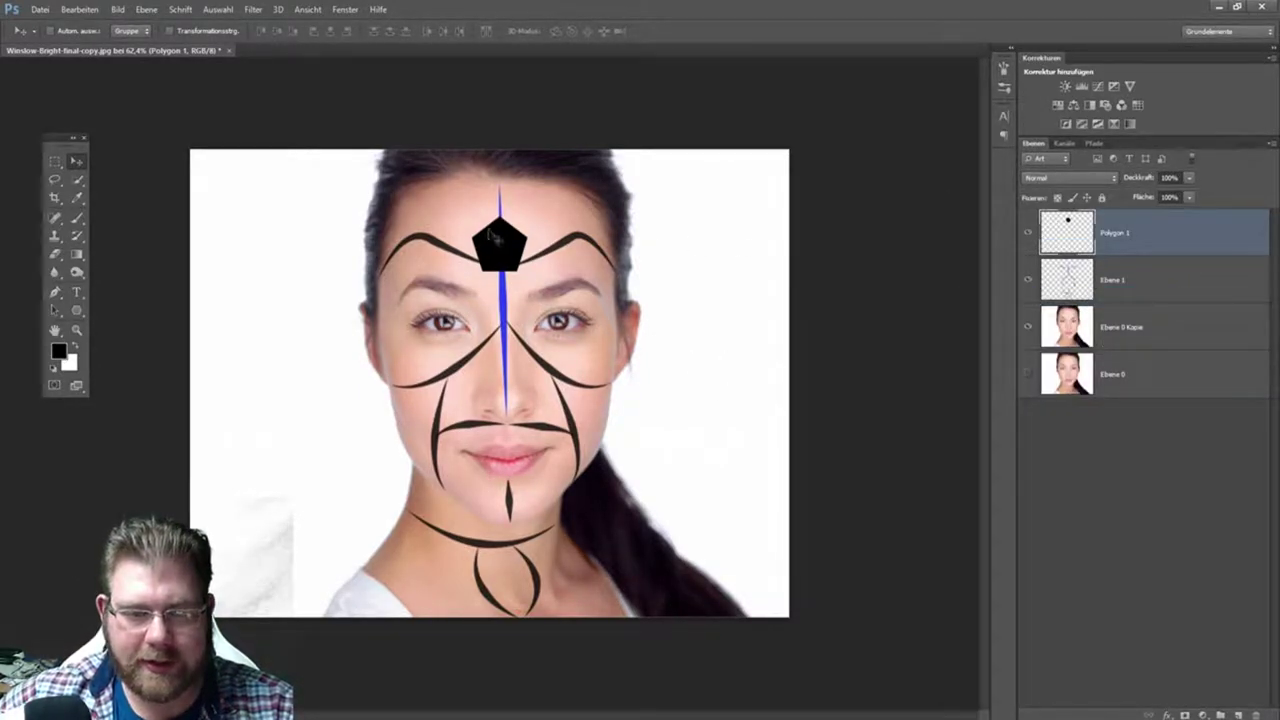
click(77, 162)
drag(497, 248, 498, 261)
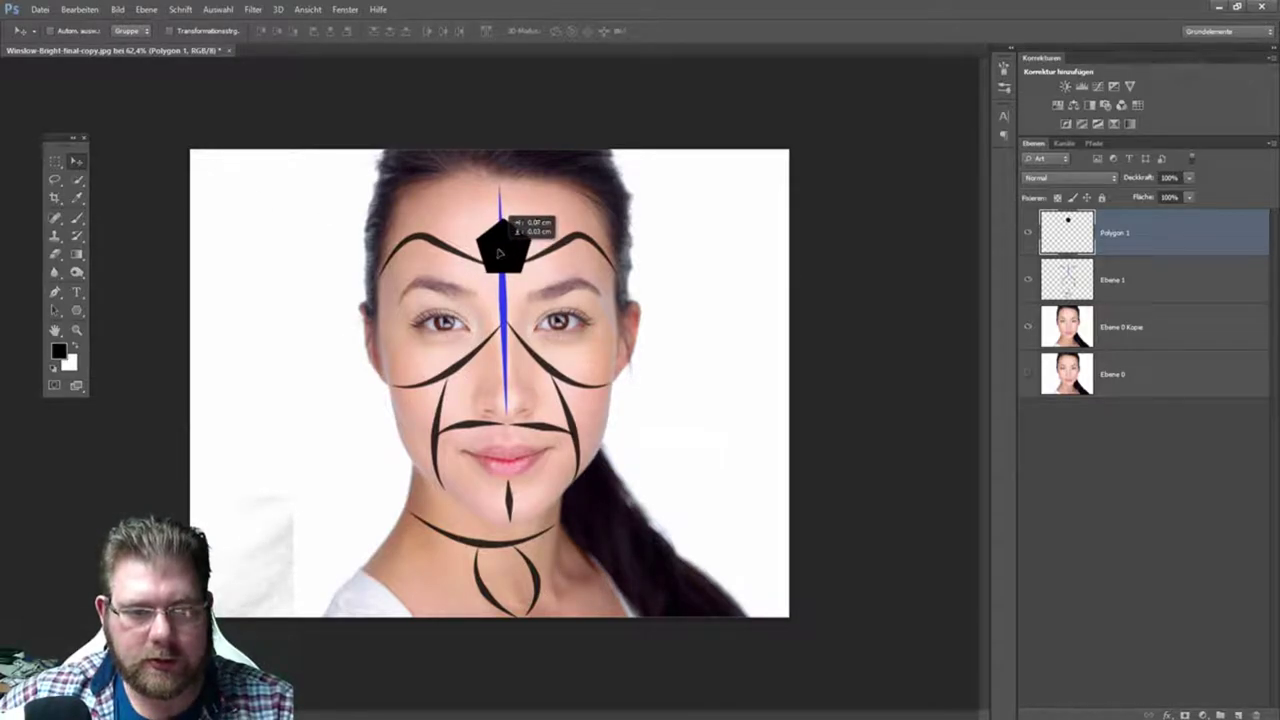
drag(498, 261, 498, 253)
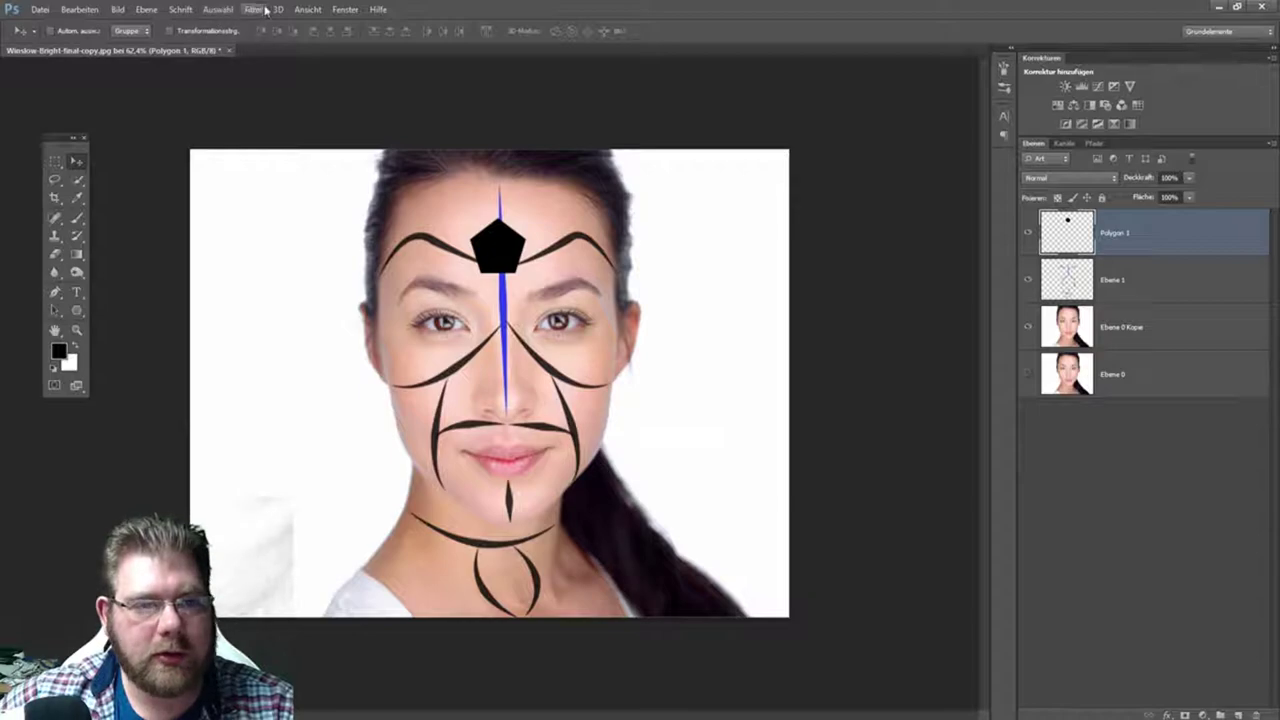
click(308, 9)
click(321, 254)
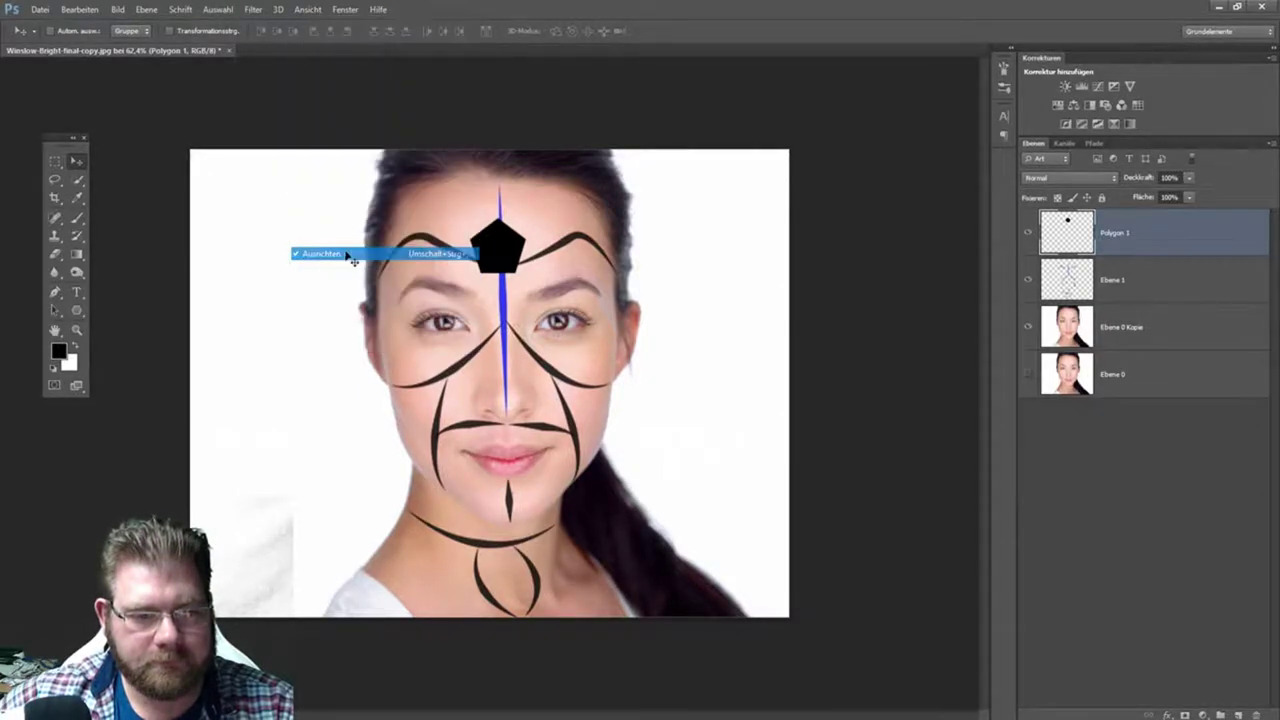
drag(505, 255, 500, 252)
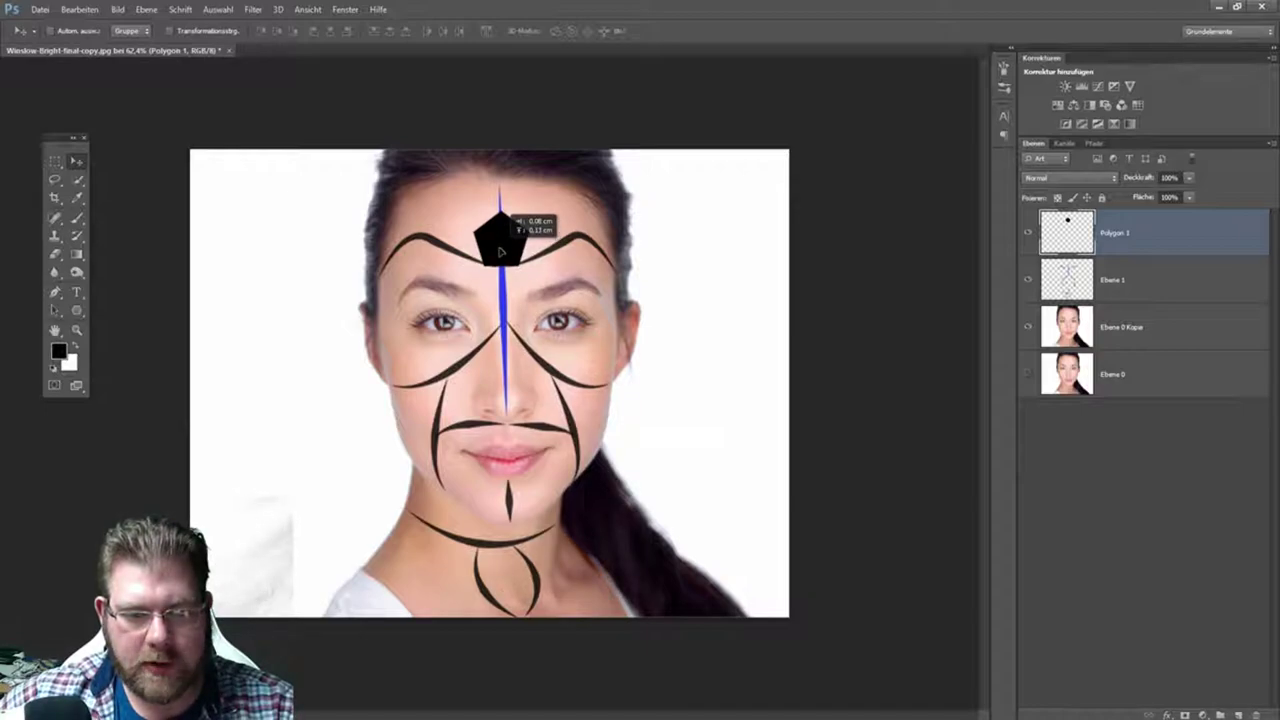
drag(500, 252, 500, 252)
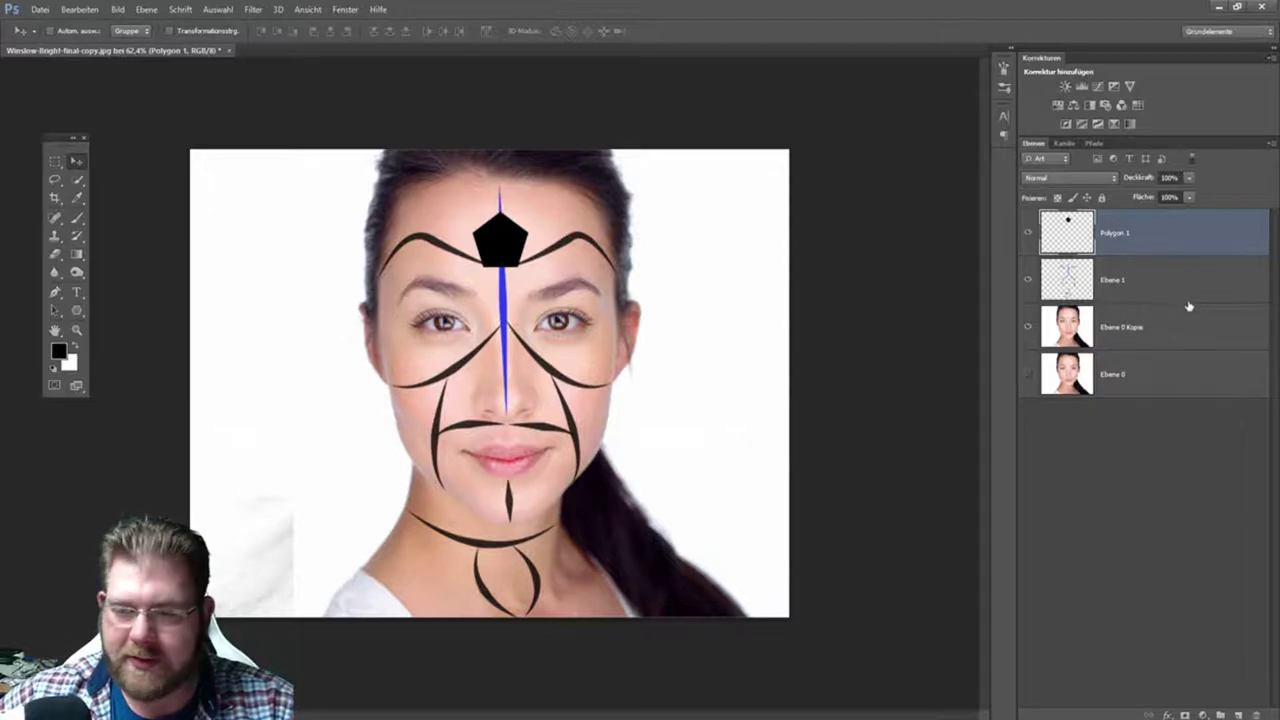
- Merge Polygon 1 with Ebene 1, readjust the pentagon, and reselect both layers to merge
shift+click(1160, 288)
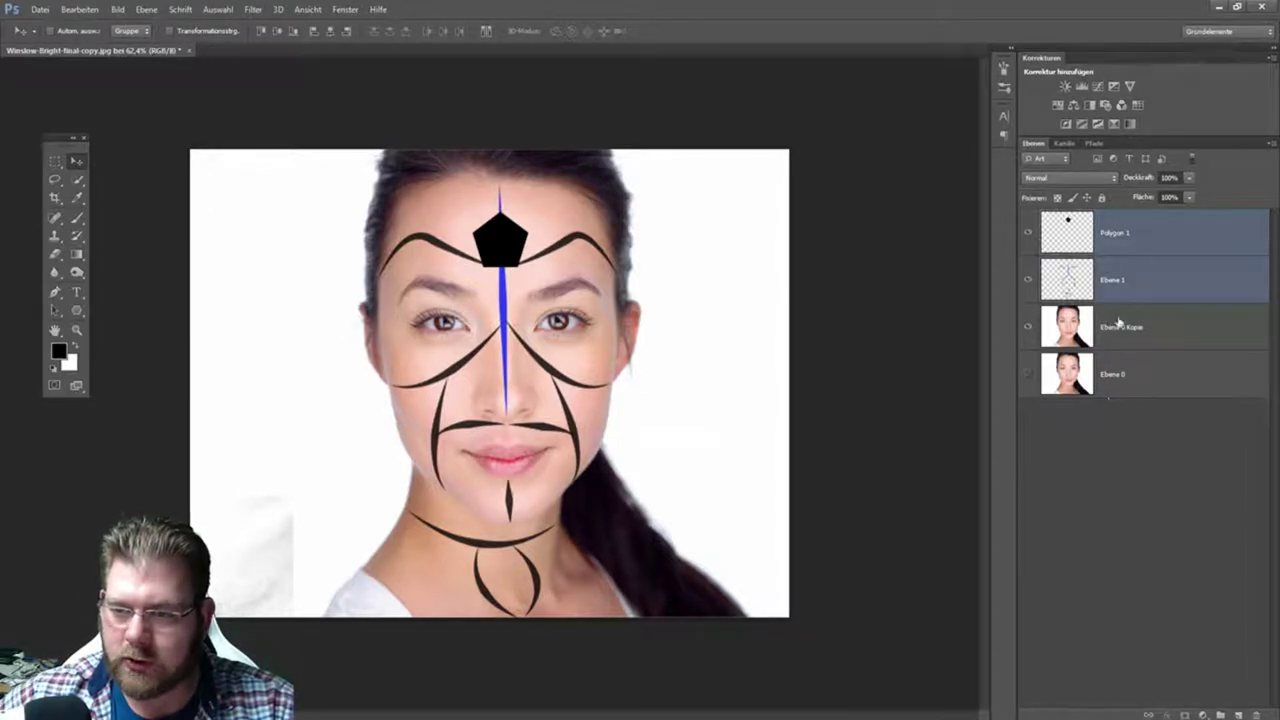
right_click(1155, 276)
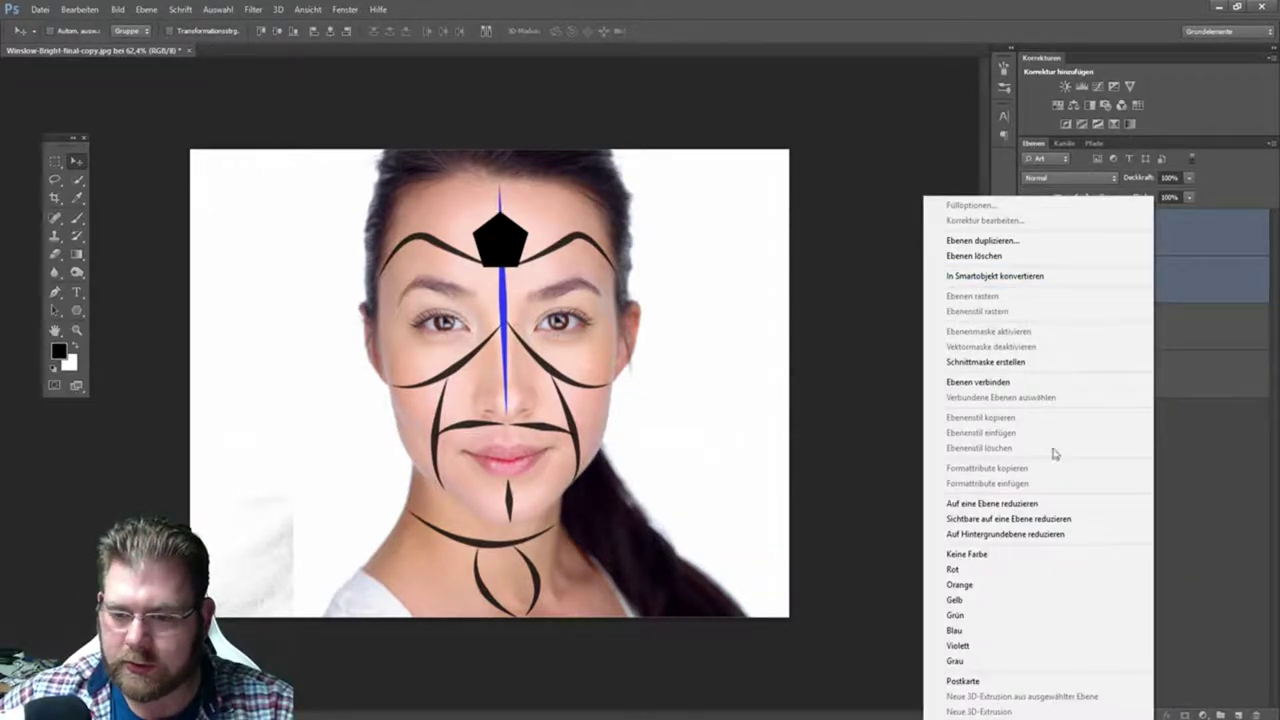
click(1031, 504)
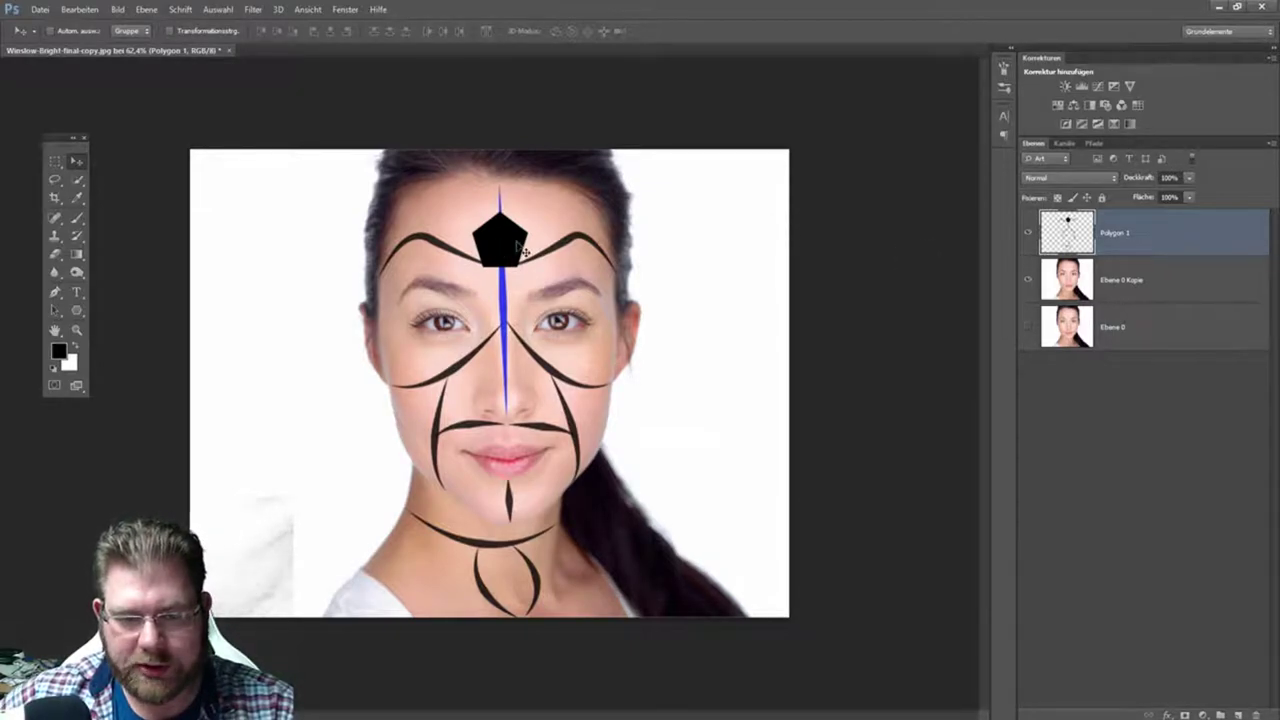
key(ctrl+j)
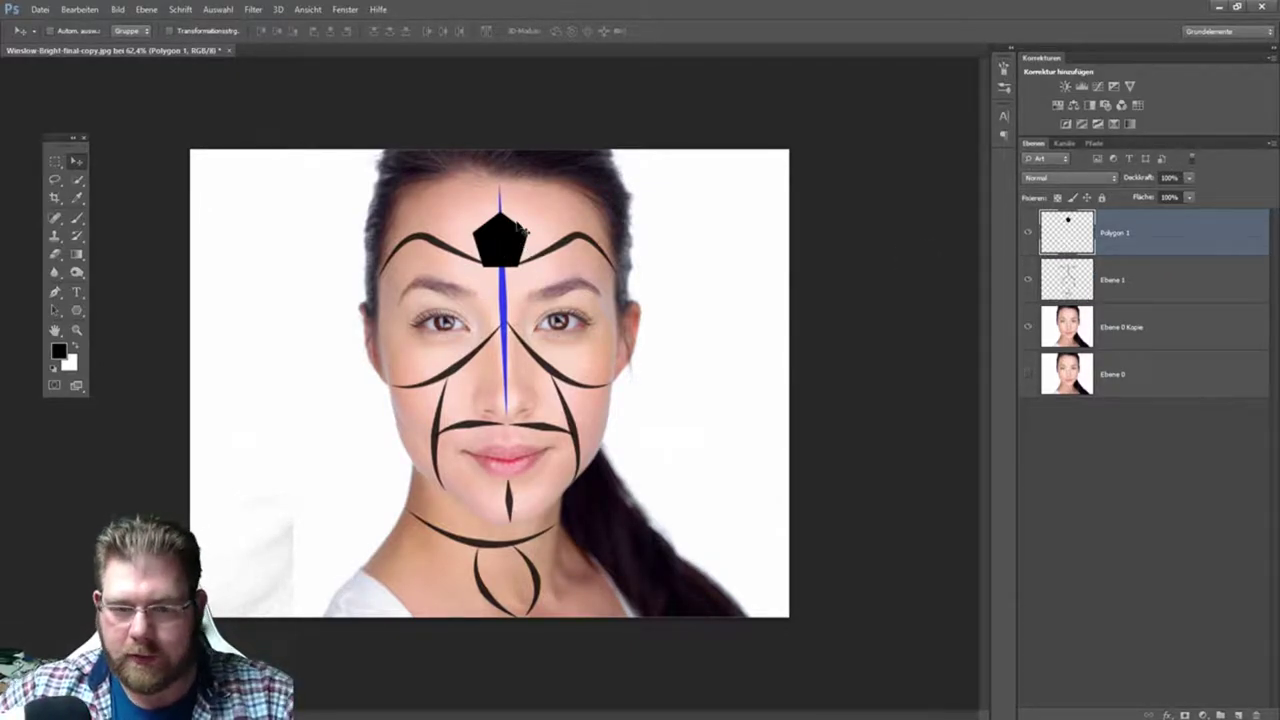
drag(502, 250, 503, 250)
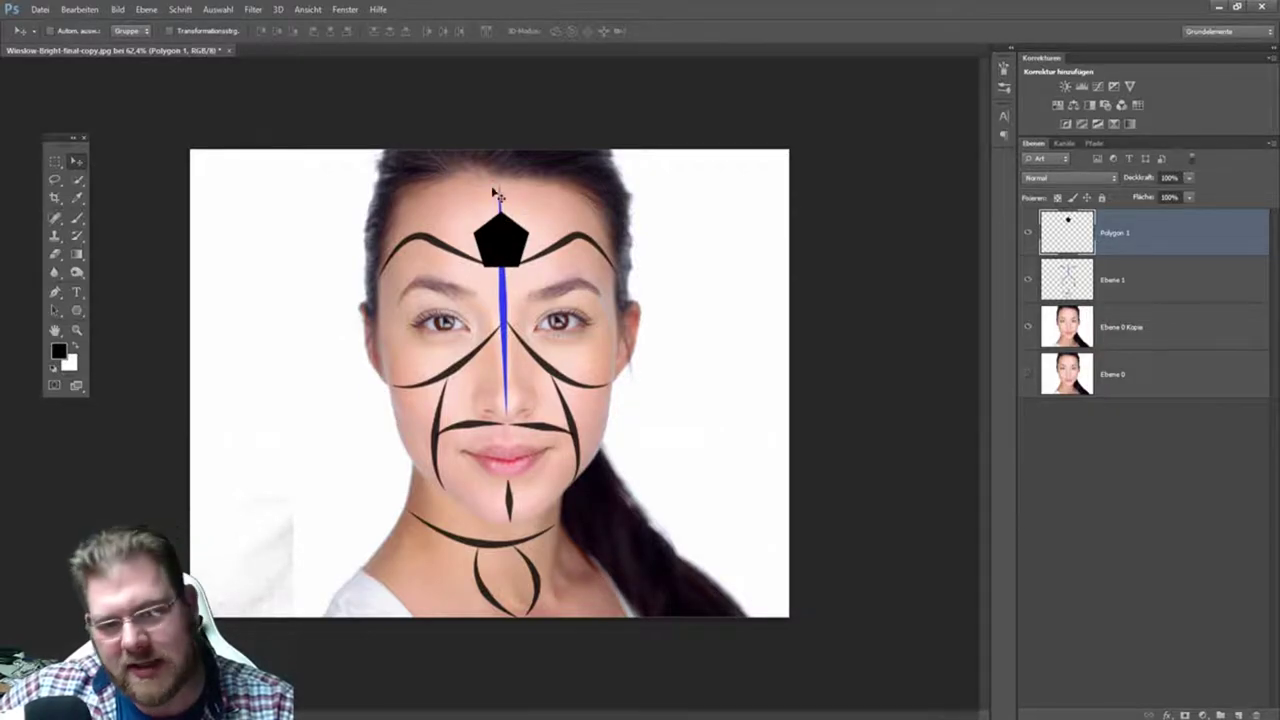
ctrl+click(1169, 289)
right_click(1169, 291)
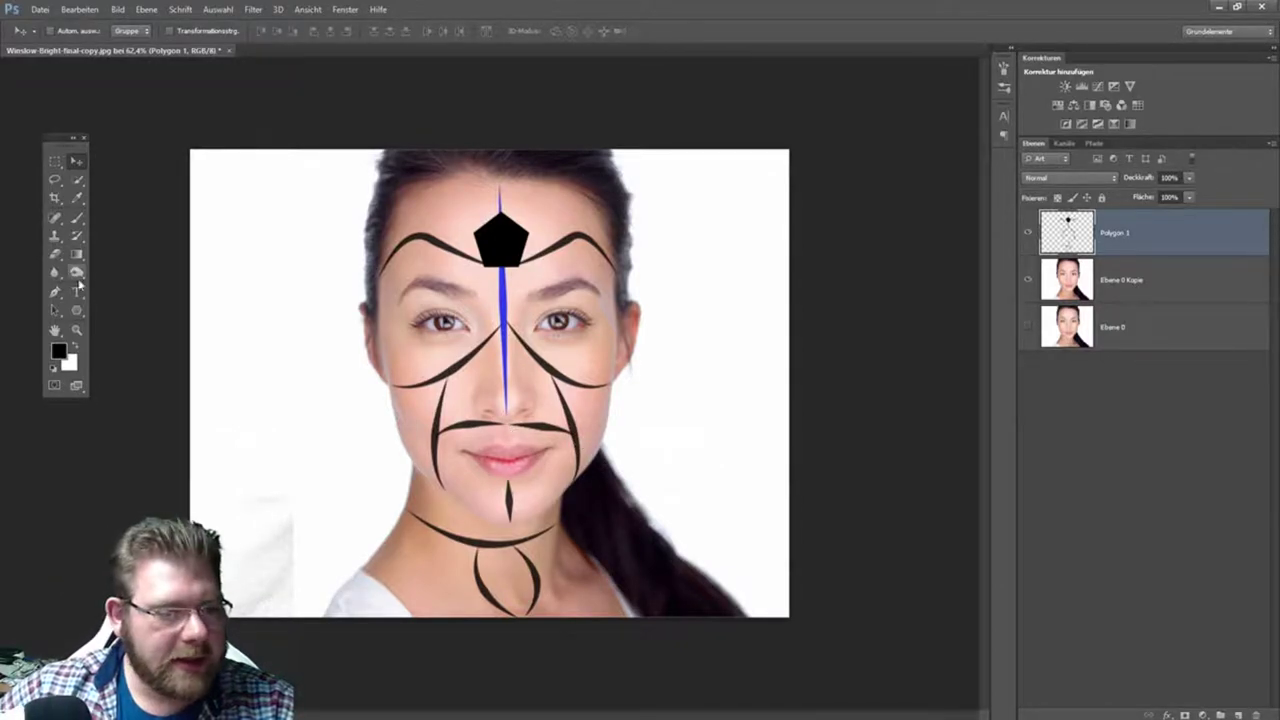
- With a 19 px brush, paint black dots between the eyes, on the cheeks, hairline and chin
key(b)
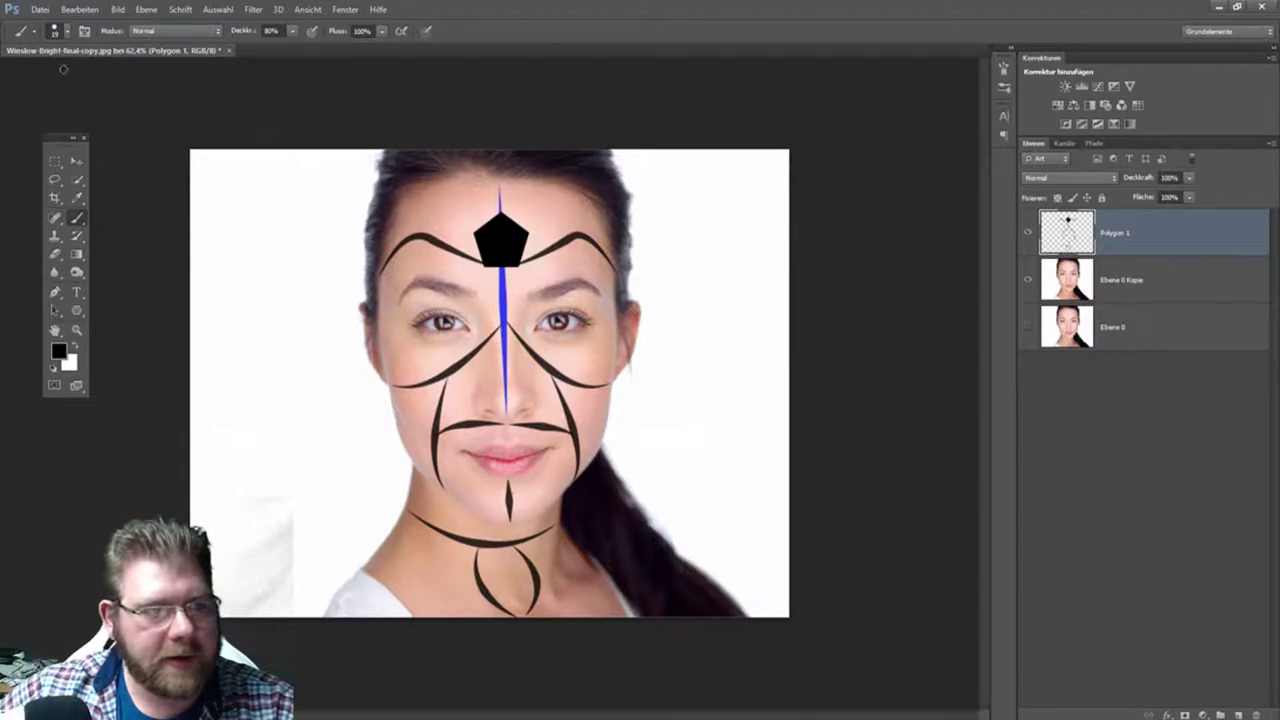
click(66, 31)
drag(31, 76, 39, 80)
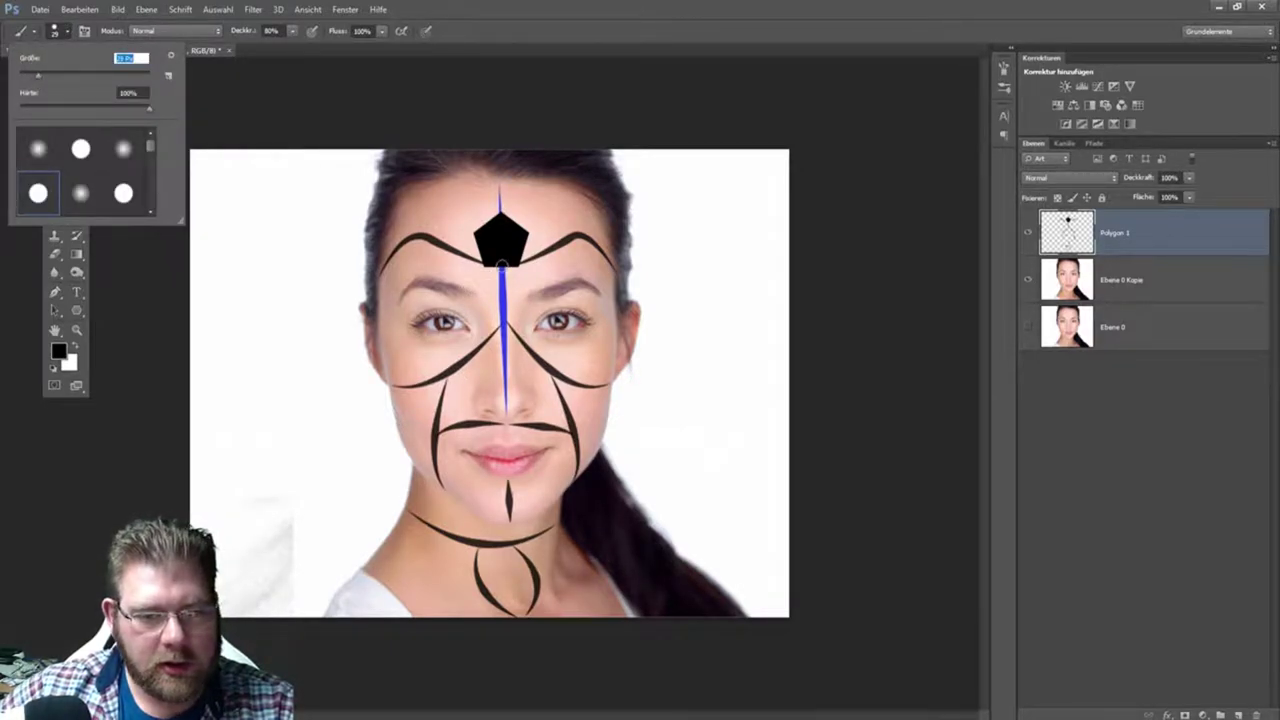
click(503, 323)
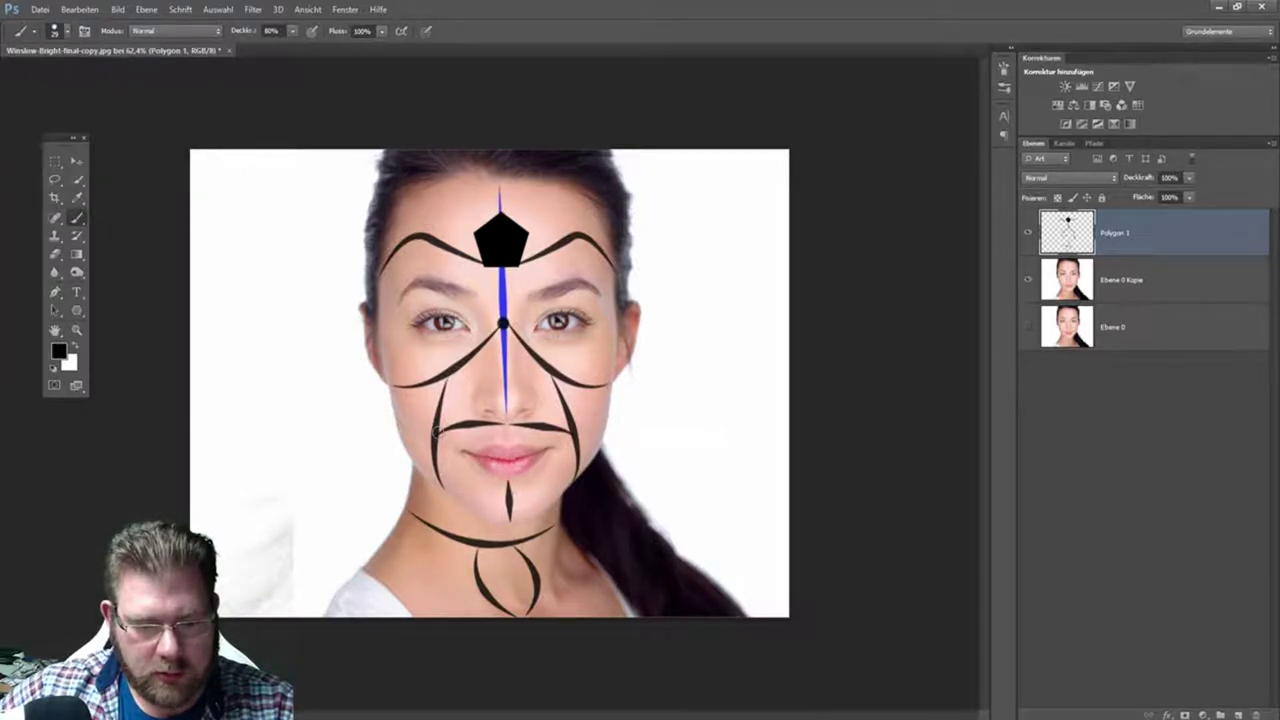
click(437, 431)
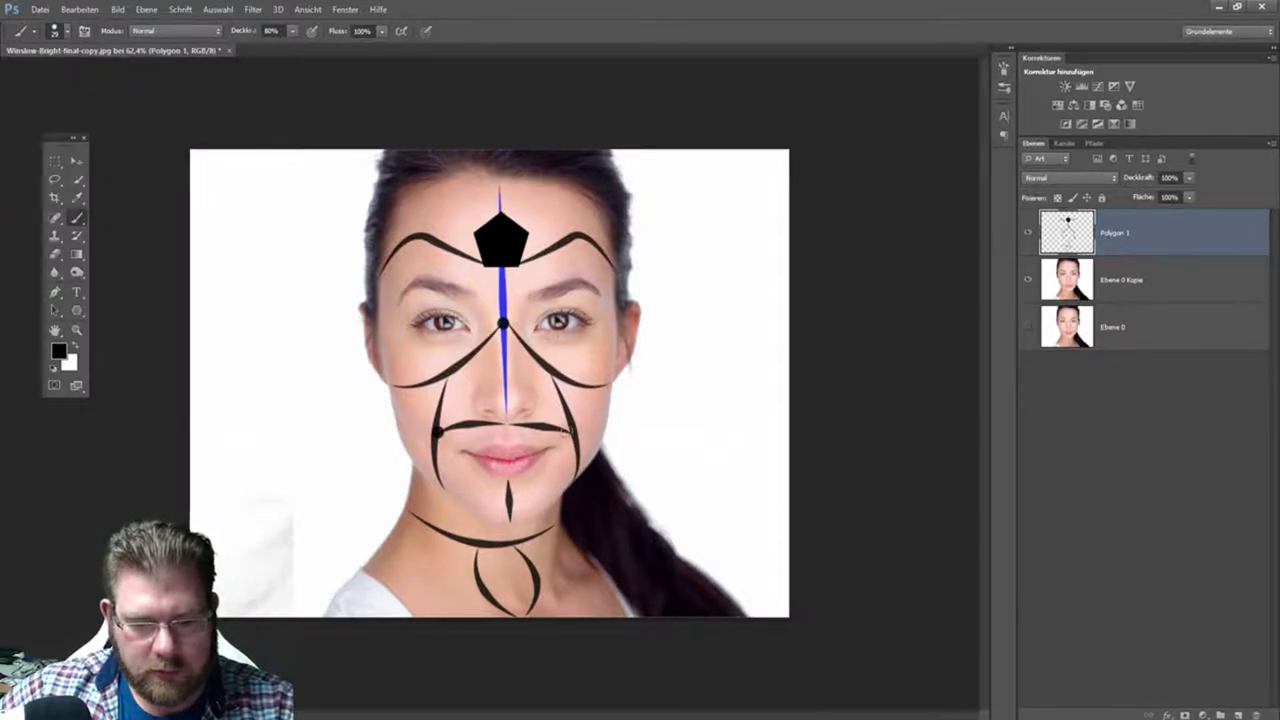
click(571, 431)
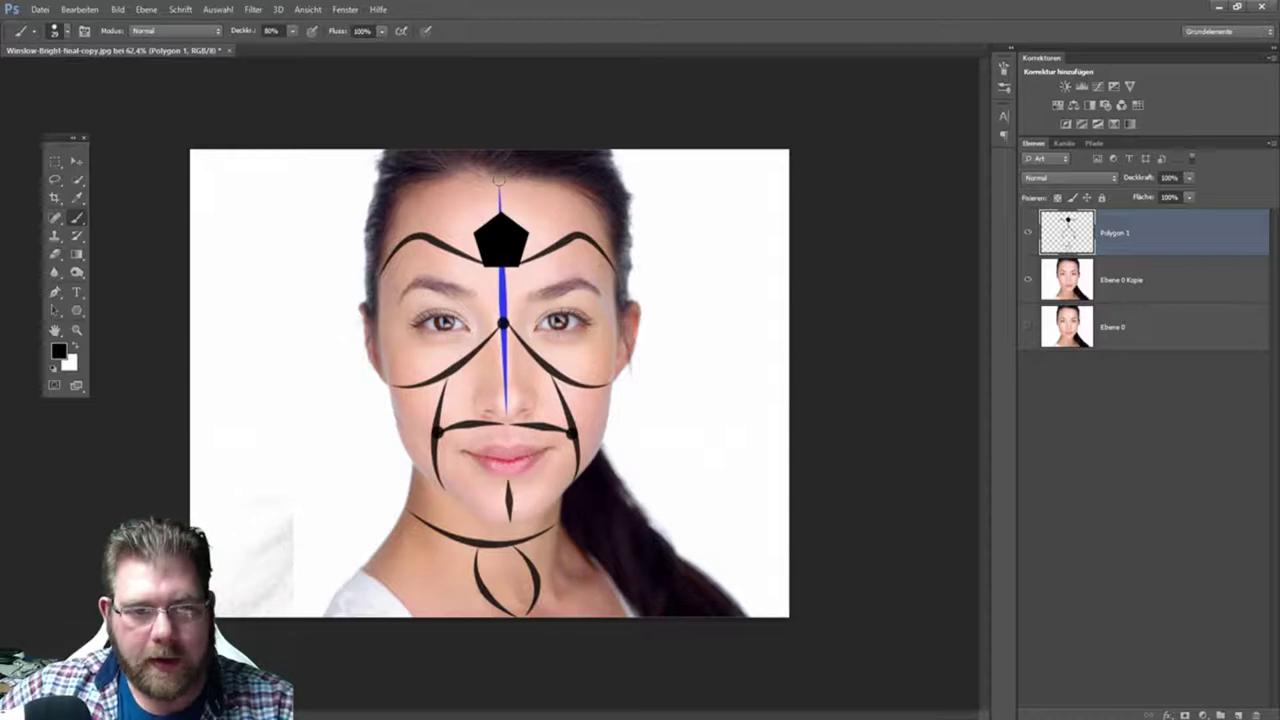
click(499, 183)
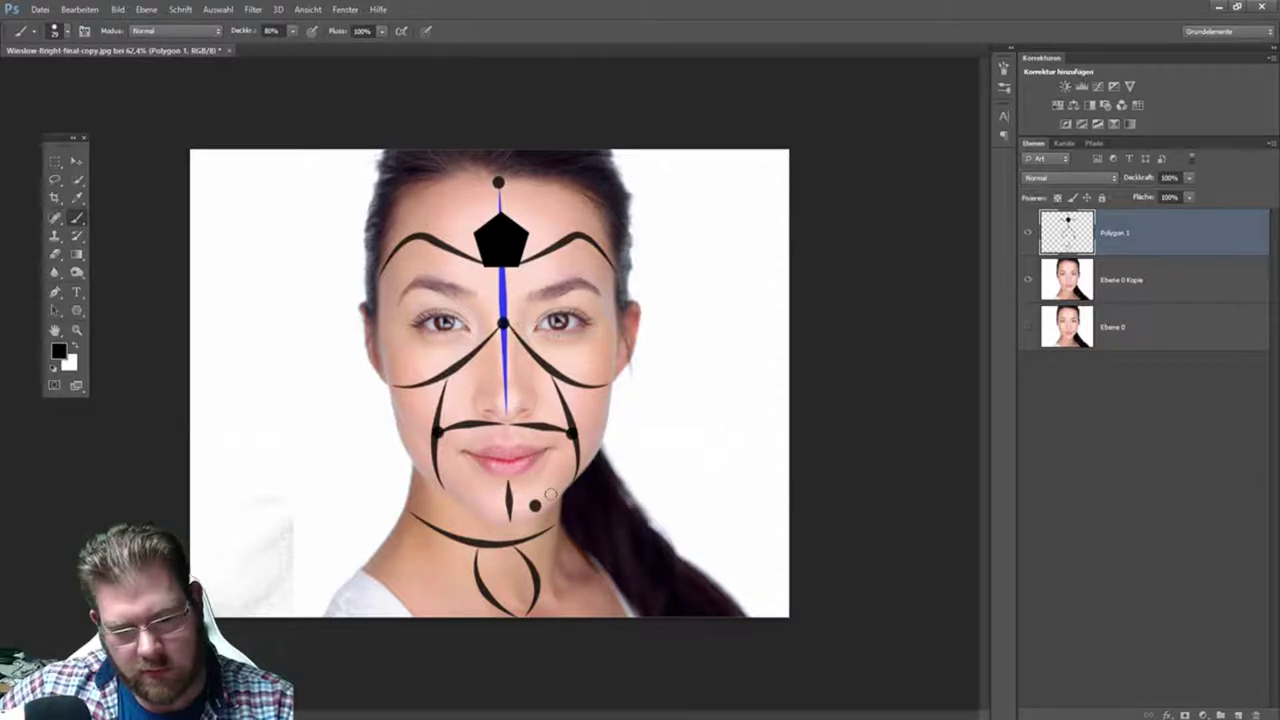
click(550, 494)
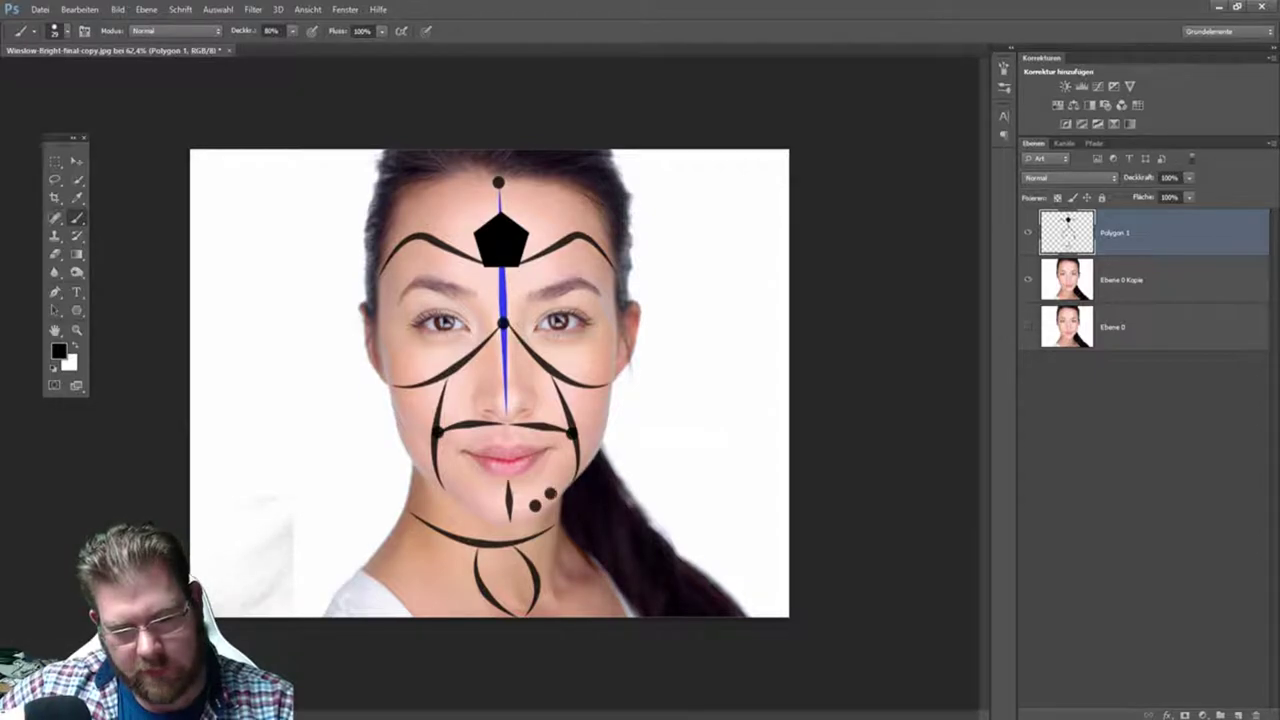
click(476, 500)
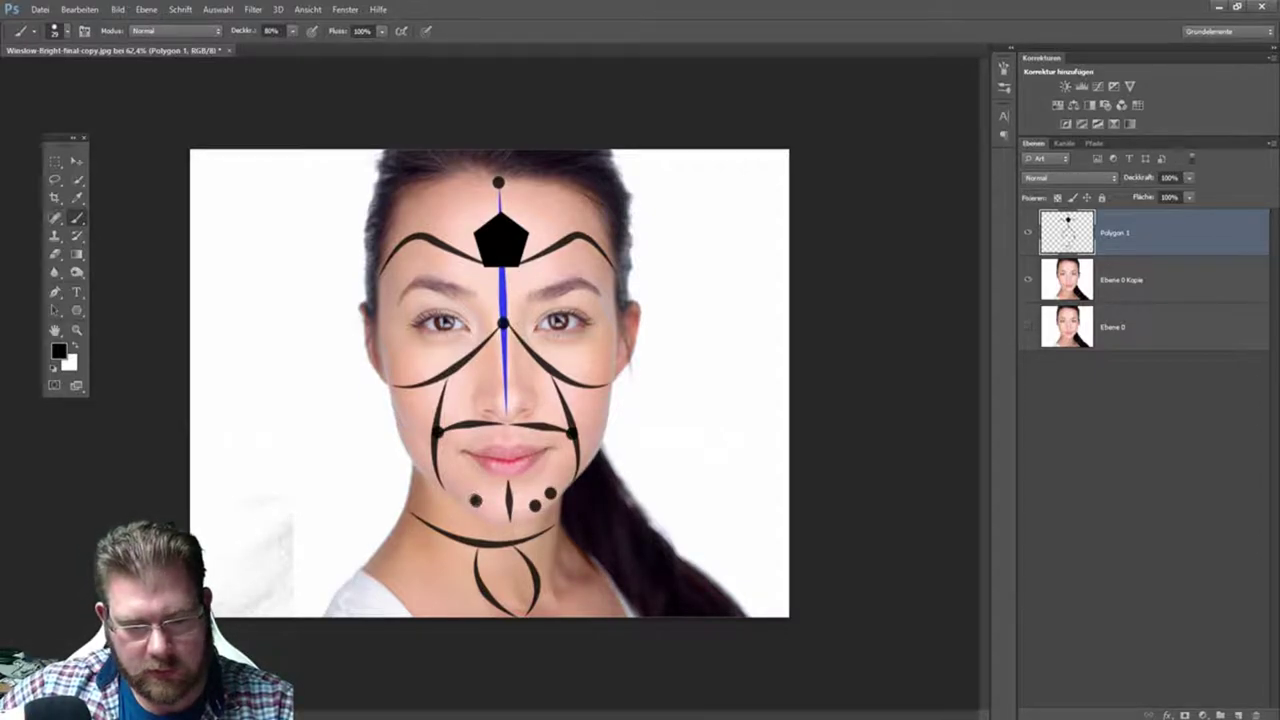
click(461, 490)
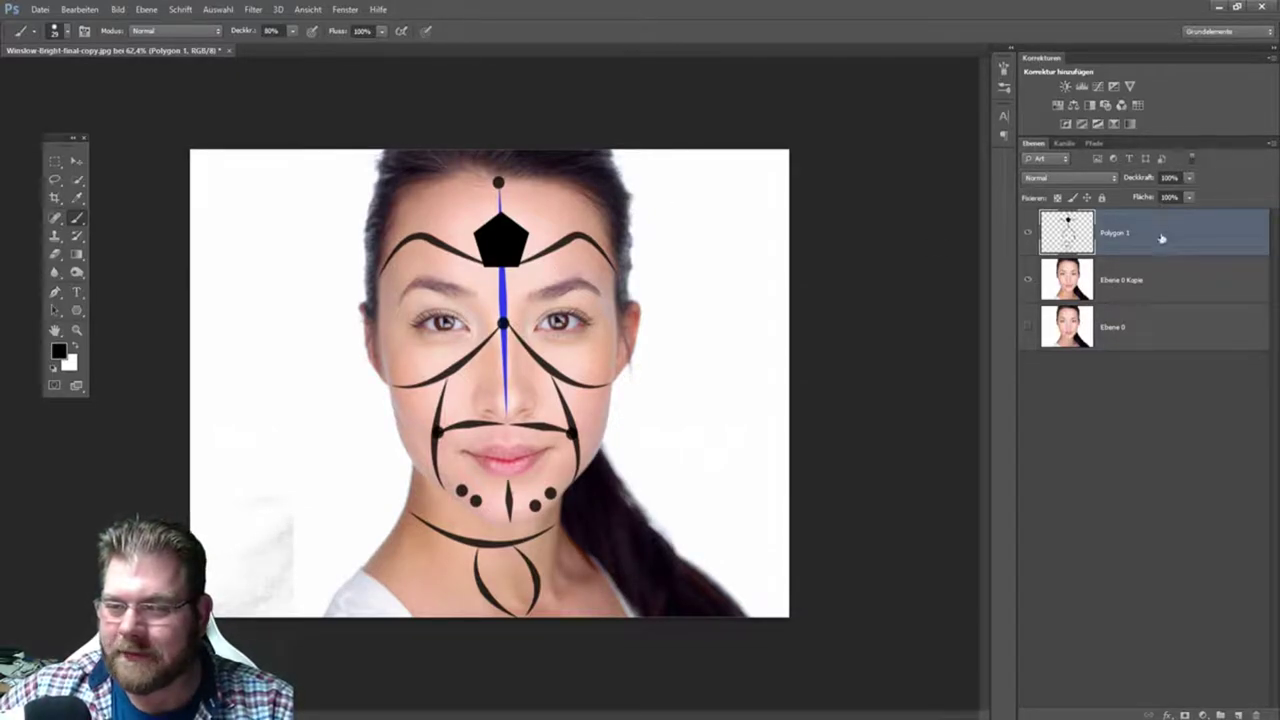
click(76, 162)
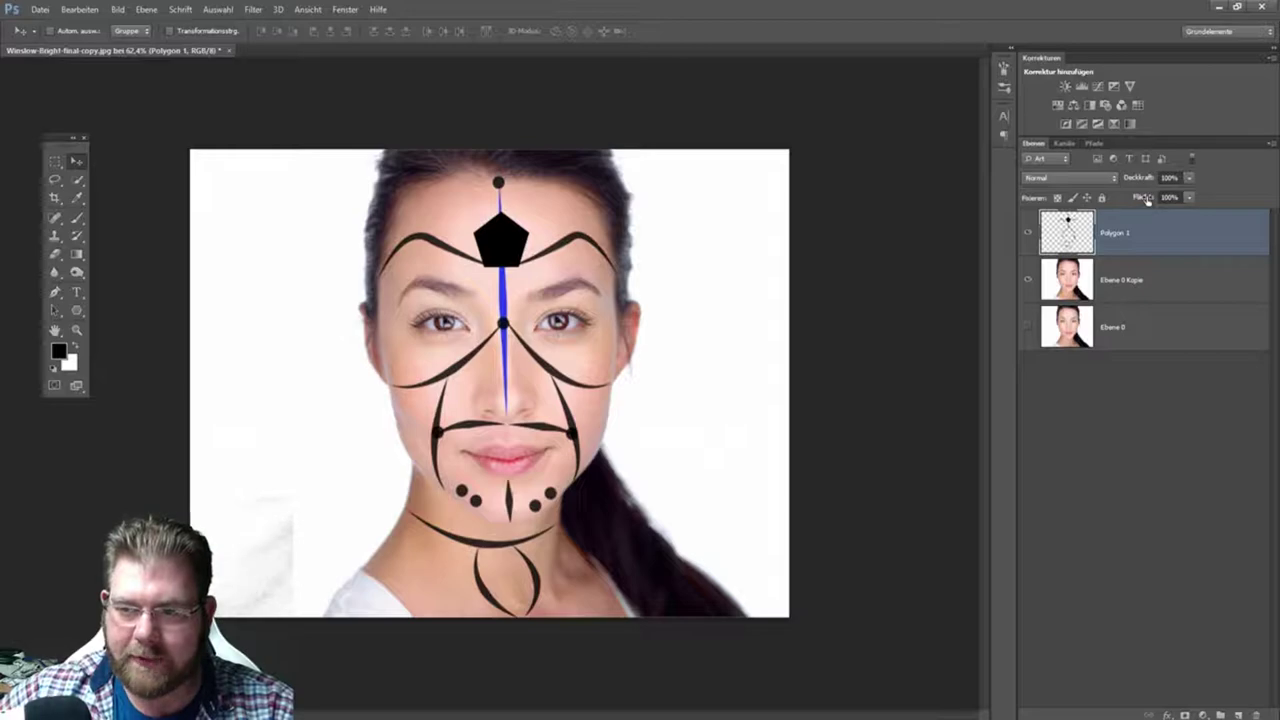
- Set Polygon 1's fill to 0% and enable Abgeflachte Kante und Relief in its layer style
drag(1147, 199, 313, 493)
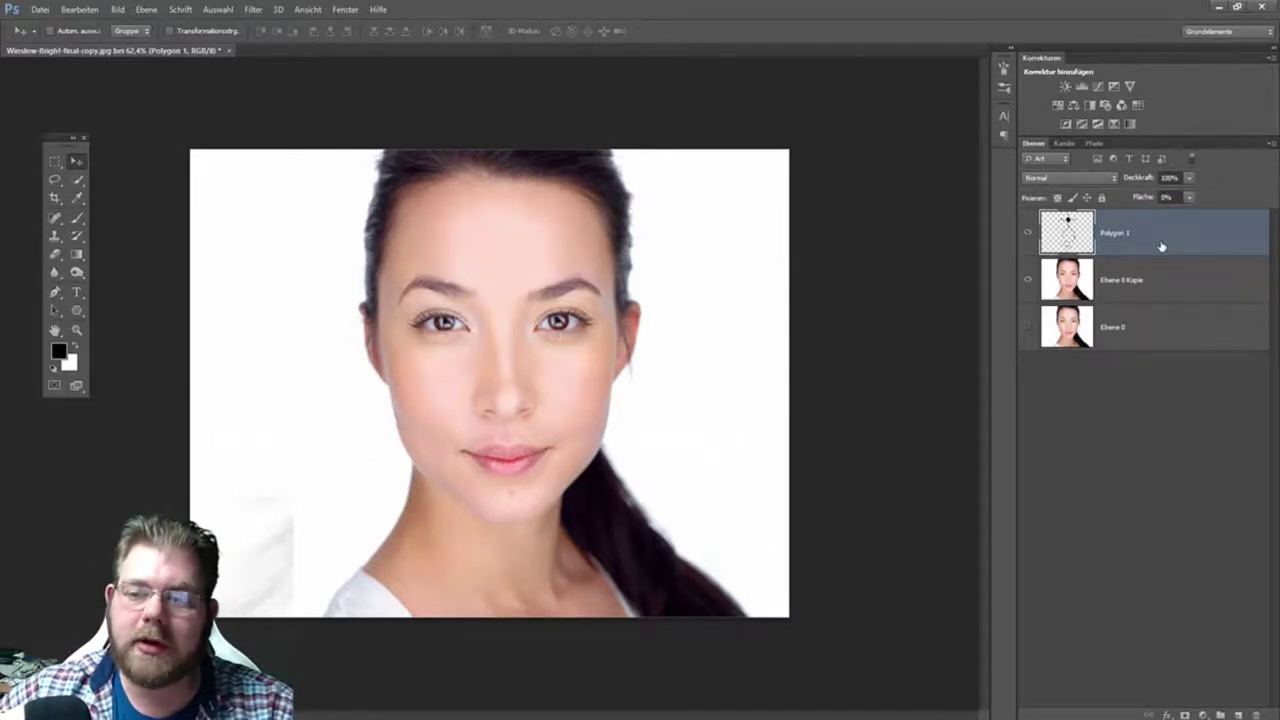
key(h)
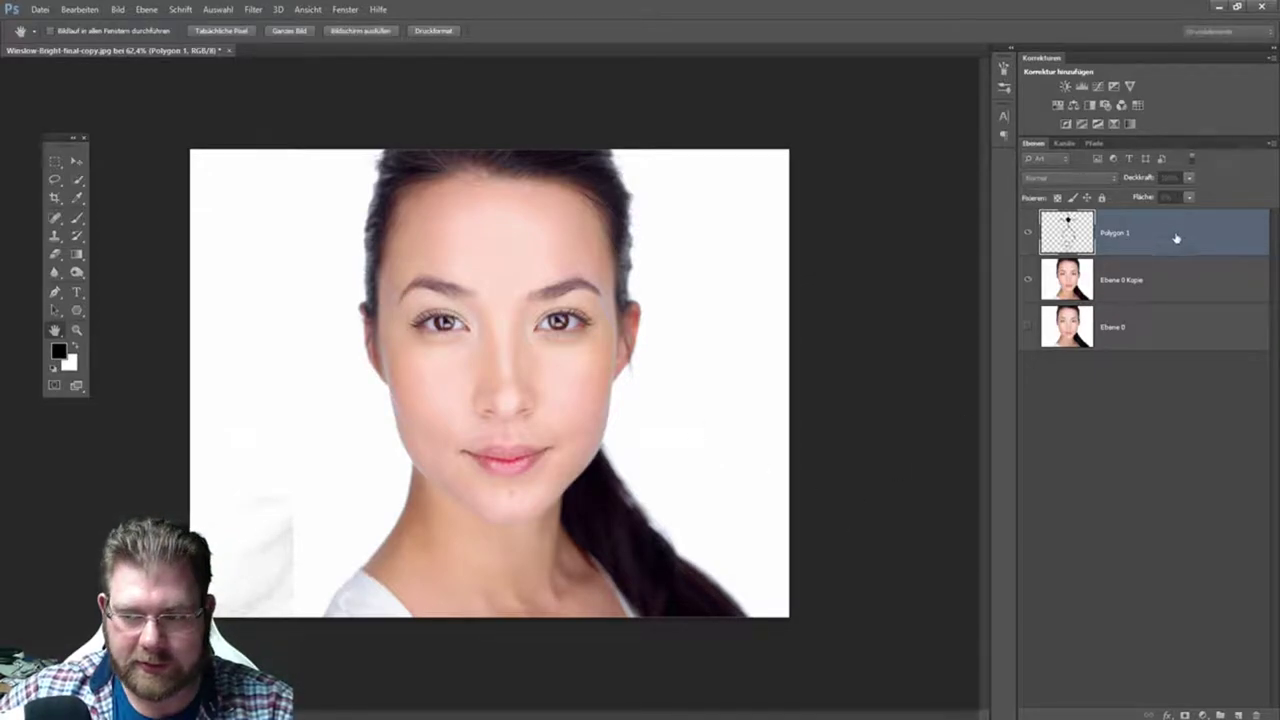
double_click(1180, 232)
drag(655, 286, 770, 160)
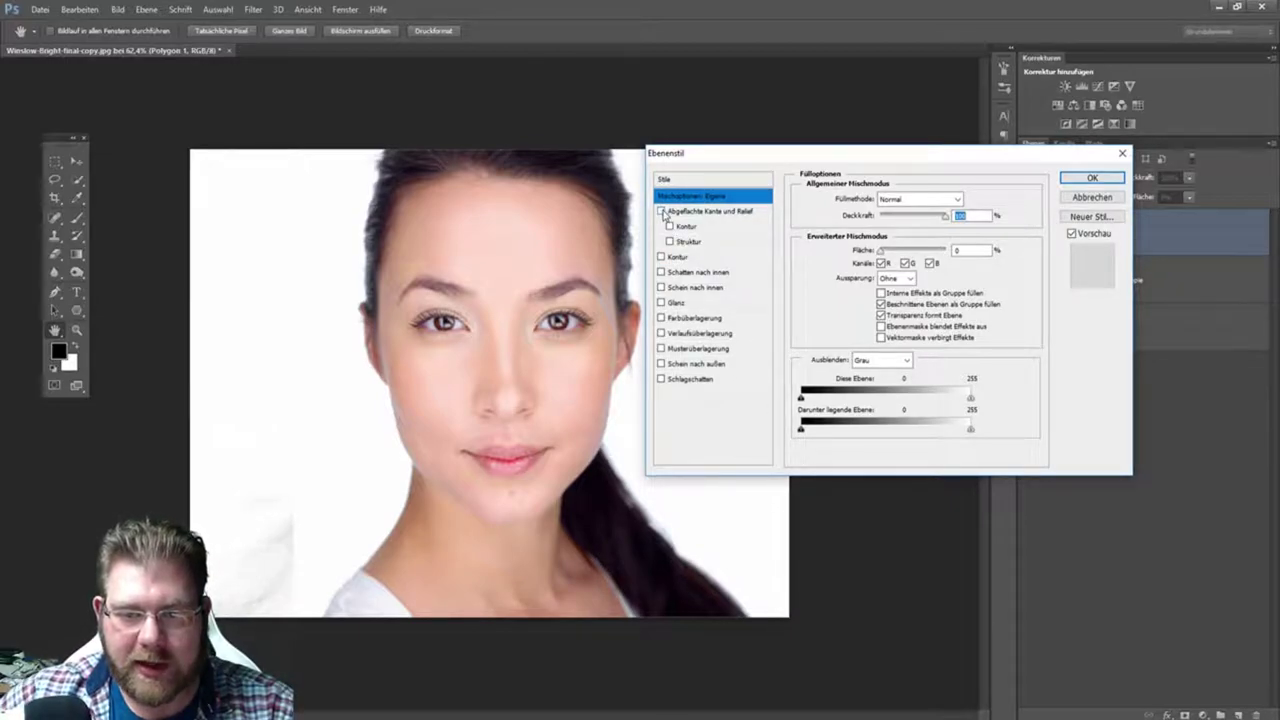
click(661, 212)
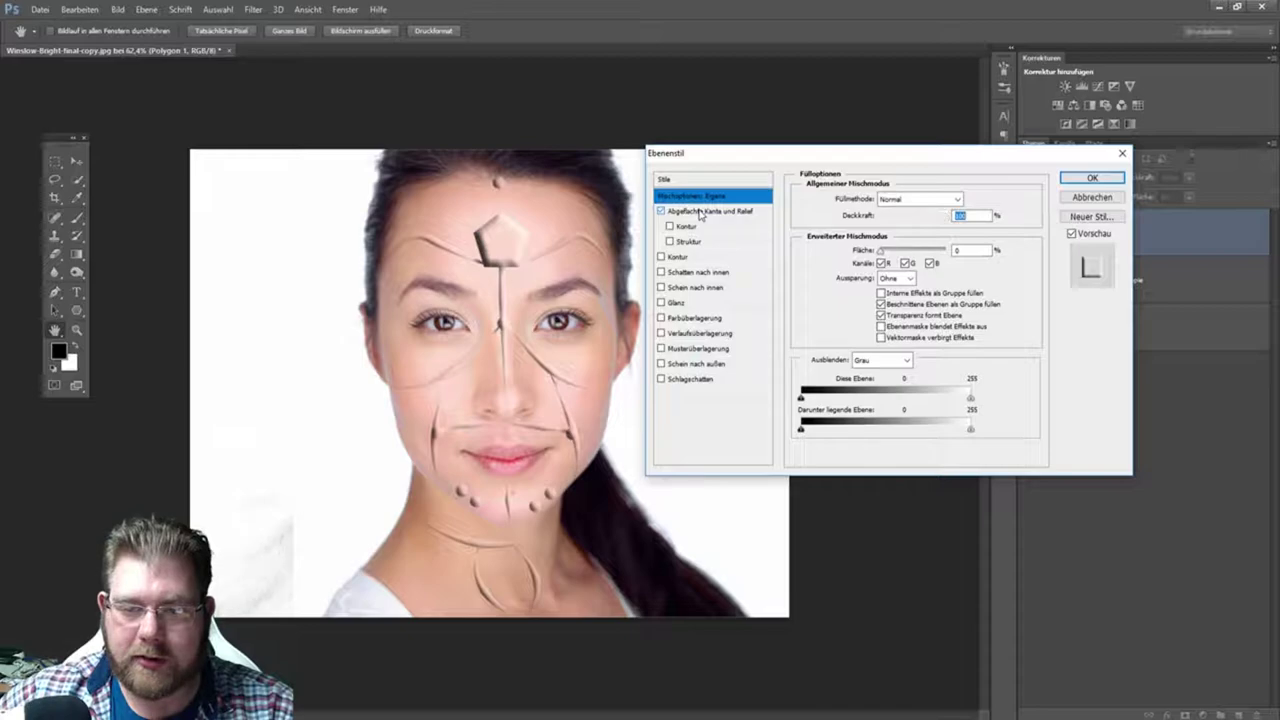
click(733, 214)
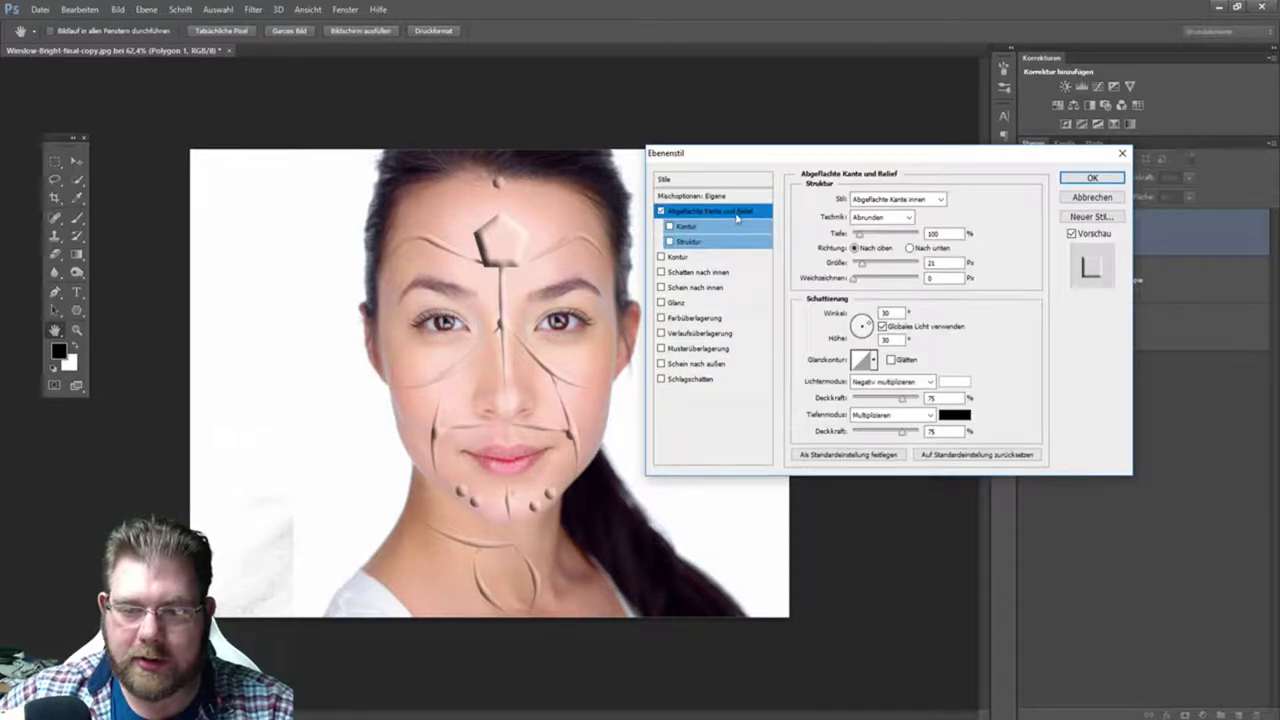
- Keep the inner bevel style and settle on the Abrunden technique after trying the chisel options
click(908, 200)
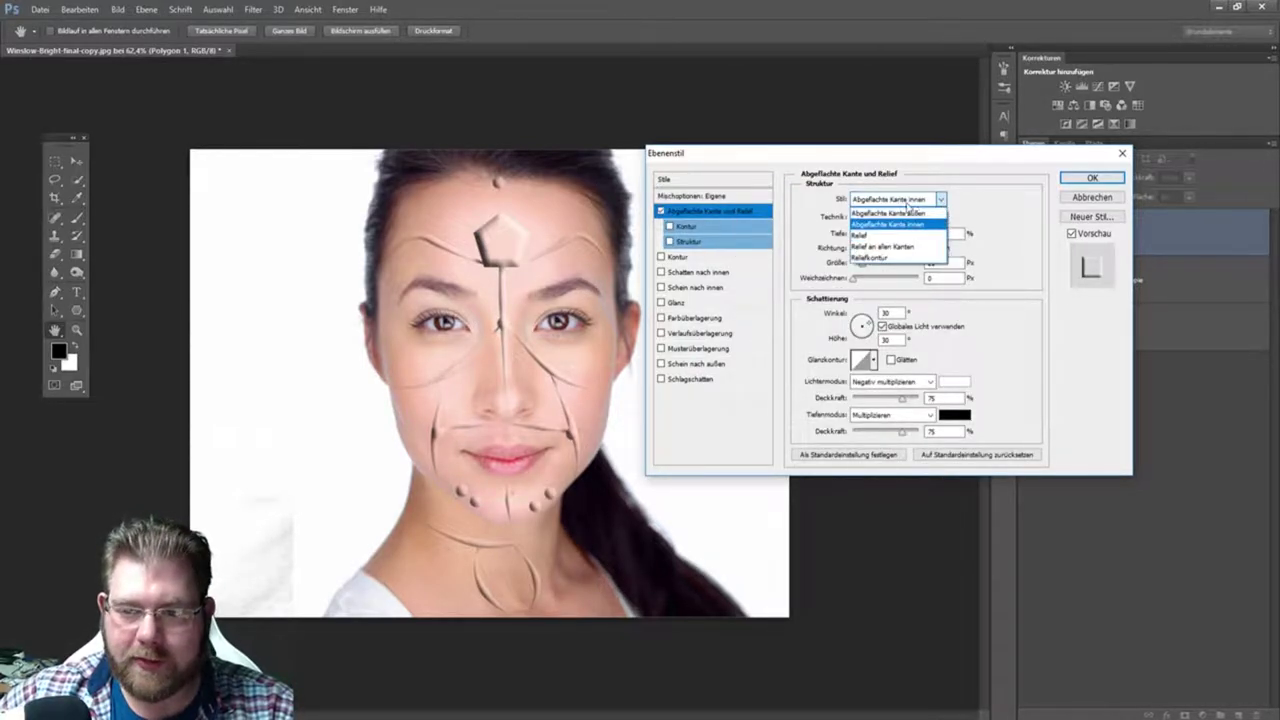
click(921, 230)
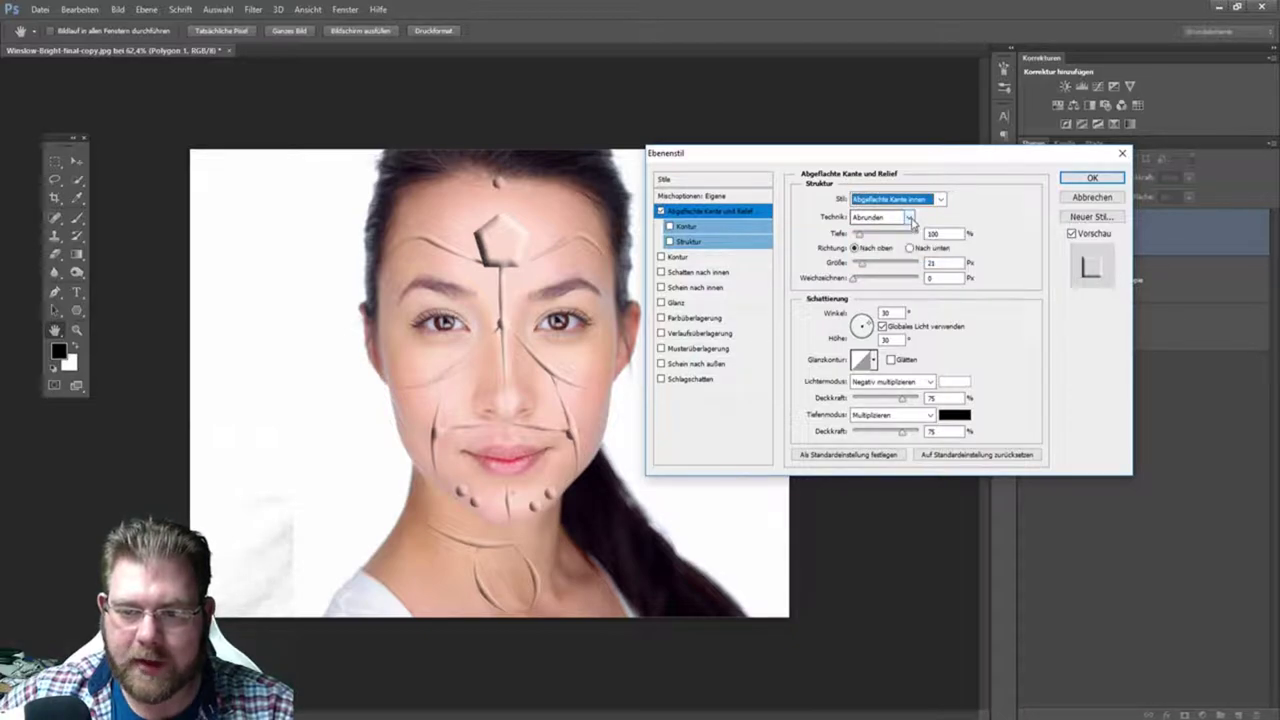
click(908, 217)
click(884, 244)
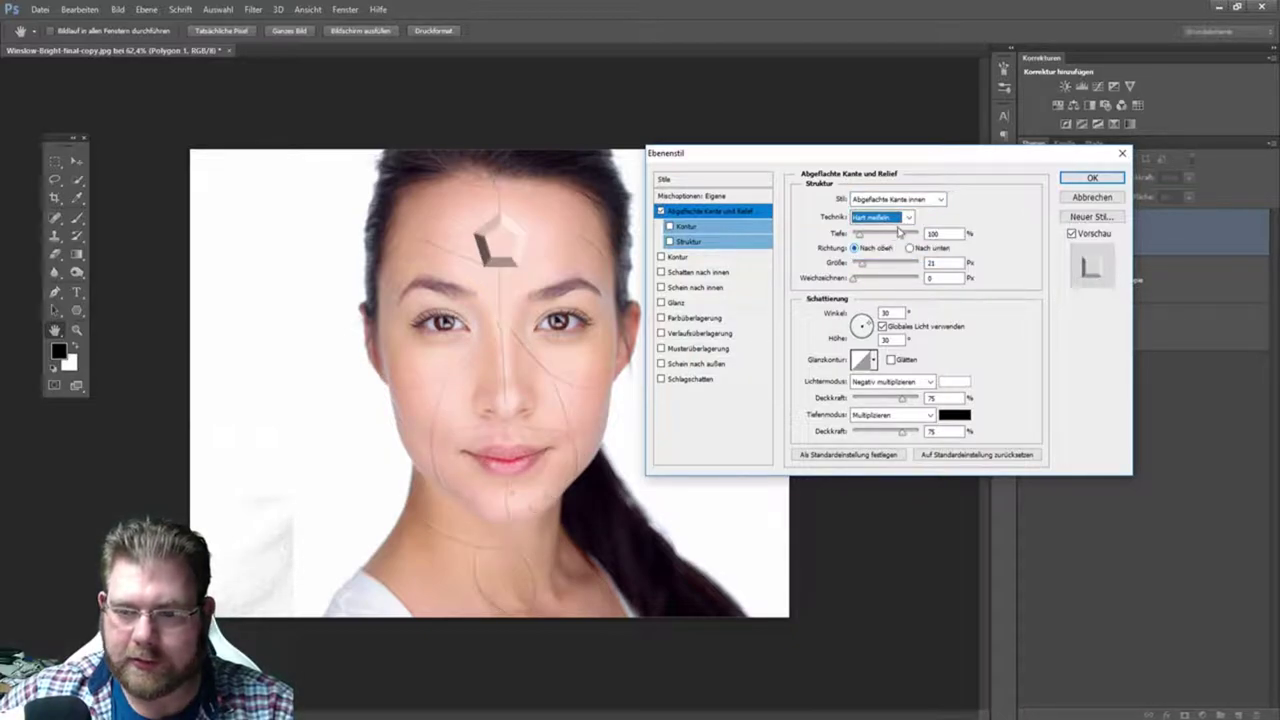
click(900, 218)
click(884, 234)
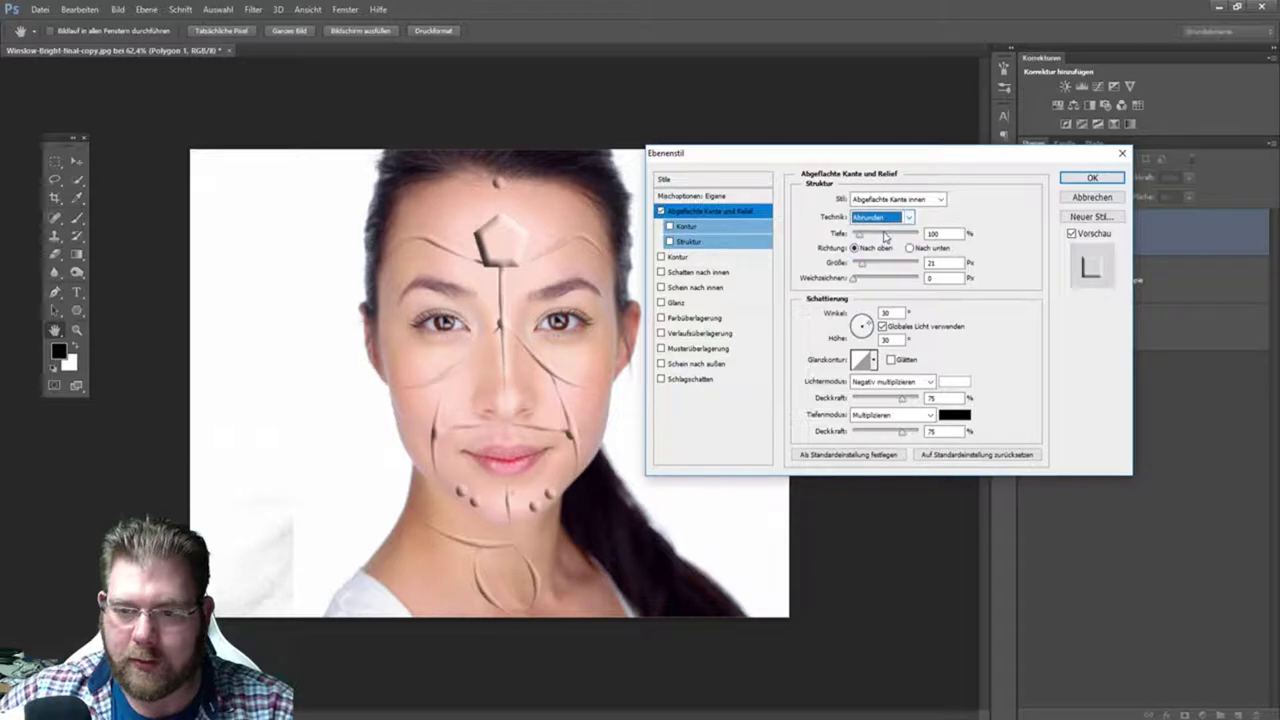
click(905, 217)
click(886, 254)
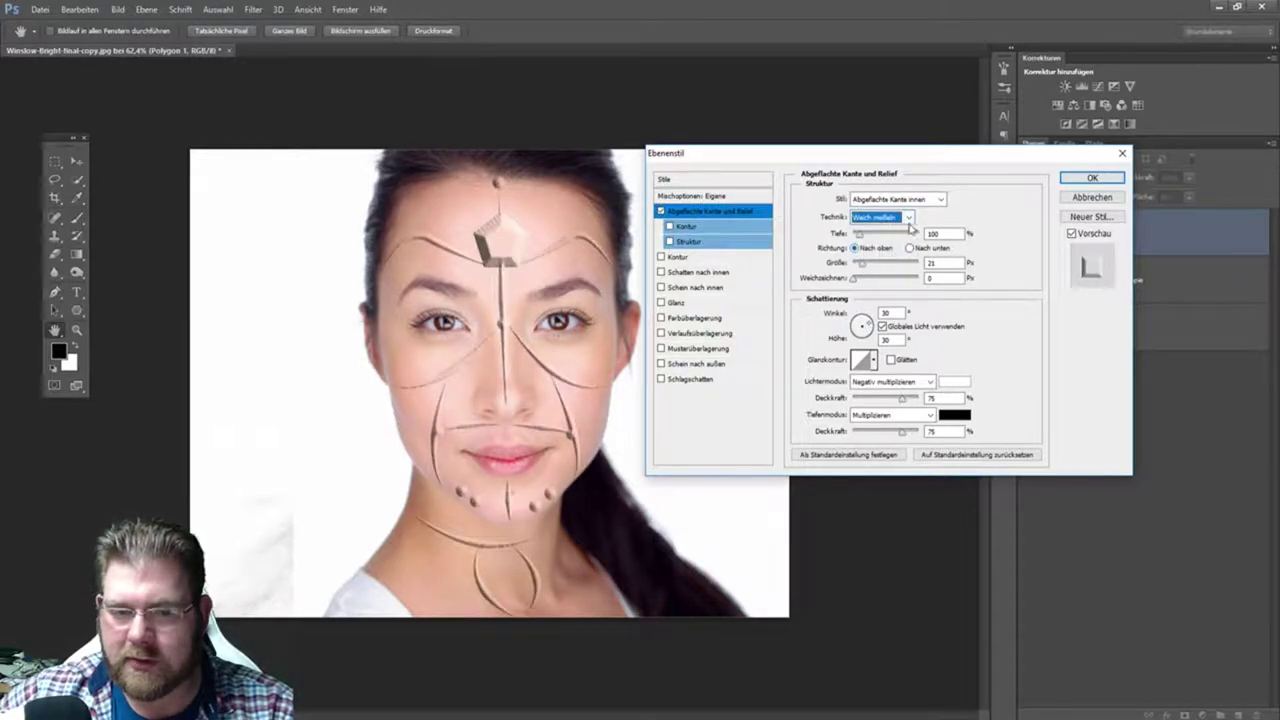
click(905, 217)
click(884, 244)
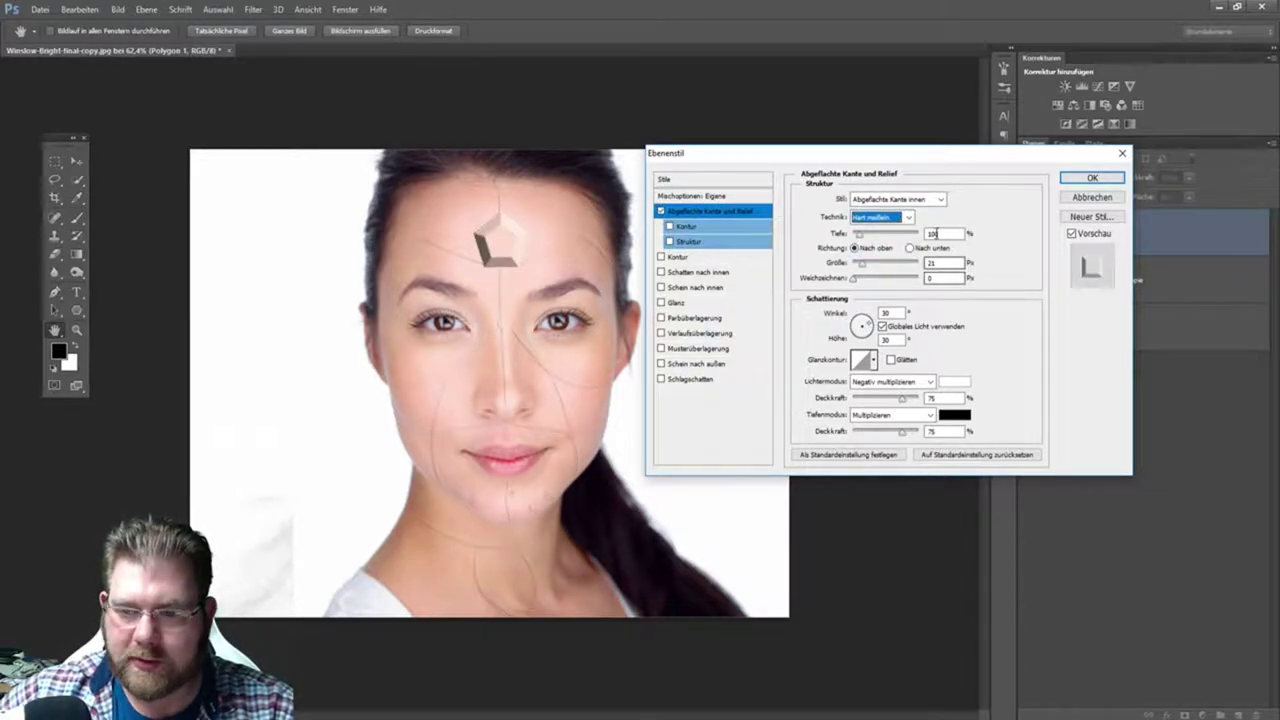
click(900, 218)
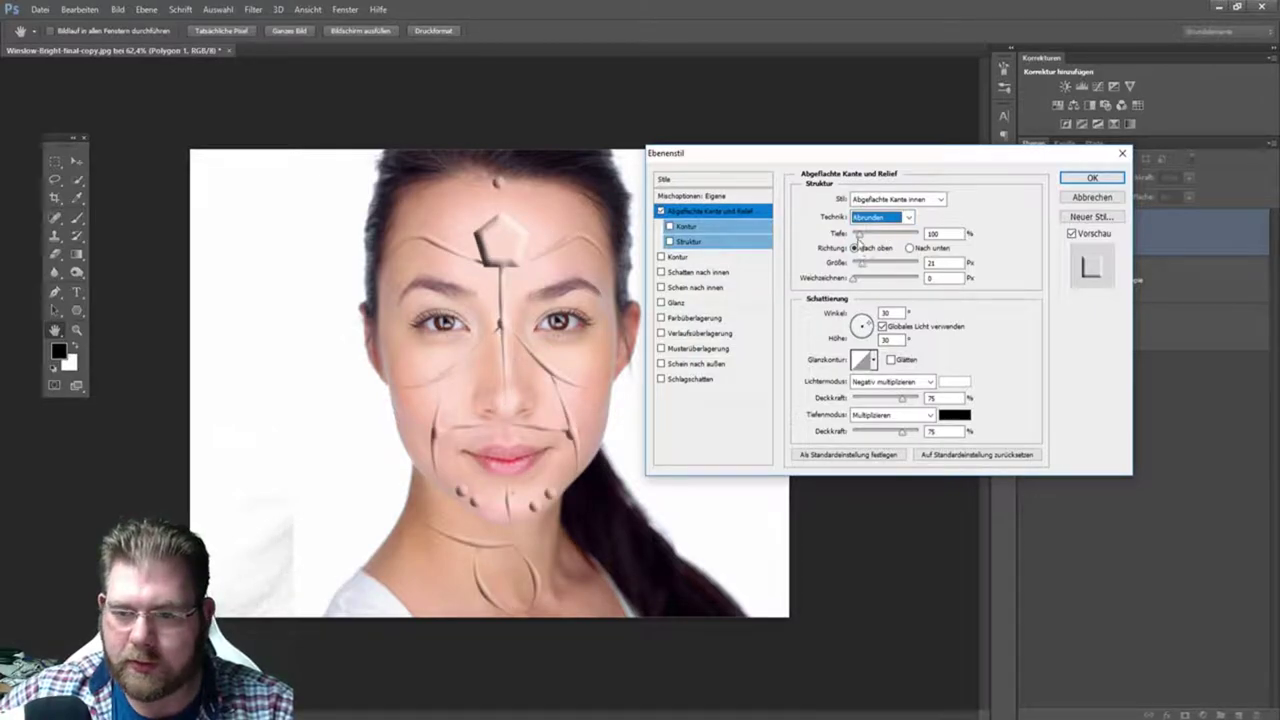
- Set the bevel depth to 1000% and the size to 1 px
drag(858, 235, 930, 236)
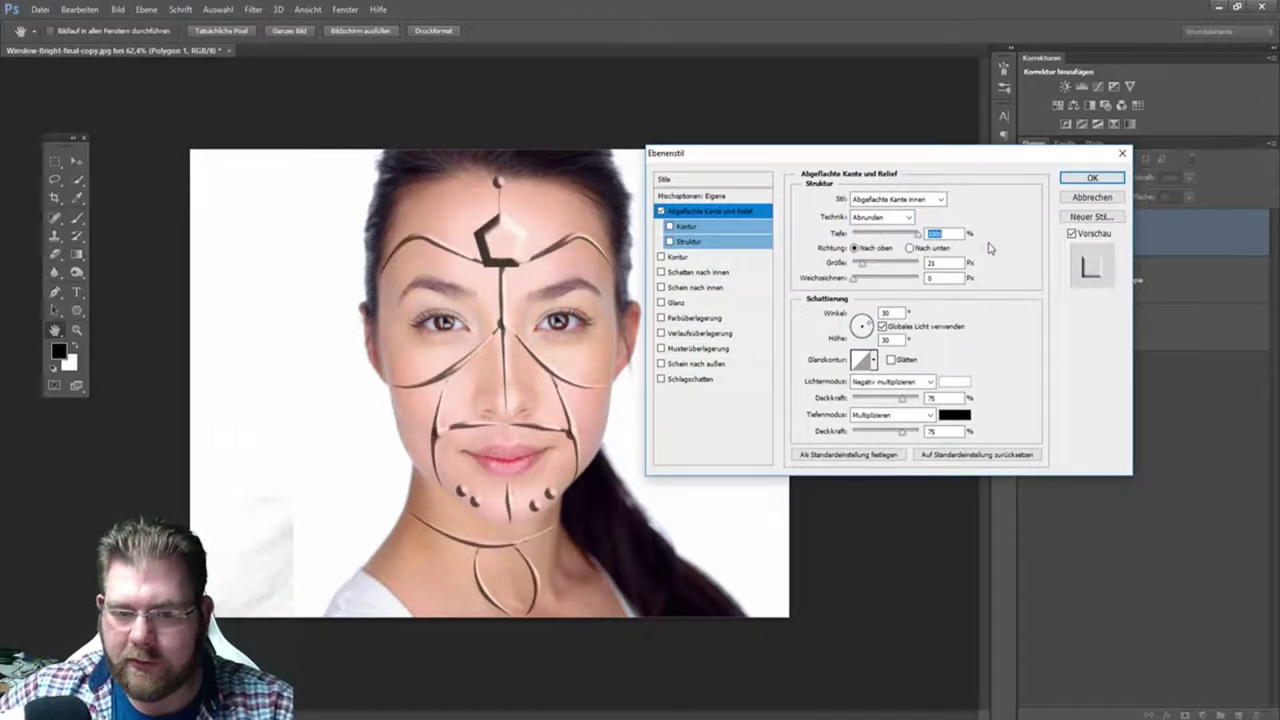
double_click(932, 262)
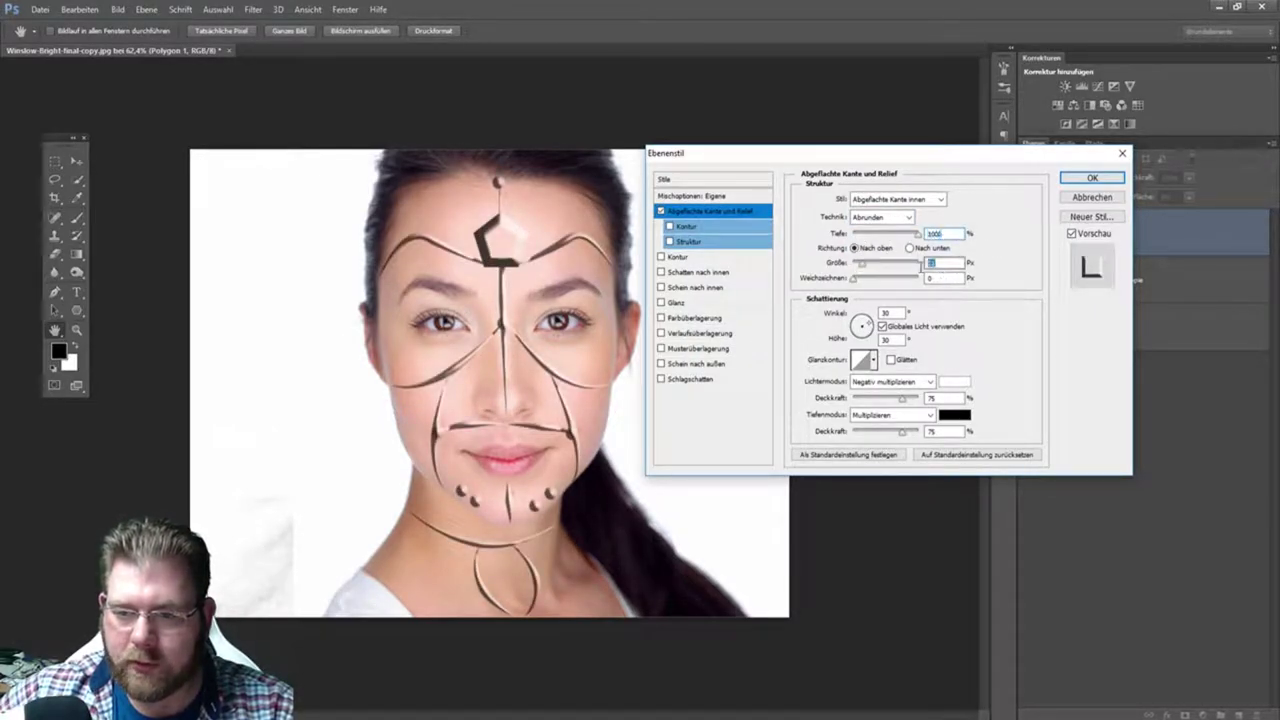
text(1)
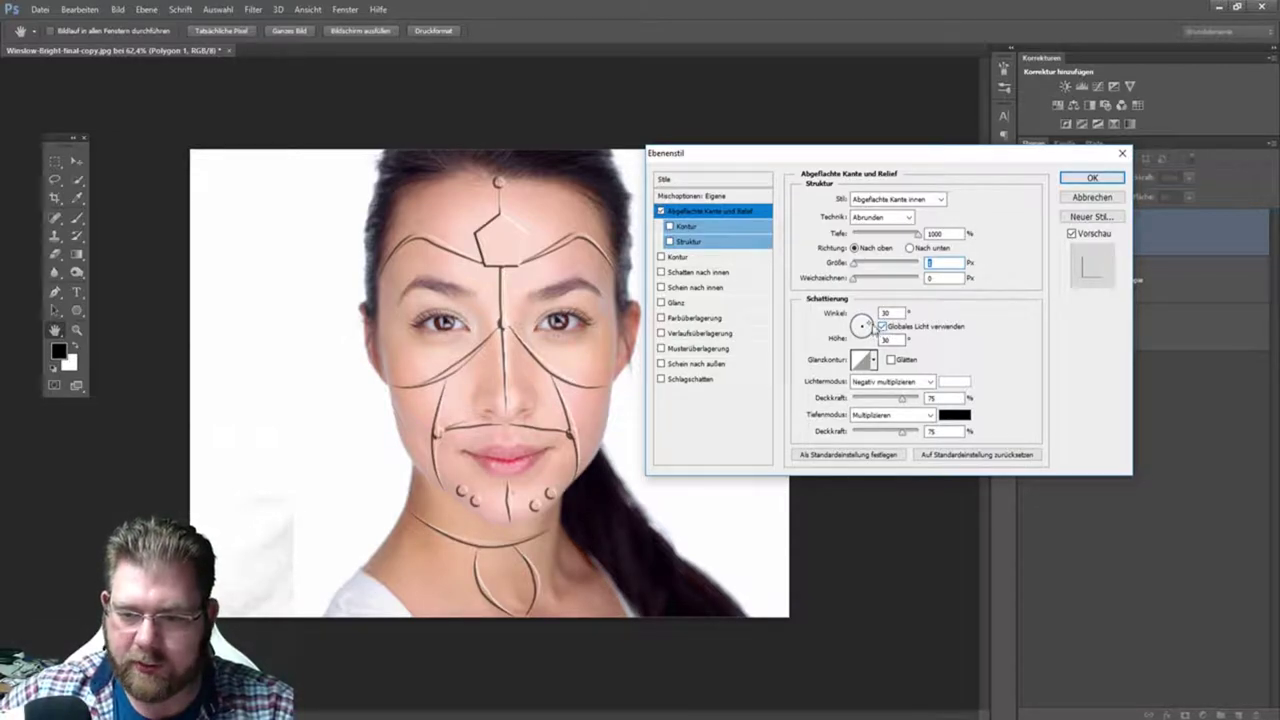
- Adjust the bevel's shading angle and altitude values until Höhe reads 48°
click(866, 320)
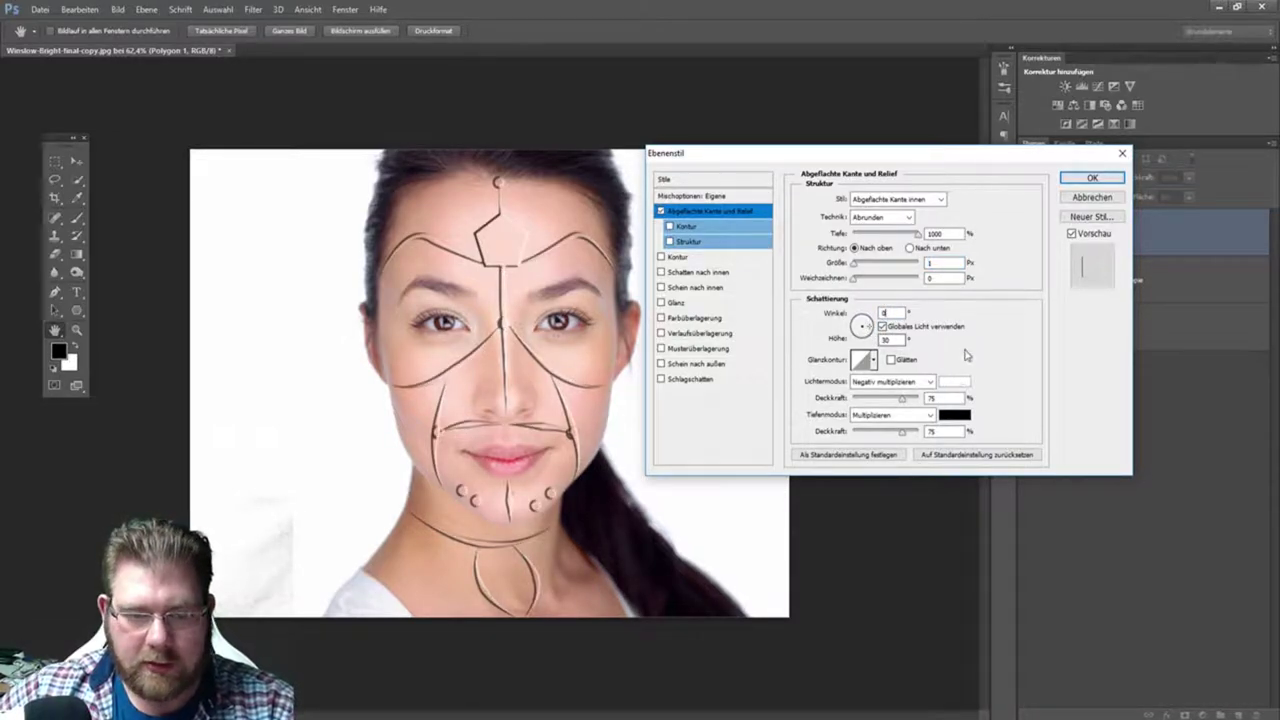
text(0)
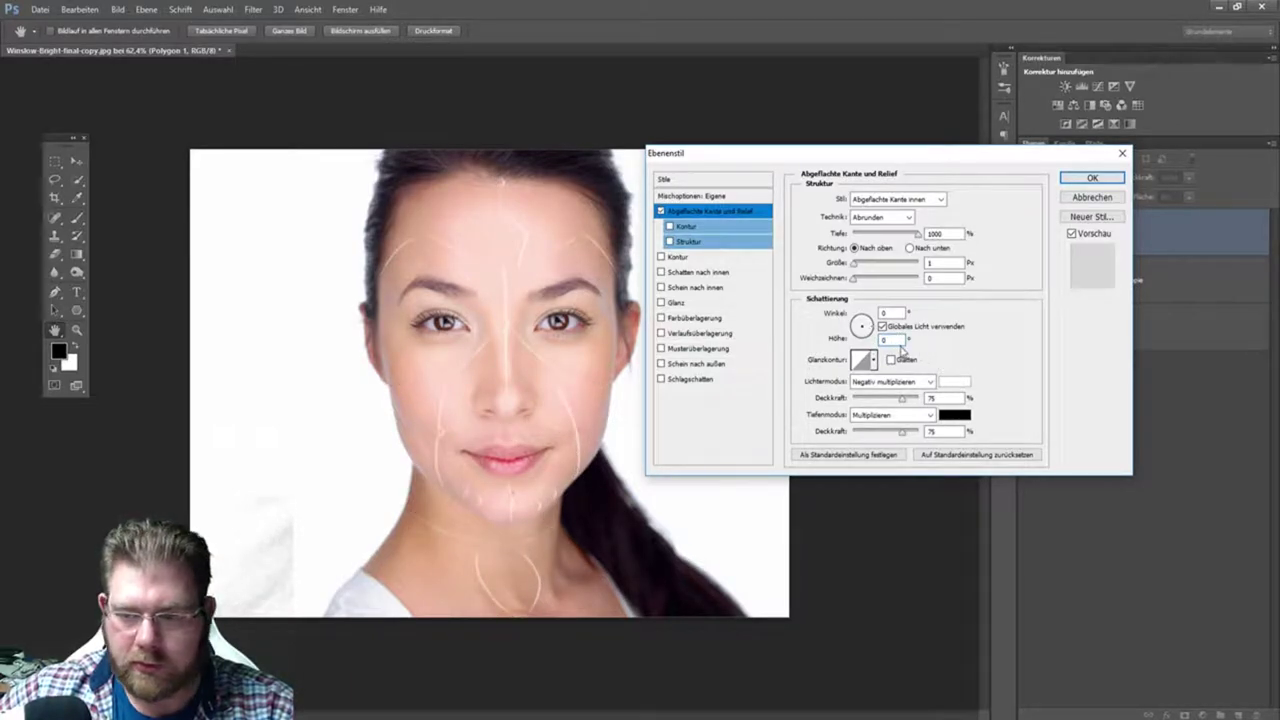
text(10)
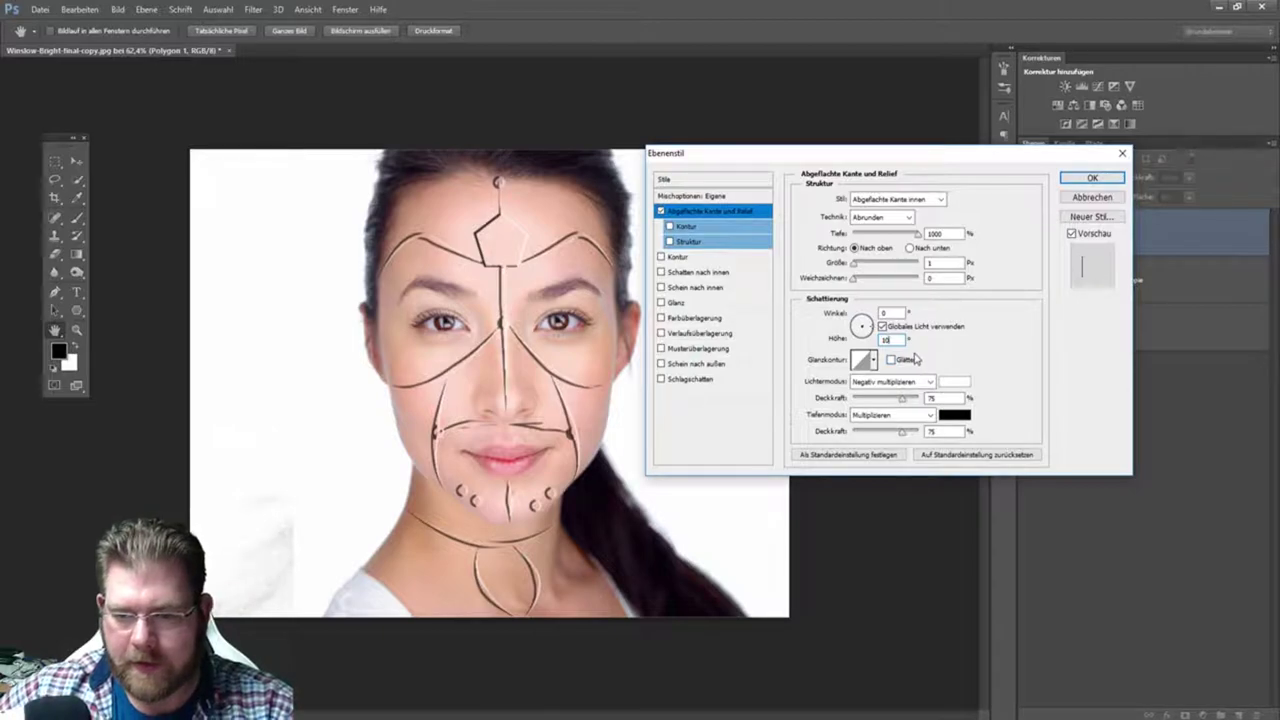
key(BackSpace)
text(1)
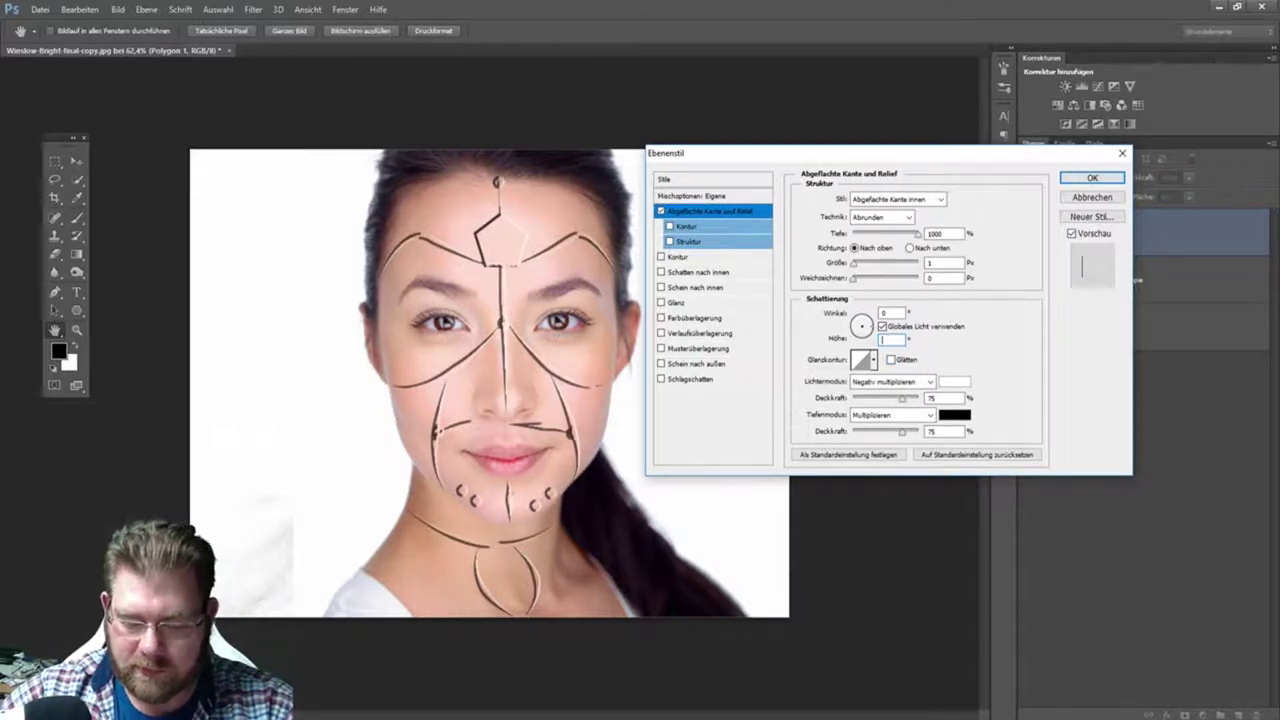
text(0)
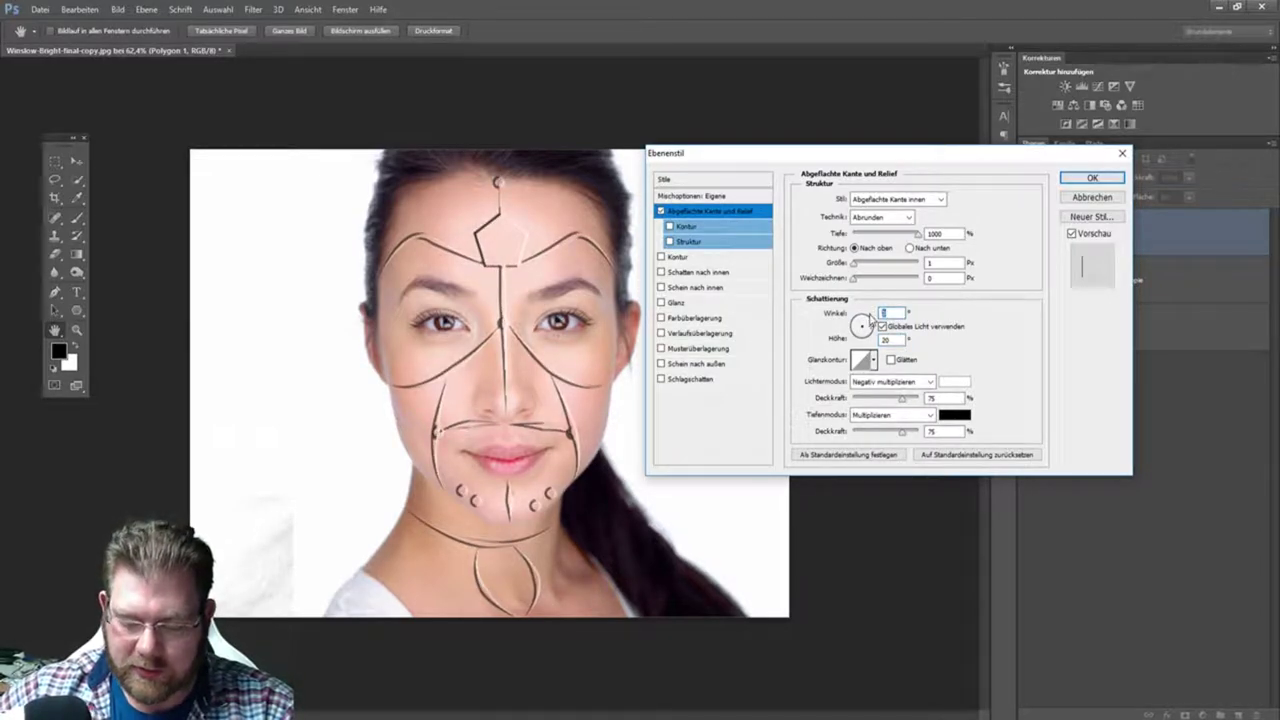
text(20102)
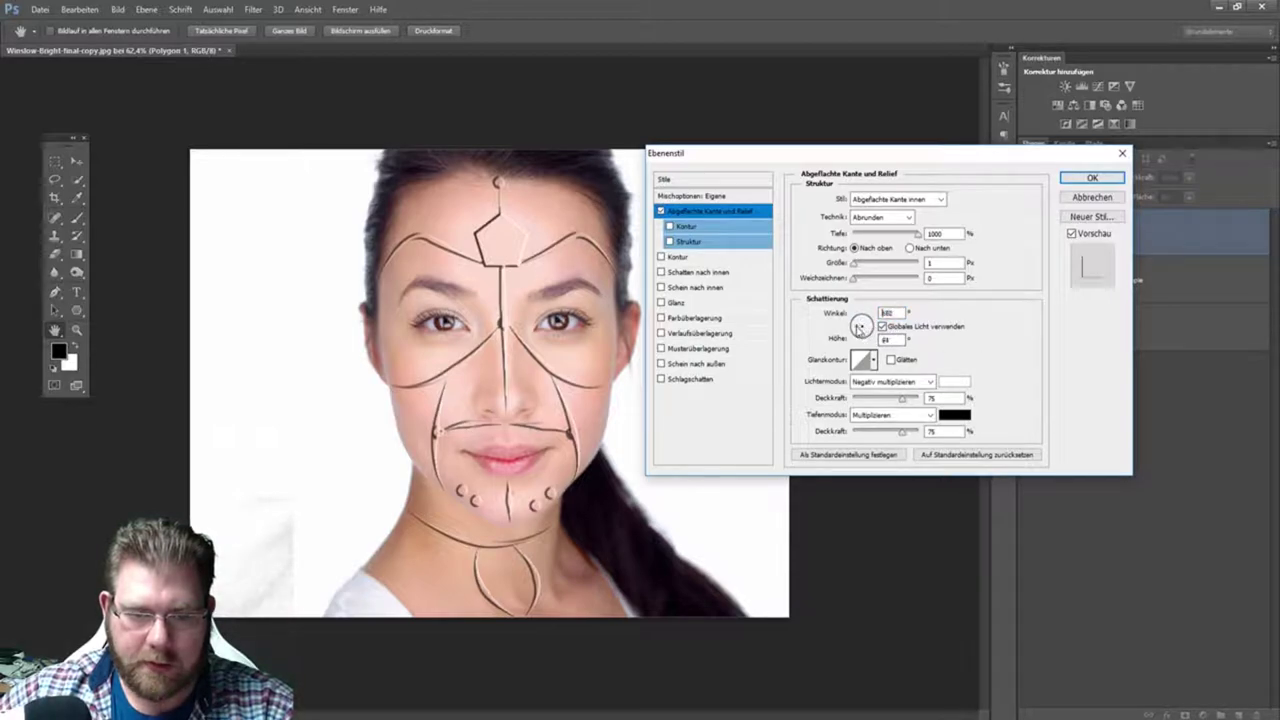
click(868, 329)
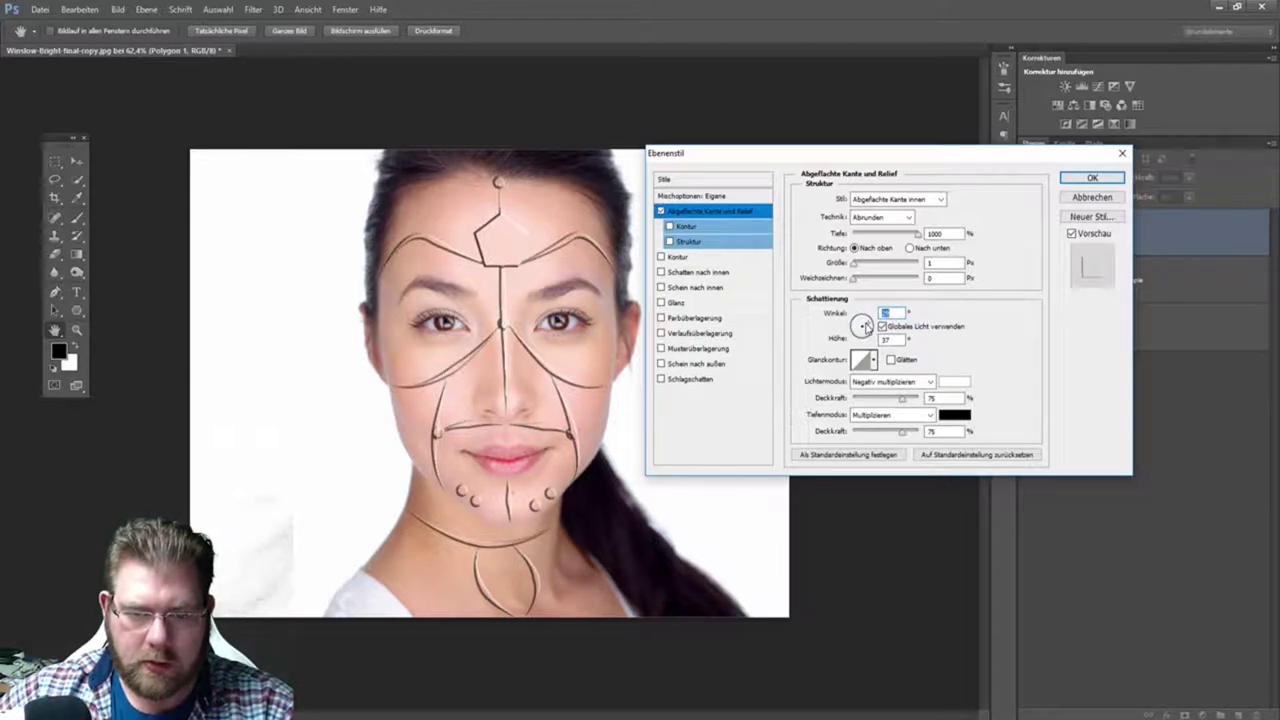
mouse_move(857, 332)
mouse_down()
mouse_move(871, 317)
mouse_move(853, 333)
mouse_move(863, 325)
mouse_up()
click(860, 329)
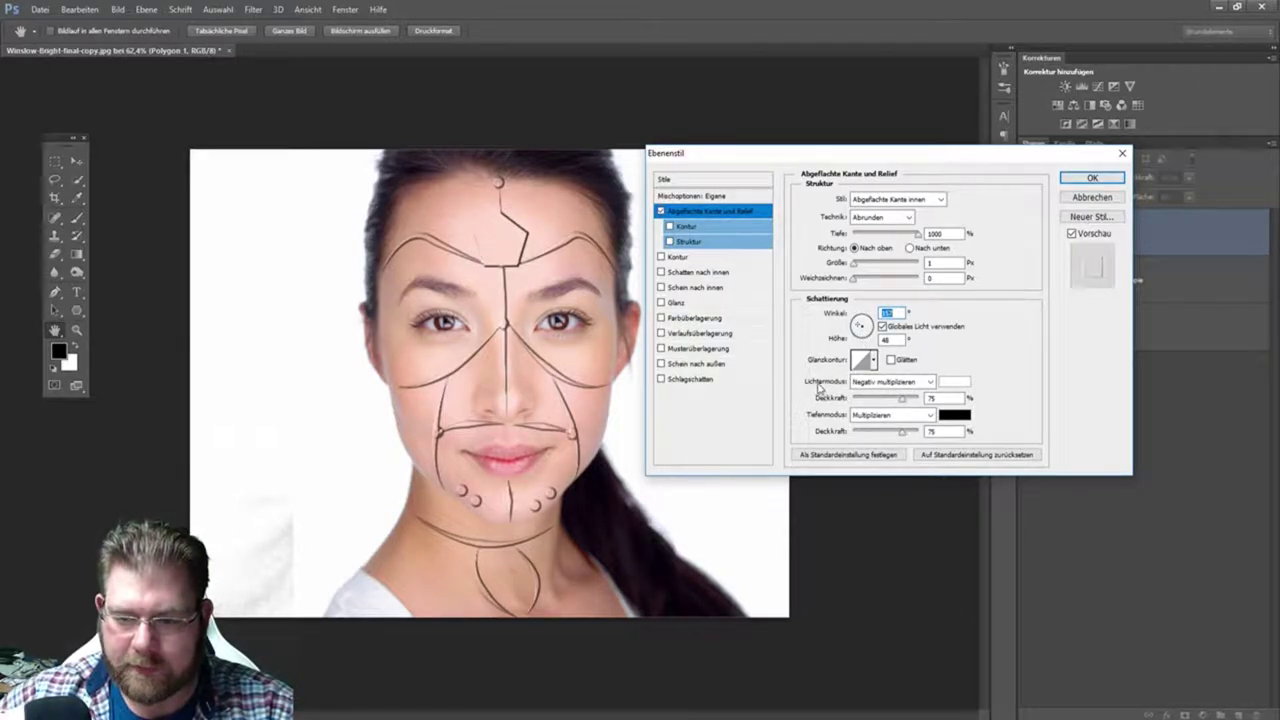
- Set the bevel highlight mode to Normal and the shadow mode to Ineinanderkopieren
click(880, 382)
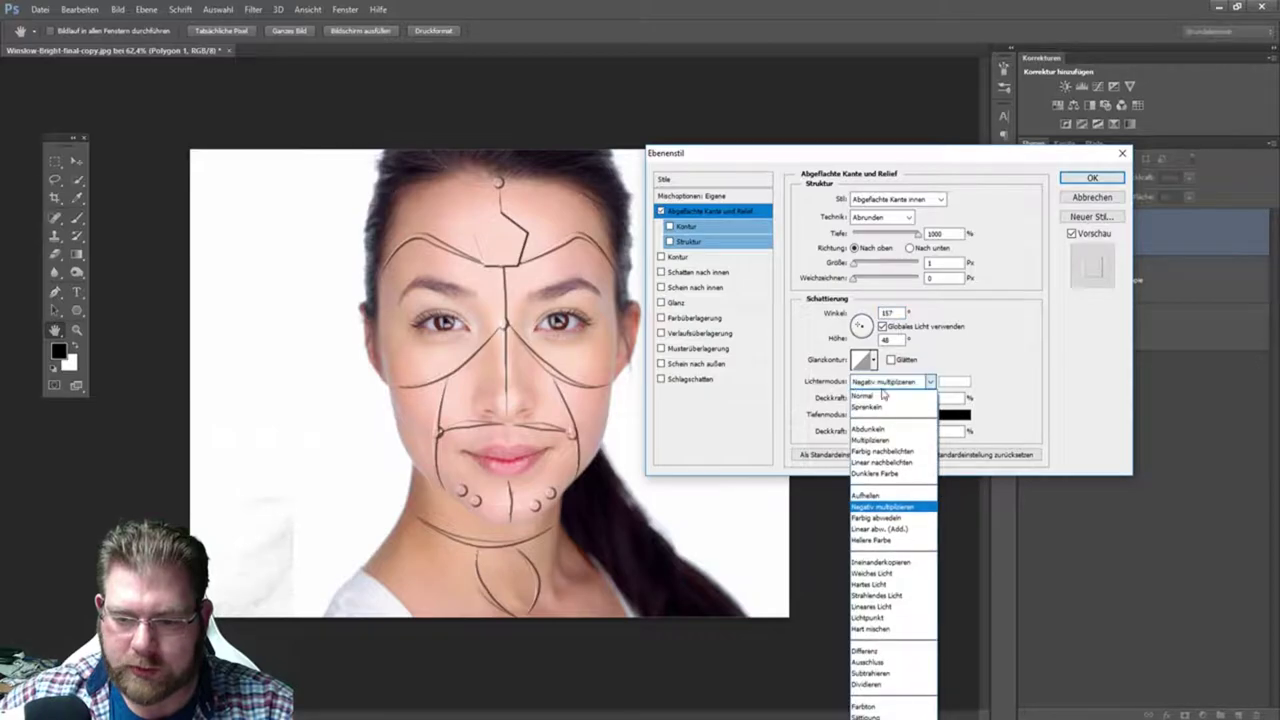
click(885, 397)
click(893, 415)
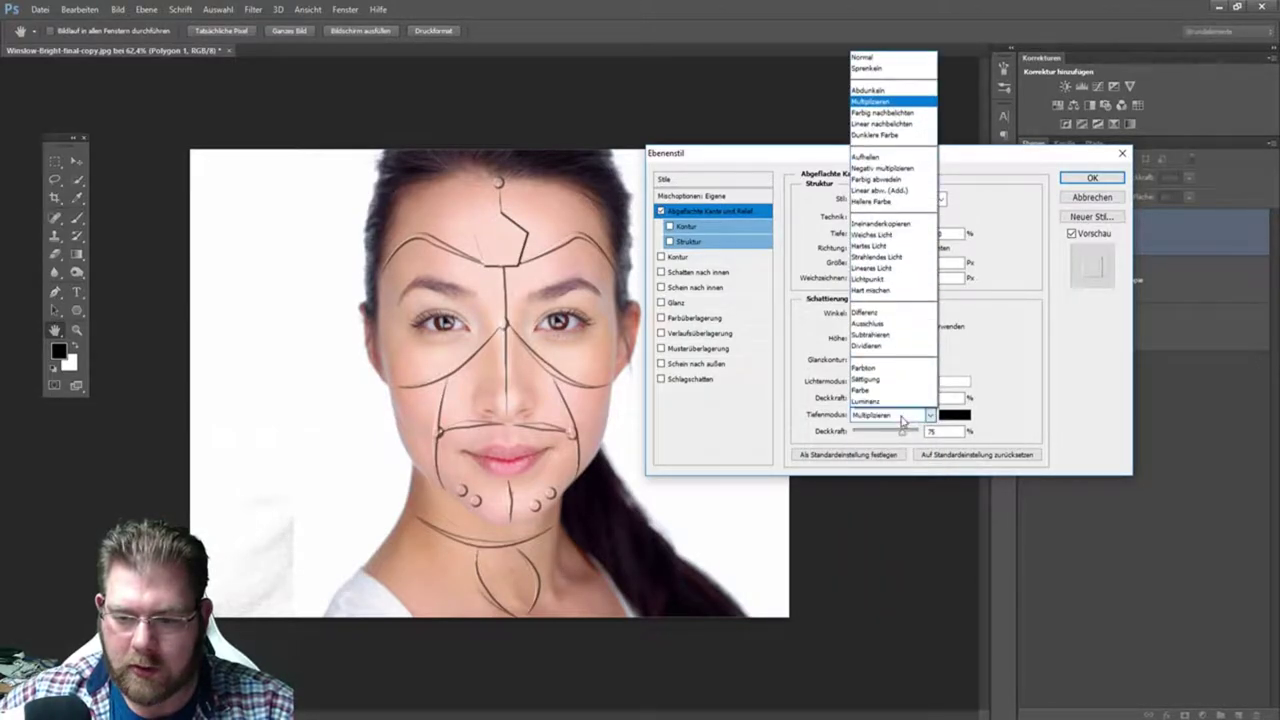
click(897, 226)
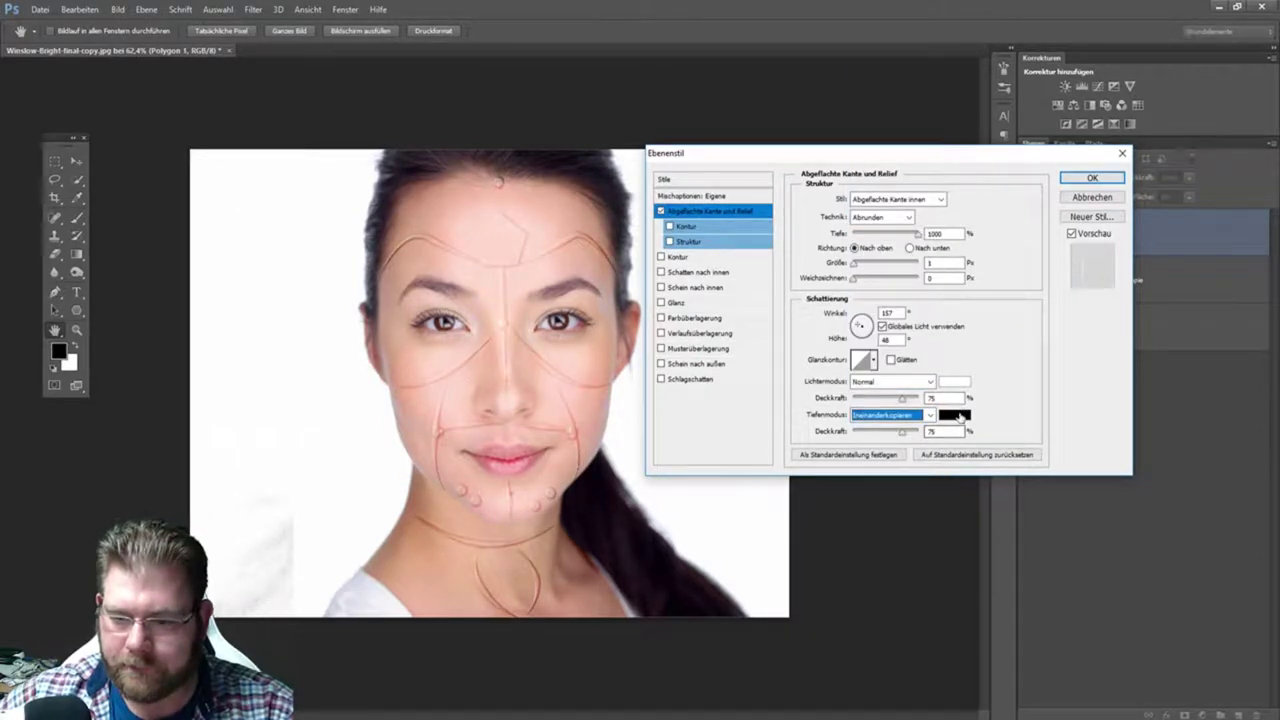
- Make the bevel highlight colour a skin tone sampled from the cheek
click(959, 385)
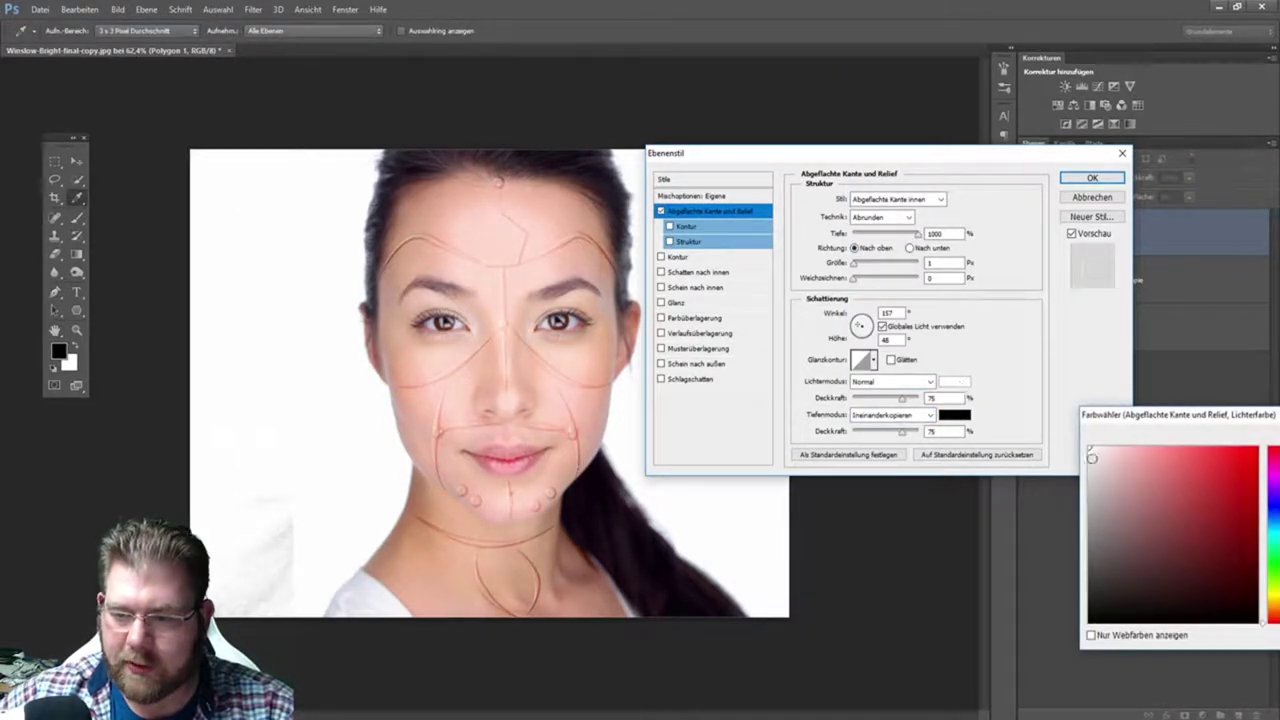
drag(1117, 416, 895, 290)
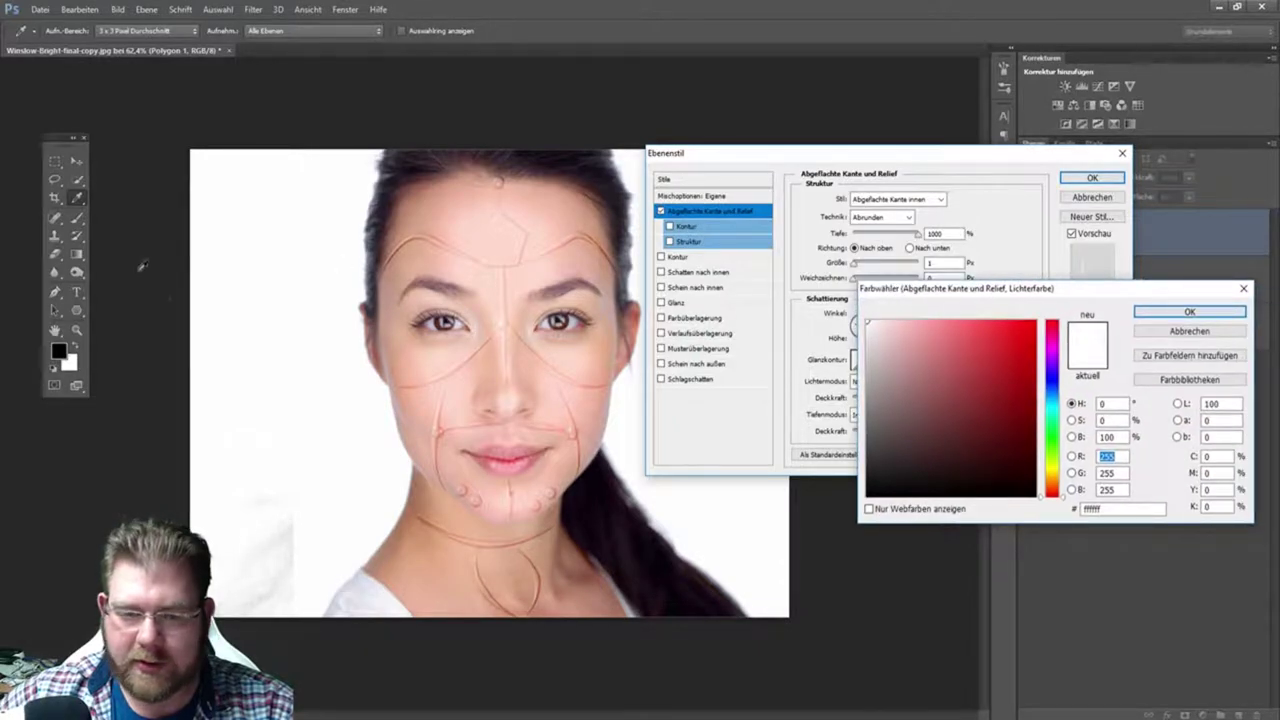
click(433, 364)
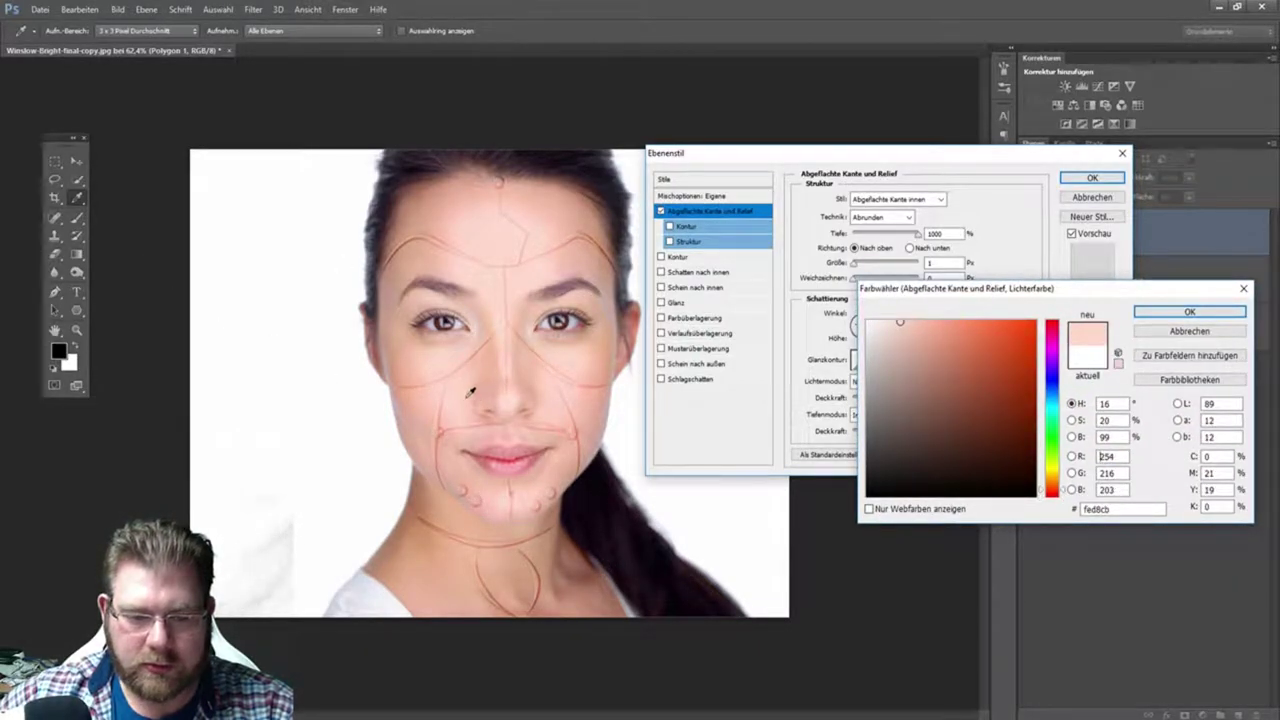
click(466, 397)
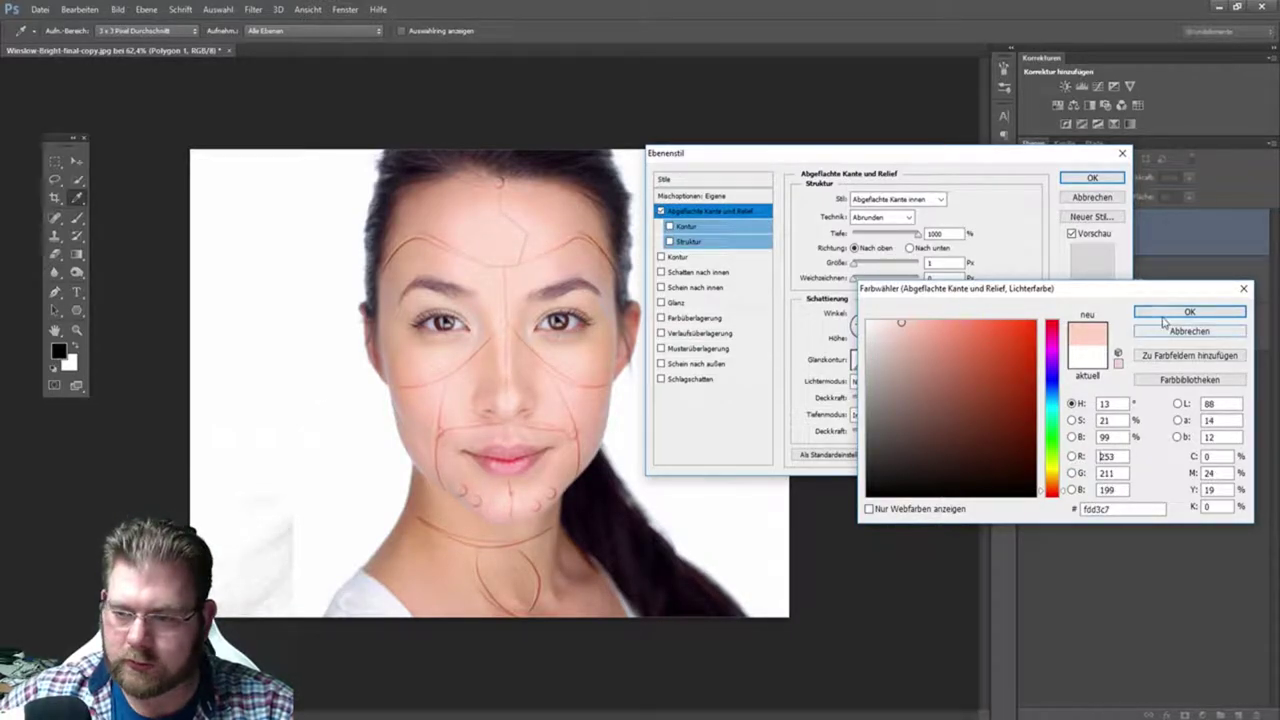
click(1189, 312)
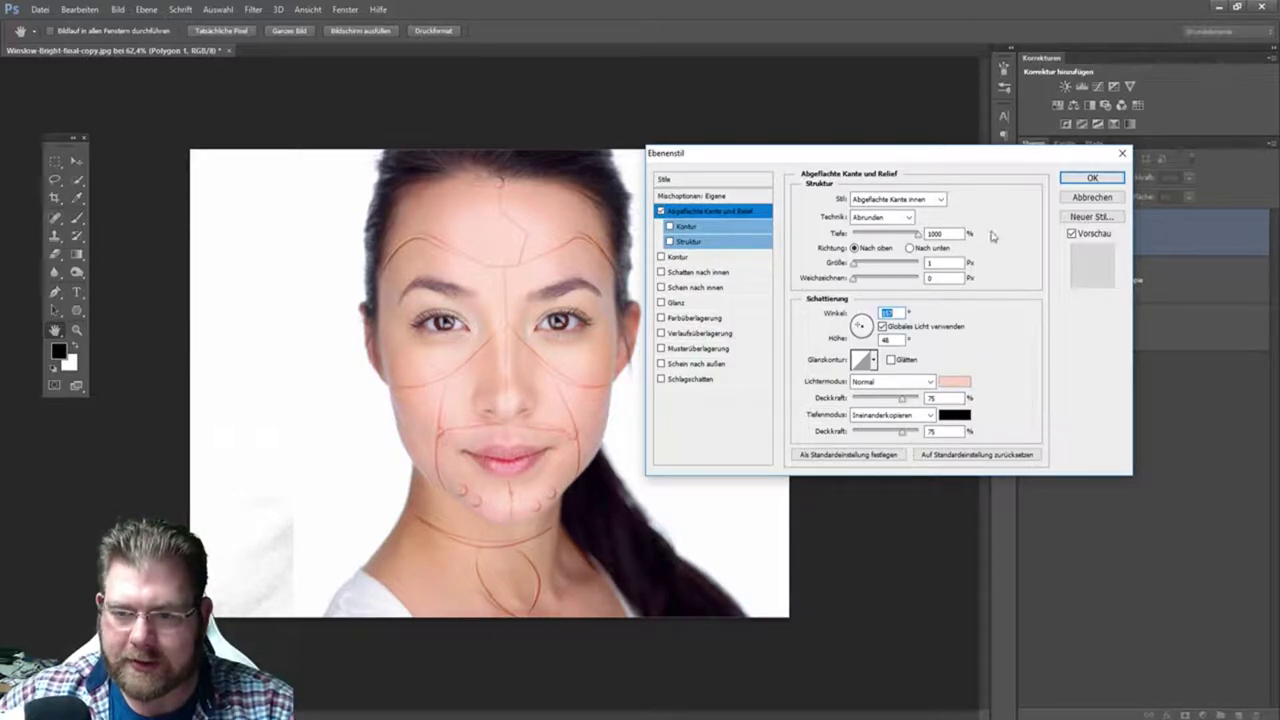
- Set the bevel technique to Hart meißeln and add a drop shadow
click(906, 218)
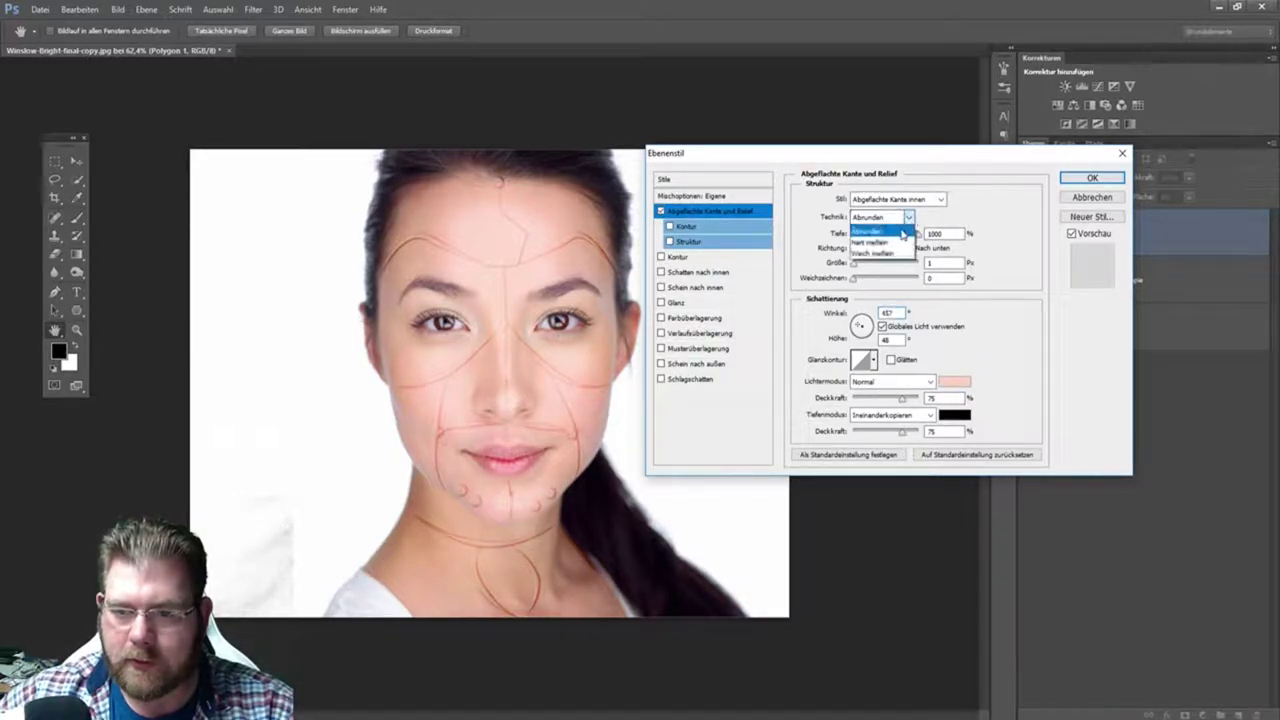
click(895, 242)
click(907, 217)
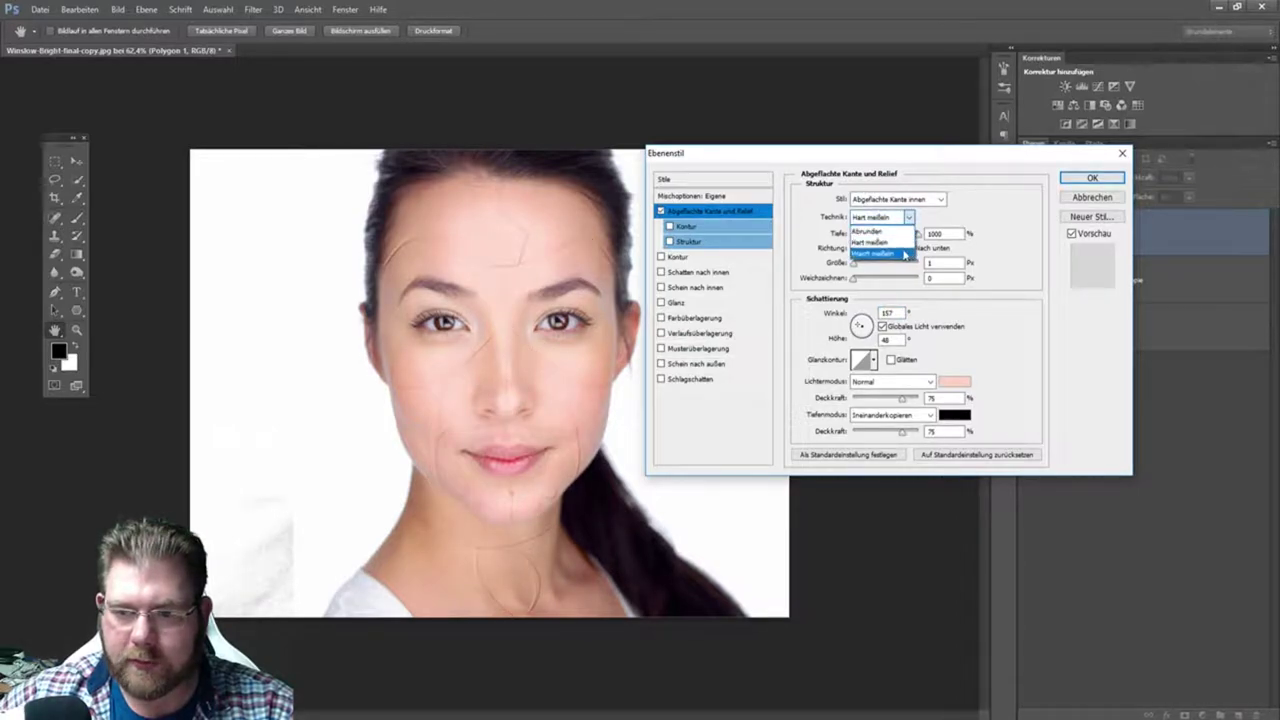
click(893, 254)
click(907, 217)
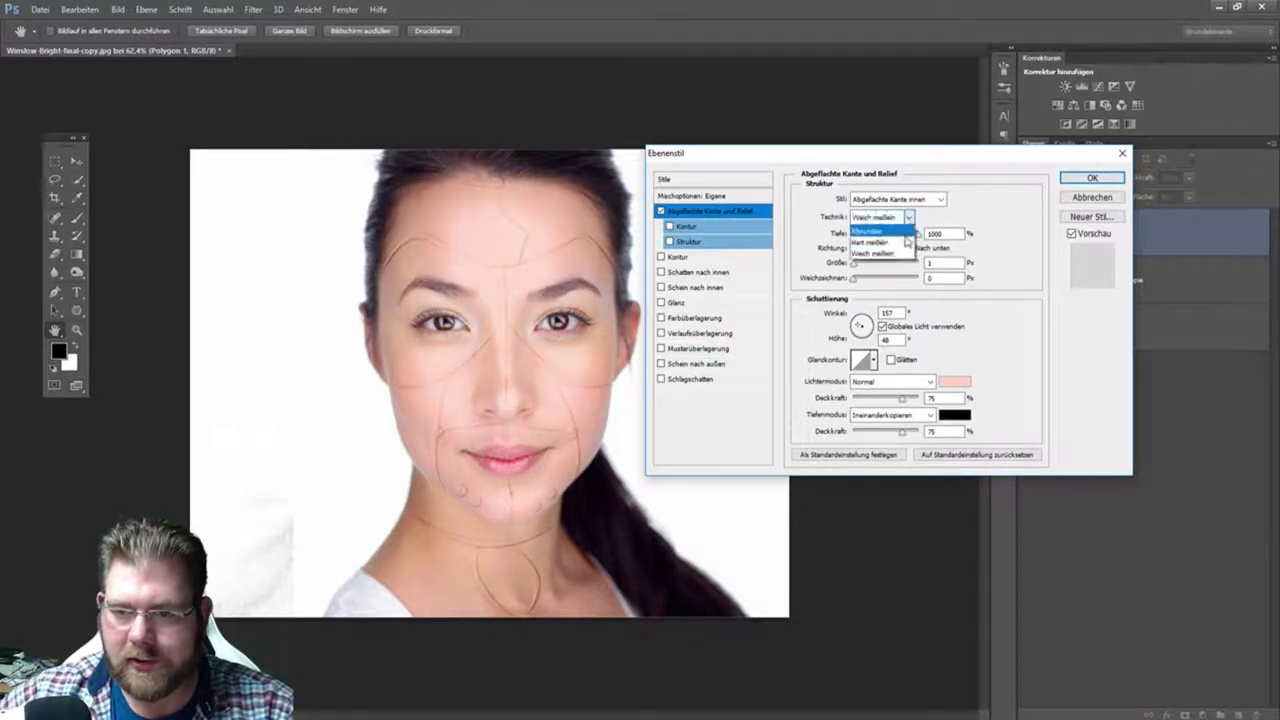
click(893, 242)
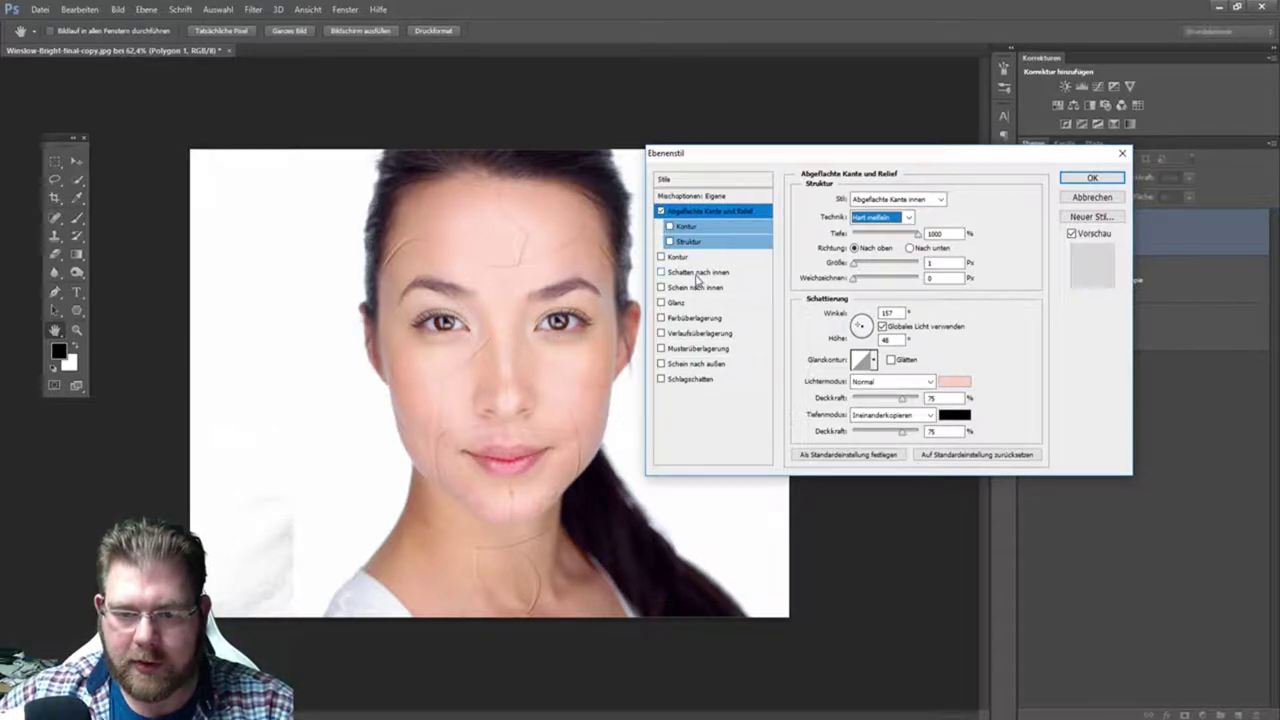
click(681, 380)
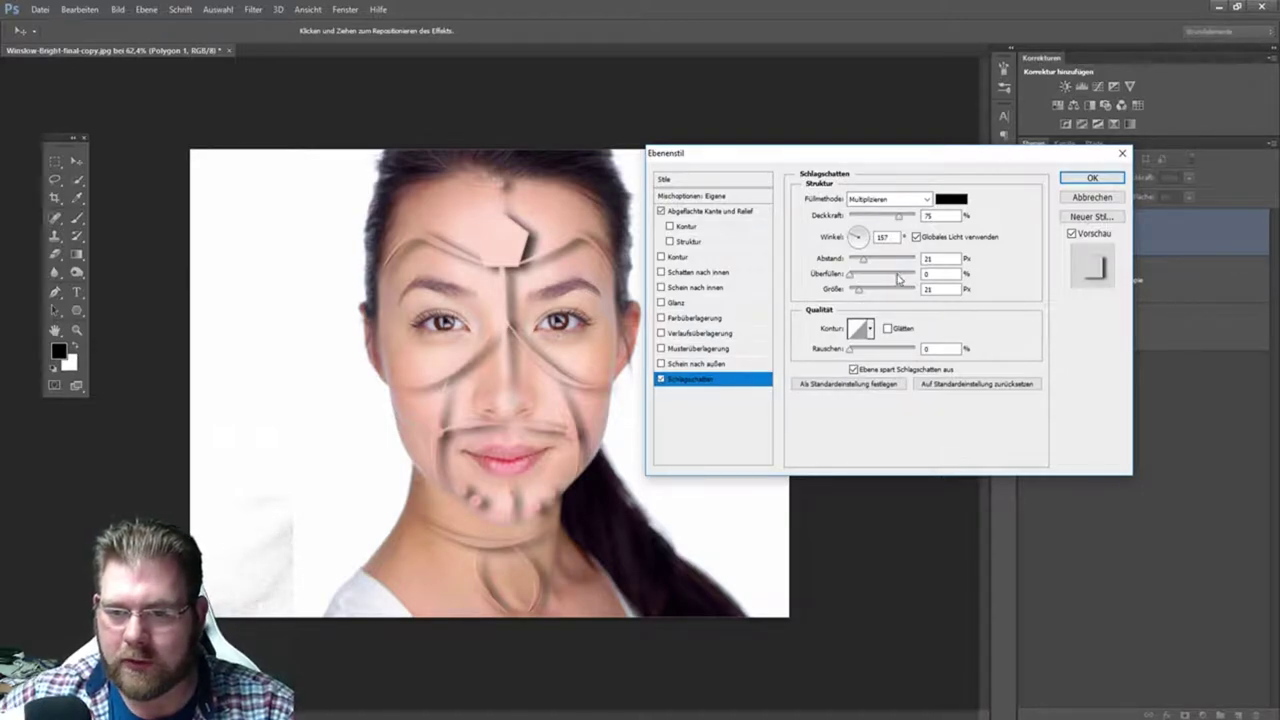
- Give the drop shadow about 33% opacity, 0 distance and 1 px size, then add an inner shadow
click(927, 215)
key(shift+Down)
key(shift+Down)
key(shift+Down)
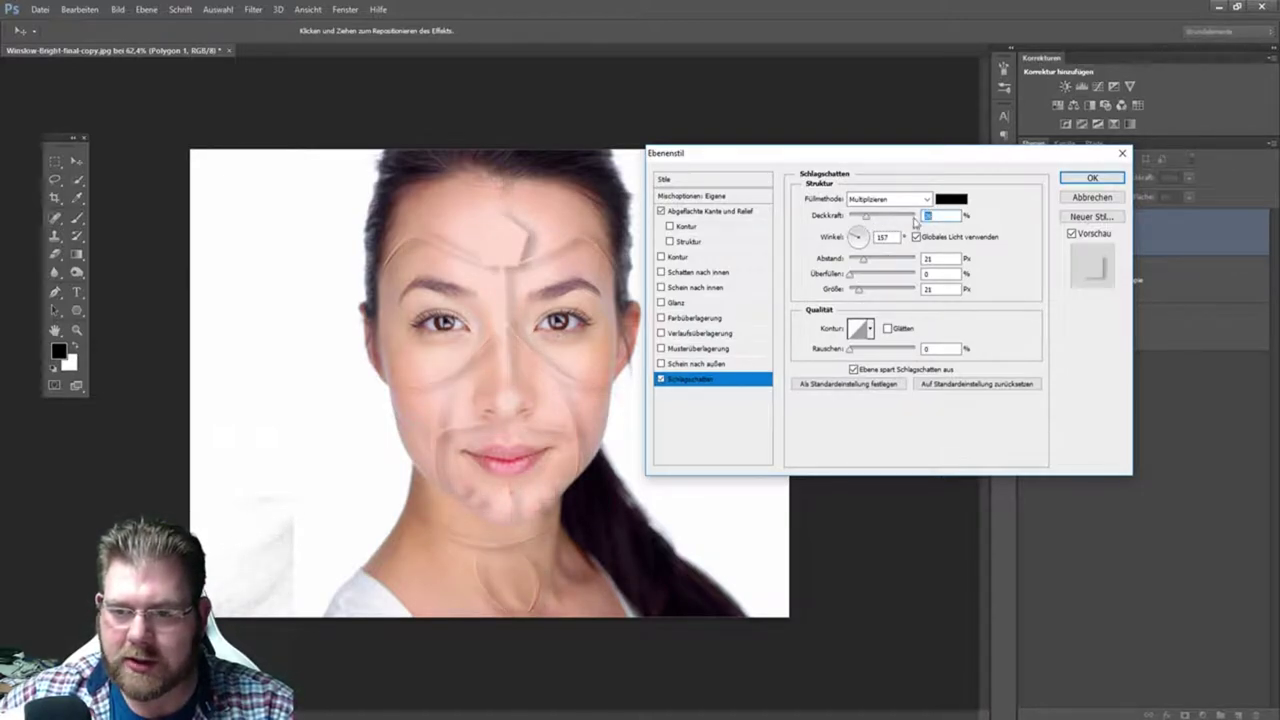
text(35)
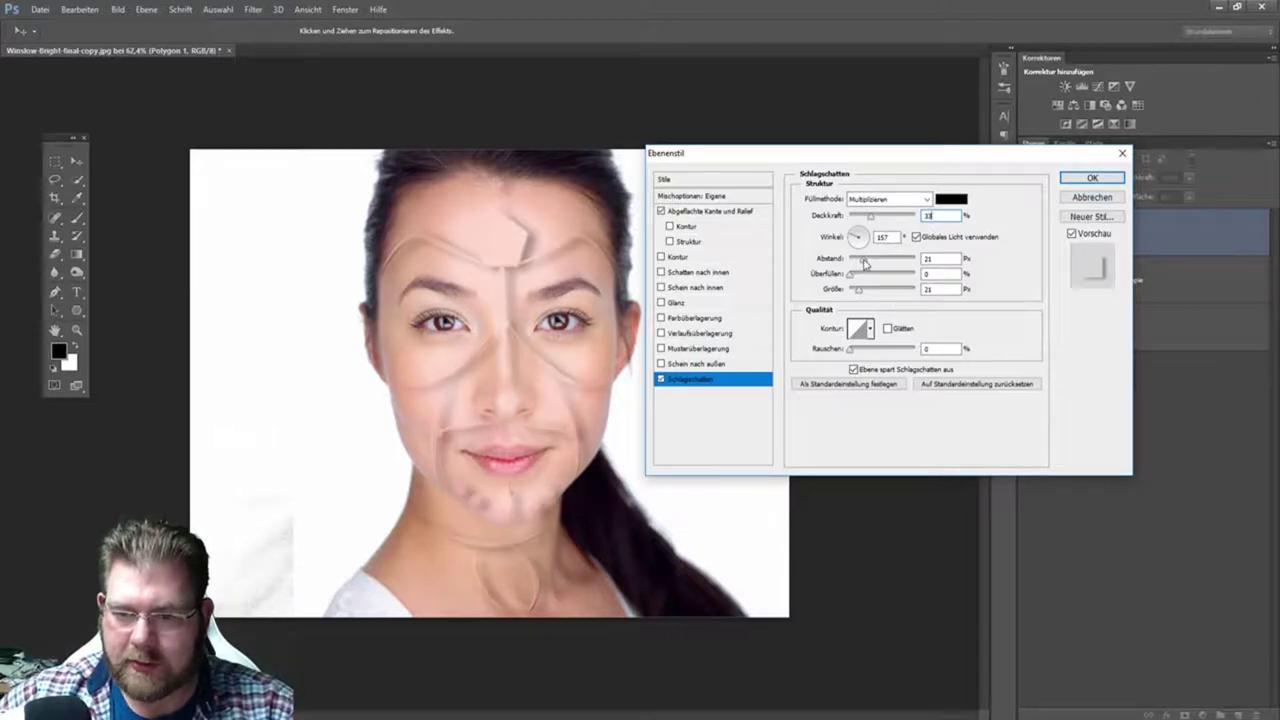
mouse_move(865, 262)
mouse_down()
mouse_move(830, 262)
mouse_move(849, 289)
mouse_up()
text(1)
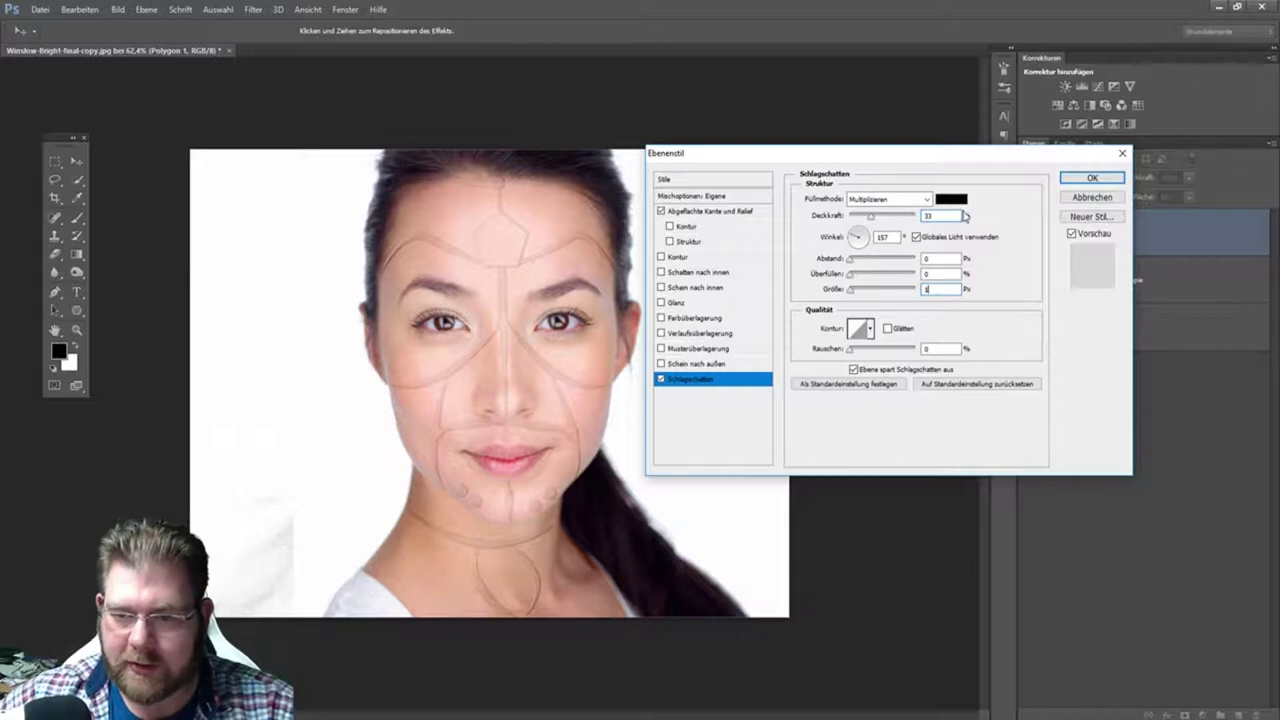
click(924, 258)
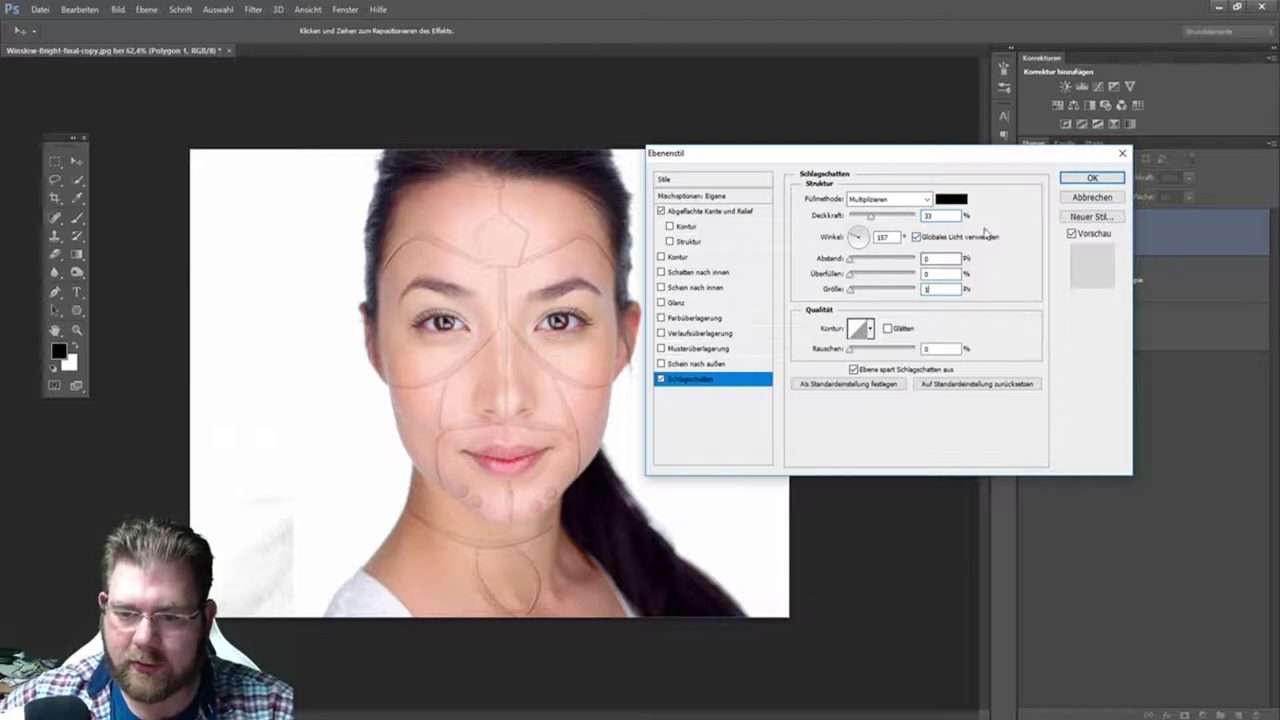
click(687, 275)
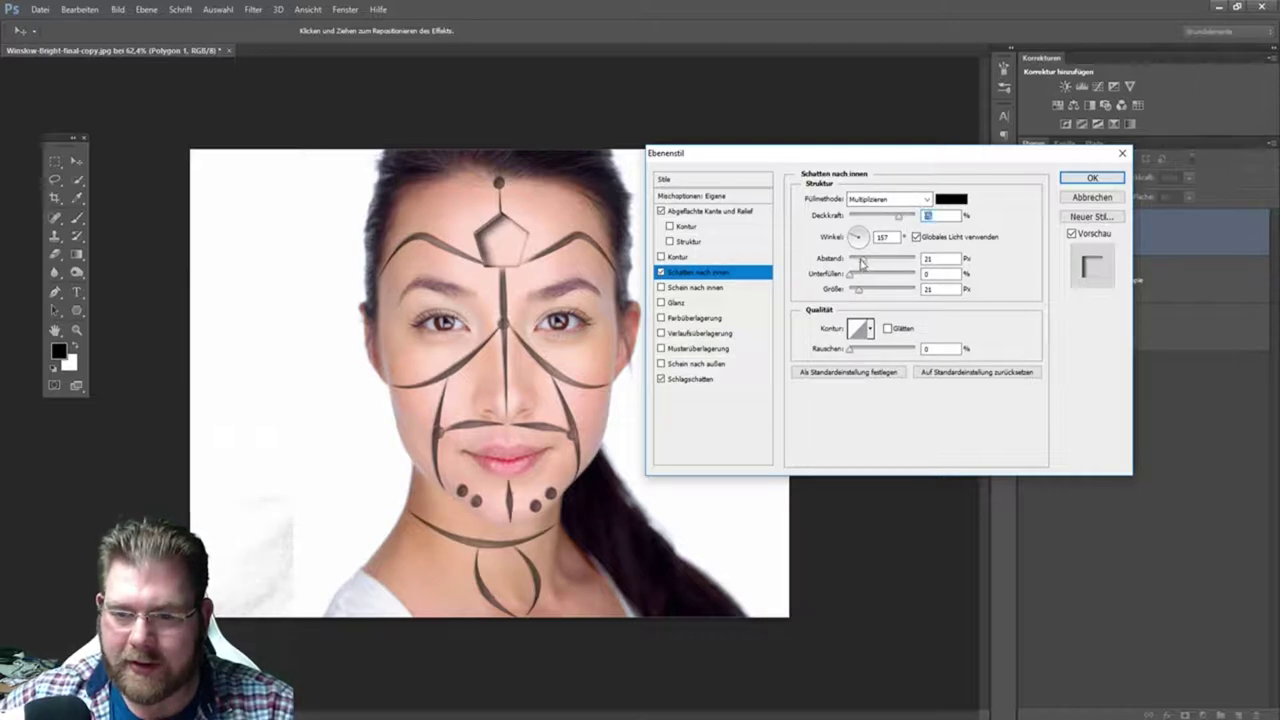
- Give the inner shadow 0 px distance, 1 px size and lower opacity, then return to the bevel settings
drag(862, 262, 832, 274)
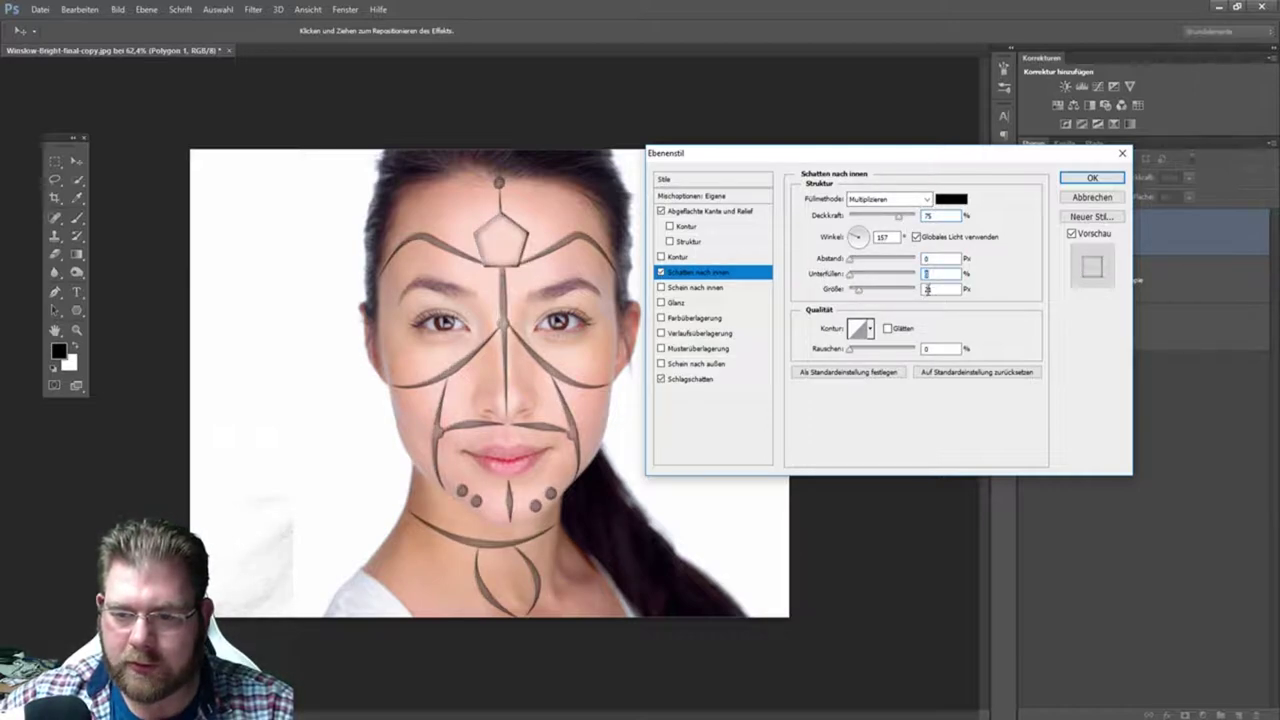
text(1)
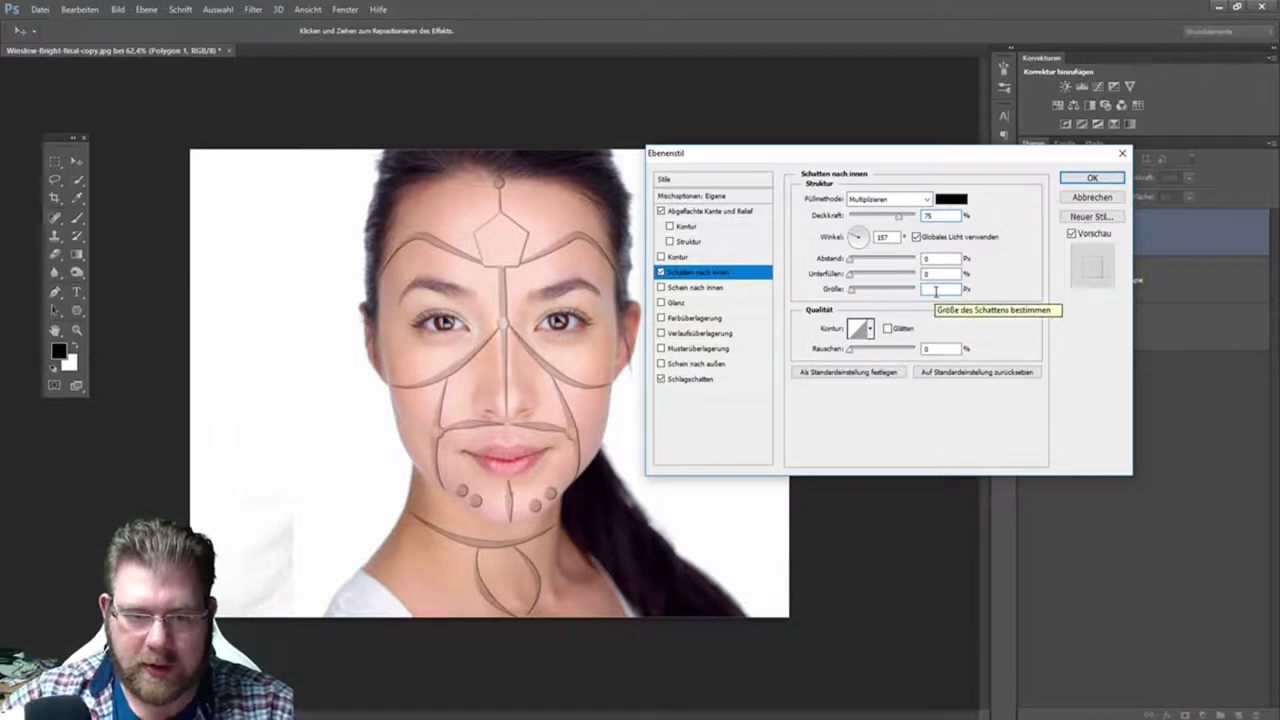
text(5)
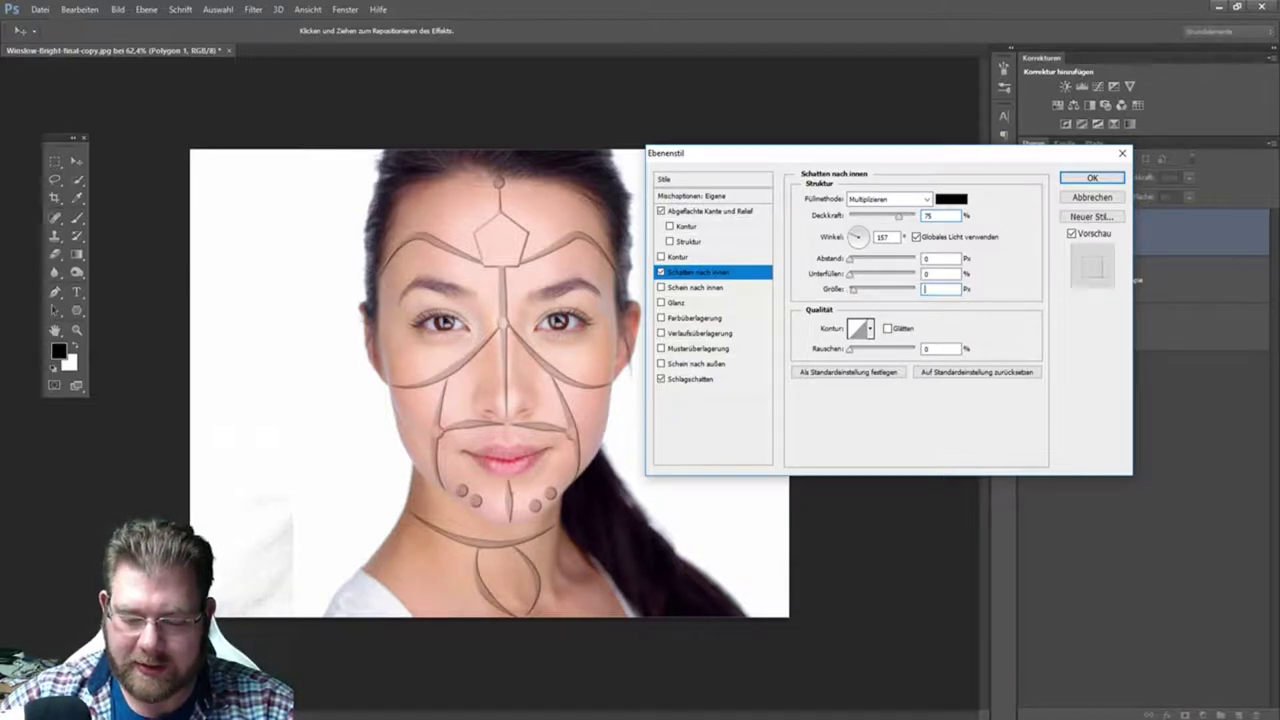
text(0)
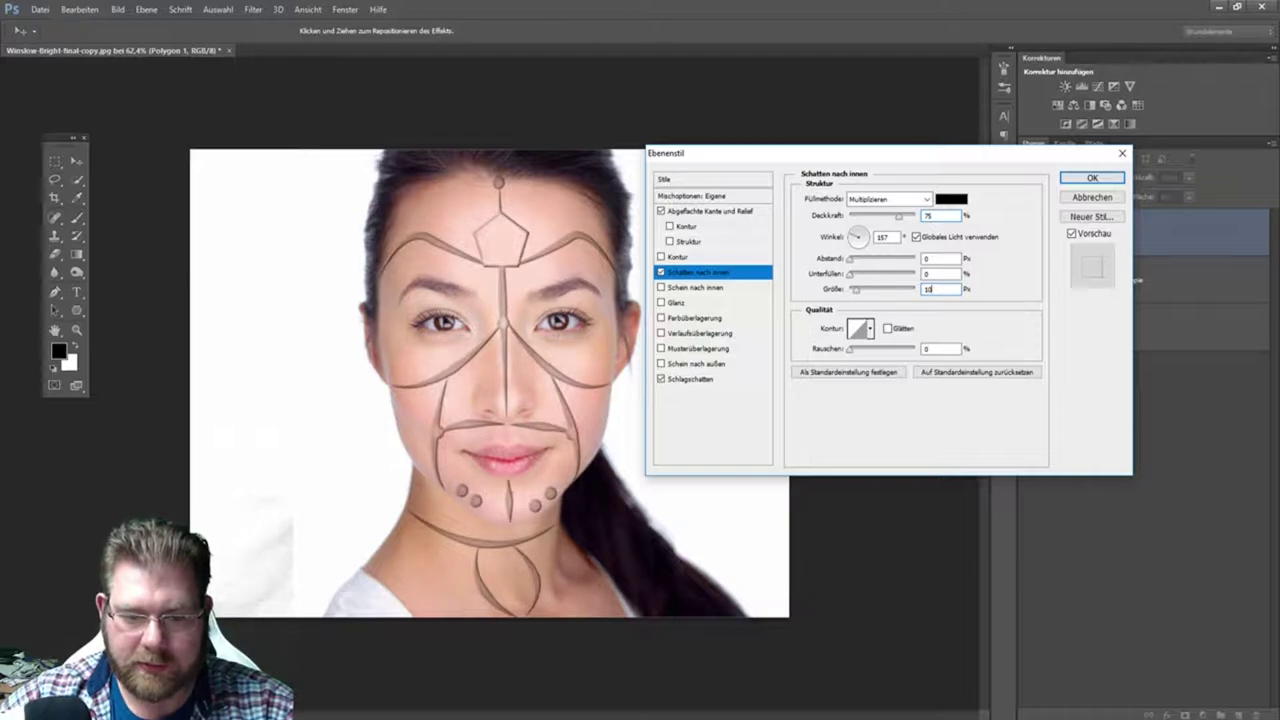
key(Up)
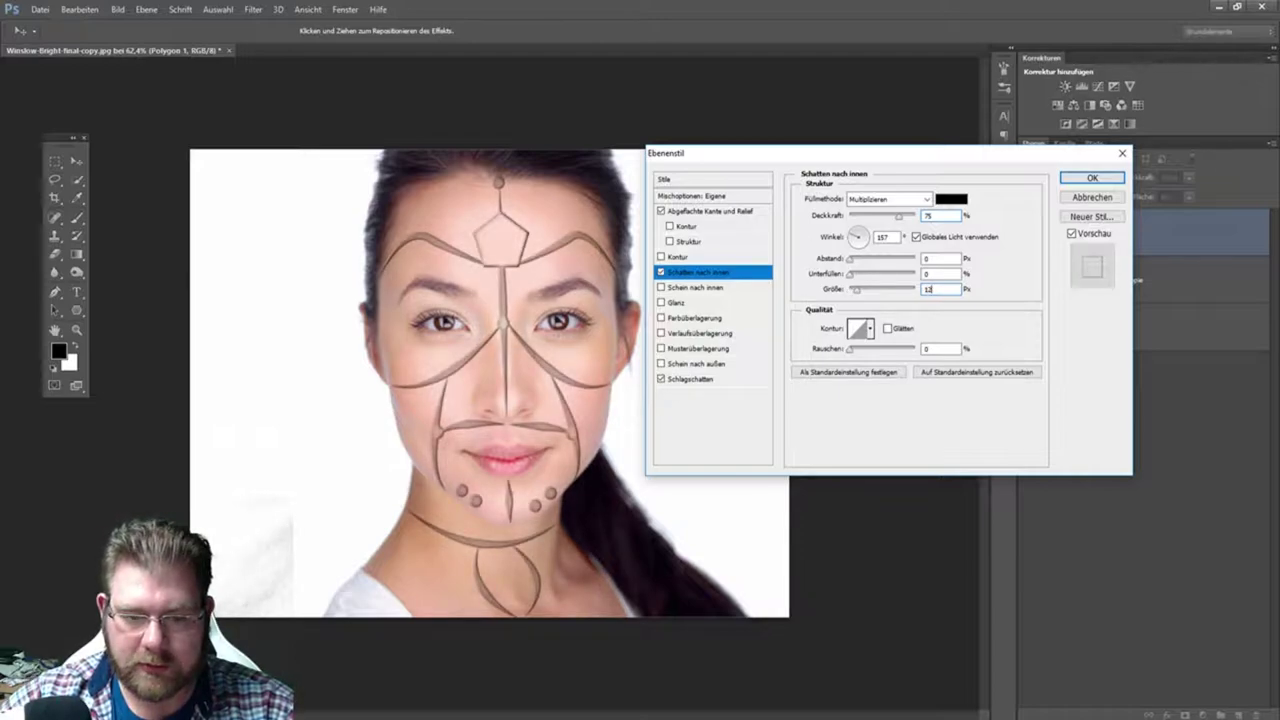
key(BackSpace)
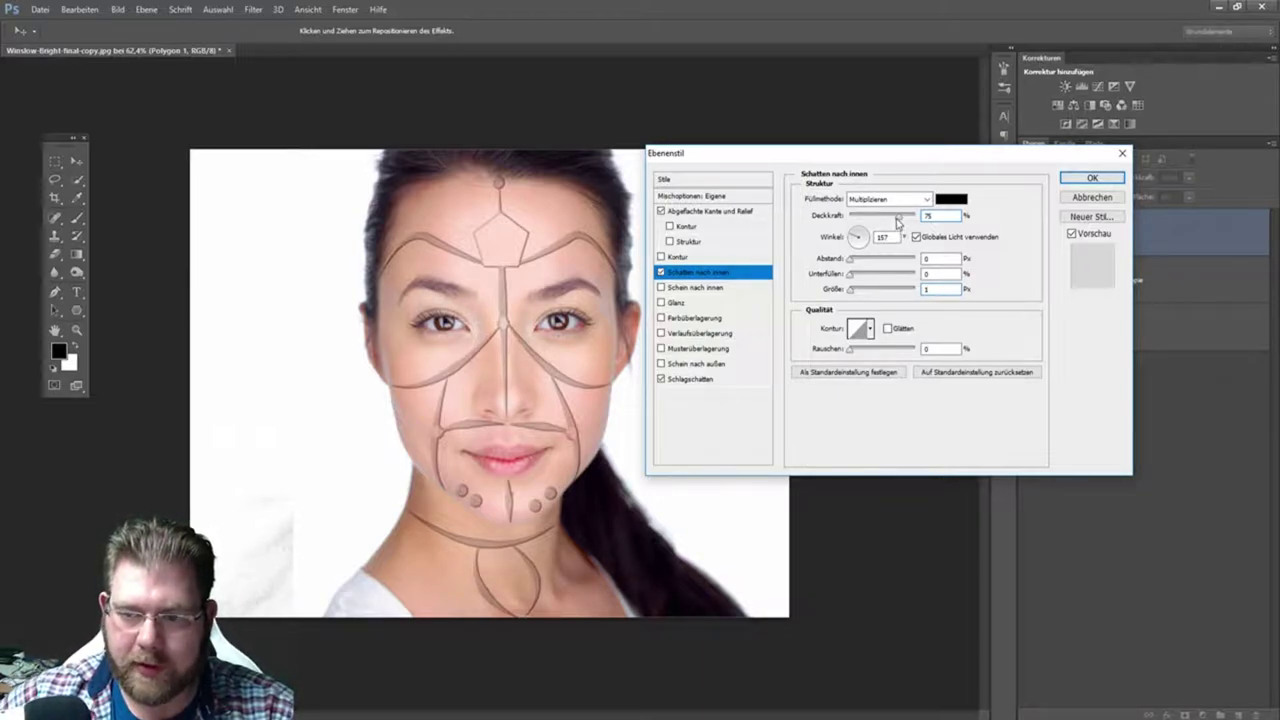
drag(895, 222, 881, 222)
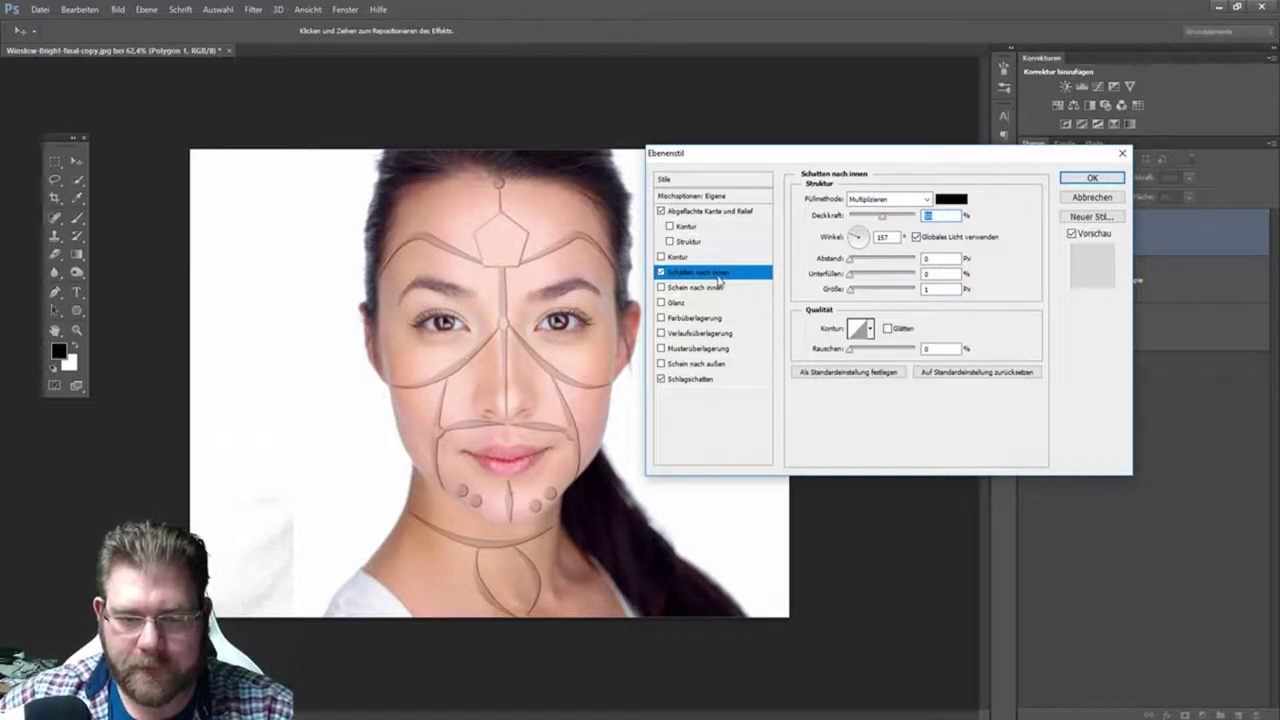
click(700, 211)
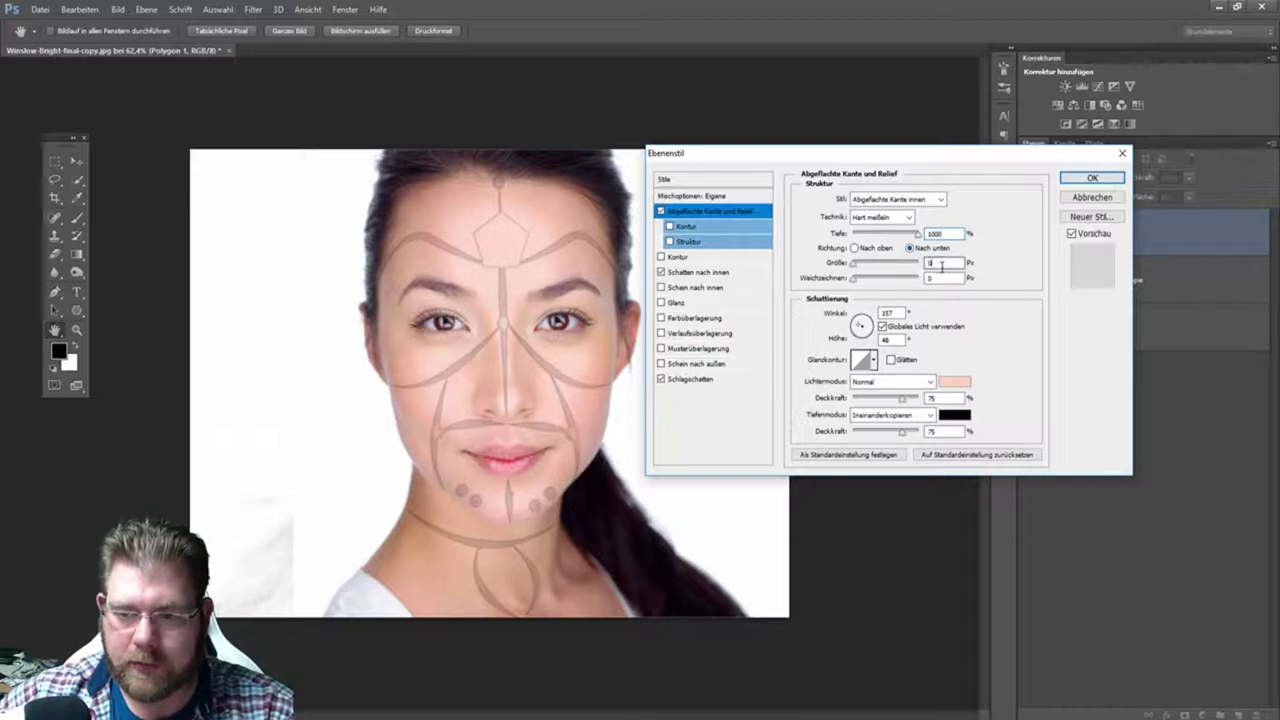
- Set the bevel size to 1 px, lower the inner shadow opacity to 29%, and fine-tune the drop shadow size
text(1)
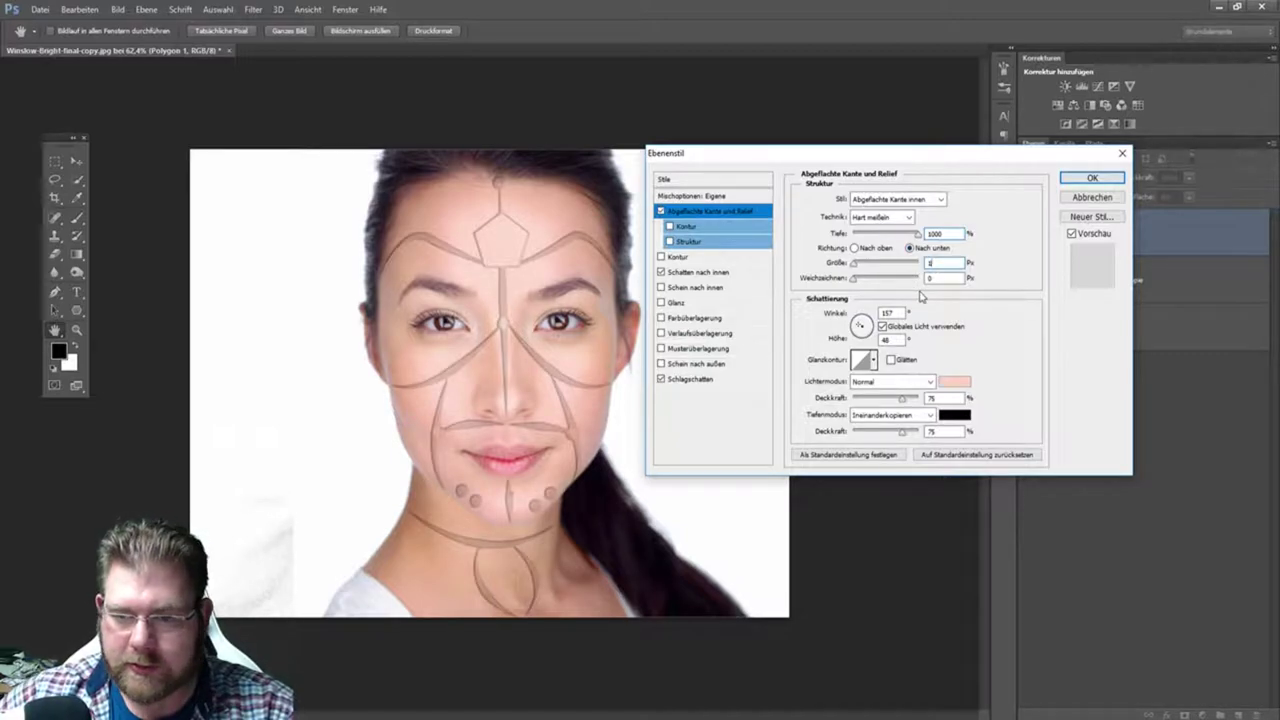
click(928, 262)
text(5)
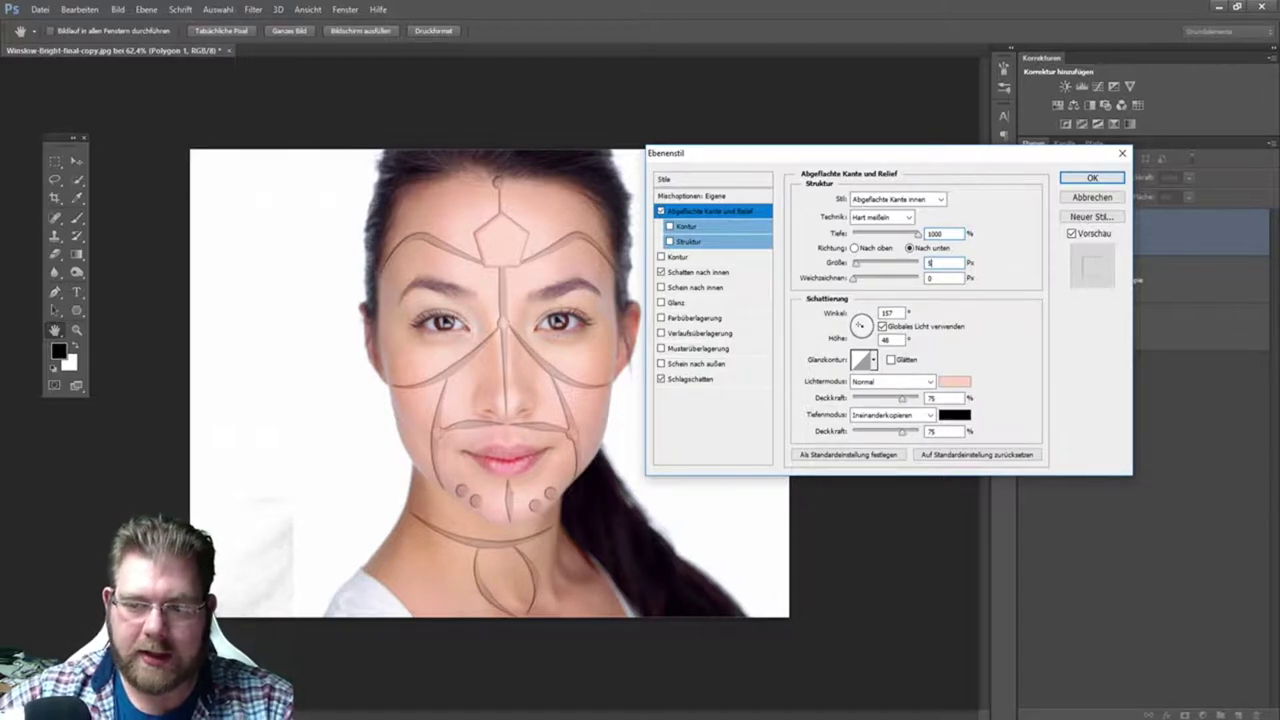
click(703, 272)
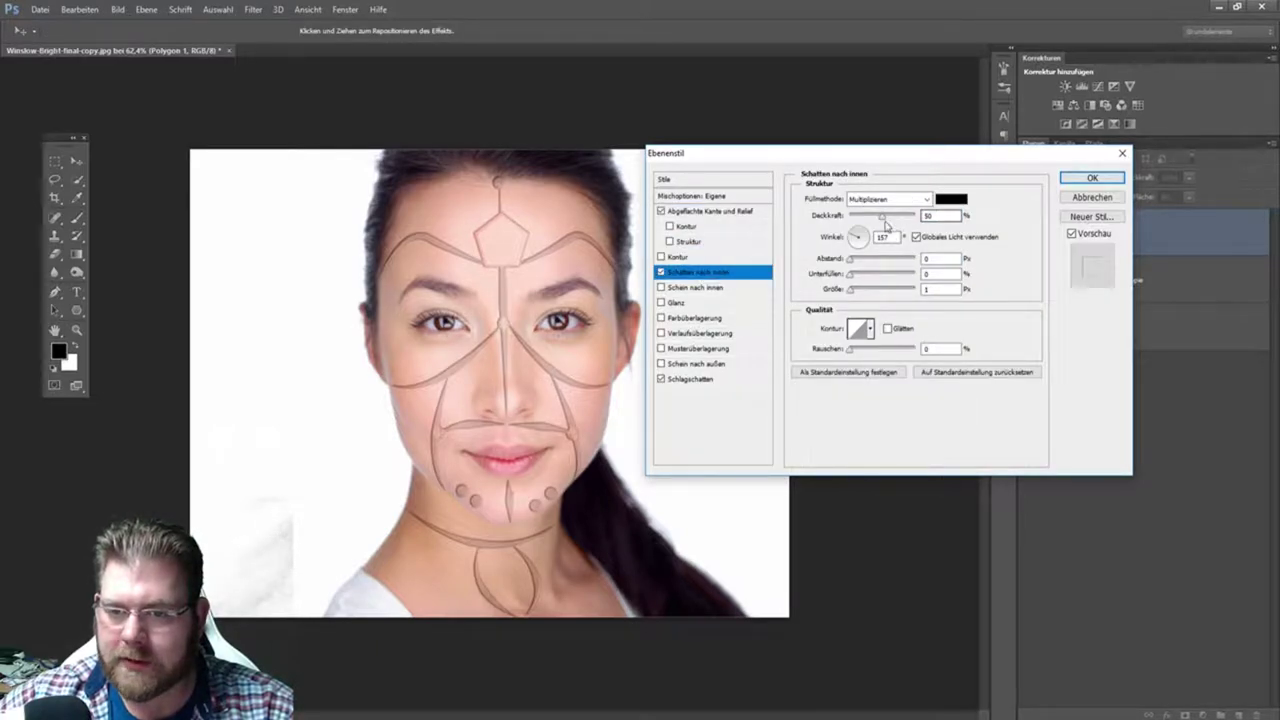
drag(883, 218, 879, 221)
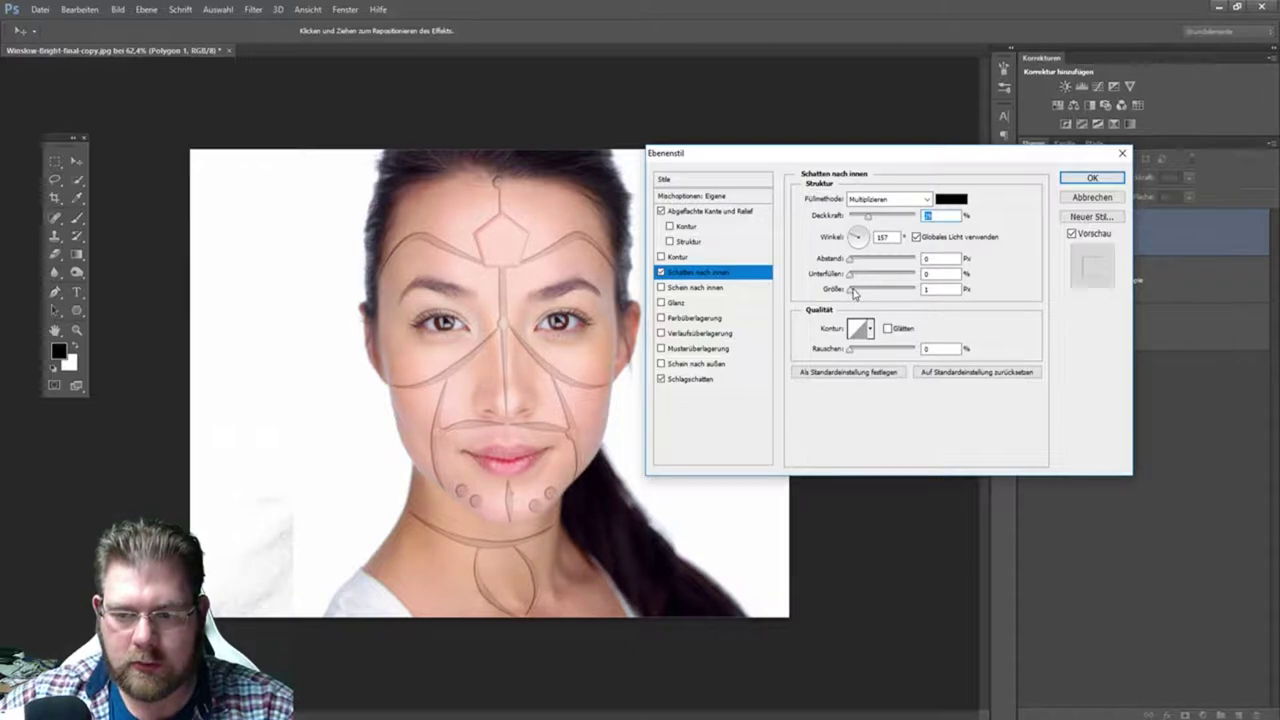
drag(853, 292, 861, 293)
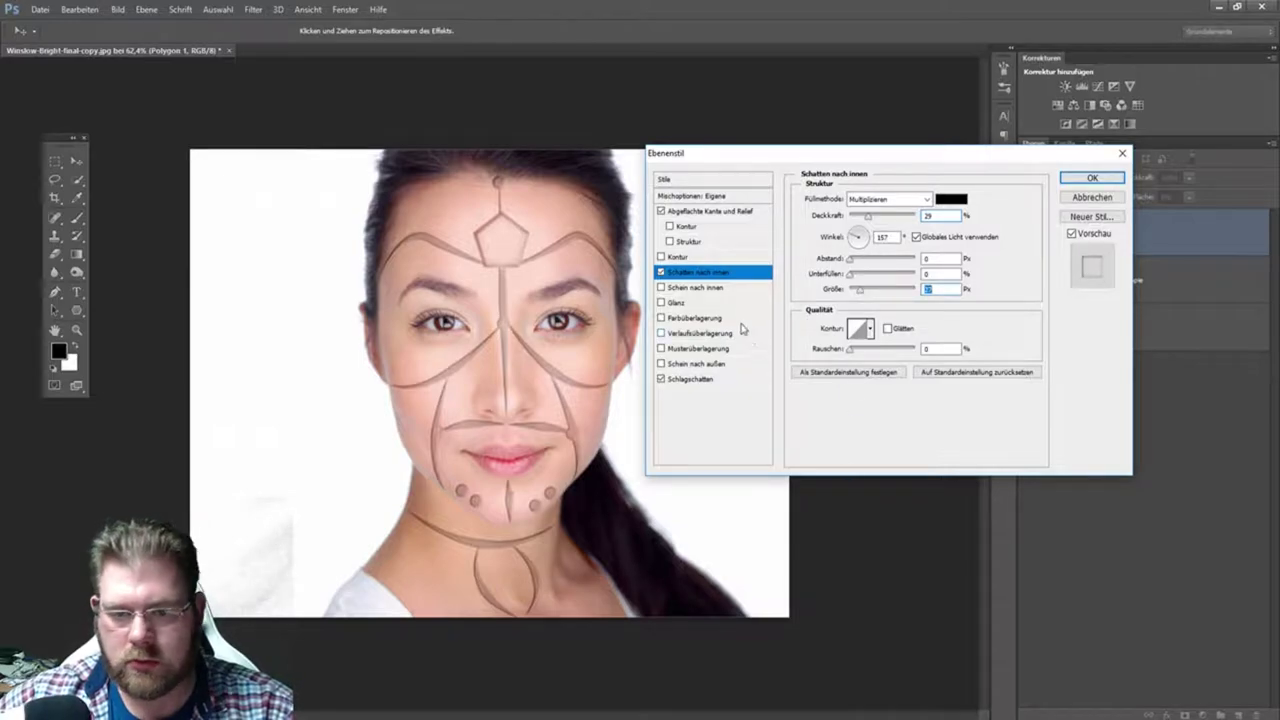
click(689, 380)
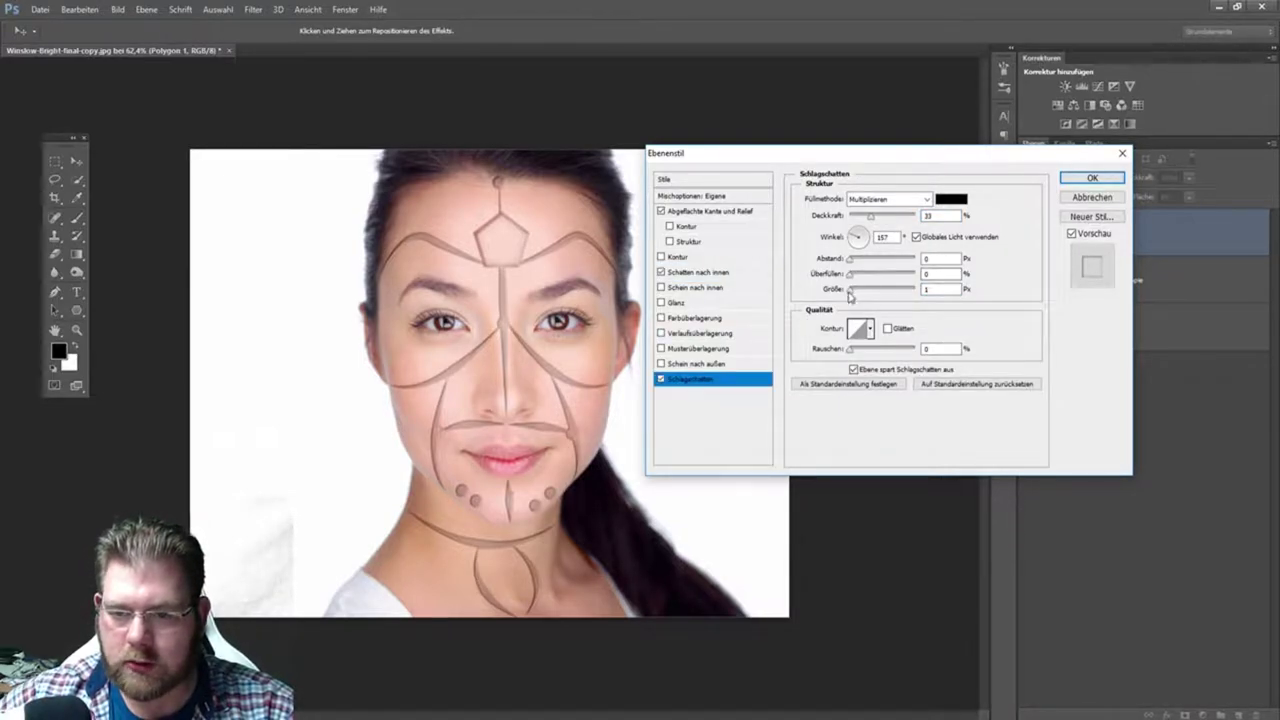
drag(851, 293, 858, 298)
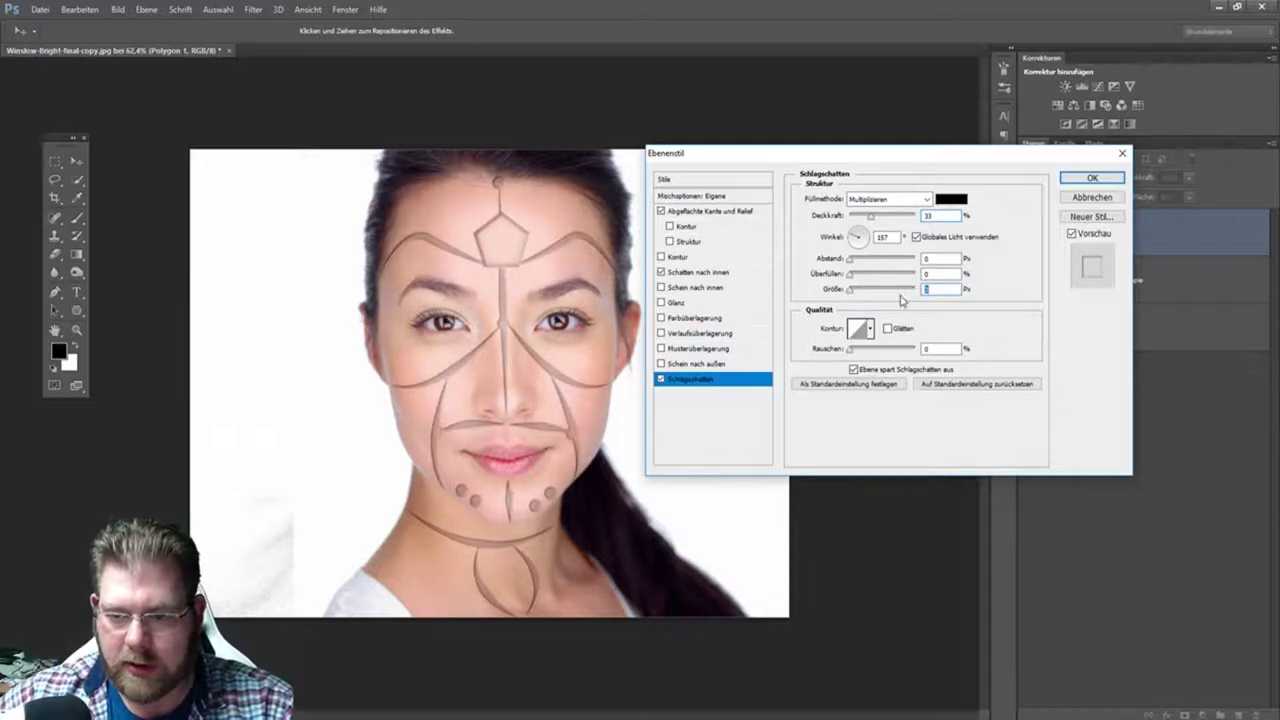
text(1)
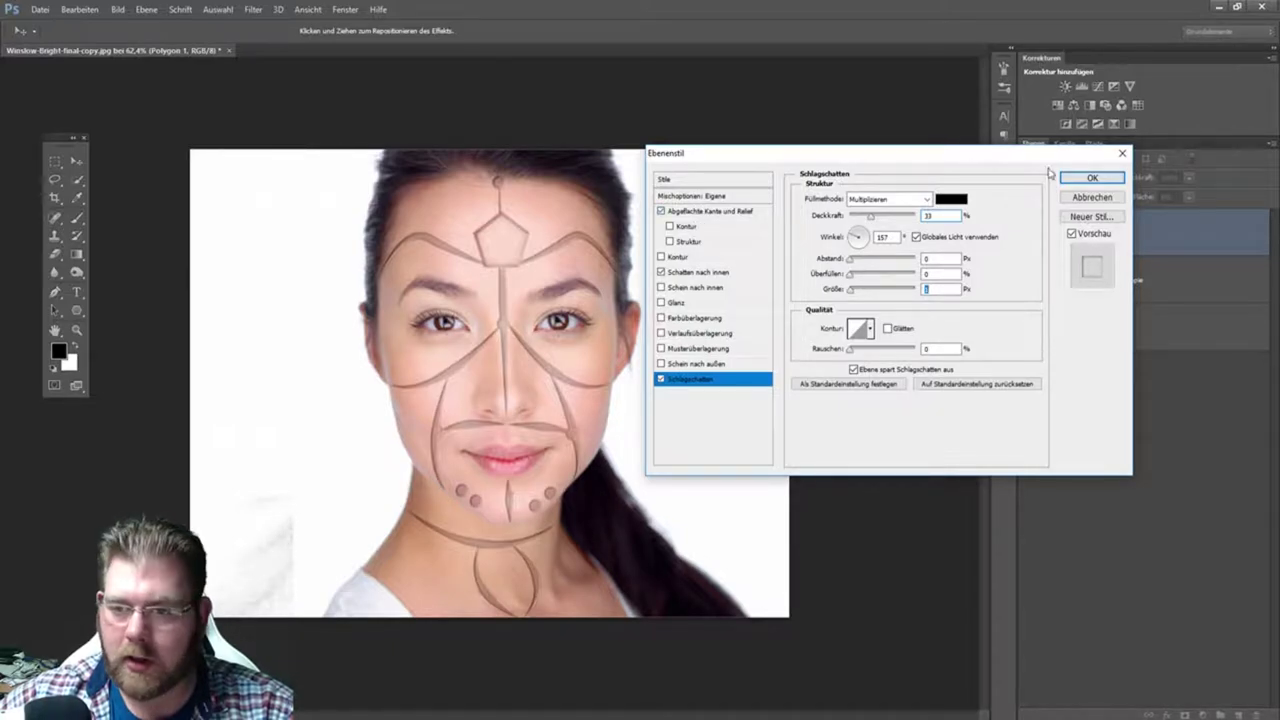
- Apply the styles, mask the Polygon 1 line shapes out of Ebene 0 Kopie, and bring up File > Open
click(1092, 178)
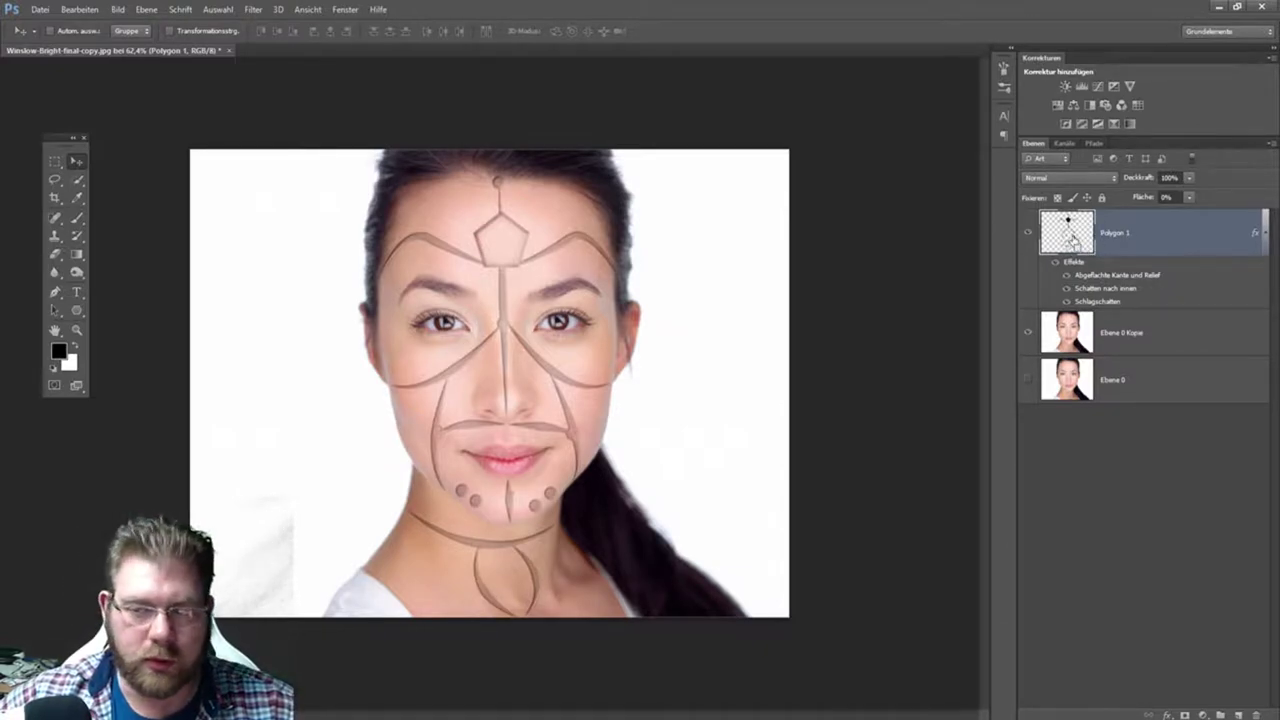
ctrl+click(1070, 238)
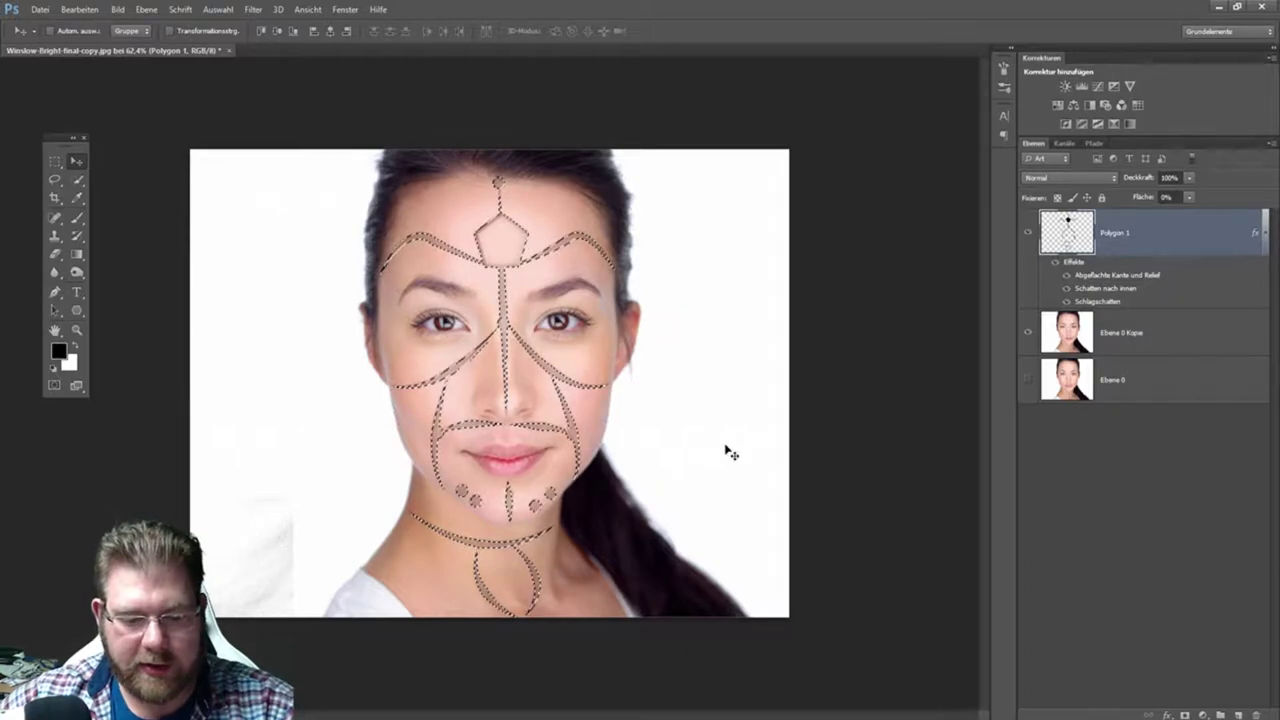
click(1177, 338)
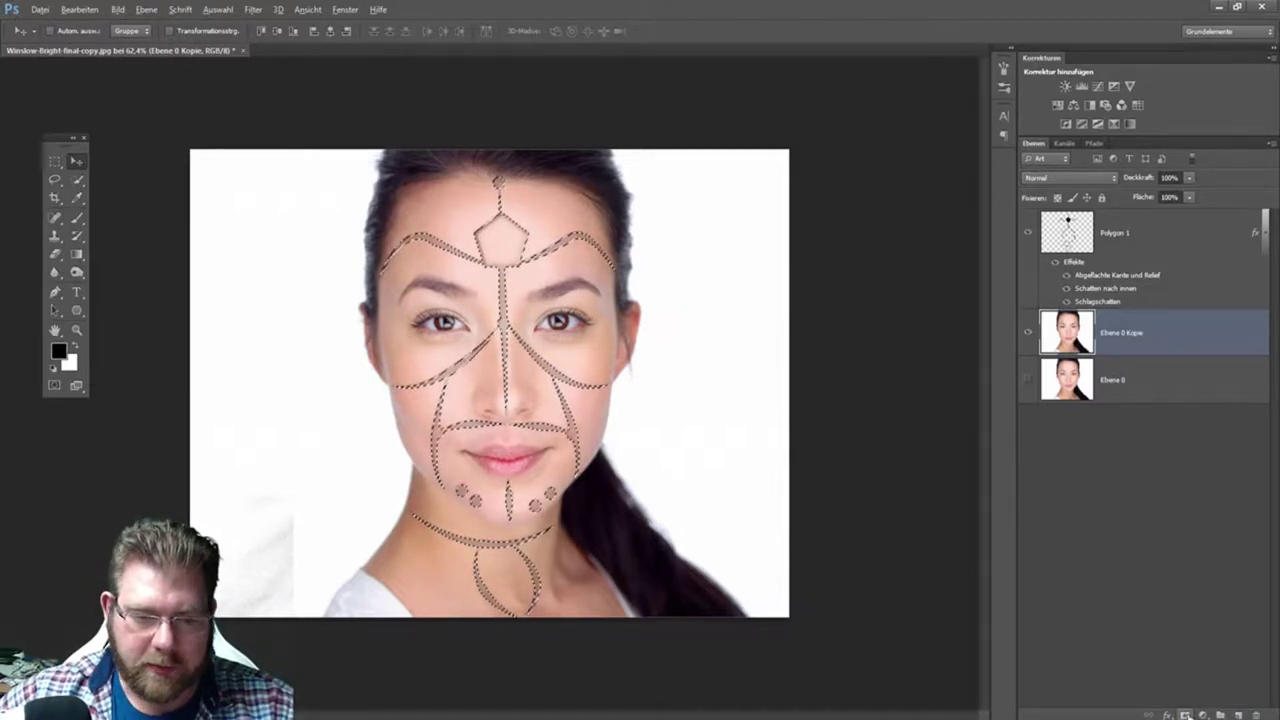
click(1186, 715)
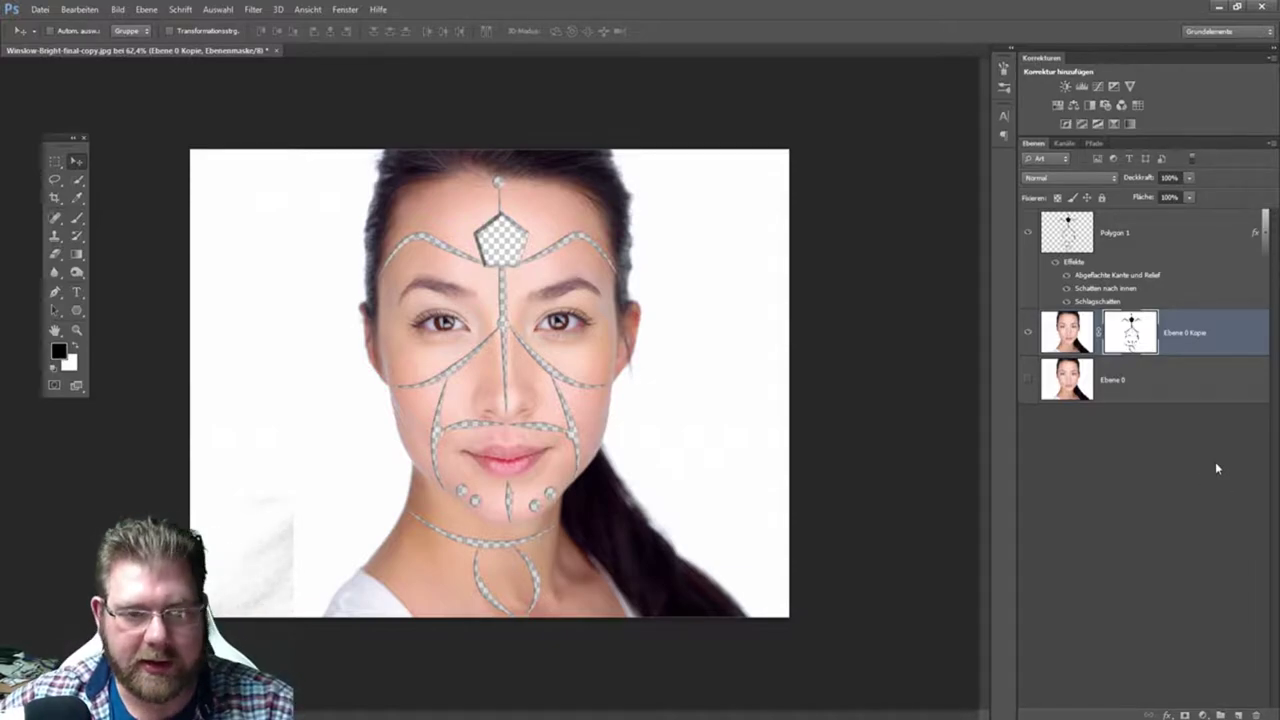
click(1143, 468)
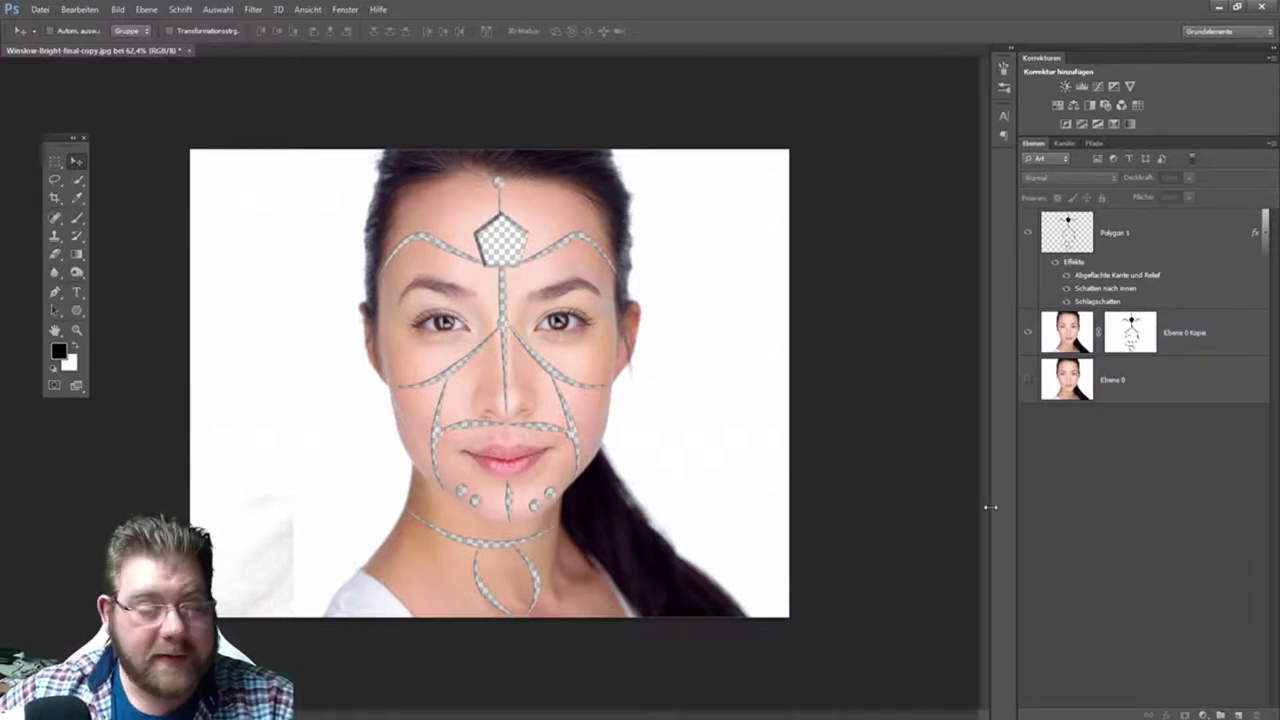
click(40, 9)
click(60, 37)
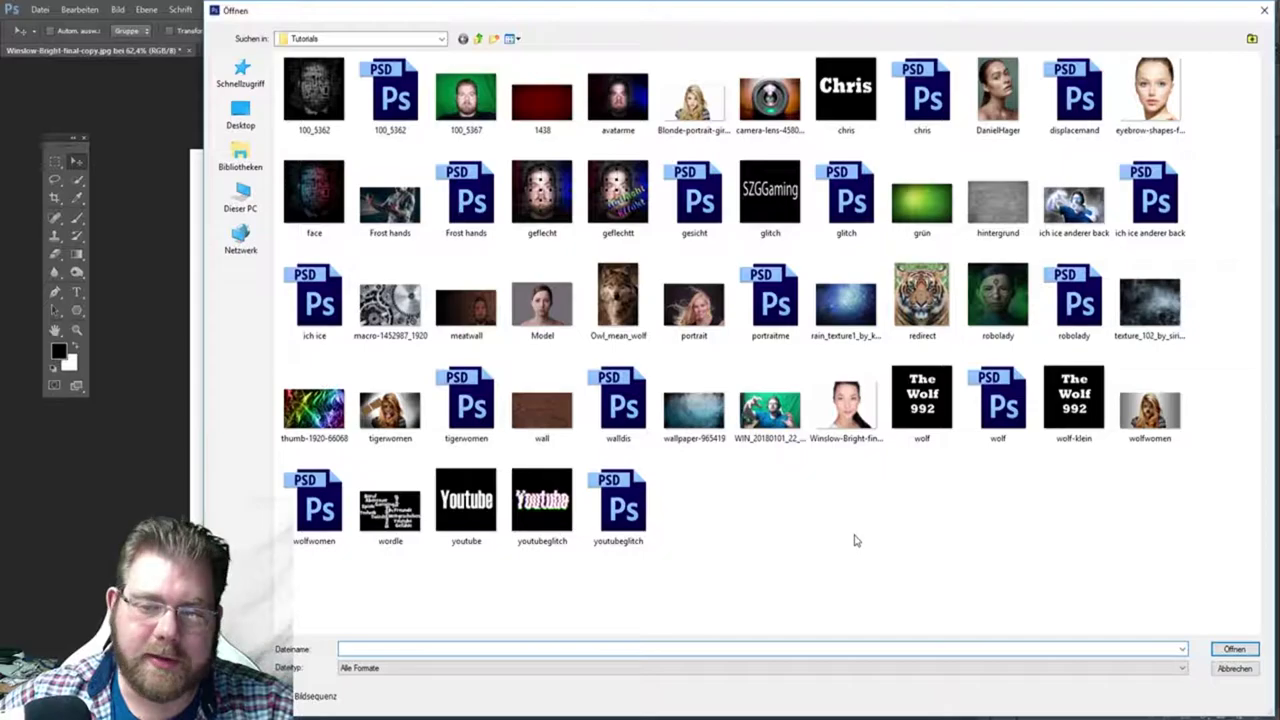
- Open macro-1452987_1920, zoom out, and convert its Hintergrund into layer Ebene 0
click(406, 330)
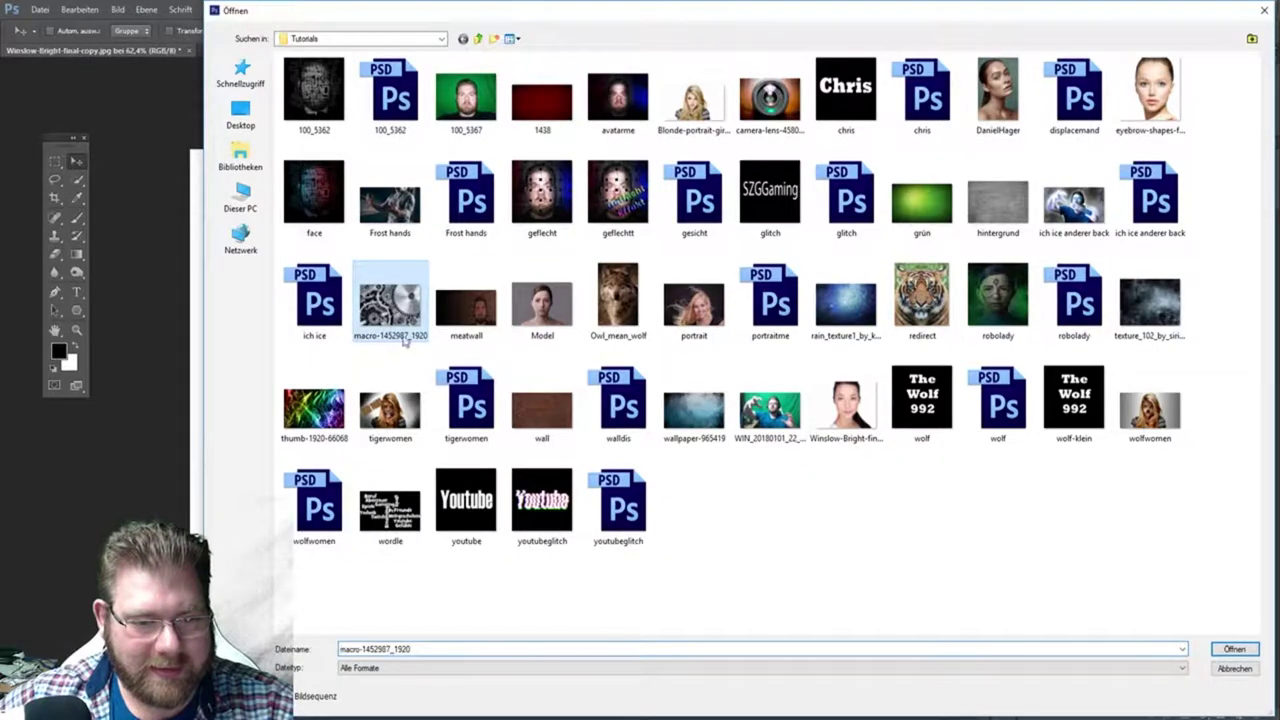
click(1236, 650)
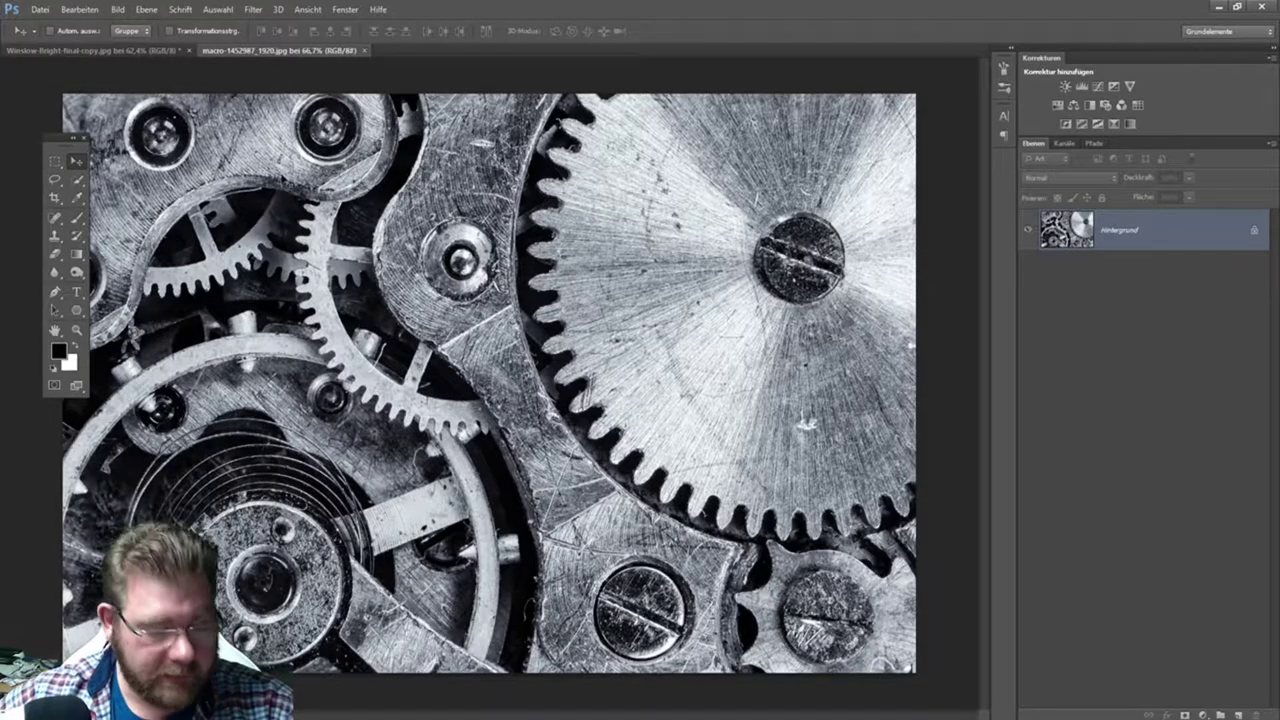
click(76, 329)
alt+click(467, 393)
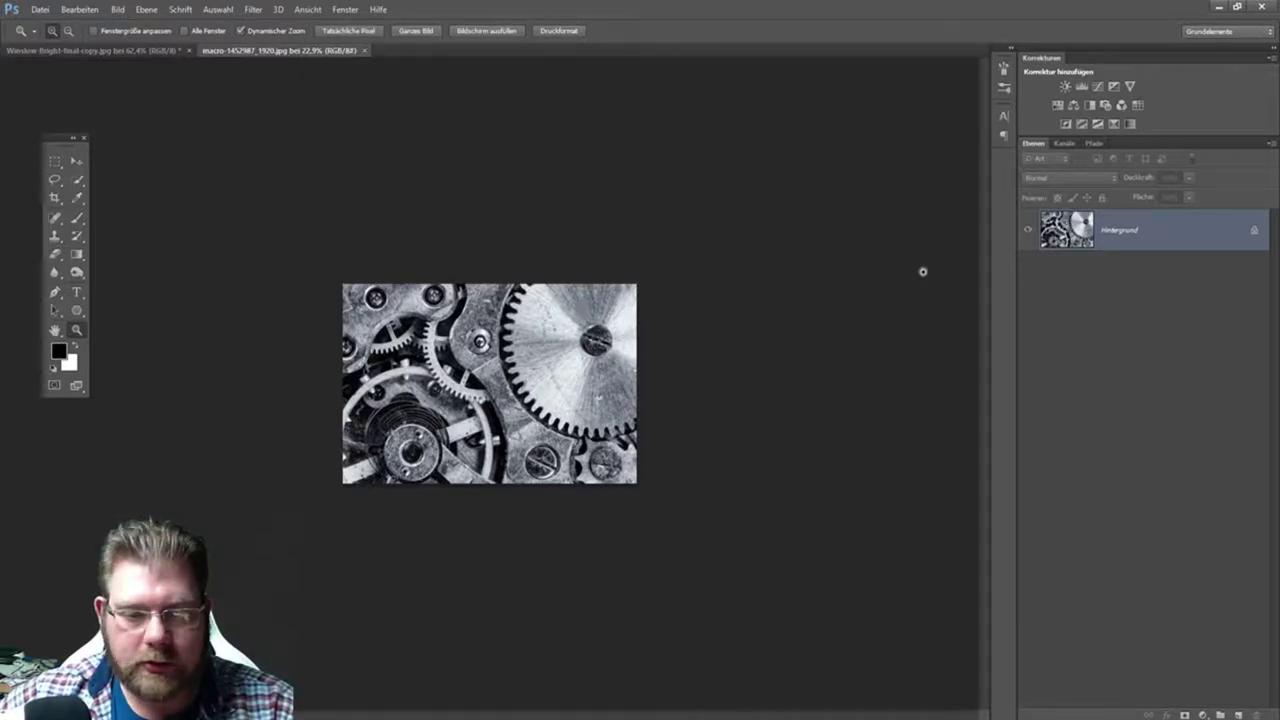
double_click(1179, 246)
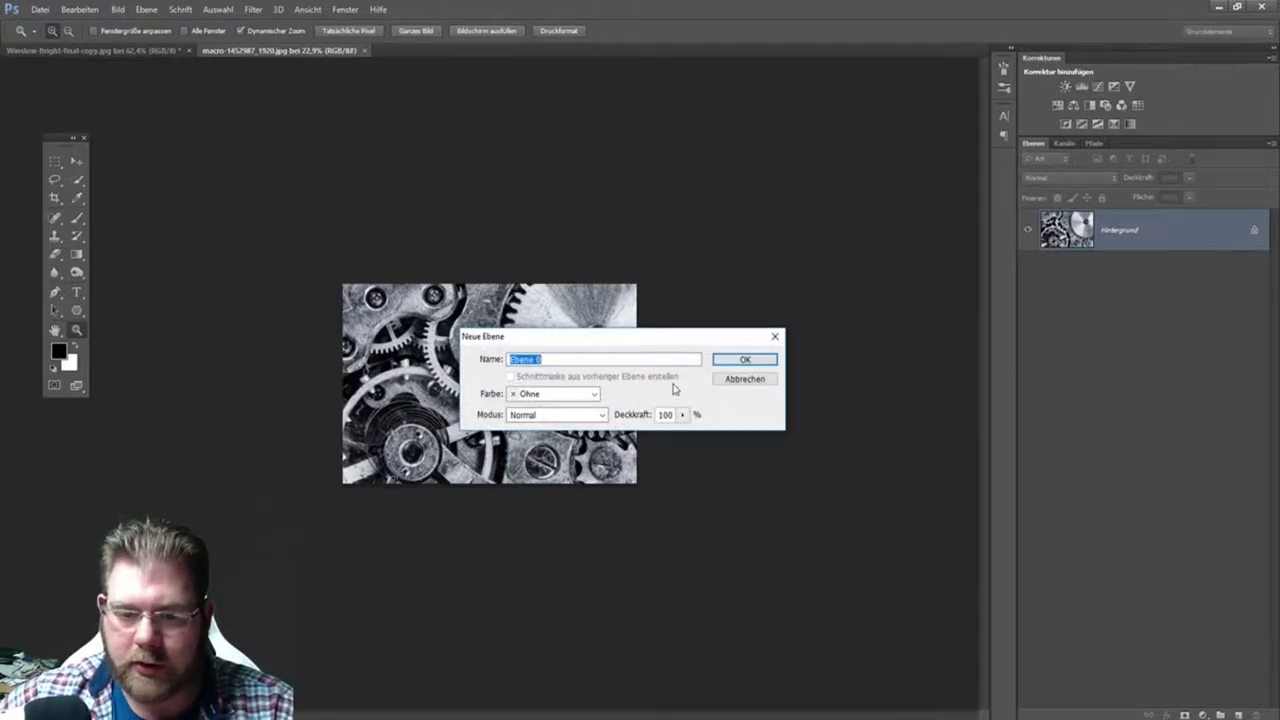
click(745, 358)
click(76, 161)
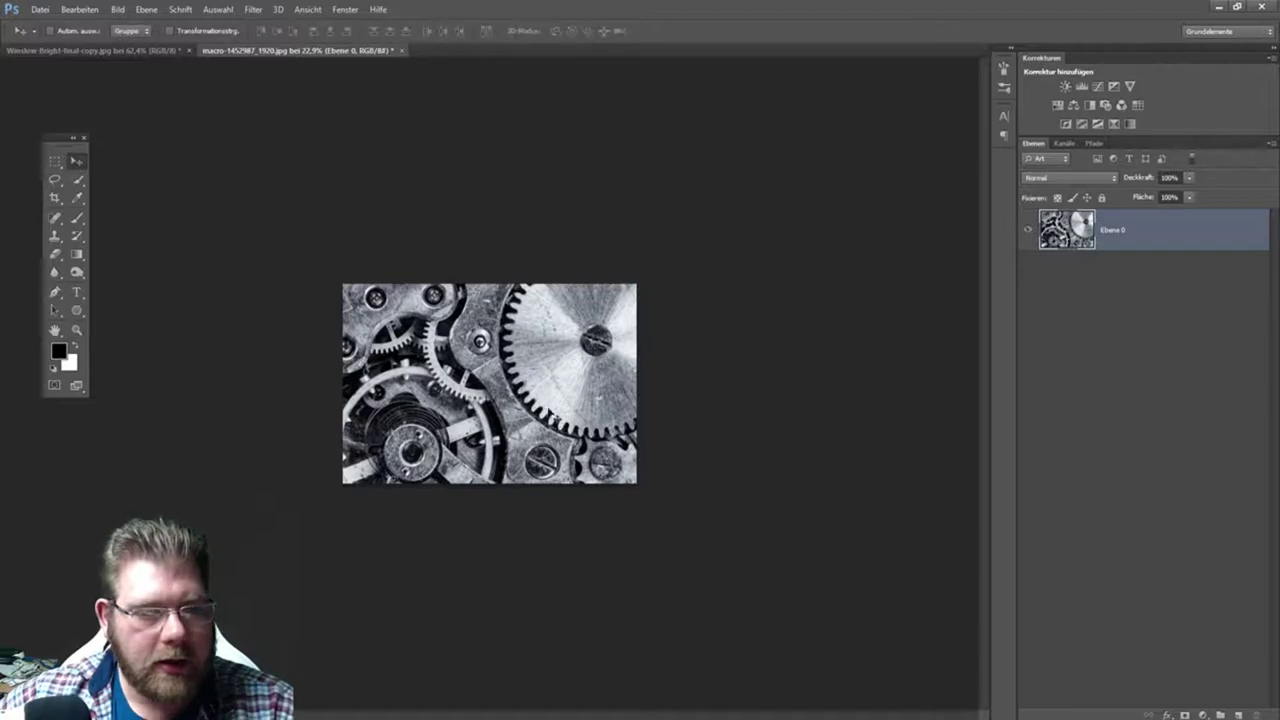
- Bring the gear image into the portrait document and scale it down
mouse_move(552, 410)
mouse_down()
mouse_move(102, 58)
mouse_move(688, 500)
mouse_up()
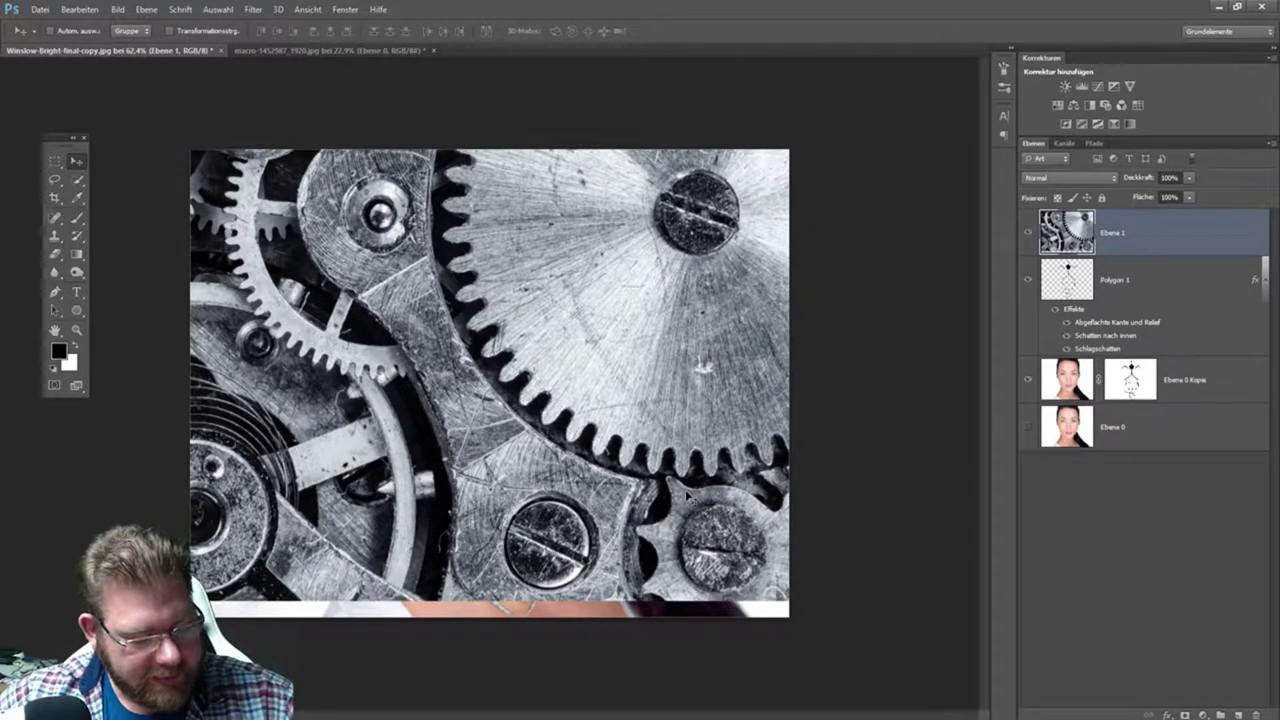
key(ctrl+t)
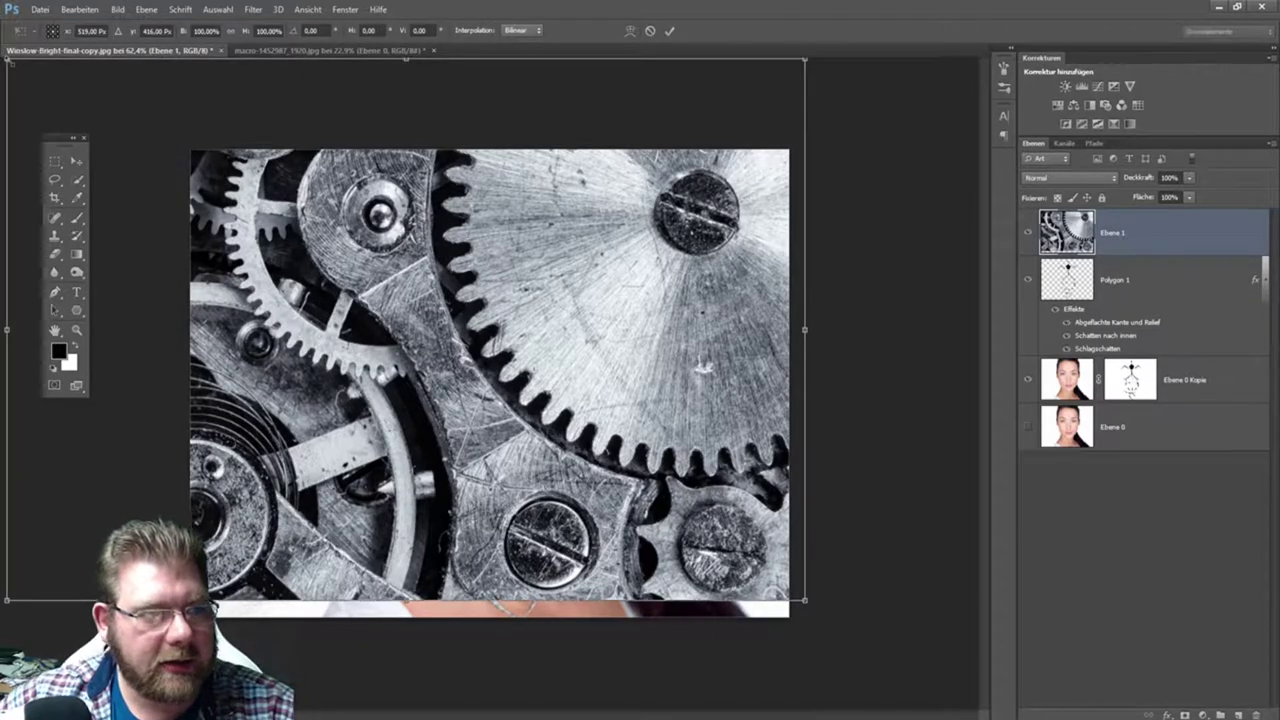
drag(7, 59, 524, 417)
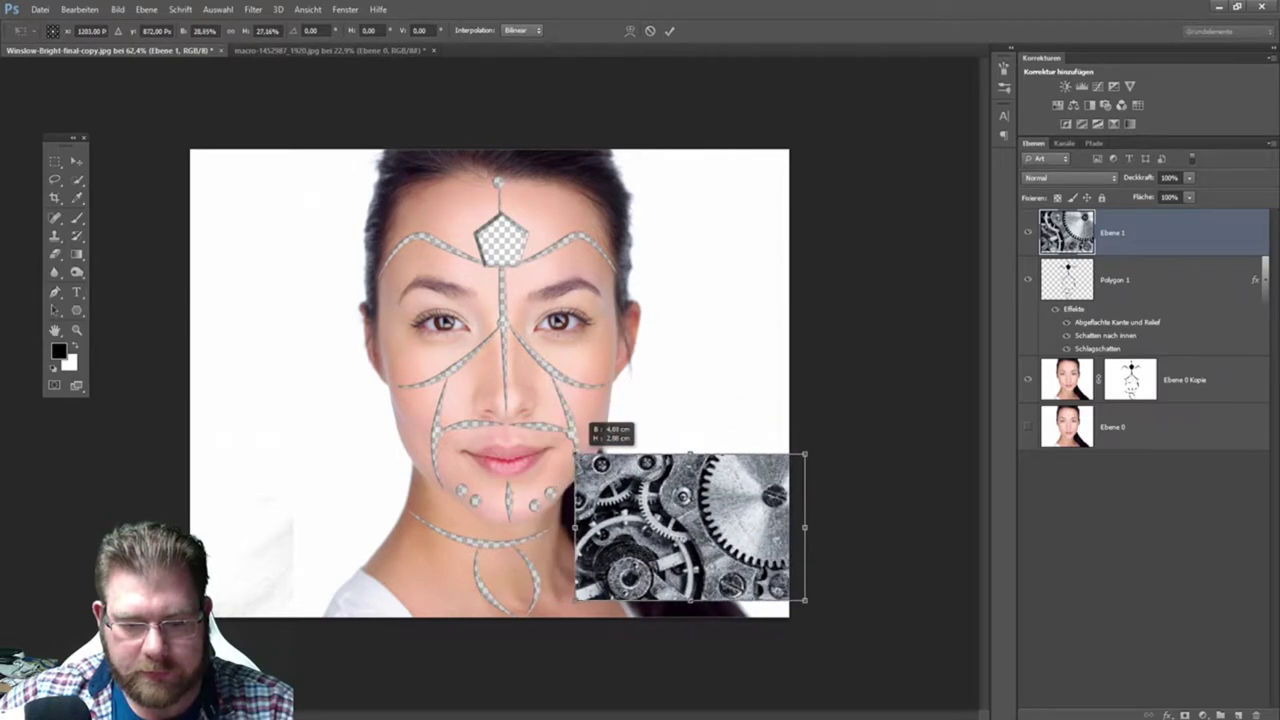
drag(524, 417, 590, 443)
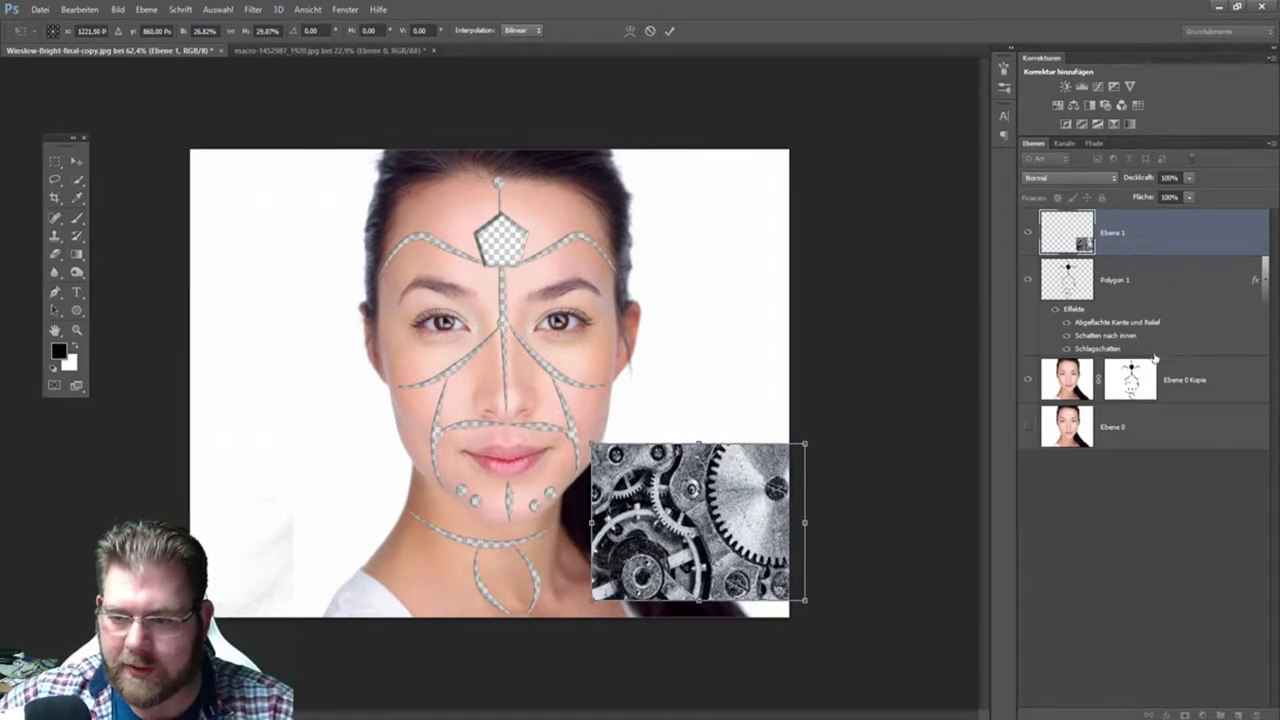
click(669, 30)
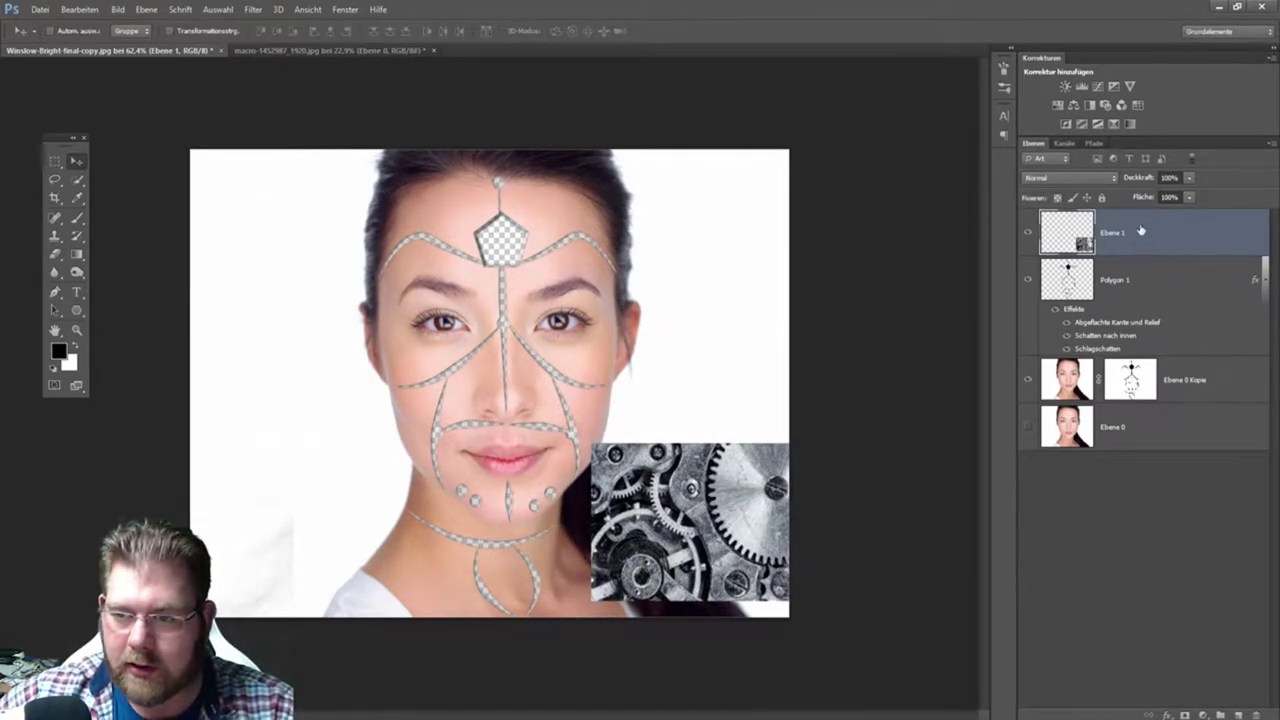
- Place the gear layer Ebene 1 below Ebene 0 Kopie, behind the forehead pentagon
drag(1141, 231, 1148, 412)
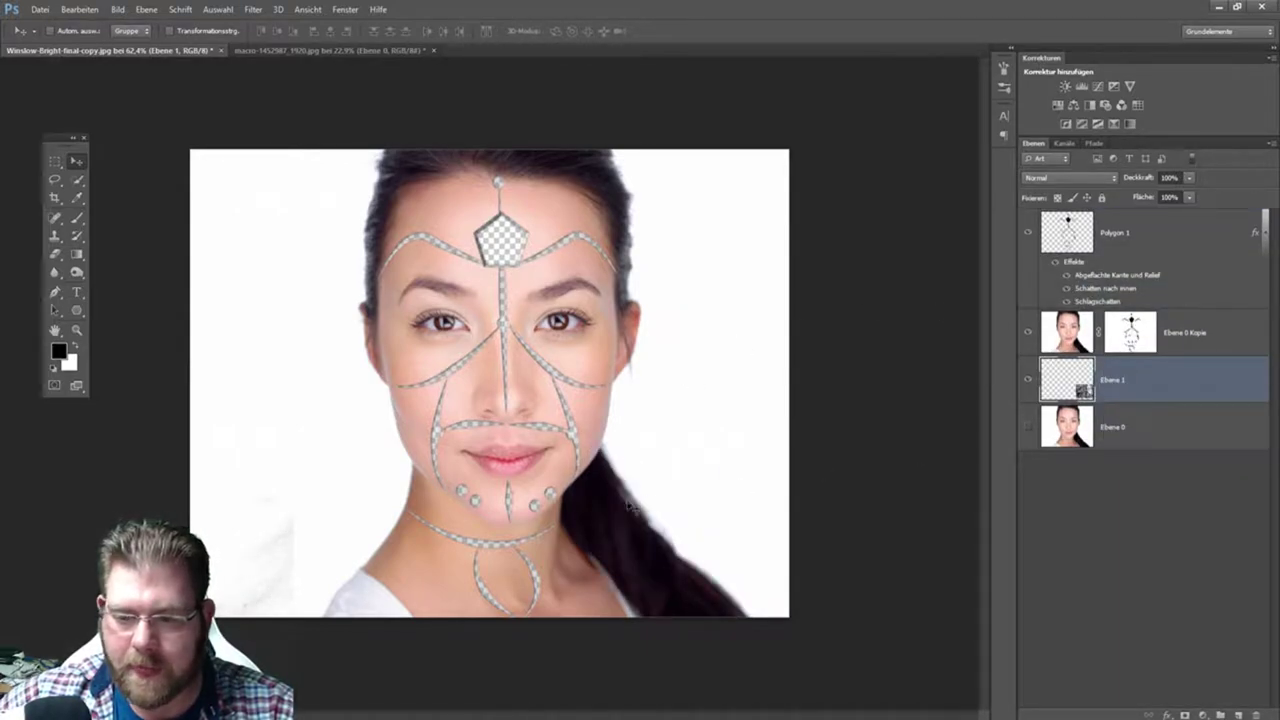
mouse_move(649, 524)
mouse_down()
mouse_move(482, 296)
mouse_move(497, 262)
mouse_move(437, 255)
mouse_up()
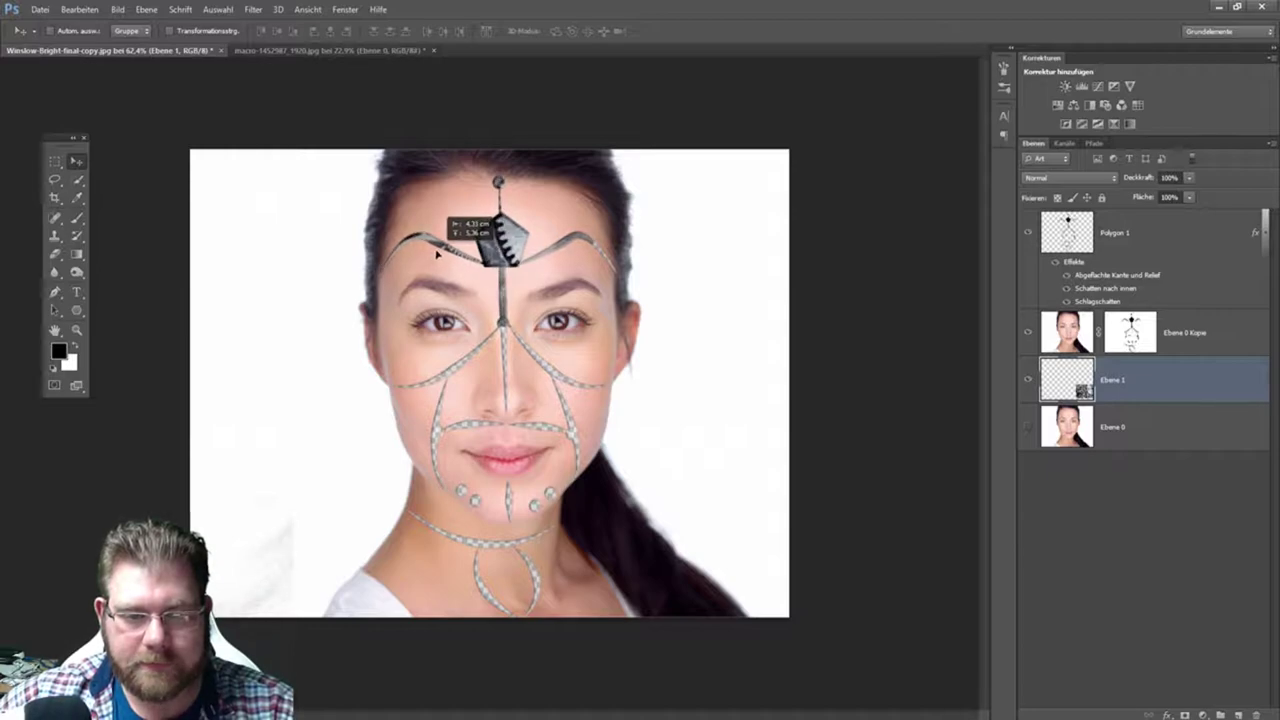
drag(437, 255, 435, 264)
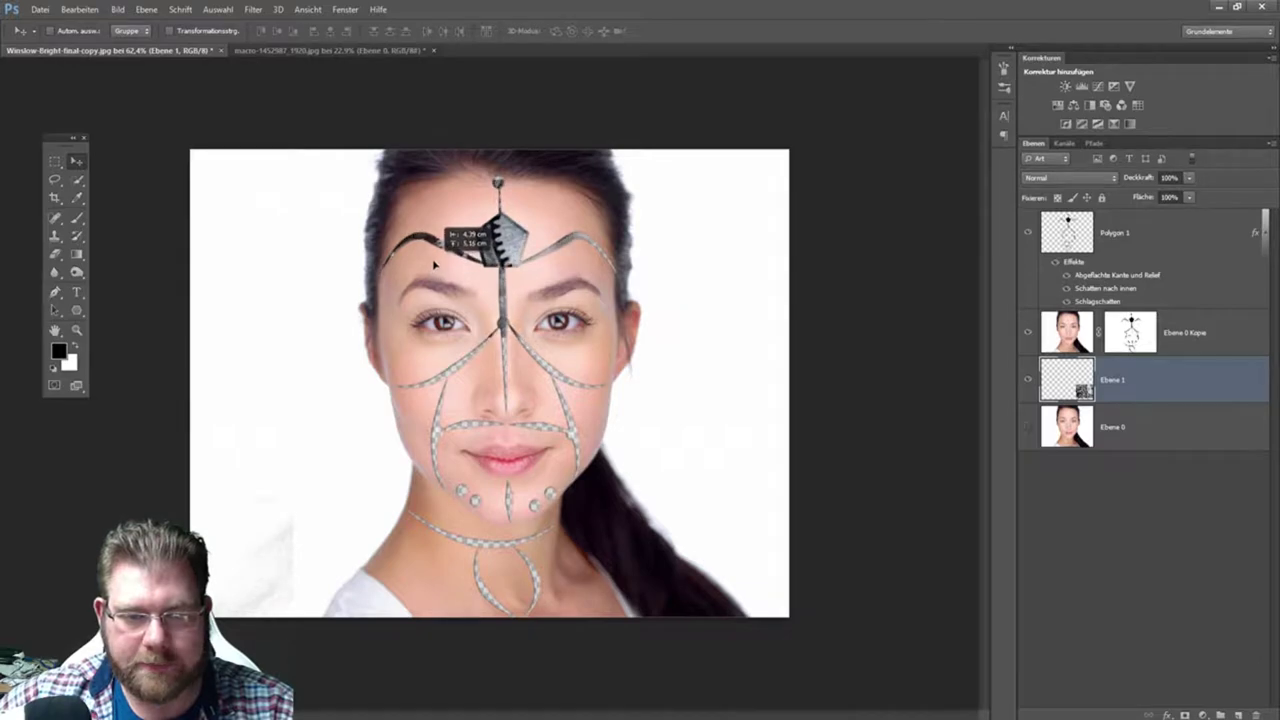
drag(435, 264, 438, 264)
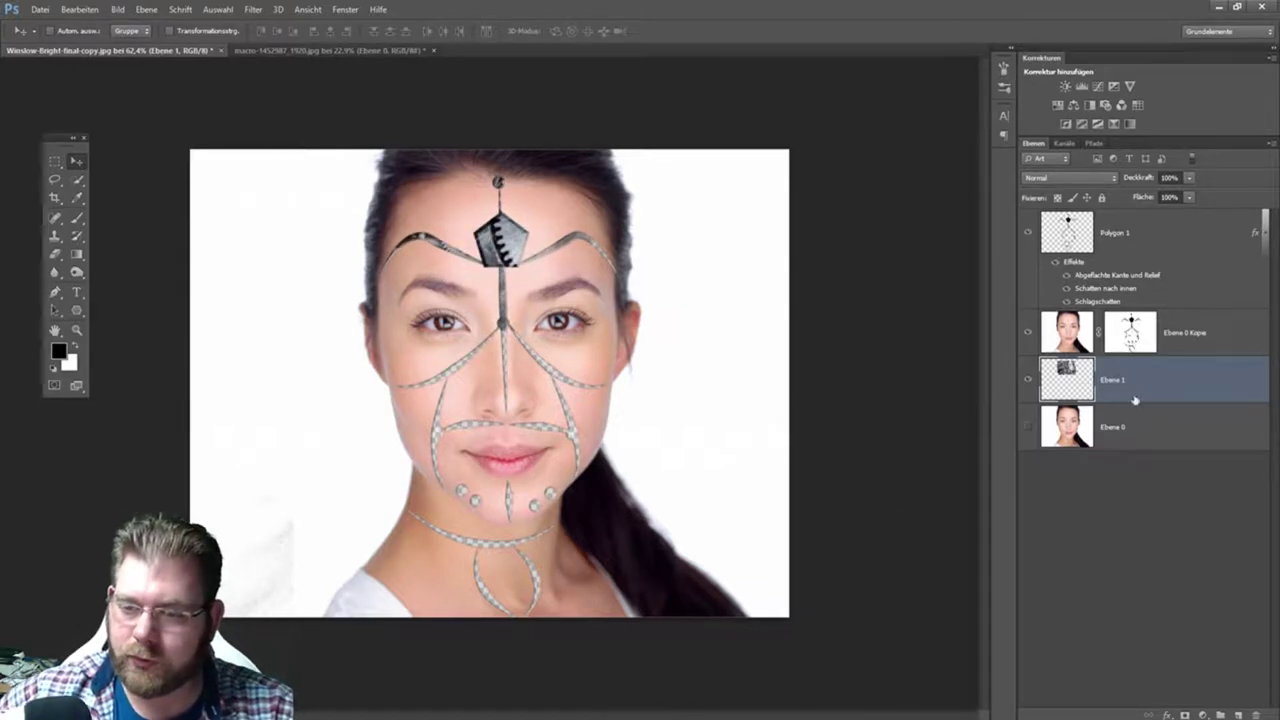
- Duplicate the gear layer twice, placing one copy behind the jaw and a horizontally flipped one on the neck
key(ctrl+j)
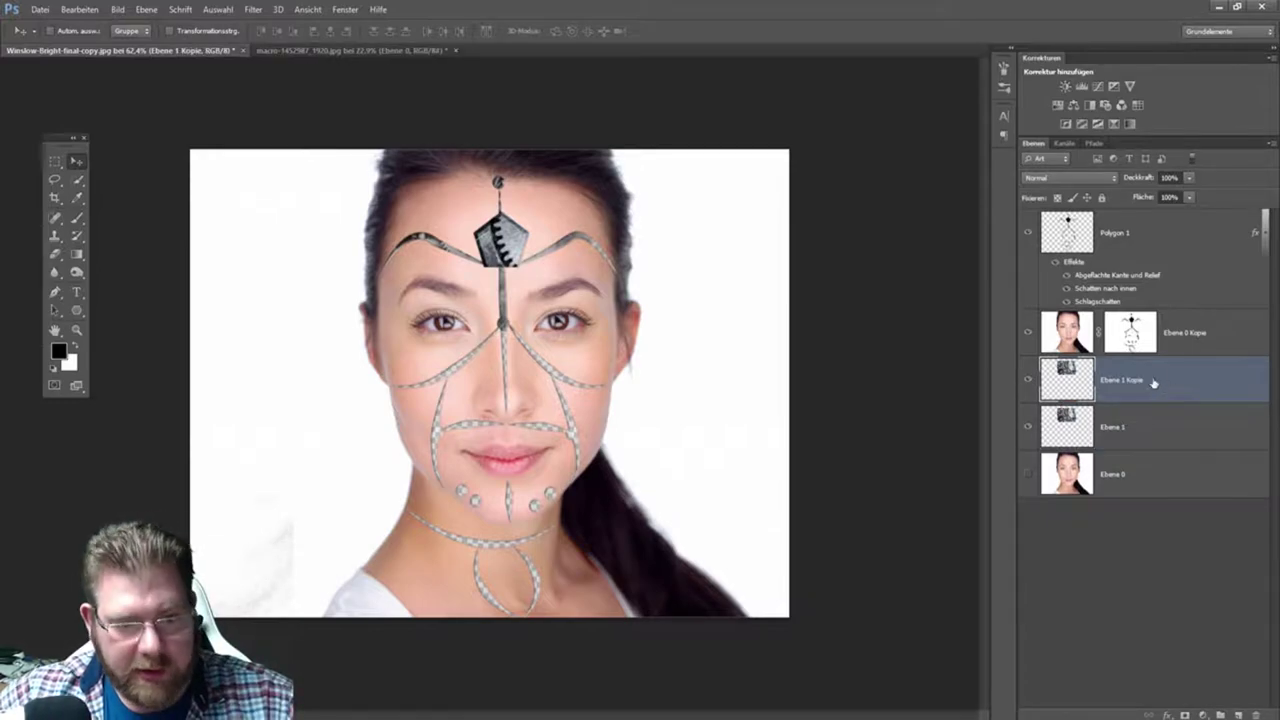
drag(590, 300, 577, 428)
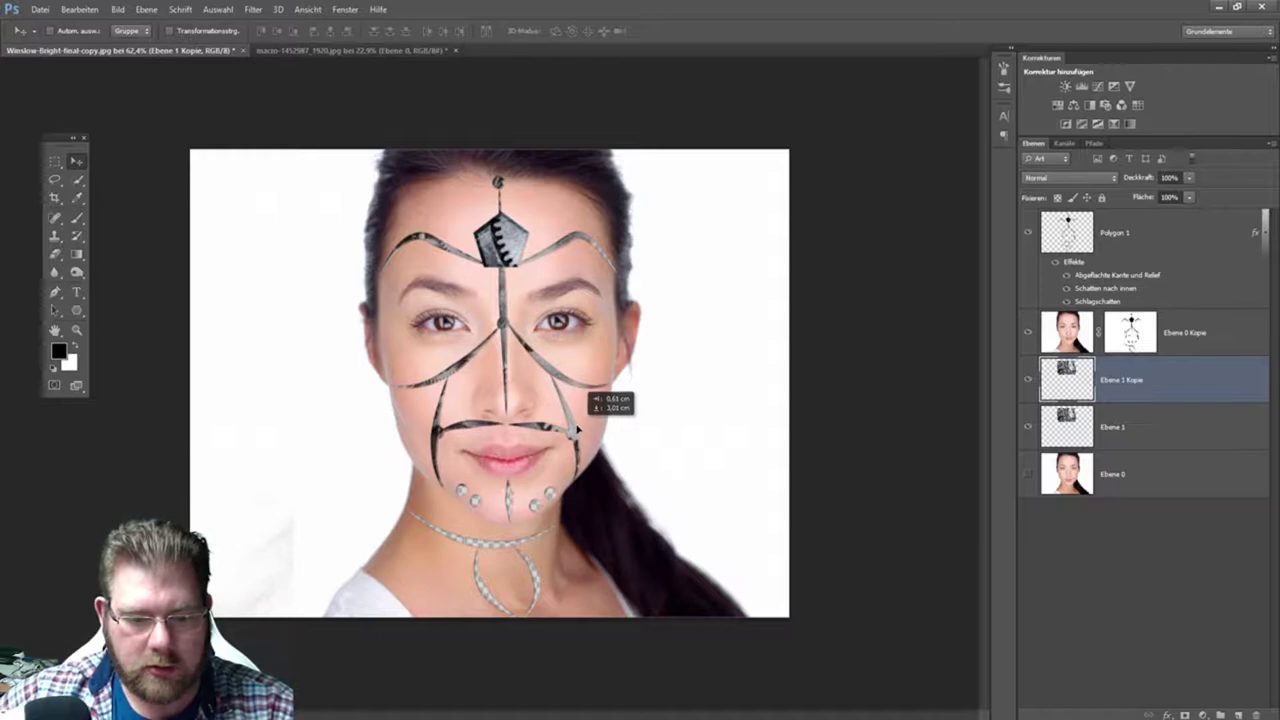
drag(577, 428, 535, 592)
key(ctrl+j)
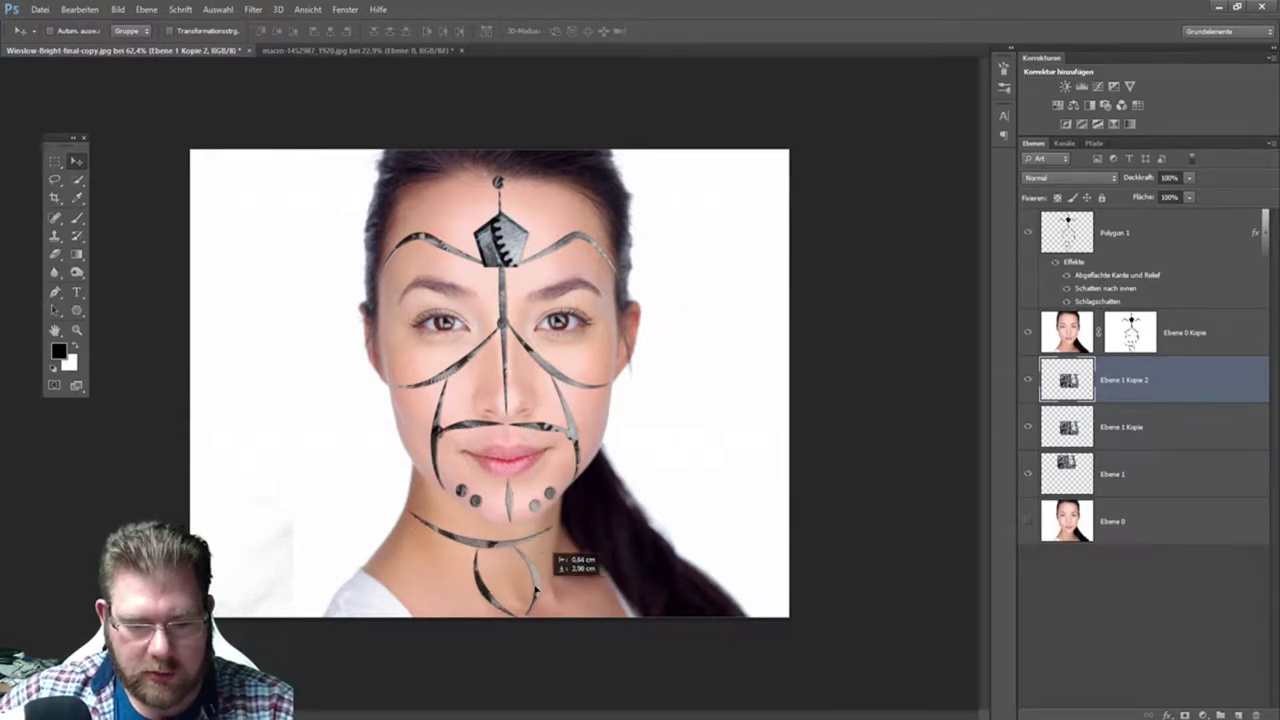
drag(535, 592, 537, 588)
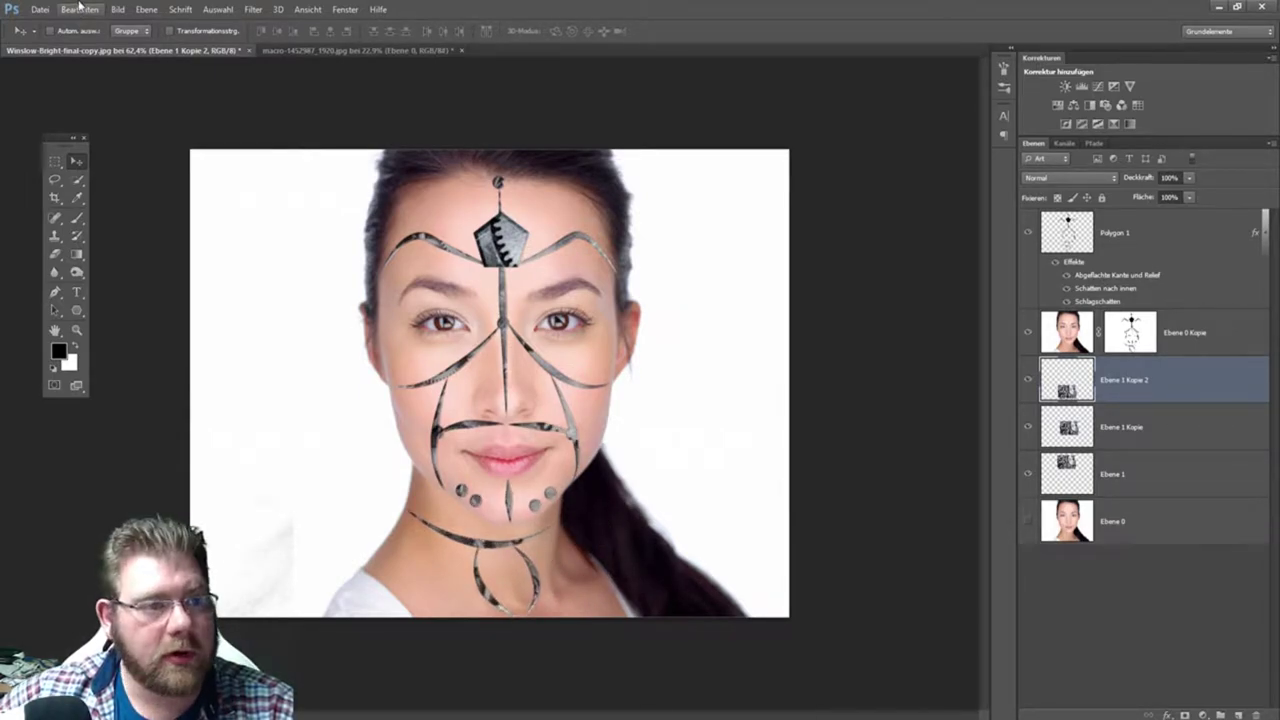
click(79, 8)
mouse_move(96, 280)
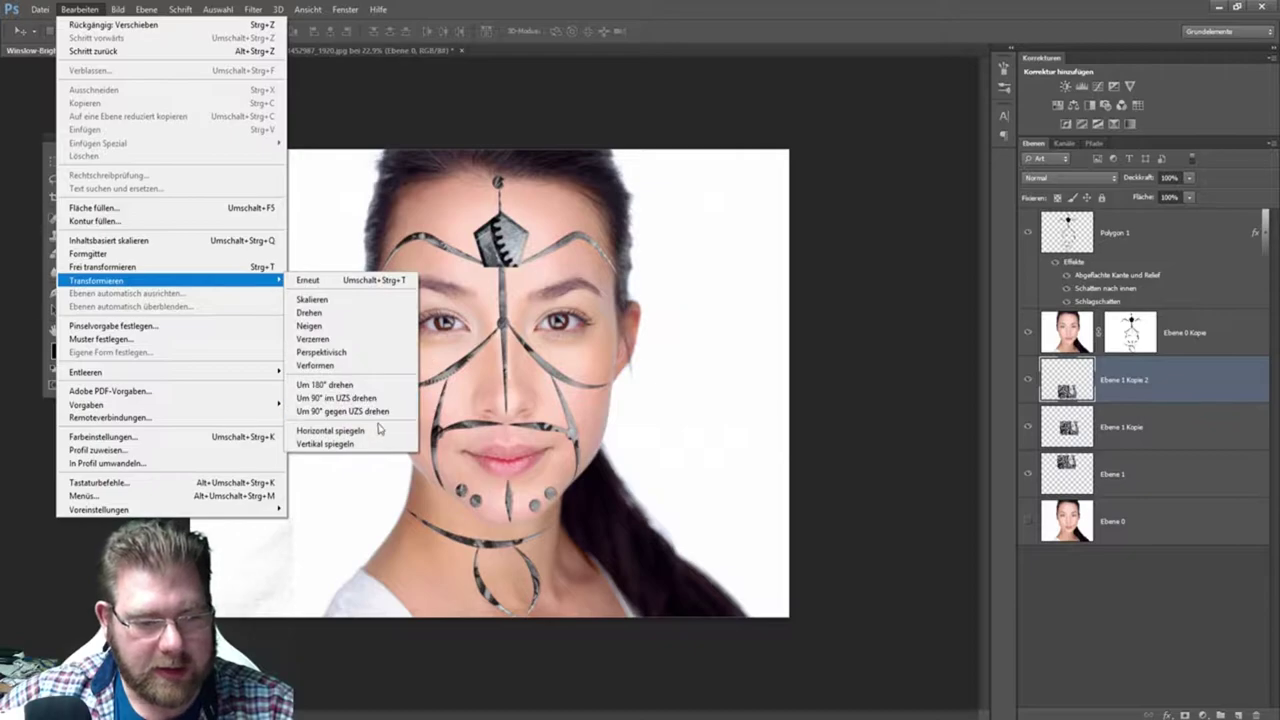
click(379, 430)
mouse_move(500, 565)
mouse_down()
mouse_move(527, 580)
mouse_move(523, 591)
mouse_up()
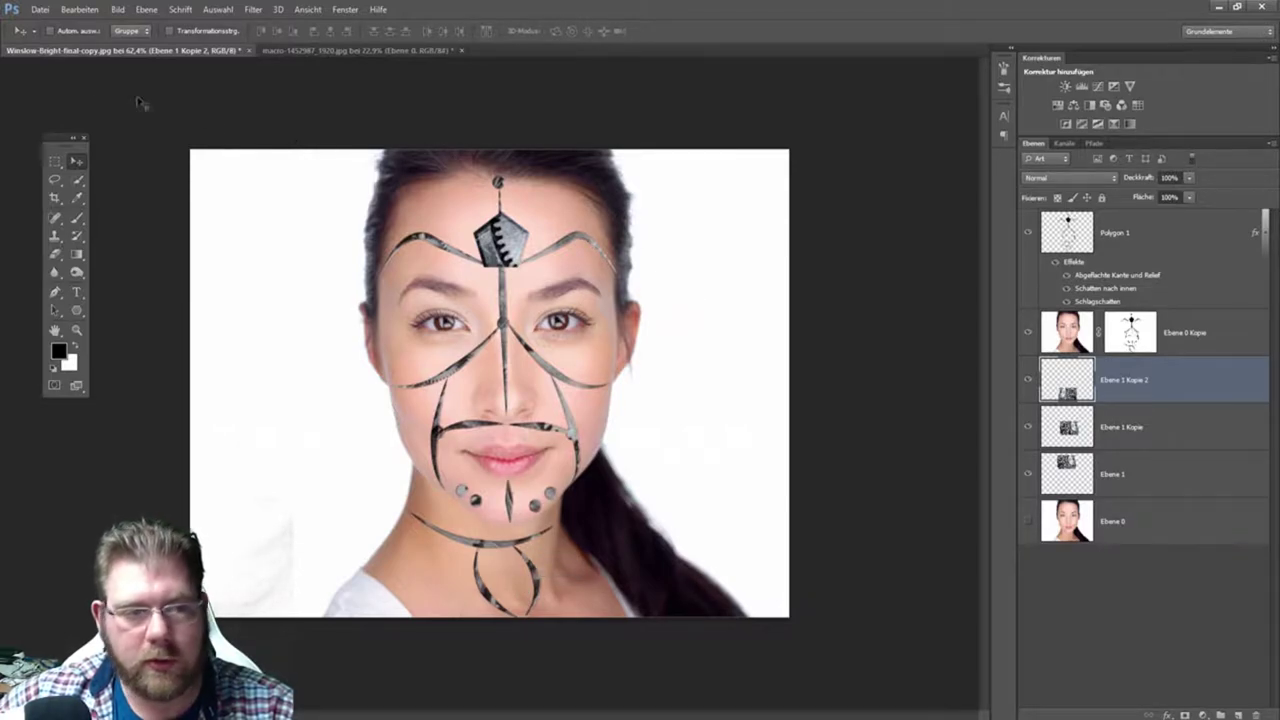
- Add a third gear copy, flip it horizontally, place it on the right cheek beneath Ebene 0 Kopie
key(ctrl+j)
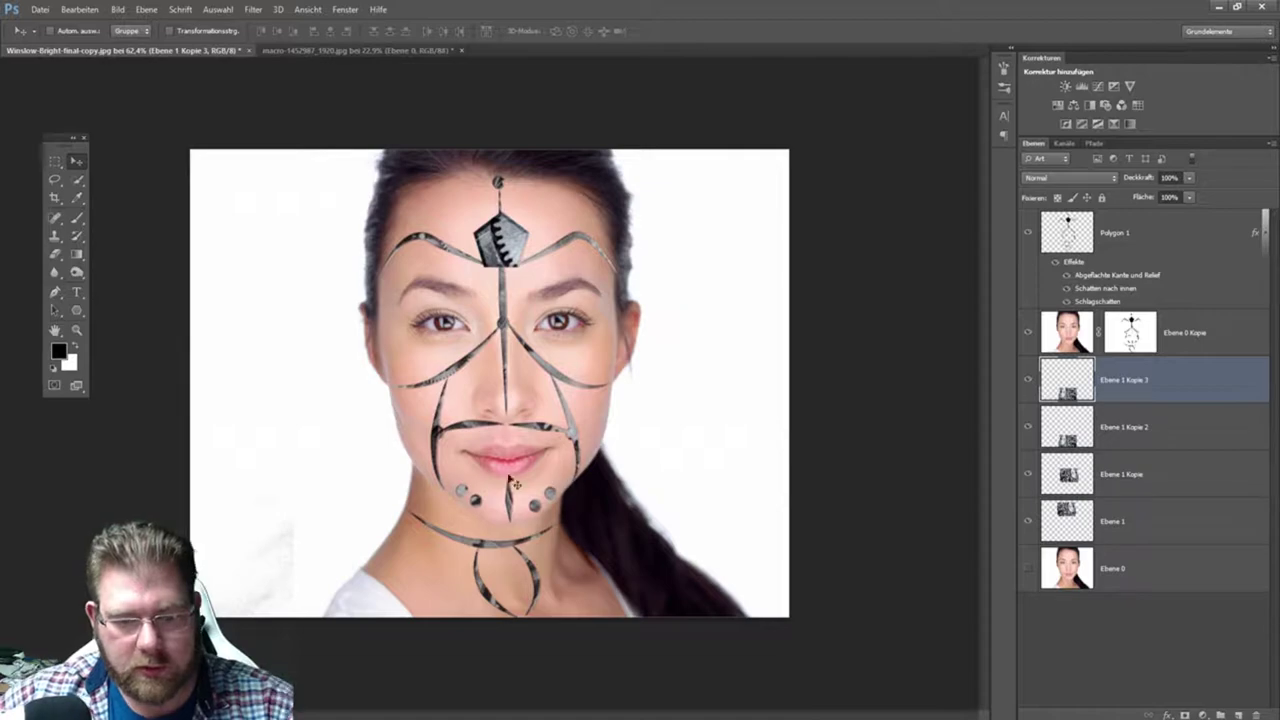
mouse_move(515, 484)
mouse_down()
mouse_move(671, 229)
mouse_move(723, 257)
mouse_move(537, 235)
mouse_move(566, 215)
mouse_move(719, 271)
mouse_move(657, 234)
mouse_move(720, 196)
mouse_move(351, 139)
mouse_move(660, 297)
mouse_move(825, 290)
mouse_up()
drag(1080, 380, 1088, 330)
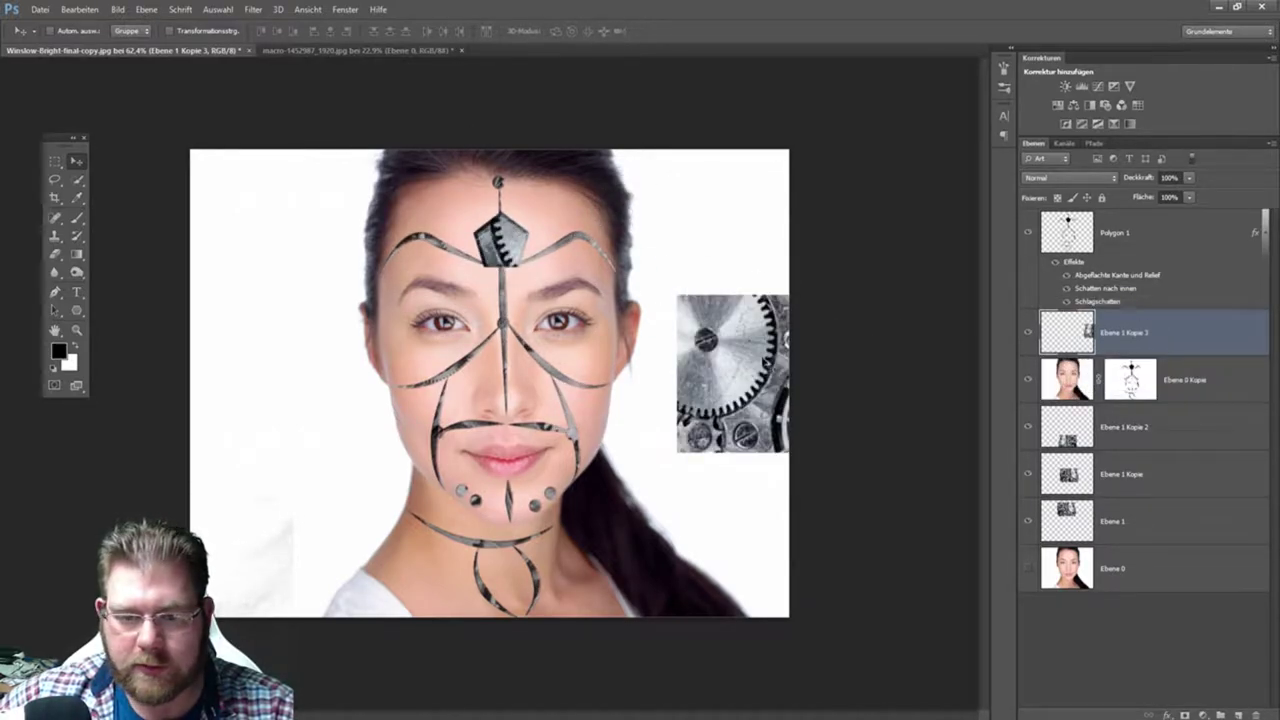
drag(740, 330, 642, 184)
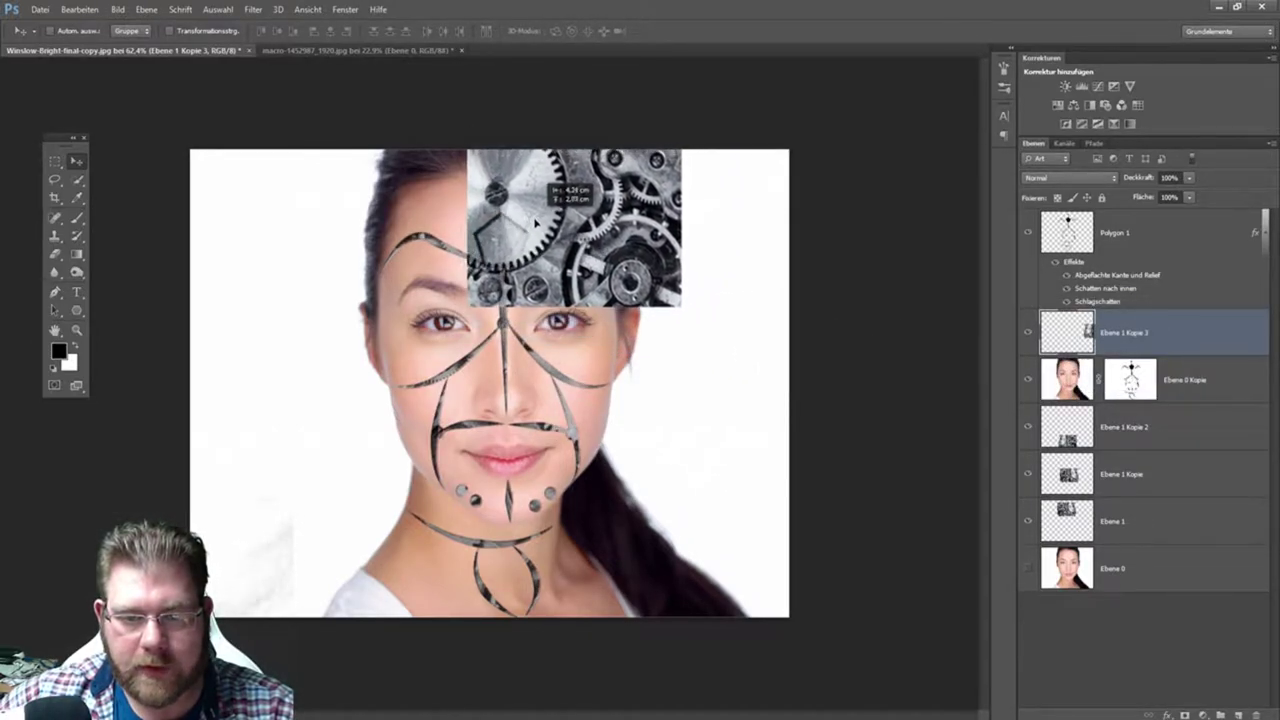
drag(570, 212, 502, 260)
click(95, 9)
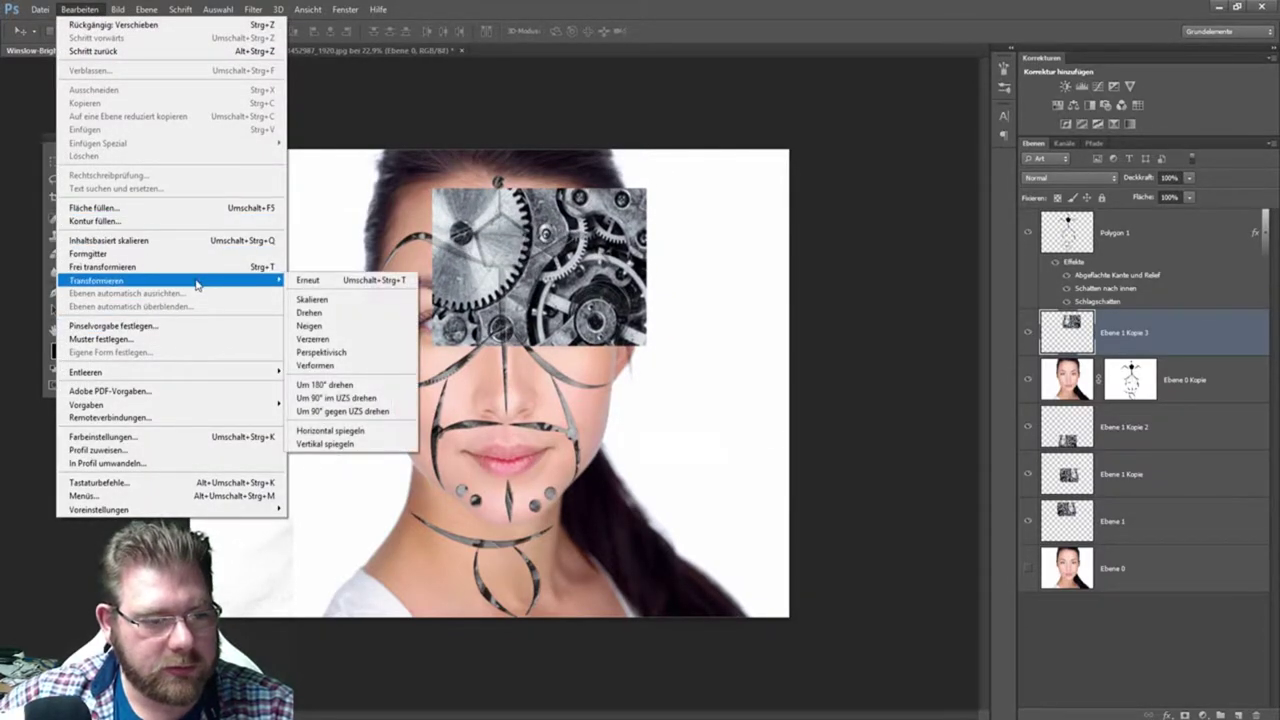
click(360, 430)
mouse_move(555, 285)
mouse_down()
mouse_move(682, 307)
mouse_move(643, 320)
mouse_up()
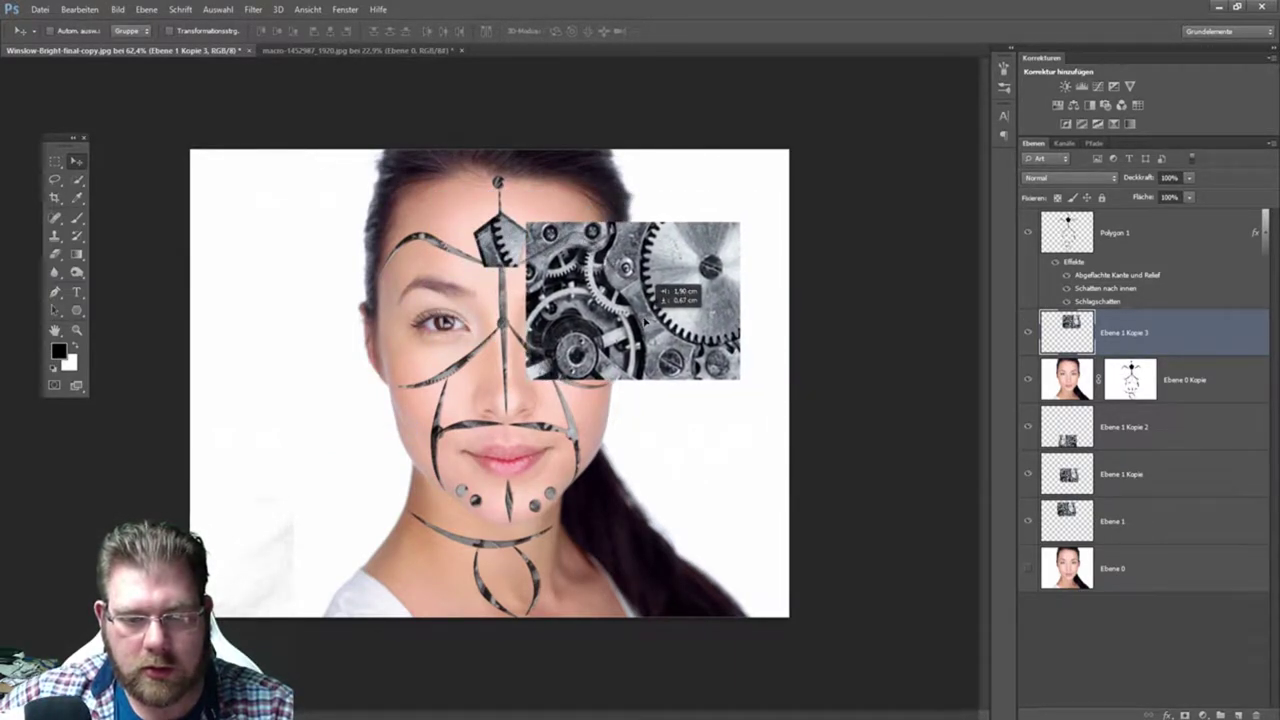
drag(1068, 332, 1090, 400)
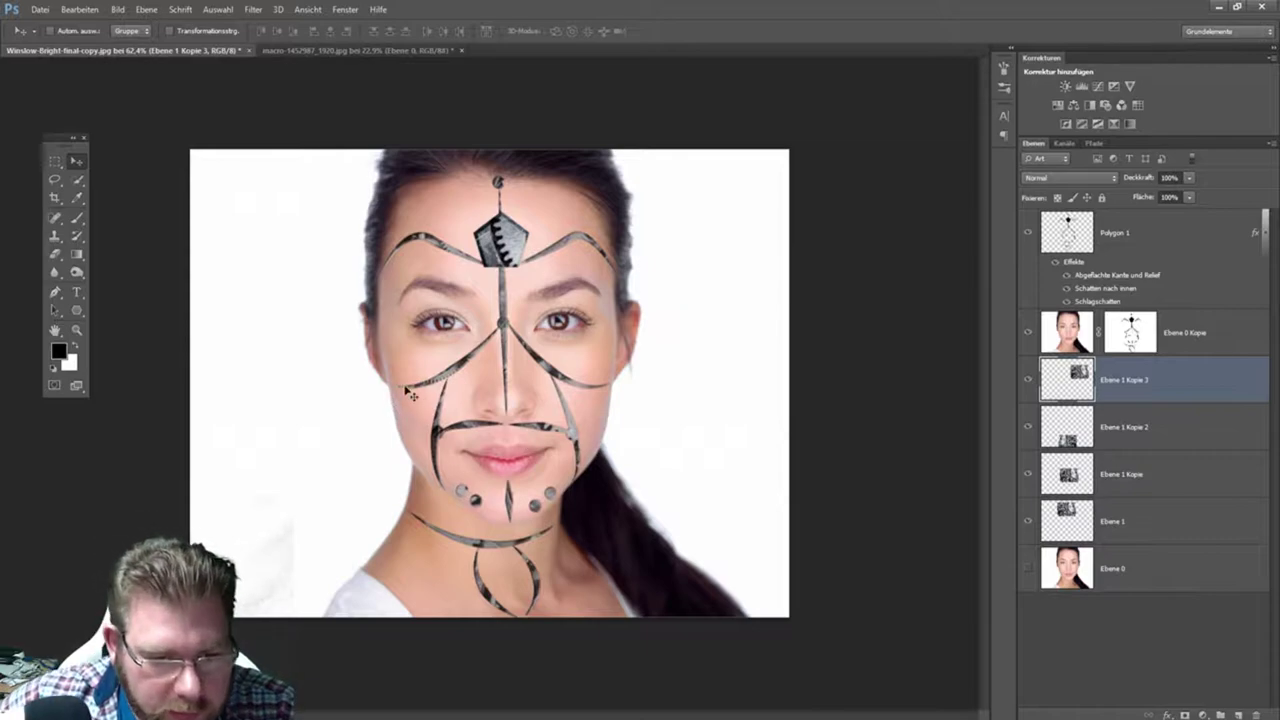
- Nudge the Ebene 1 Kopie gear texture slightly into place
click(1140, 476)
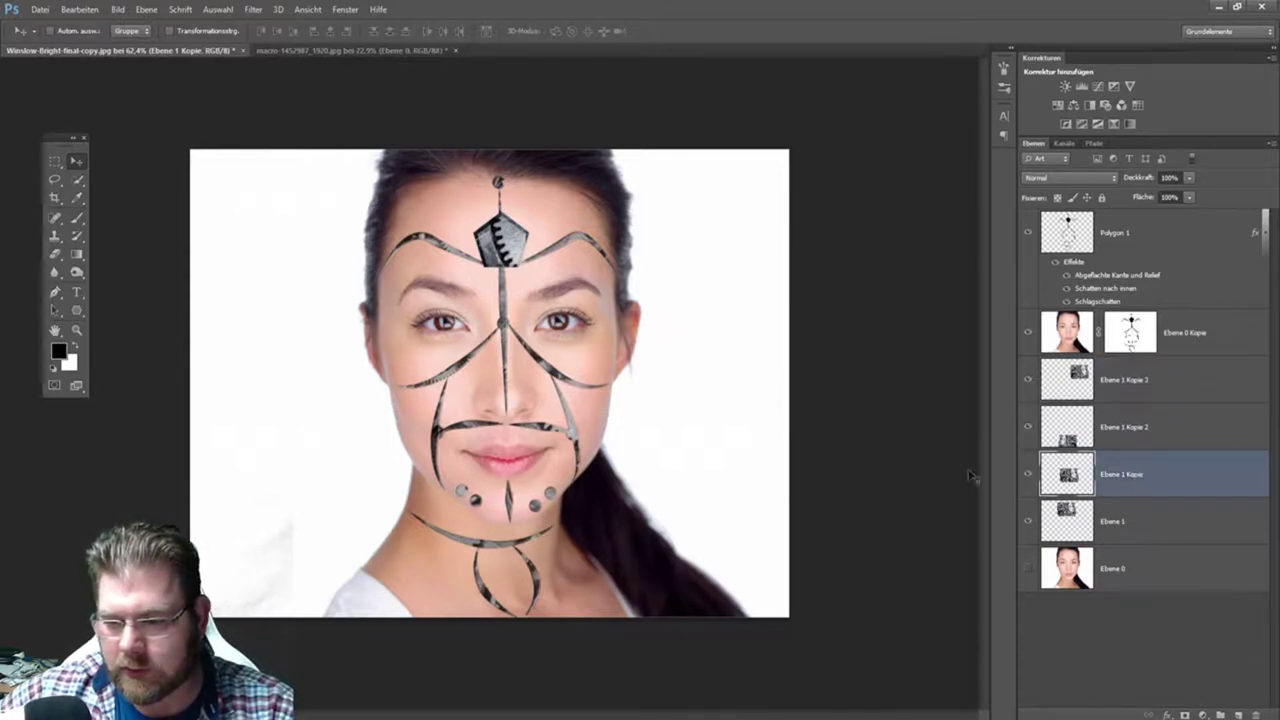
drag(488, 397, 470, 400)
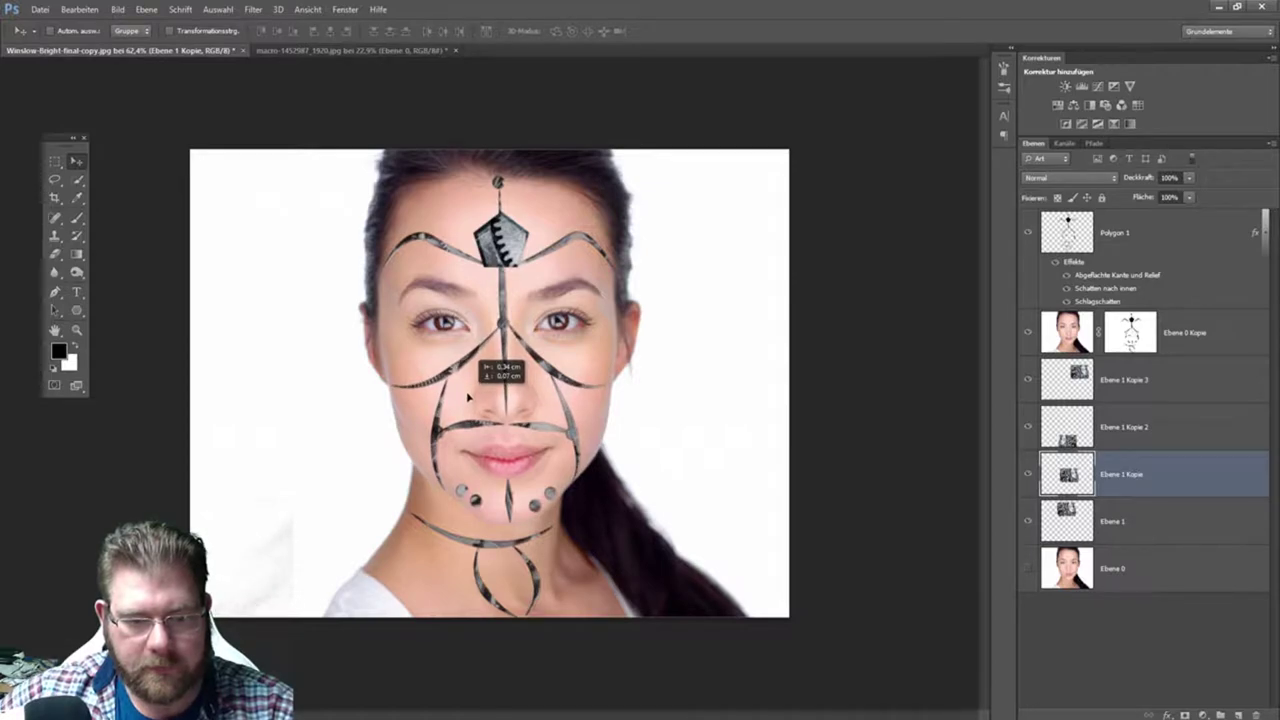
drag(469, 400, 471, 399)
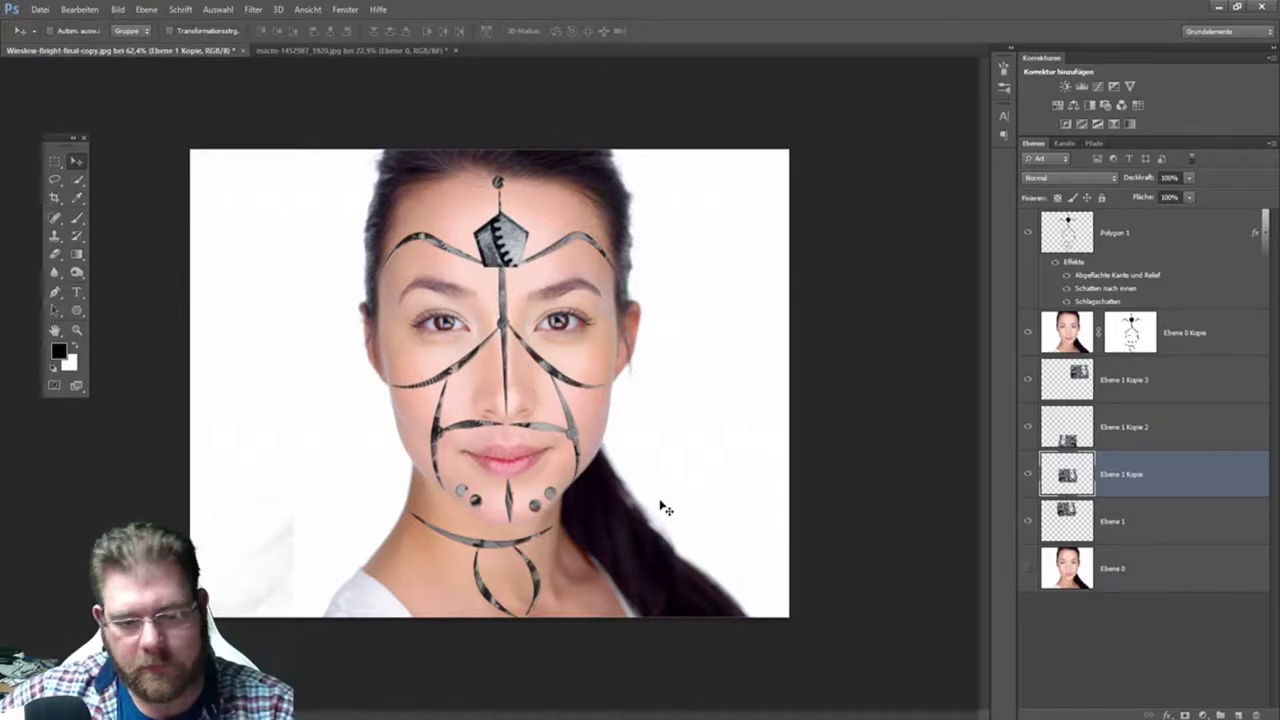
- Merge all the gear texture layers into one with Auf eine Ebene reduzieren
ctrl+click(1152, 526)
ctrl+click(1174, 386)
ctrl+click(1170, 436)
right_click(1173, 432)
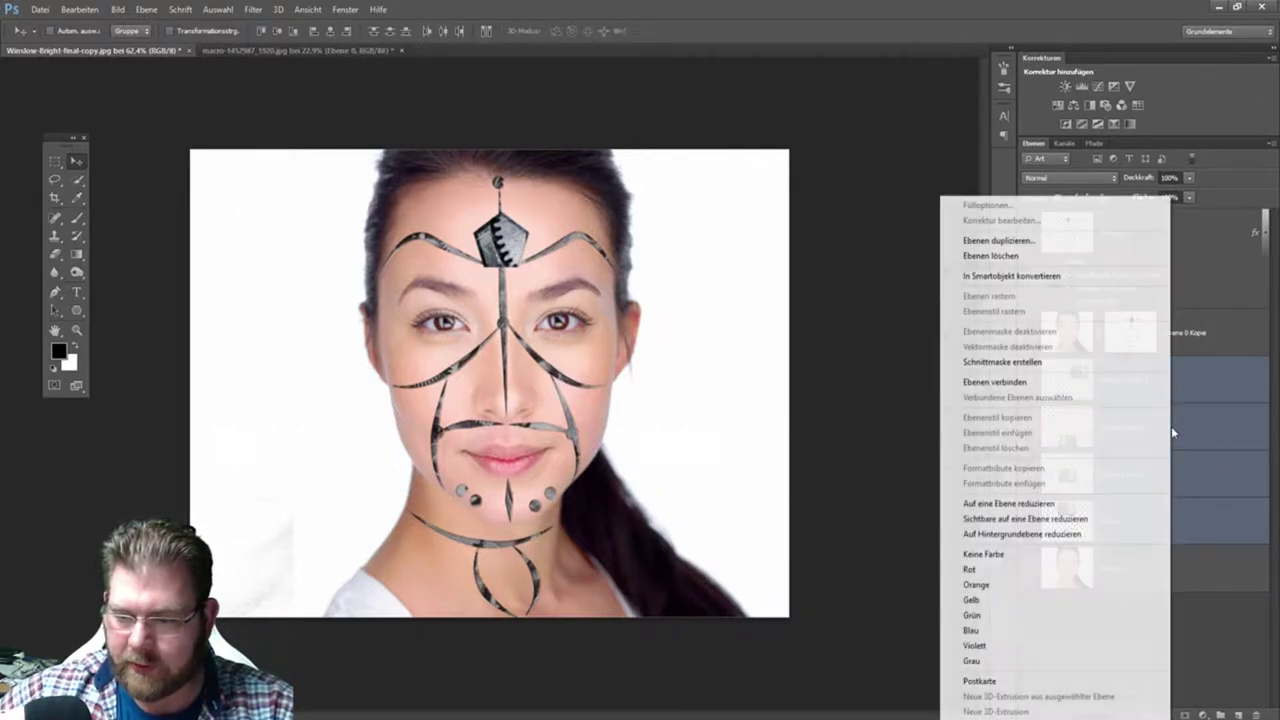
click(1050, 504)
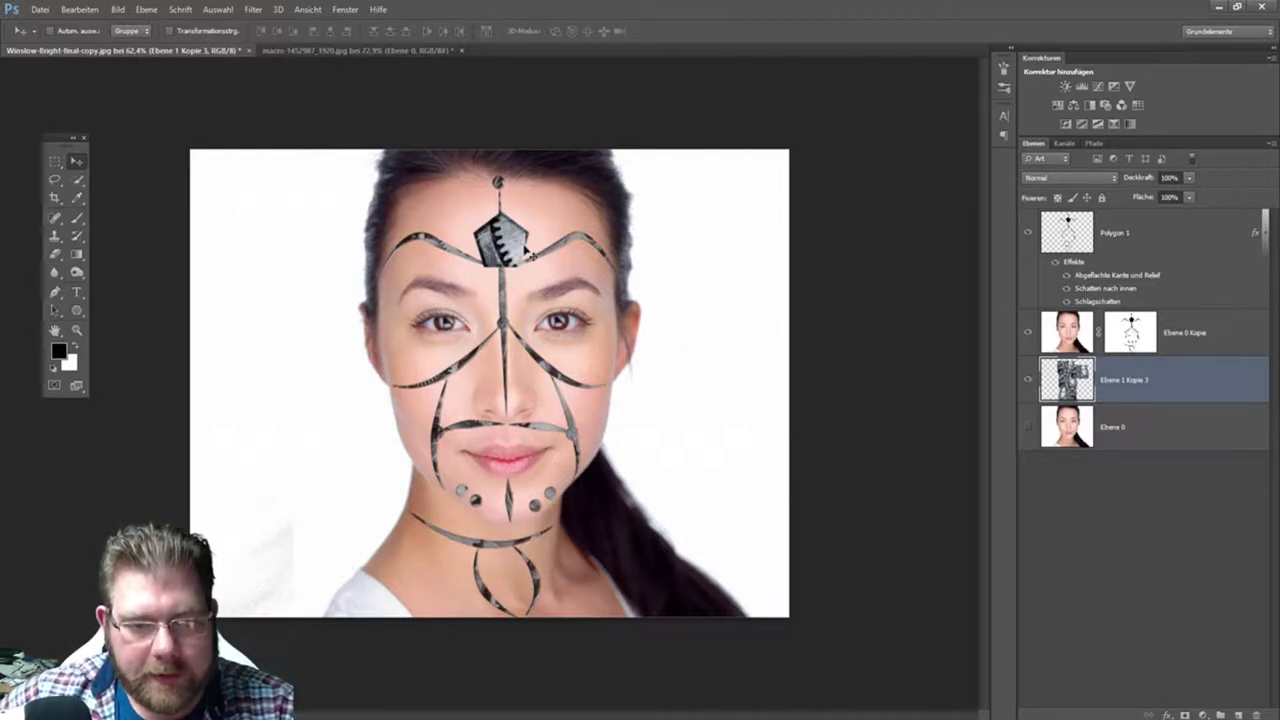
- Zoom in on the forehead to check the face lines, then zoom back out
click(77, 330)
mouse_move(604, 270)
mouse_down()
mouse_move(620, 230)
mouse_move(521, 233)
mouse_up()
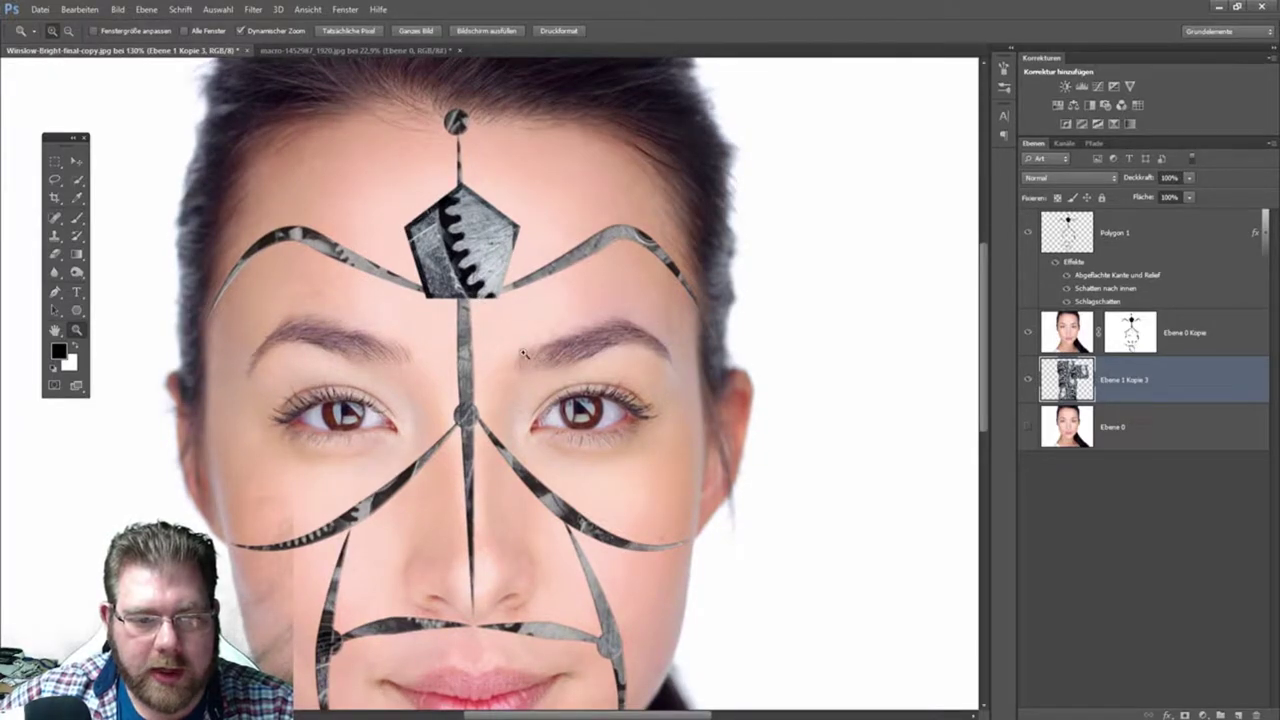
drag(523, 352, 495, 352)
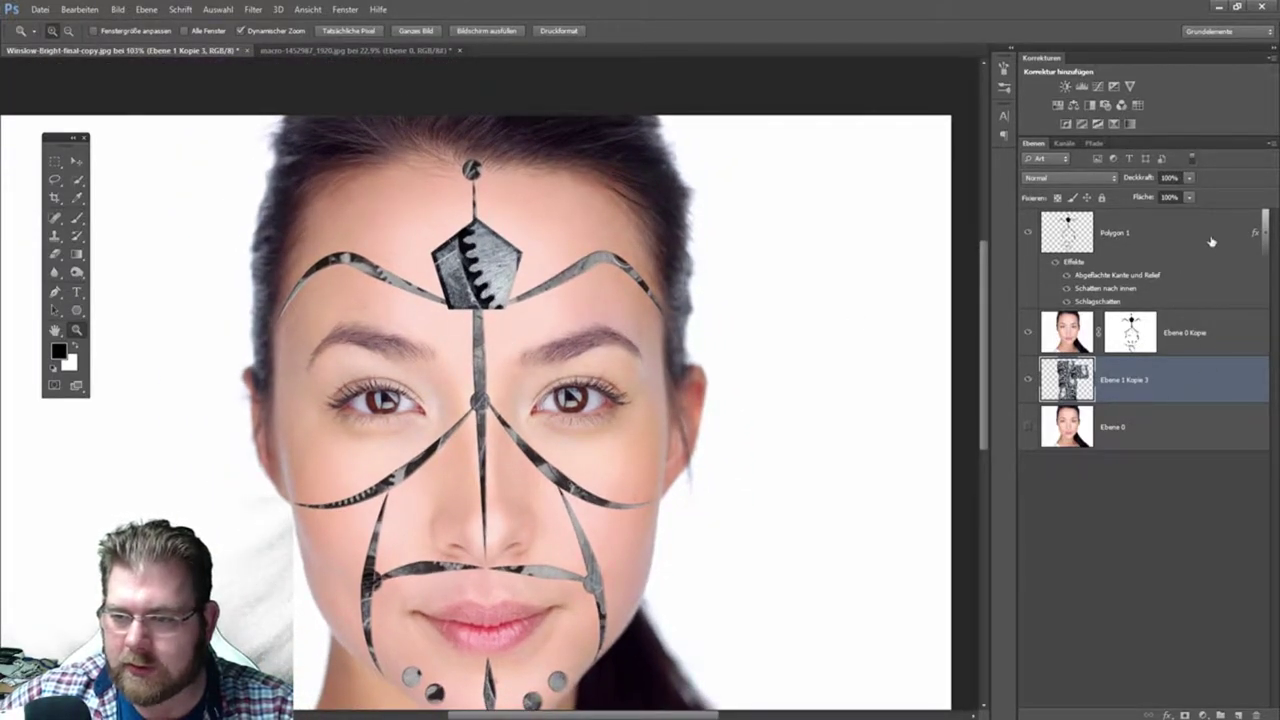
double_click(1211, 242)
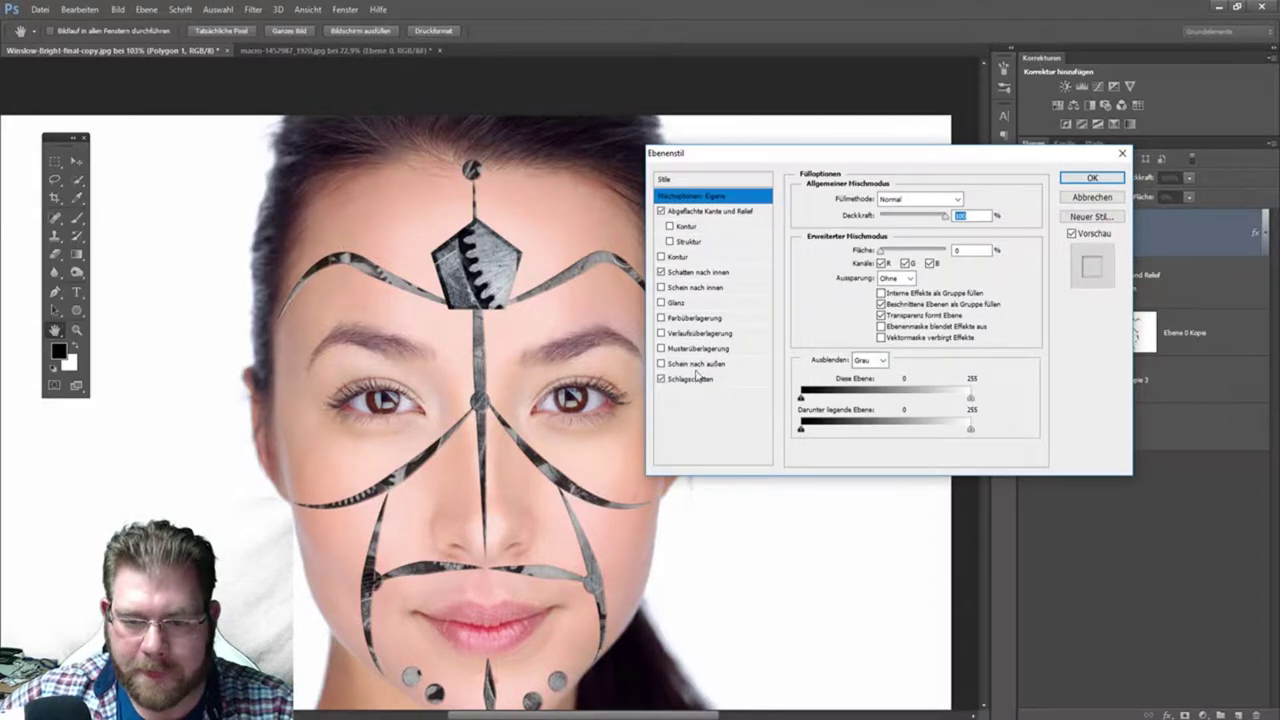
- Set the bevel highlight to Multiplizieren with a skin-tone colour sampled from the forehead
click(695, 380)
click(700, 272)
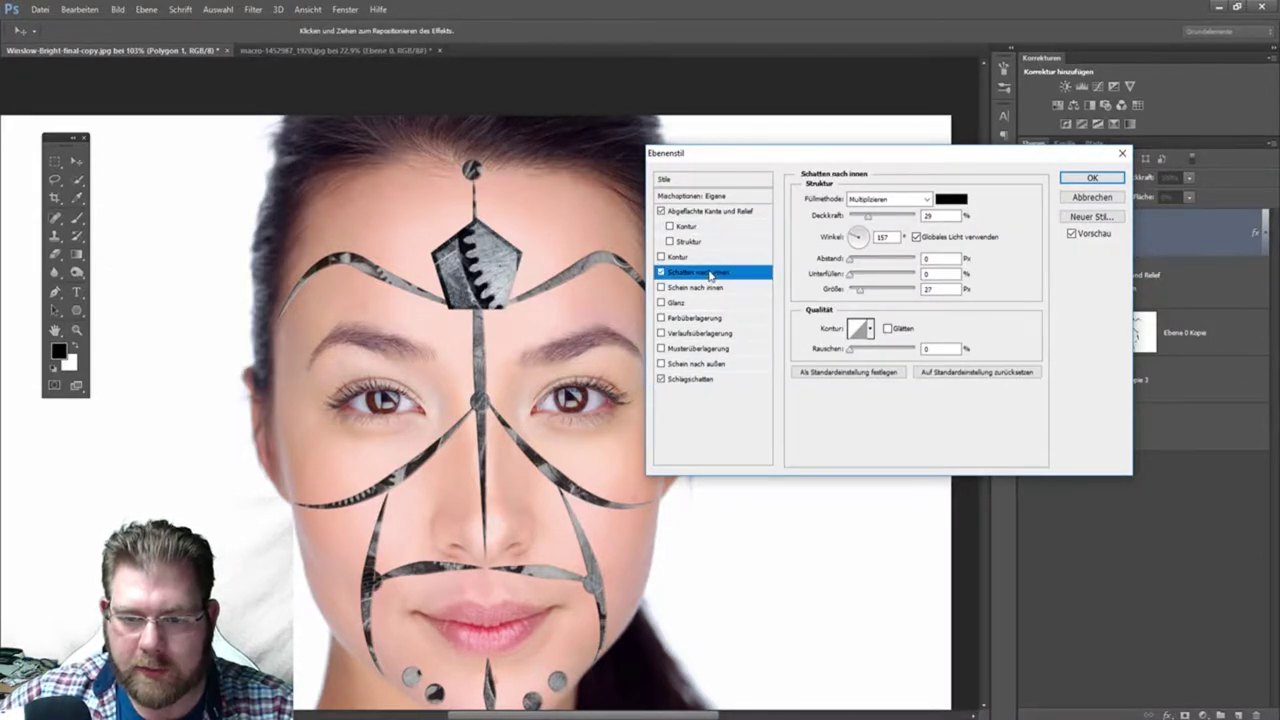
click(706, 211)
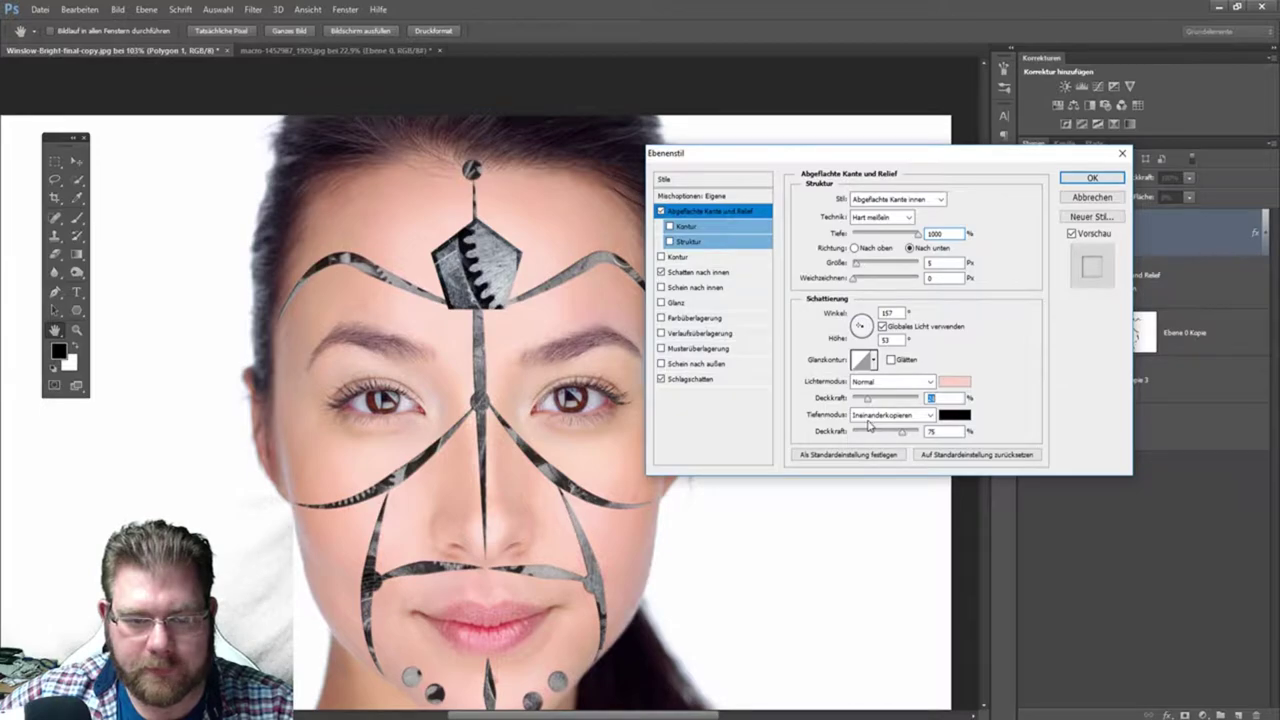
click(927, 385)
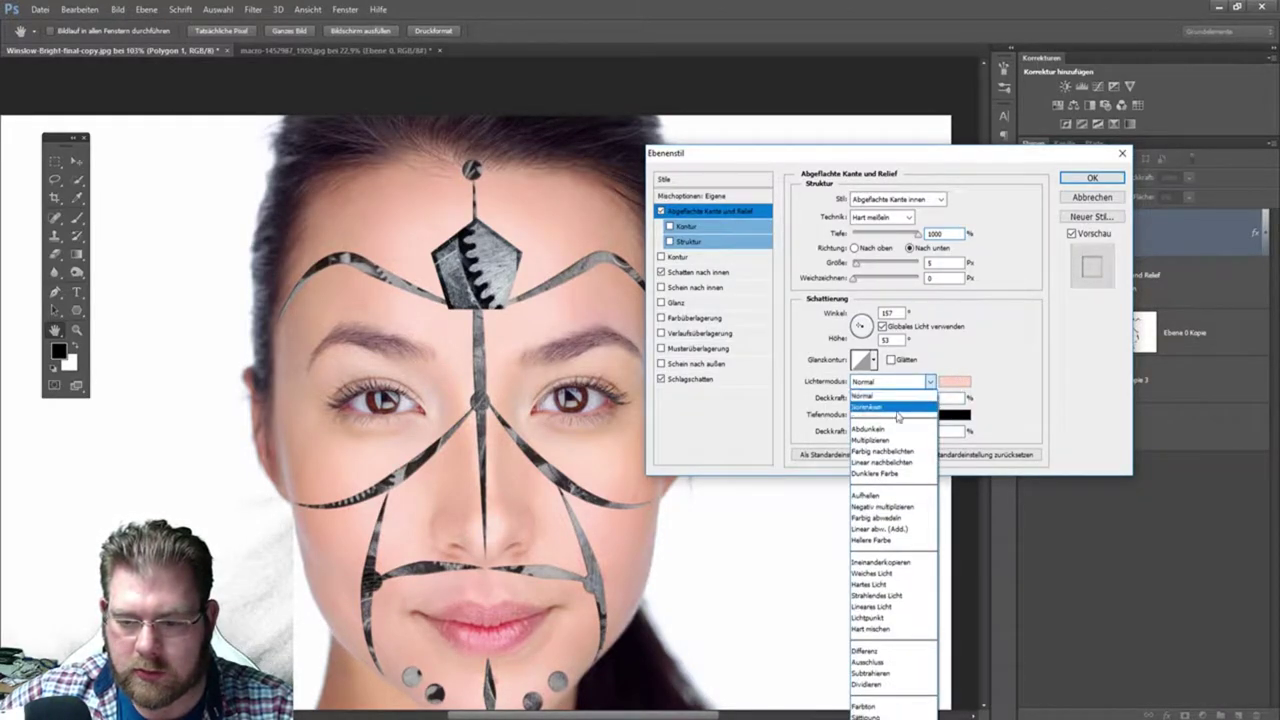
click(900, 440)
click(952, 382)
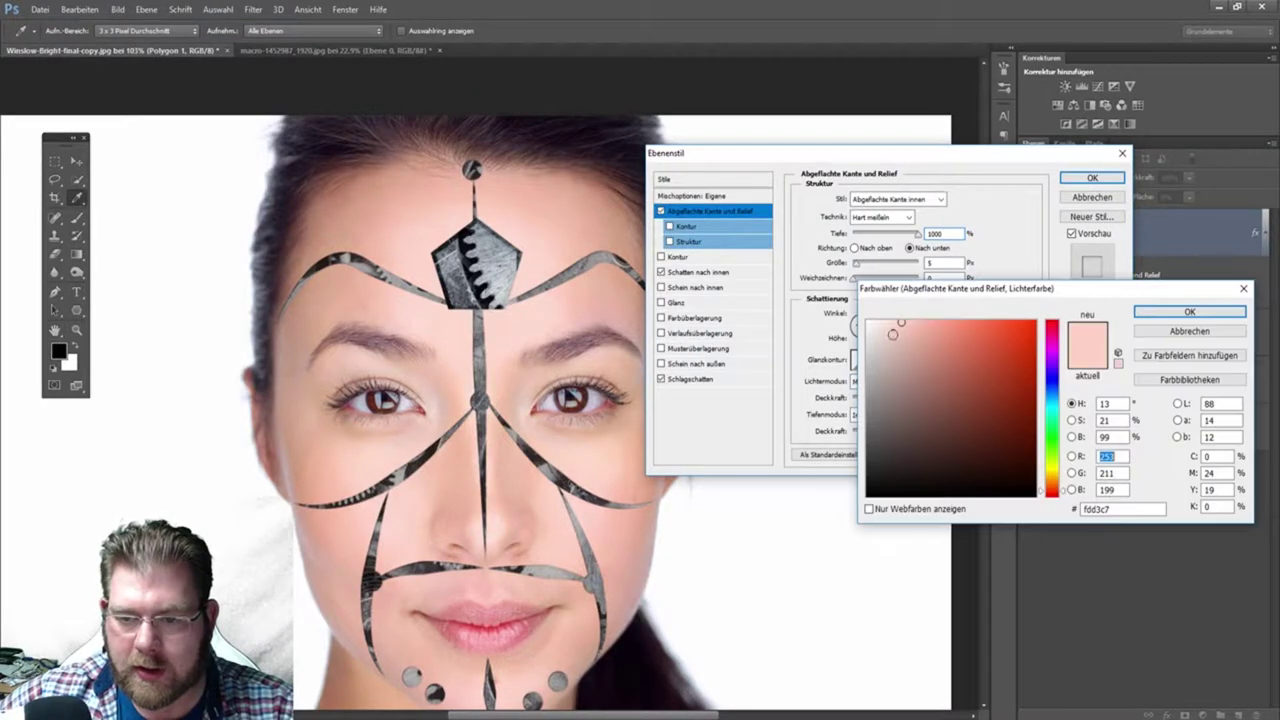
mouse_move(936, 425)
mouse_down()
mouse_move(978, 325)
mouse_move(948, 357)
mouse_move(992, 469)
mouse_move(1042, 500)
mouse_move(1006, 398)
mouse_up()
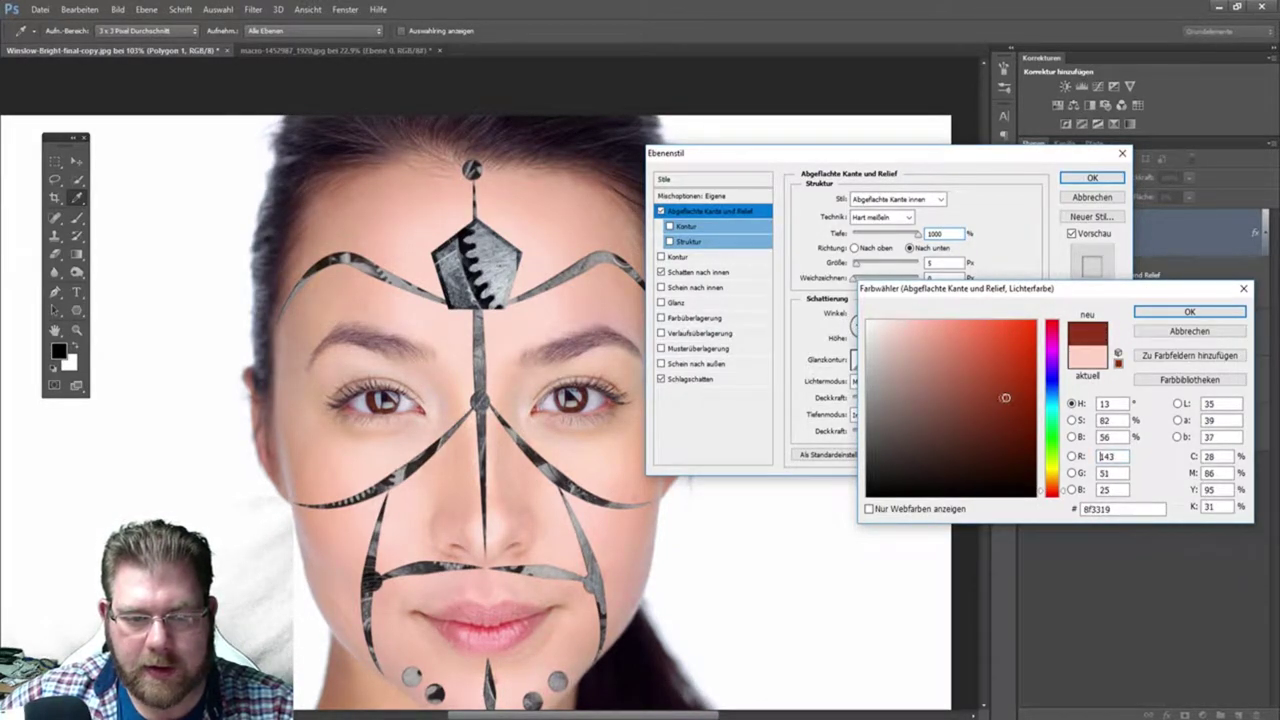
click(552, 220)
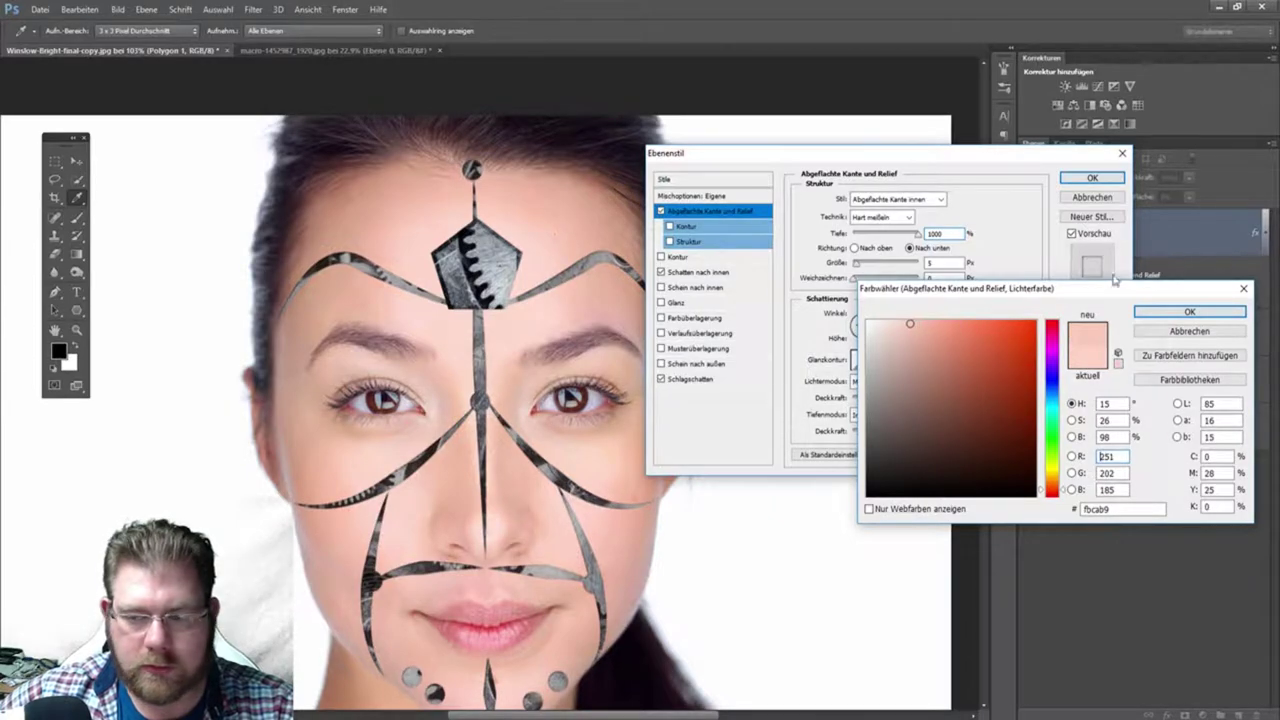
click(1190, 311)
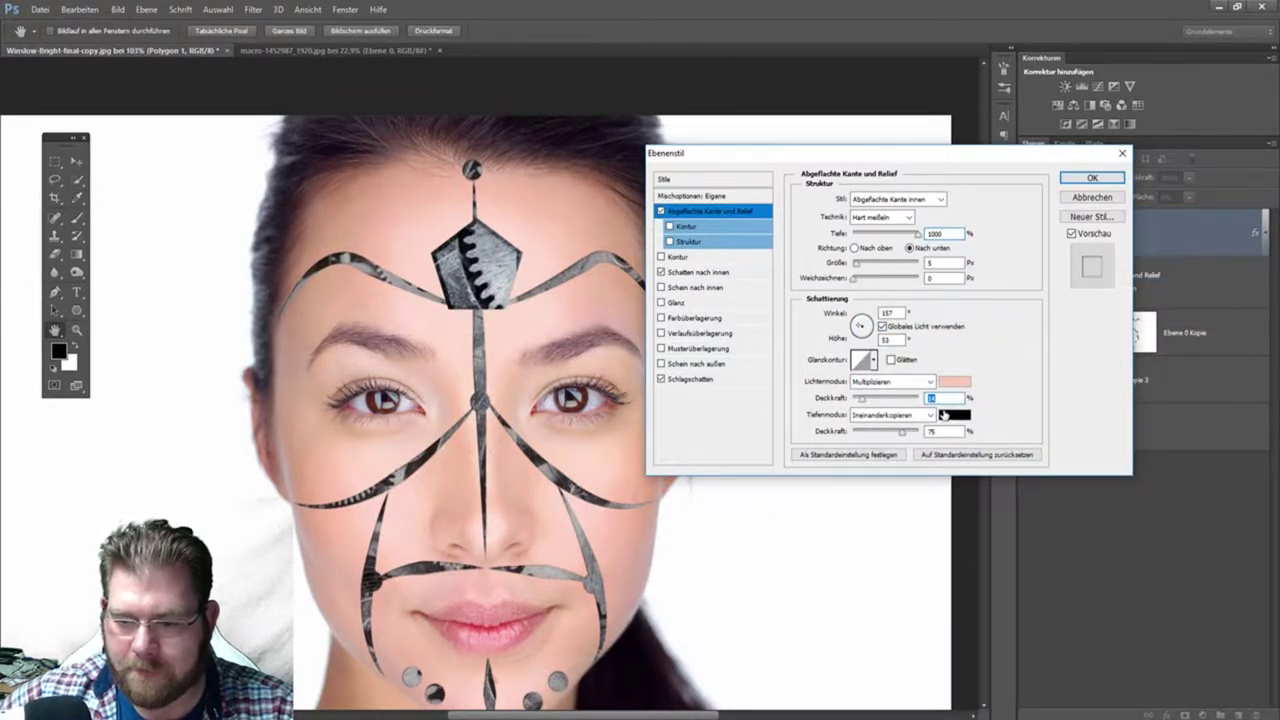
- Adjust bevel shadow opacity, reduce bevel size from 5 to 1, darken the drop shadow, and apply
mouse_move(903, 436)
mouse_down()
mouse_move(917, 436)
mouse_move(902, 446)
mouse_up()
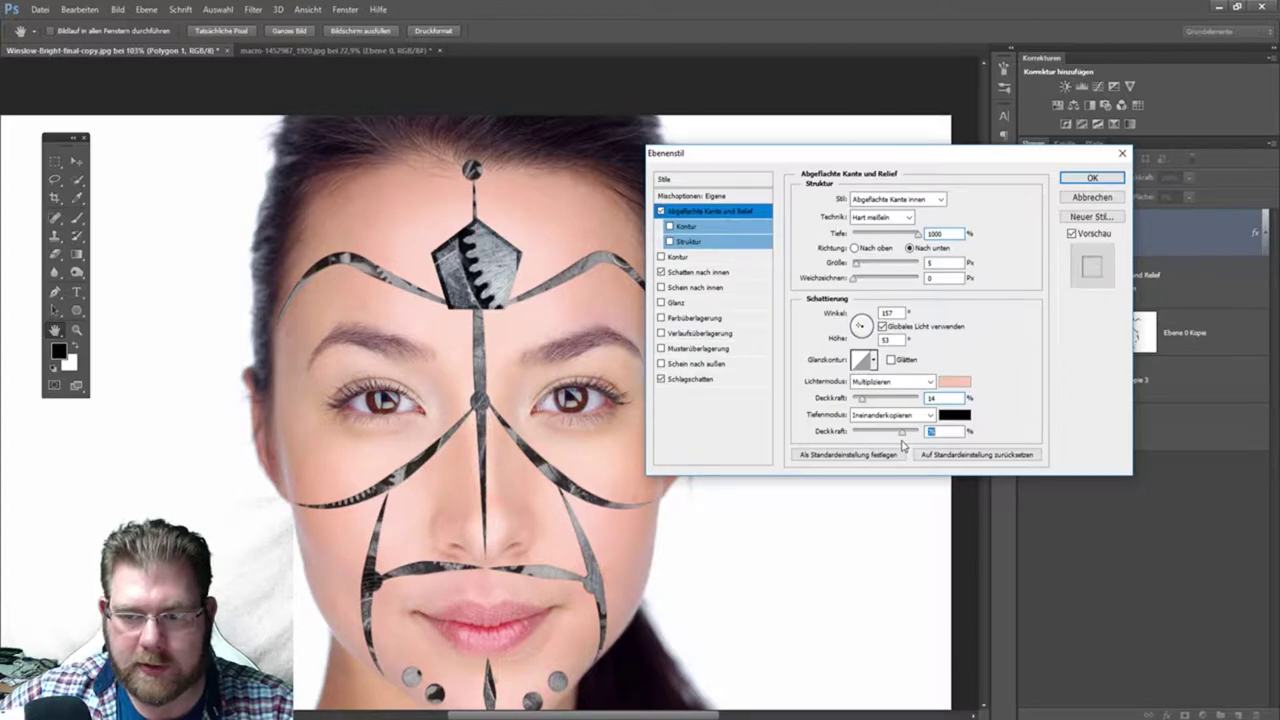
drag(857, 266, 857, 268)
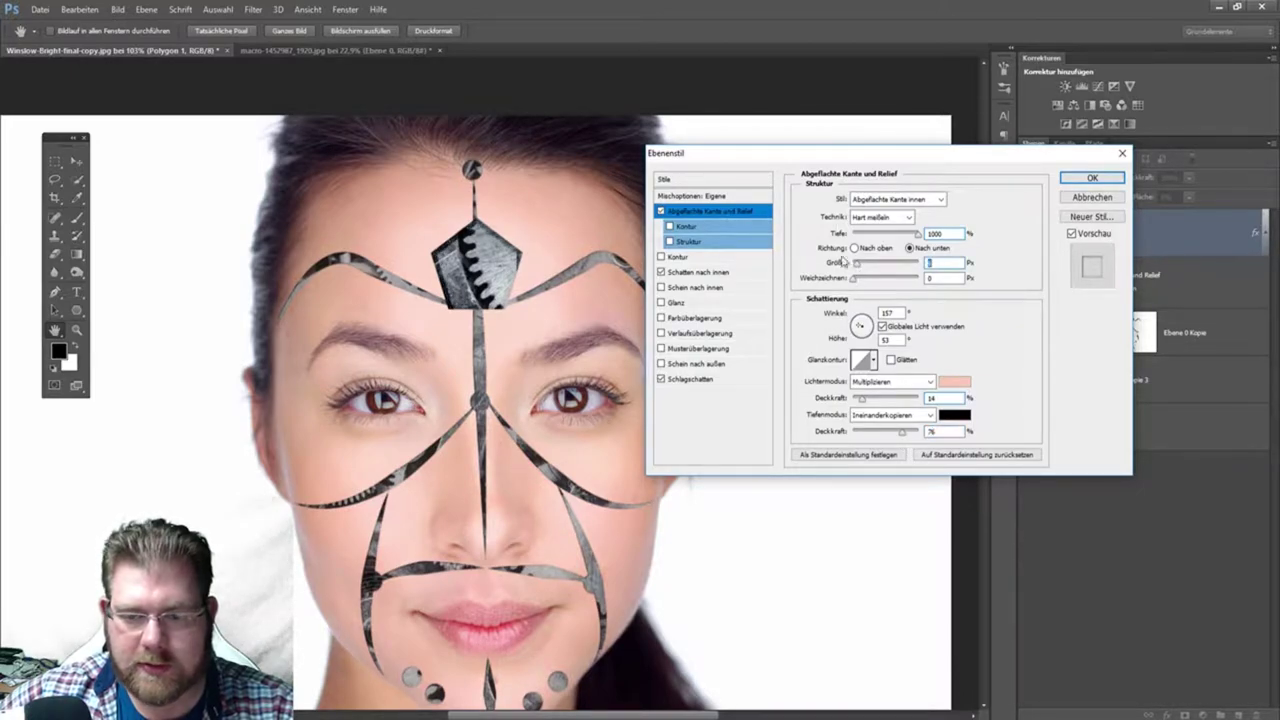
click(688, 380)
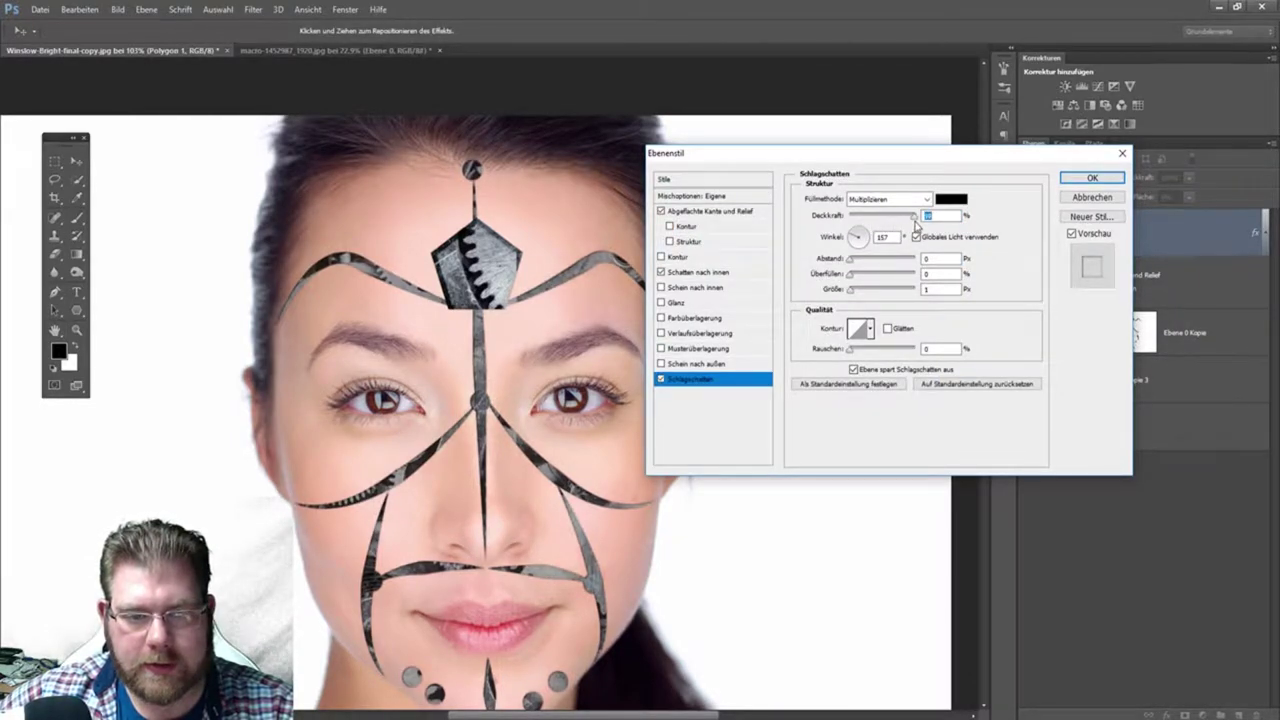
drag(877, 217, 911, 216)
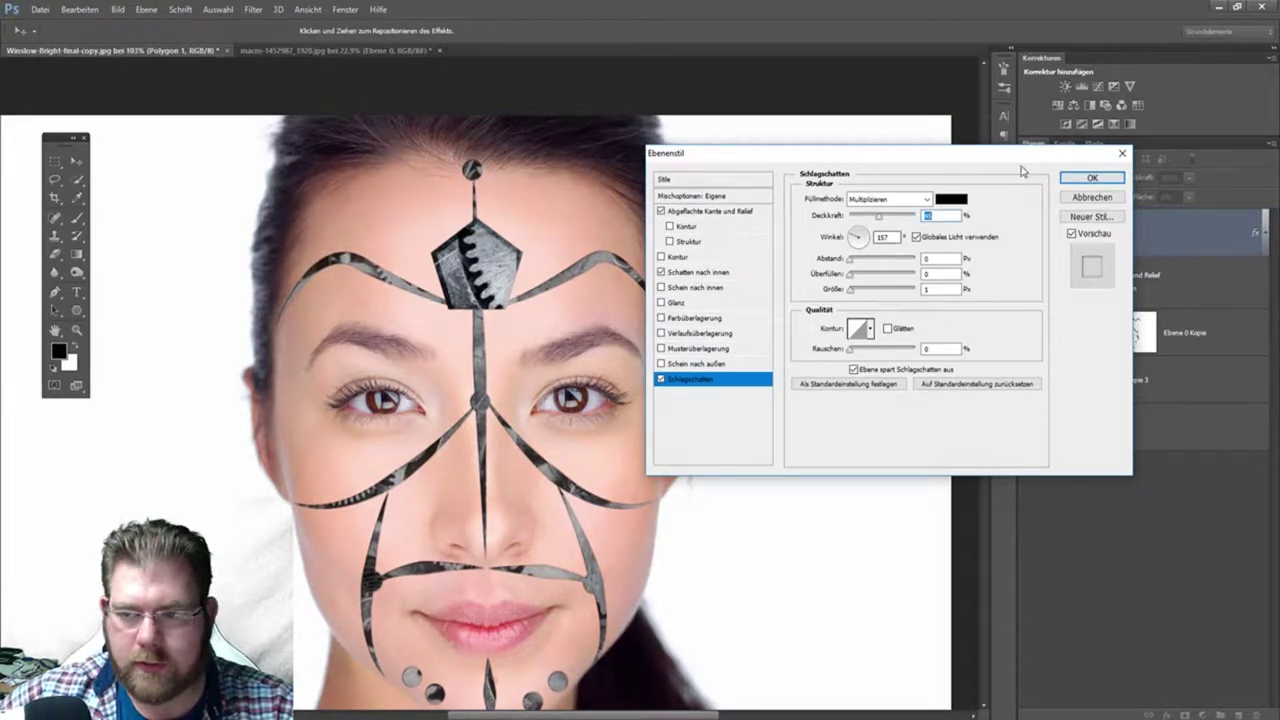
click(1092, 178)
- Zoom out to review the whole portrait, deselect Polygon 1, and bring up the Datei menu
scroll(507, 393, down, 3)
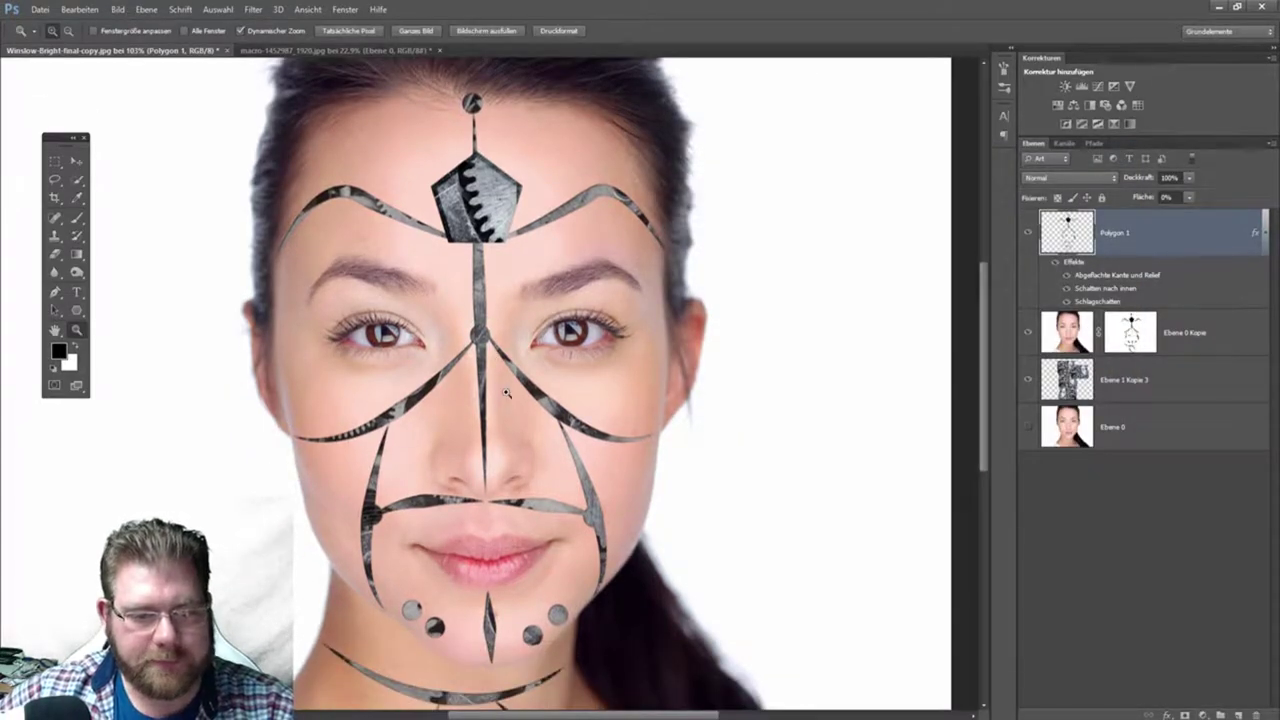
scroll(507, 393, down, 3)
scroll(507, 393, up, 1)
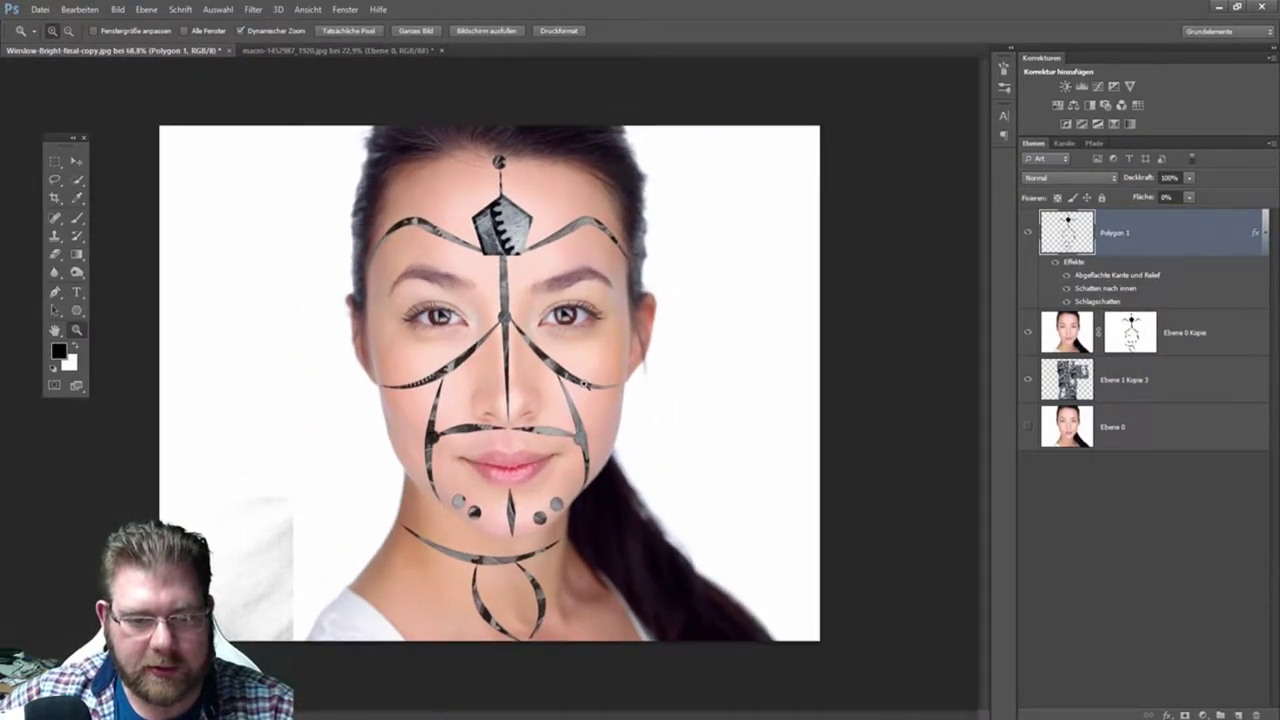
scroll(592, 392, up, 1)
scroll(592, 392, down, 2)
scroll(592, 392, up, 1)
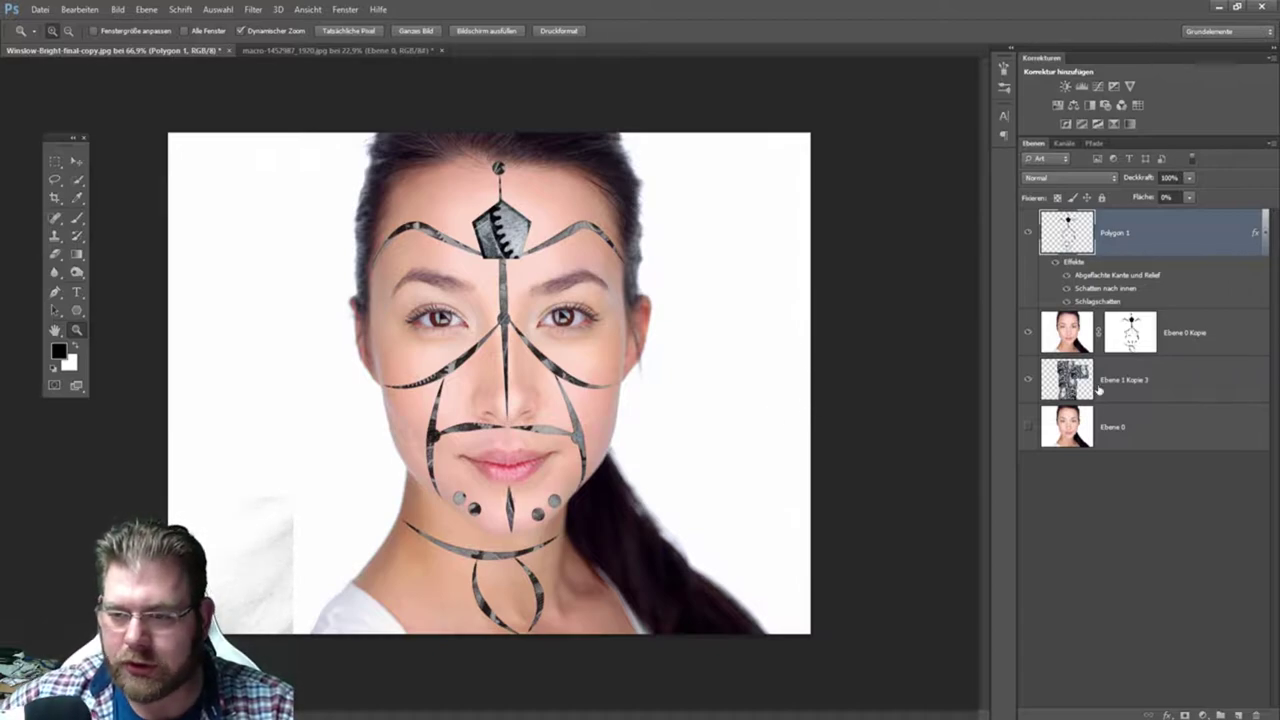
click(1105, 490)
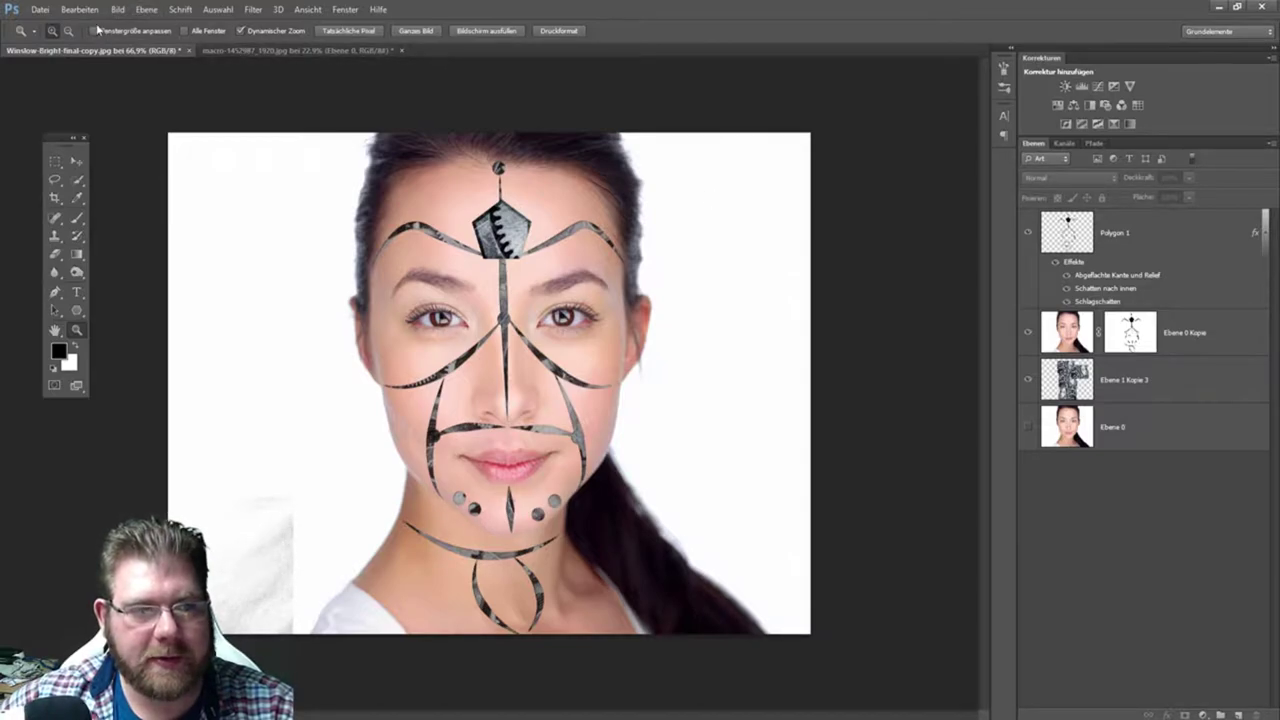
click(40, 9)
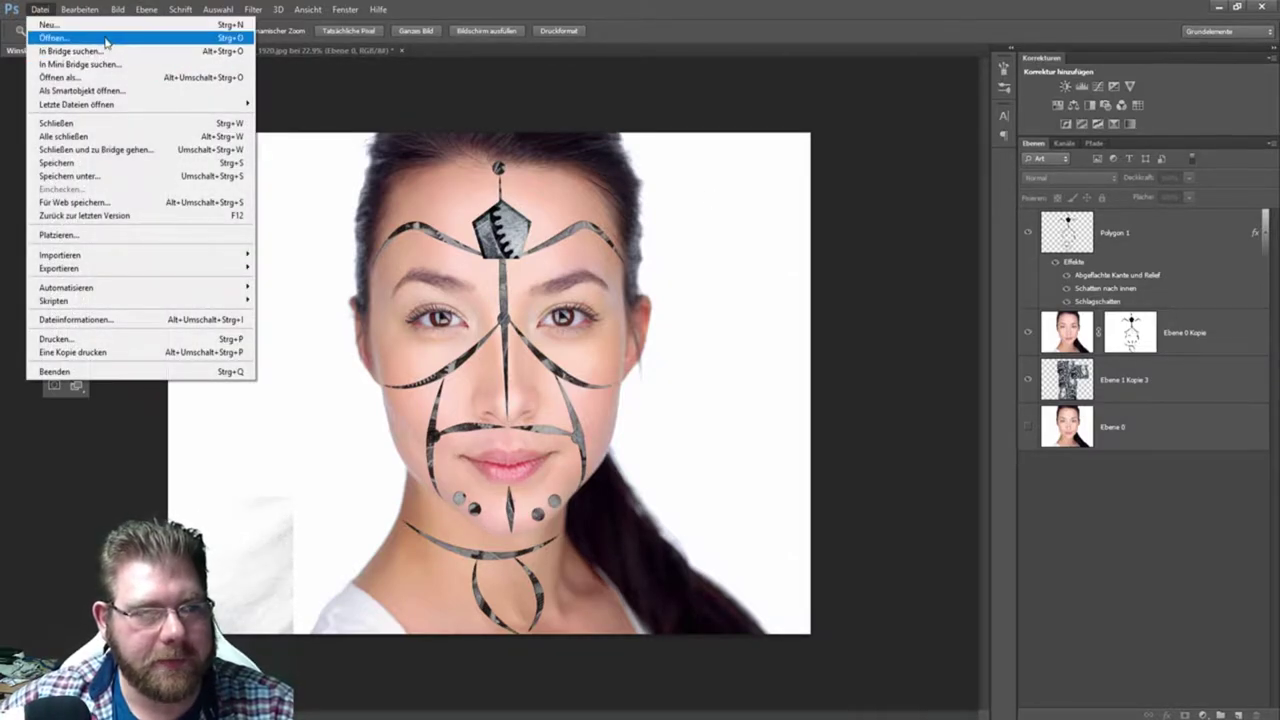
- Open camera-lens-458045_1920.jpg as a new document
click(160, 38)
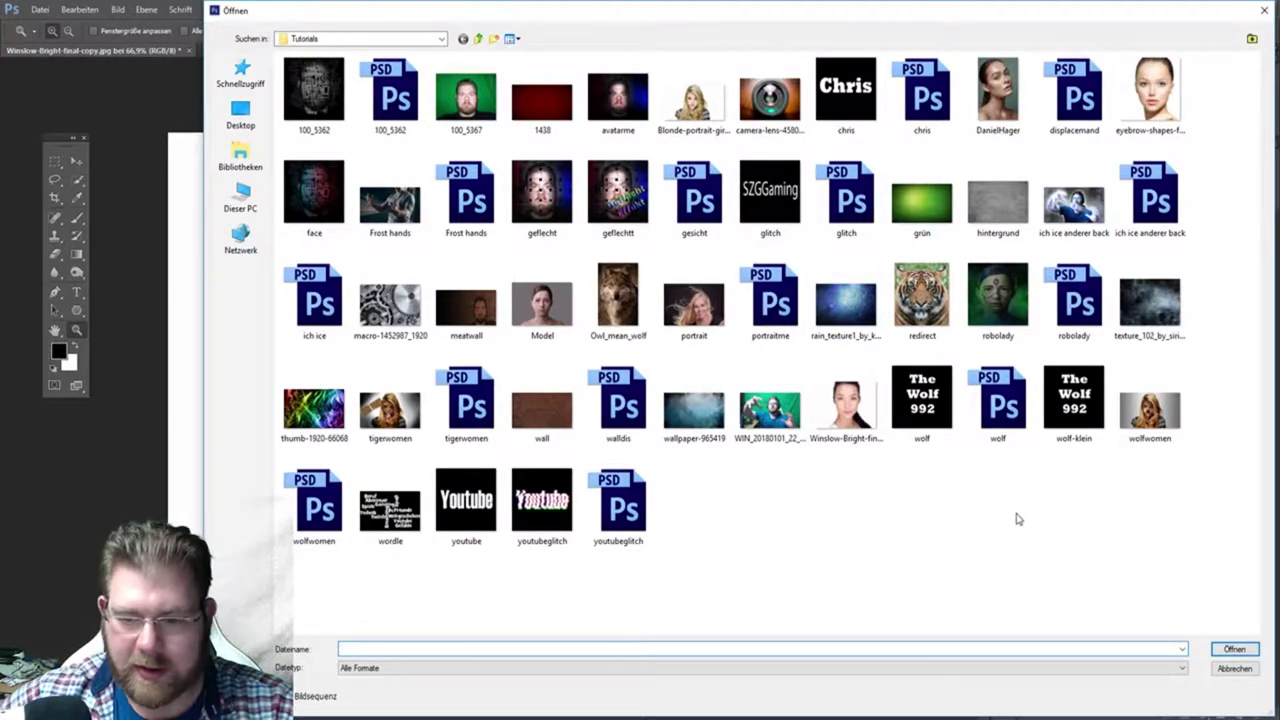
click(770, 95)
mouse_move(770, 97)
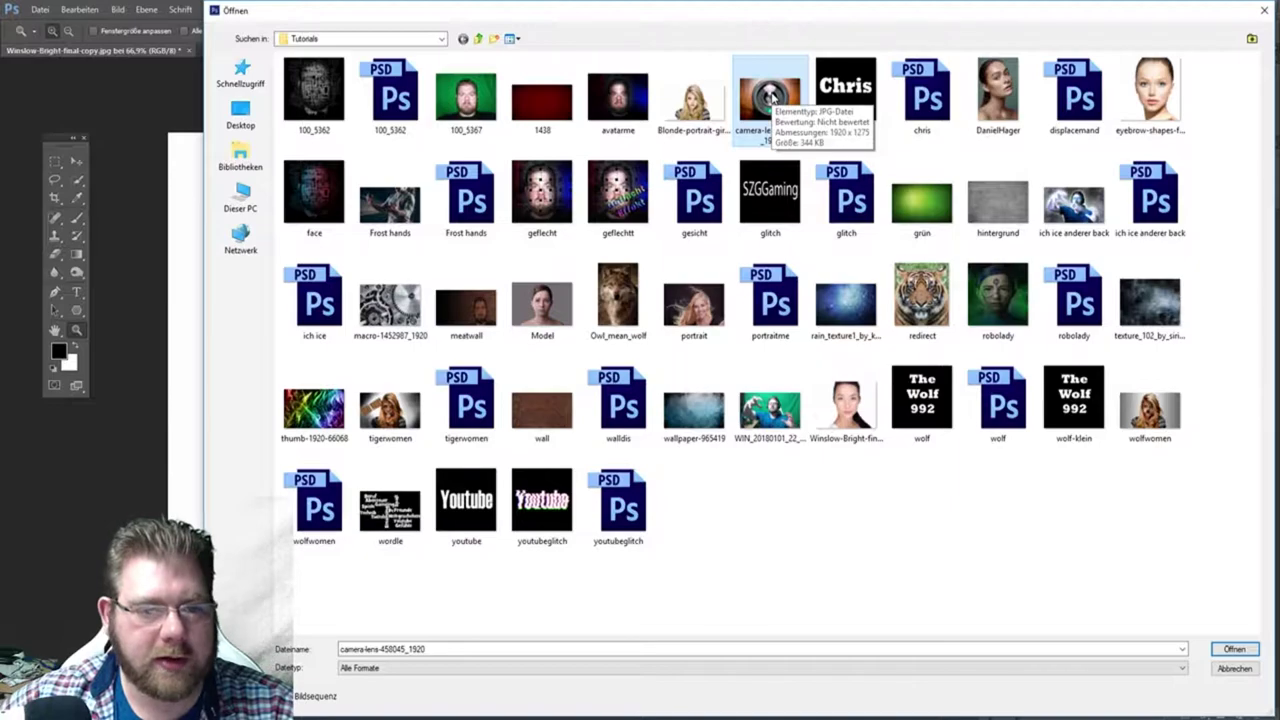
click(1234, 649)
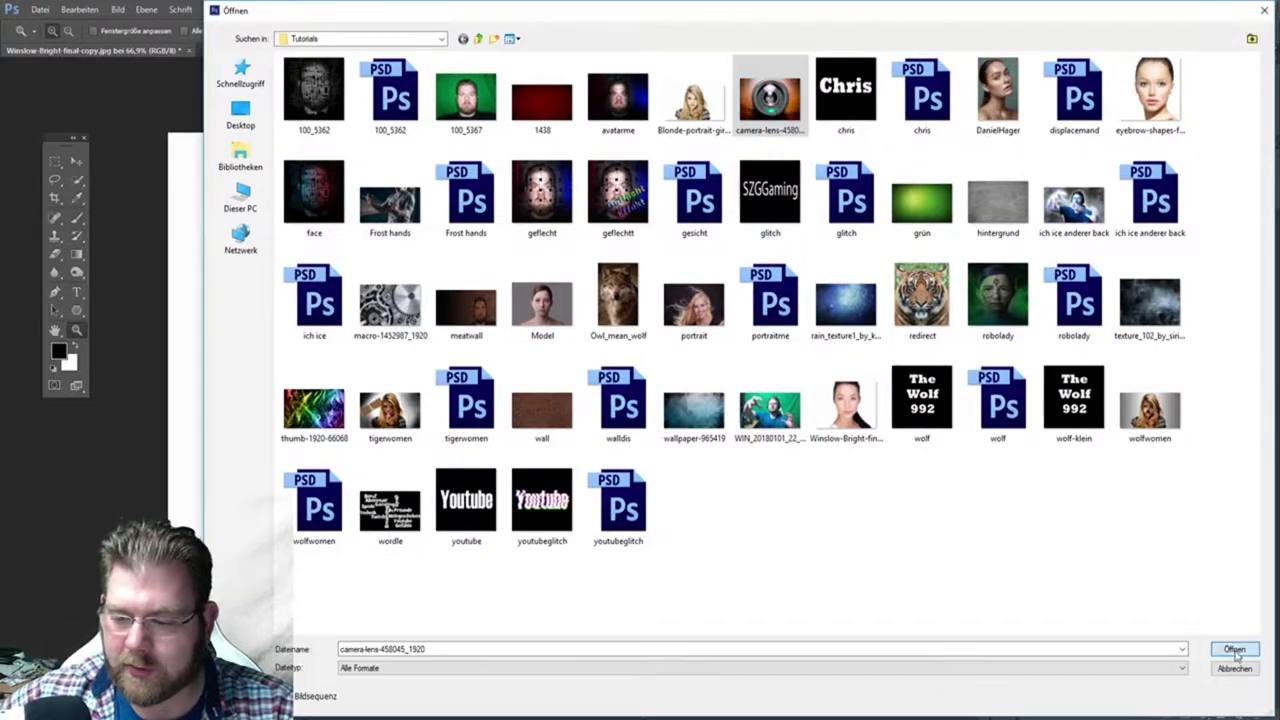
double_click(1128, 242)
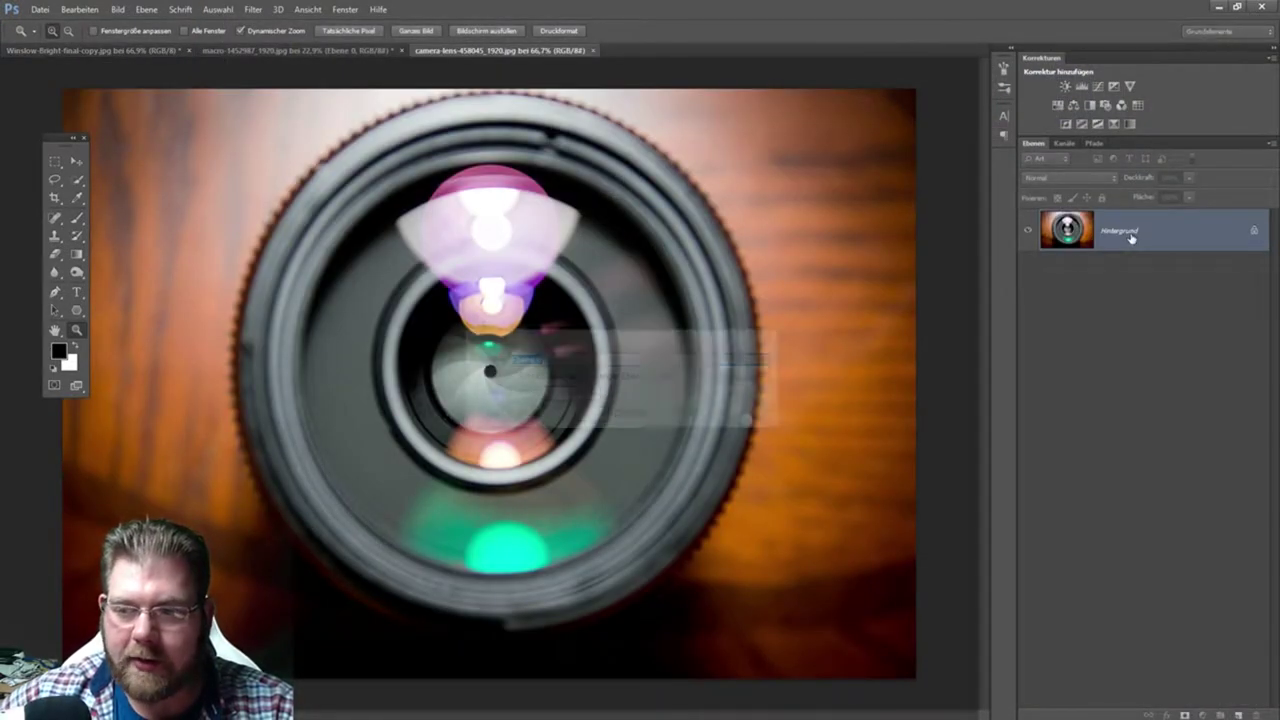
- Unlock the background, Quick Select the round lens along its rim, and copy it to a new layer
click(743, 360)
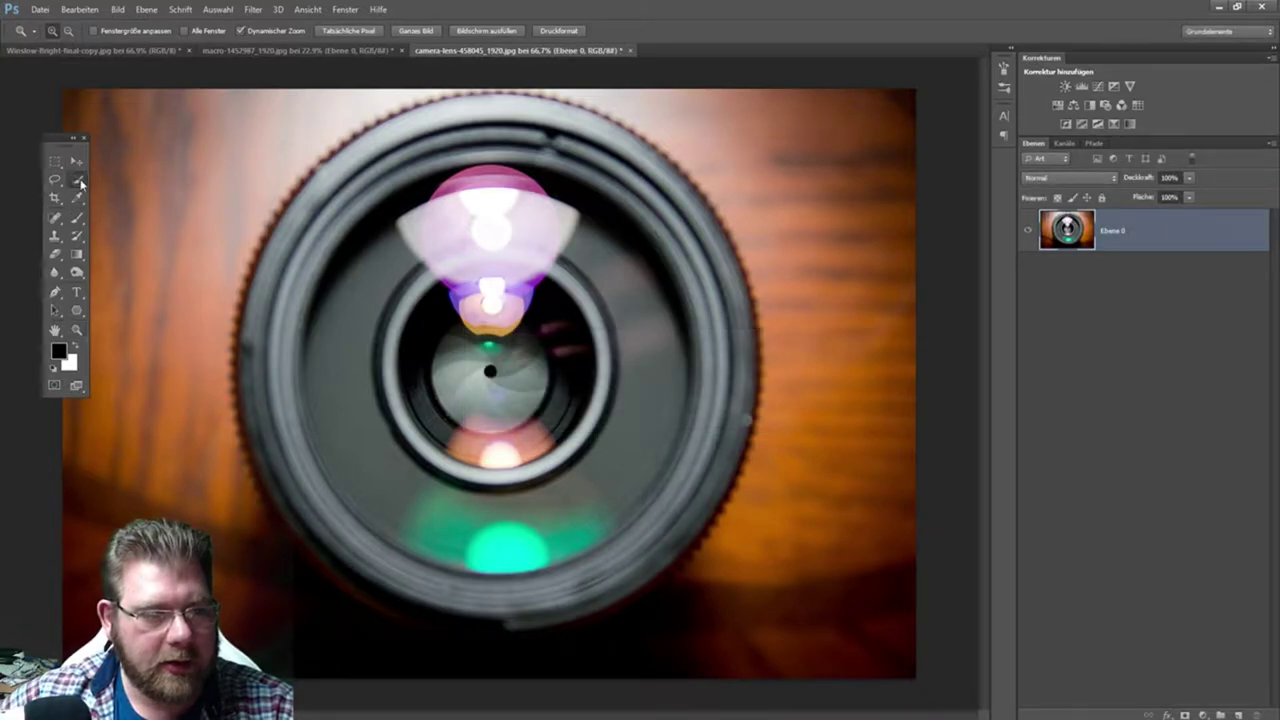
click(77, 180)
mouse_move(430, 388)
mouse_down()
mouse_move(680, 358)
mouse_move(640, 505)
mouse_move(297, 397)
mouse_move(562, 143)
mouse_move(695, 255)
mouse_up()
mouse_move(710, 310)
mouse_down()
mouse_move(650, 505)
mouse_move(390, 585)
mouse_move(270, 360)
mouse_move(390, 160)
mouse_move(570, 150)
mouse_up()
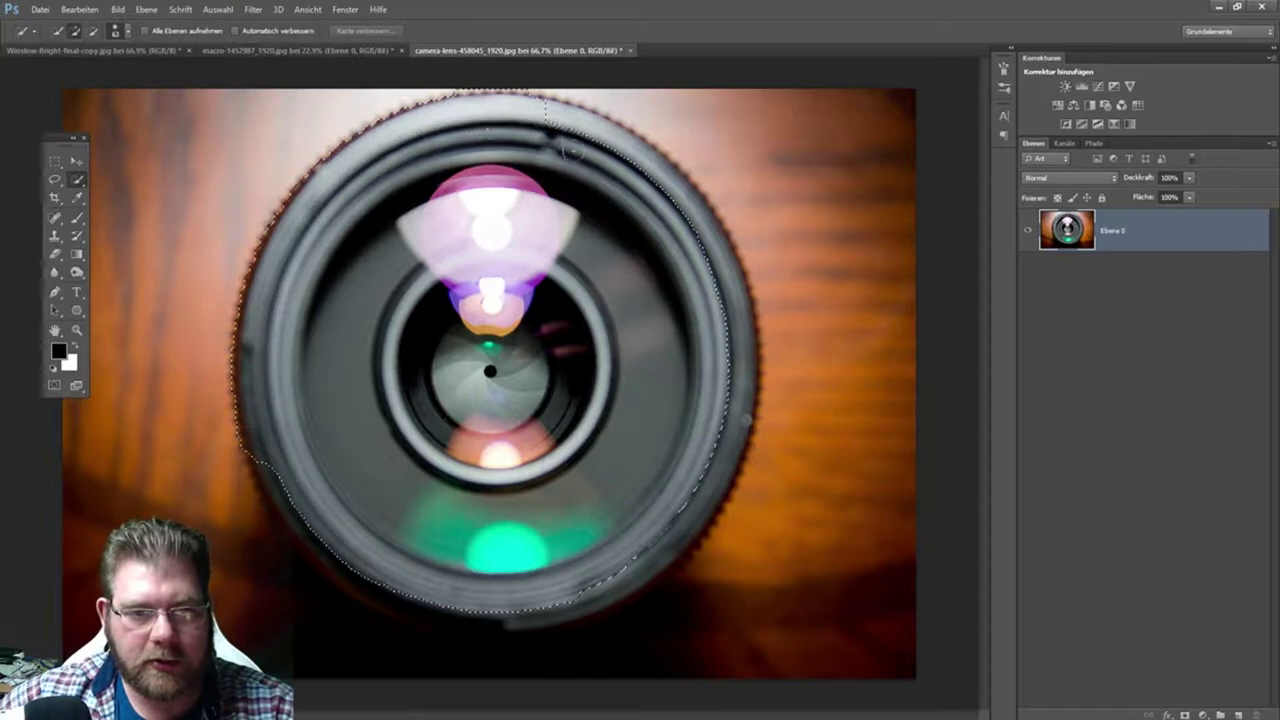
mouse_move(697, 235)
mouse_down()
mouse_move(514, 623)
mouse_move(568, 601)
mouse_move(395, 595)
mouse_move(290, 490)
mouse_move(338, 547)
mouse_move(422, 582)
mouse_up()
mouse_move(545, 597)
mouse_down()
mouse_move(443, 600)
mouse_move(343, 568)
mouse_up()
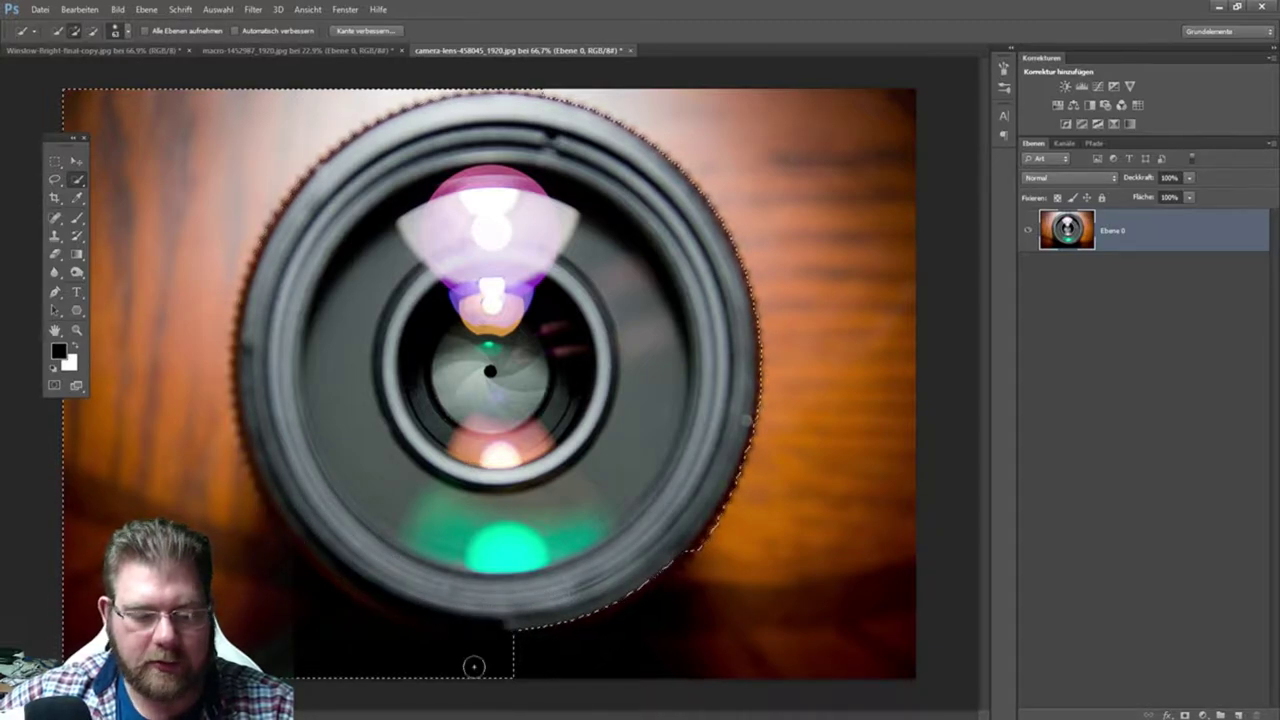
mouse_move(469, 674)
mouse_down()
mouse_move(249, 593)
mouse_move(297, 535)
mouse_up()
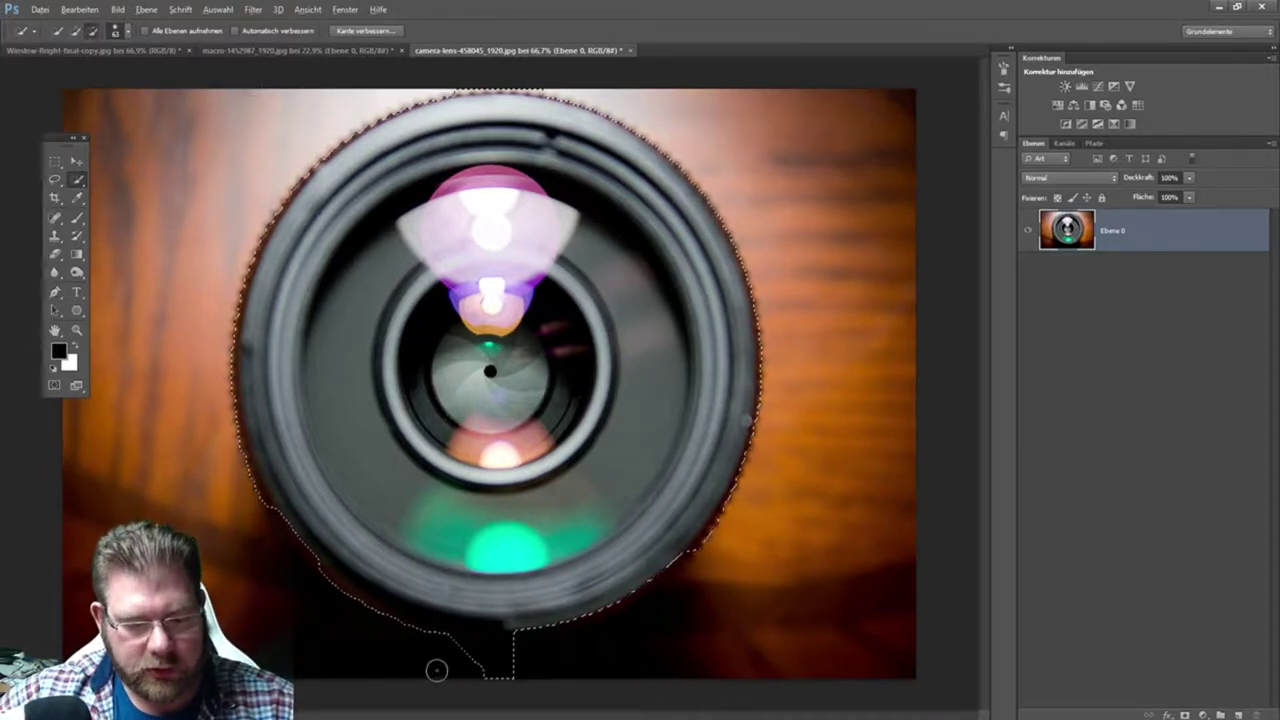
drag(434, 669, 534, 669)
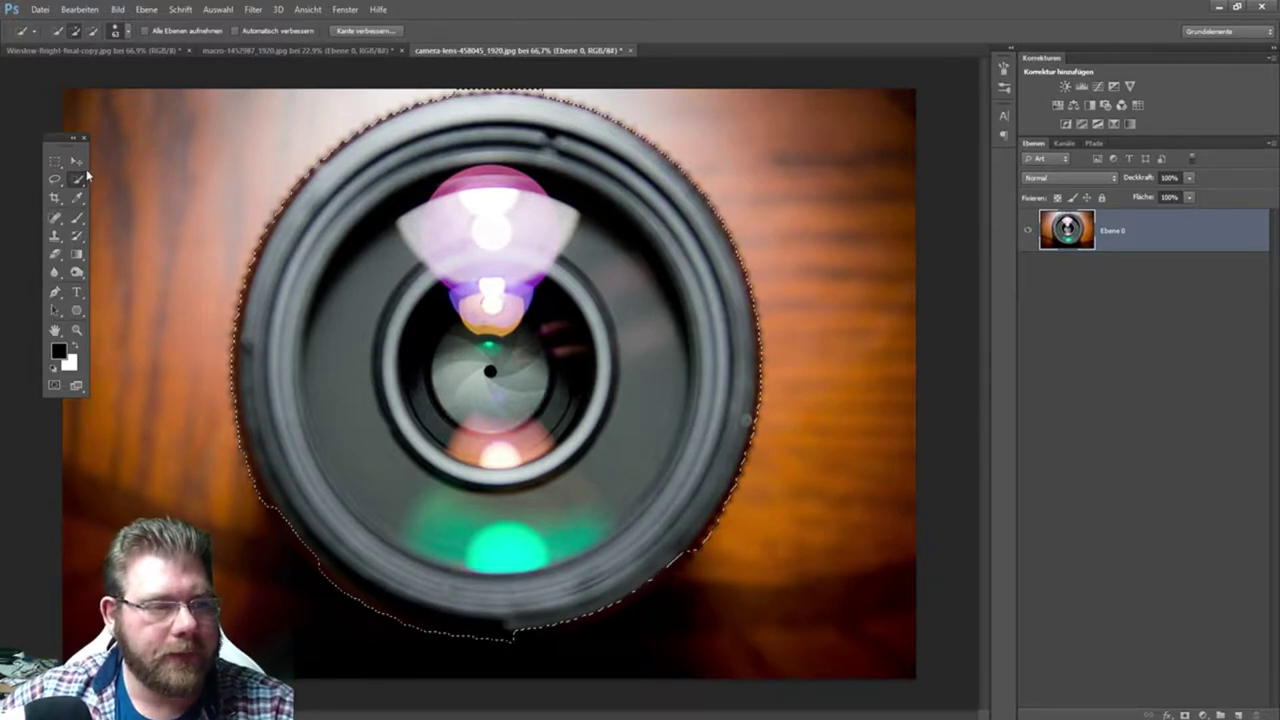
key(ctrl+j)
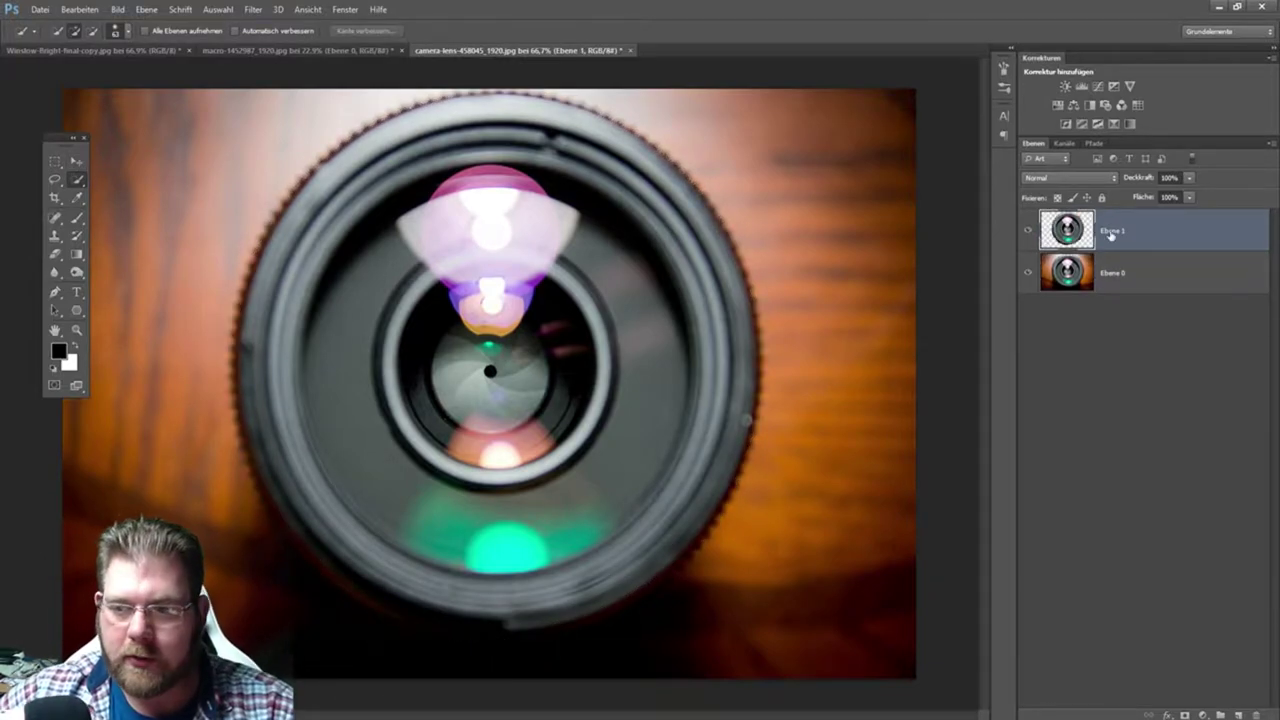
click(76, 161)
- Drag the lens into the portrait, scale it to iris size, and fit it over the right eye
mouse_move(400, 320)
mouse_down()
mouse_move(105, 51)
mouse_move(603, 461)
mouse_up()
key(ctrl+t)
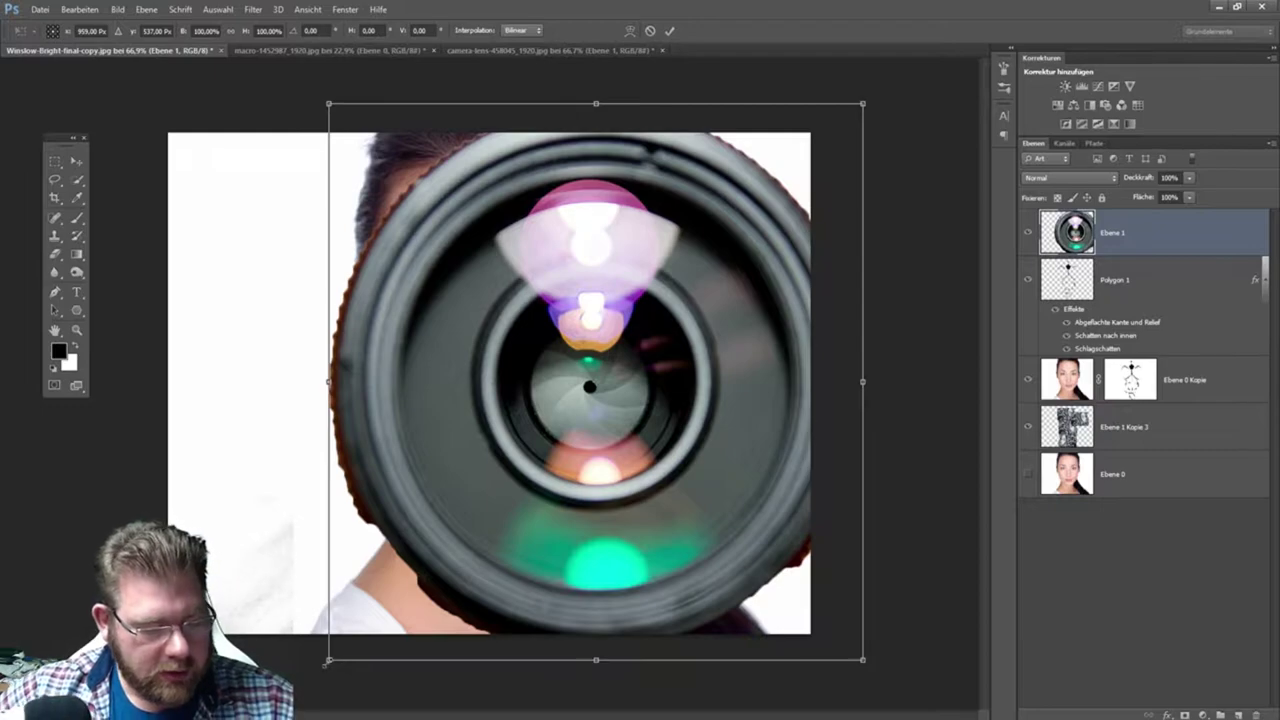
mouse_move(329, 660)
mouse_down()
mouse_move(793, 181)
mouse_move(546, 328)
mouse_move(568, 321)
mouse_up()
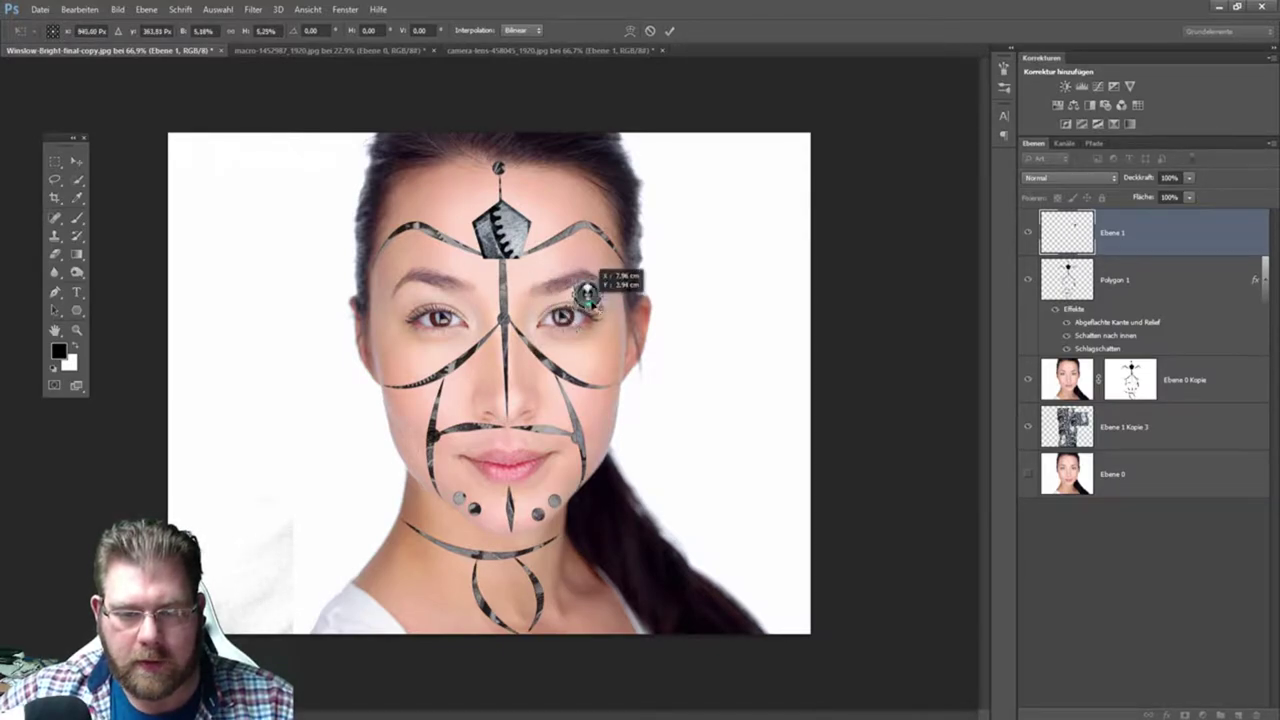
drag(585, 295, 554, 326)
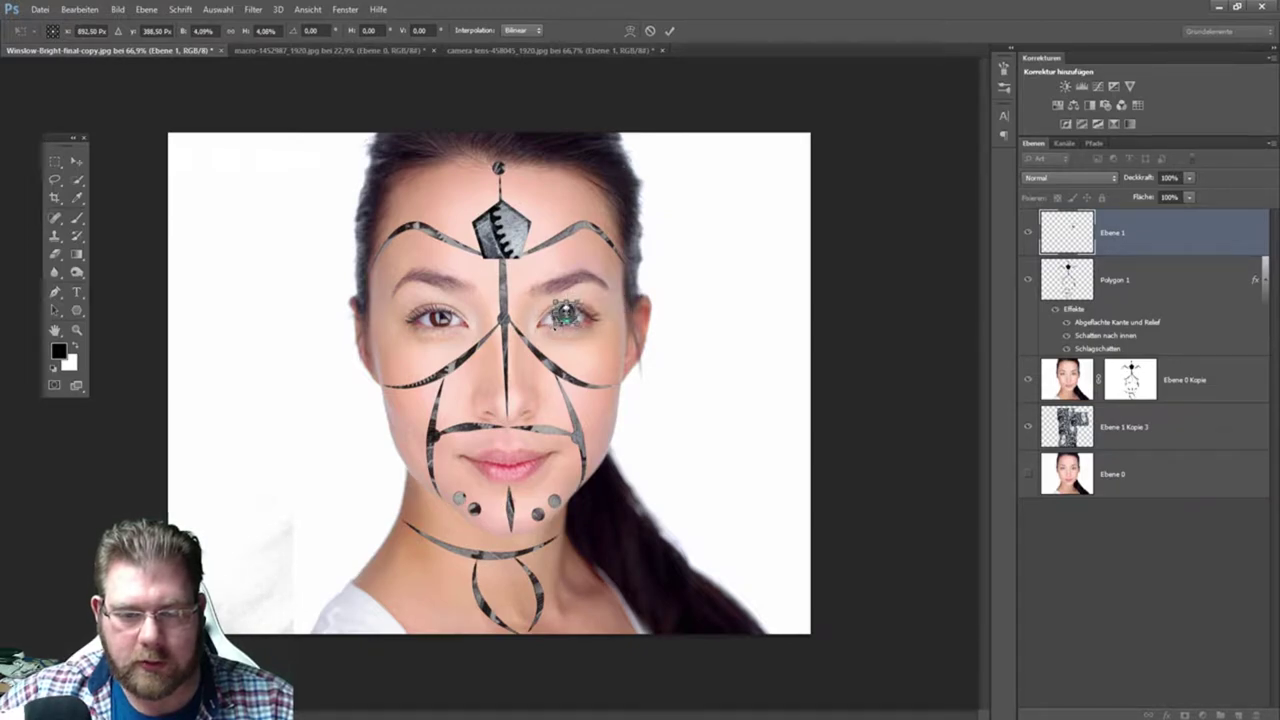
double_click(83, 330)
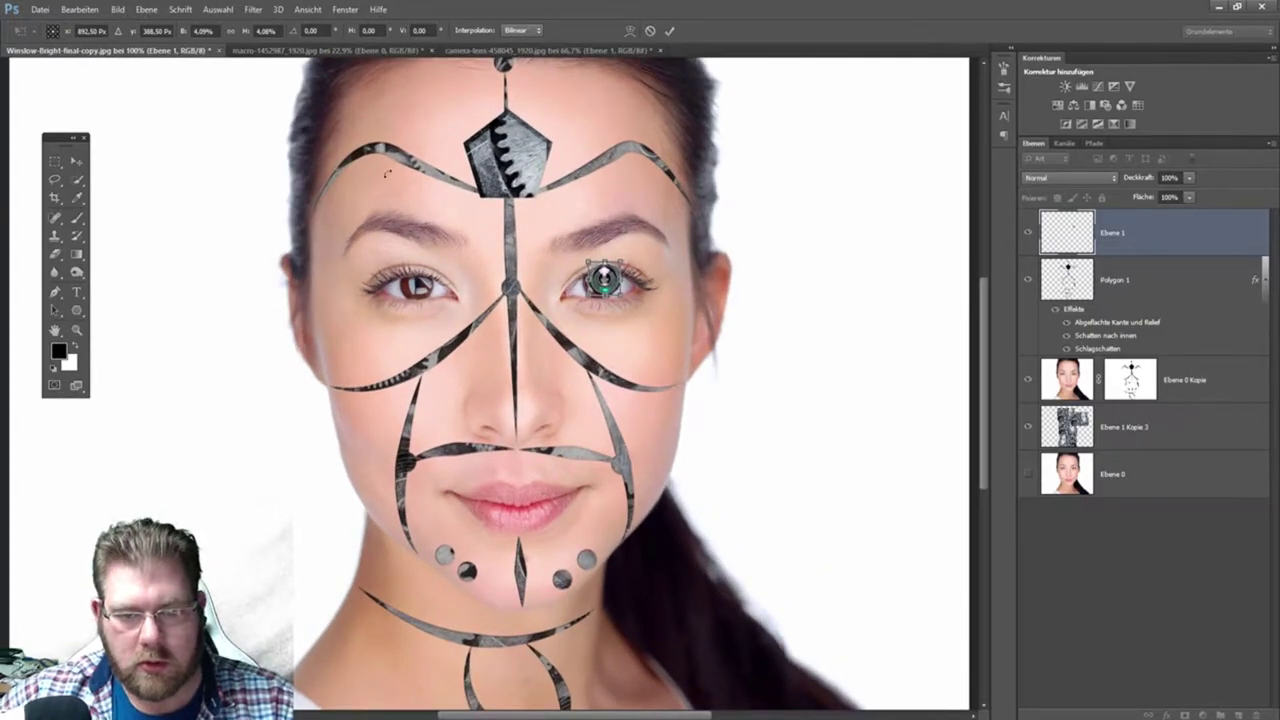
drag(606, 282, 598, 288)
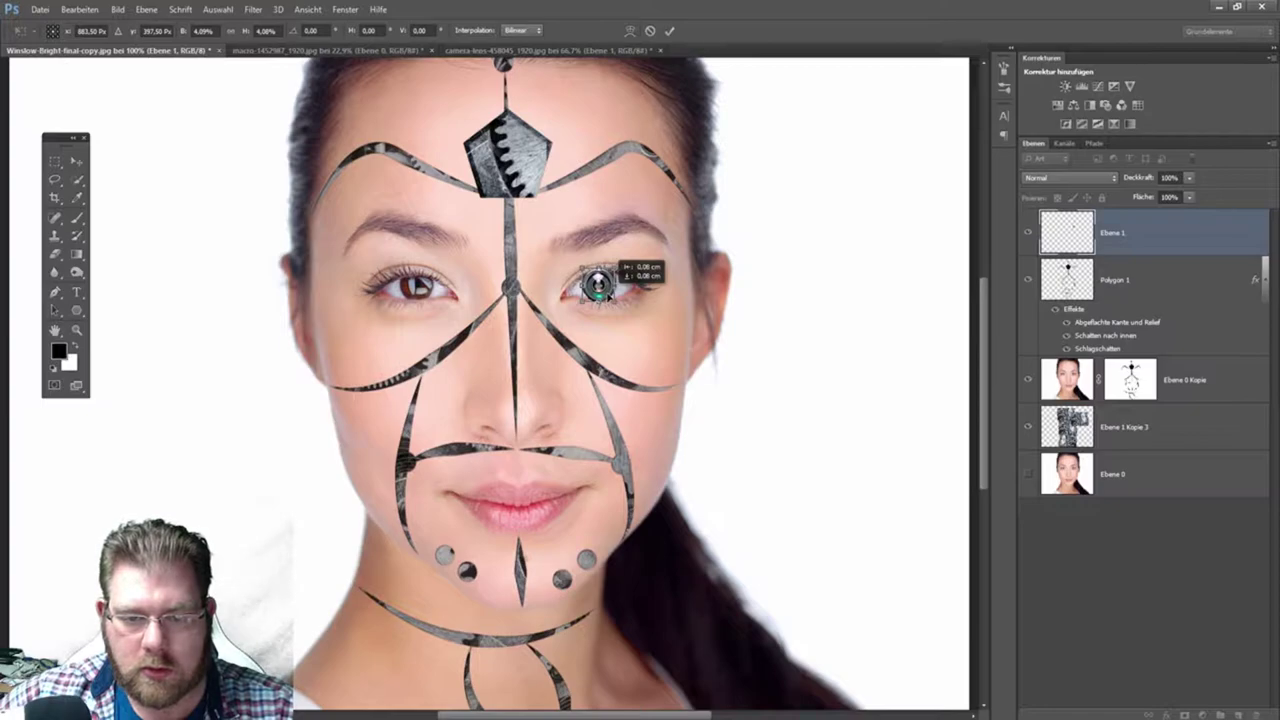
drag(582, 302, 613, 296)
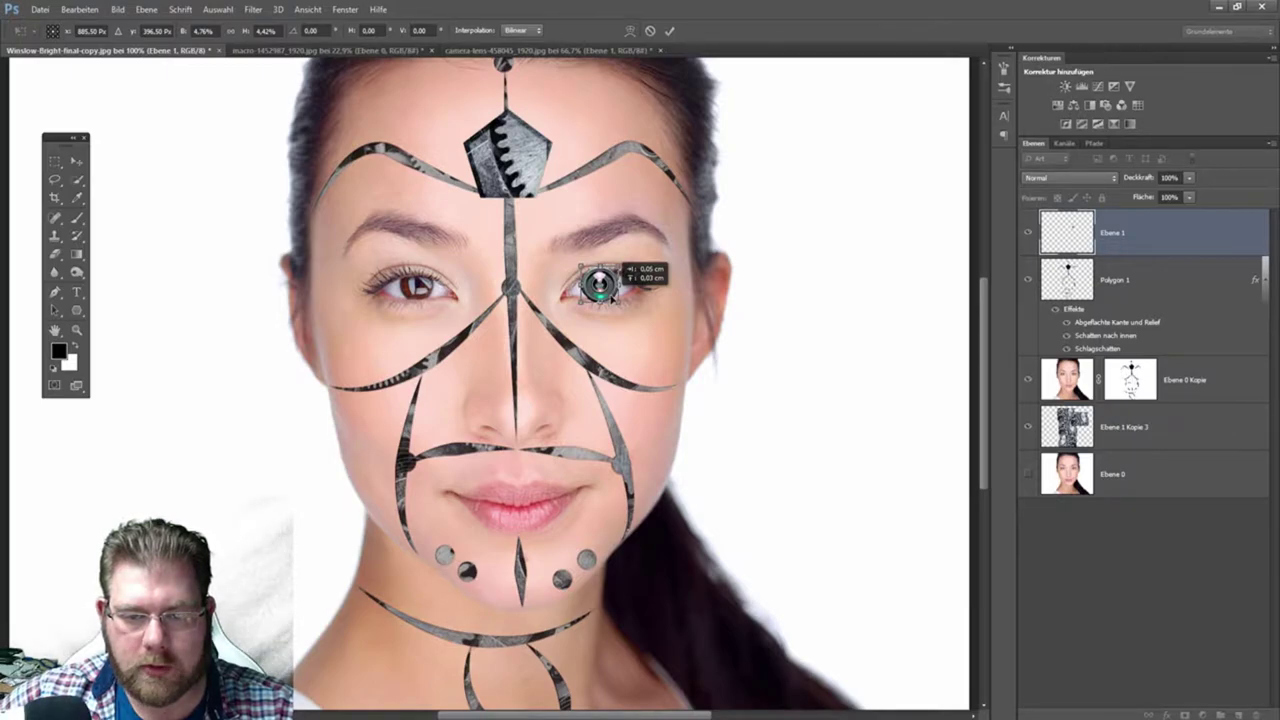
click(670, 31)
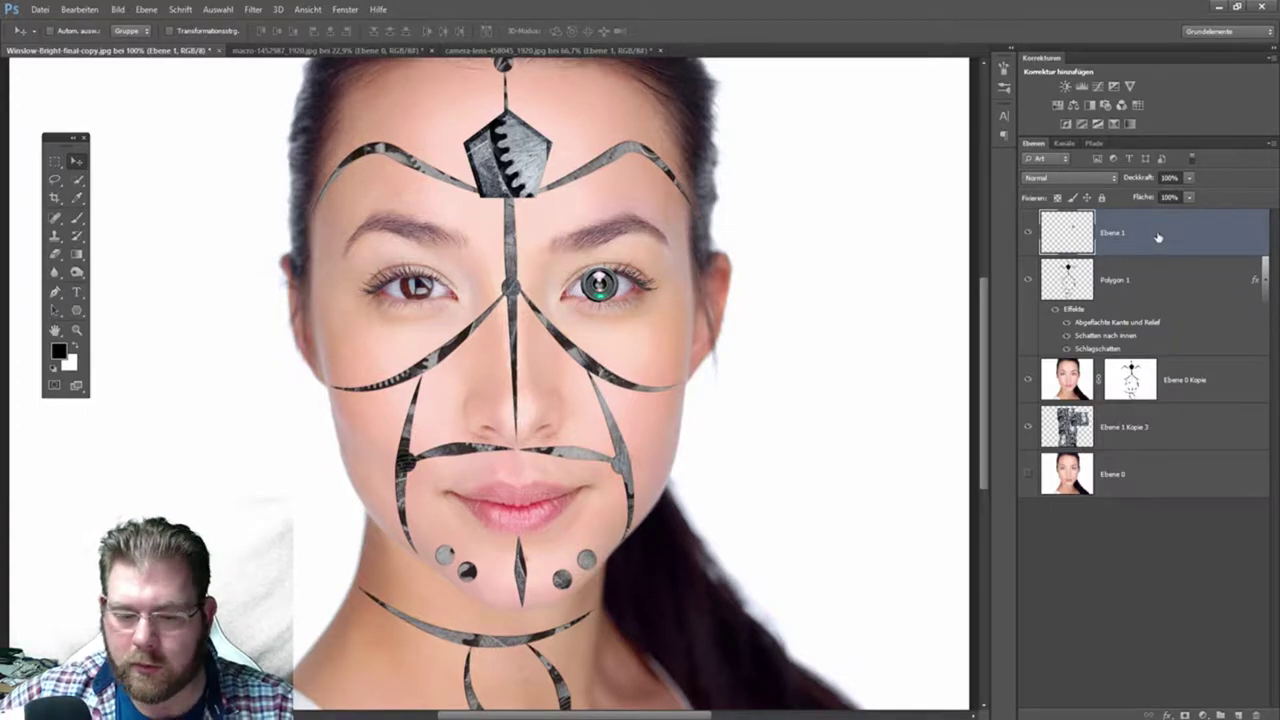
- Duplicate the lens onto the left eye, merge both lens layers, and add a layer mask
key(ctrl+j)
drag(612, 308, 429, 309)
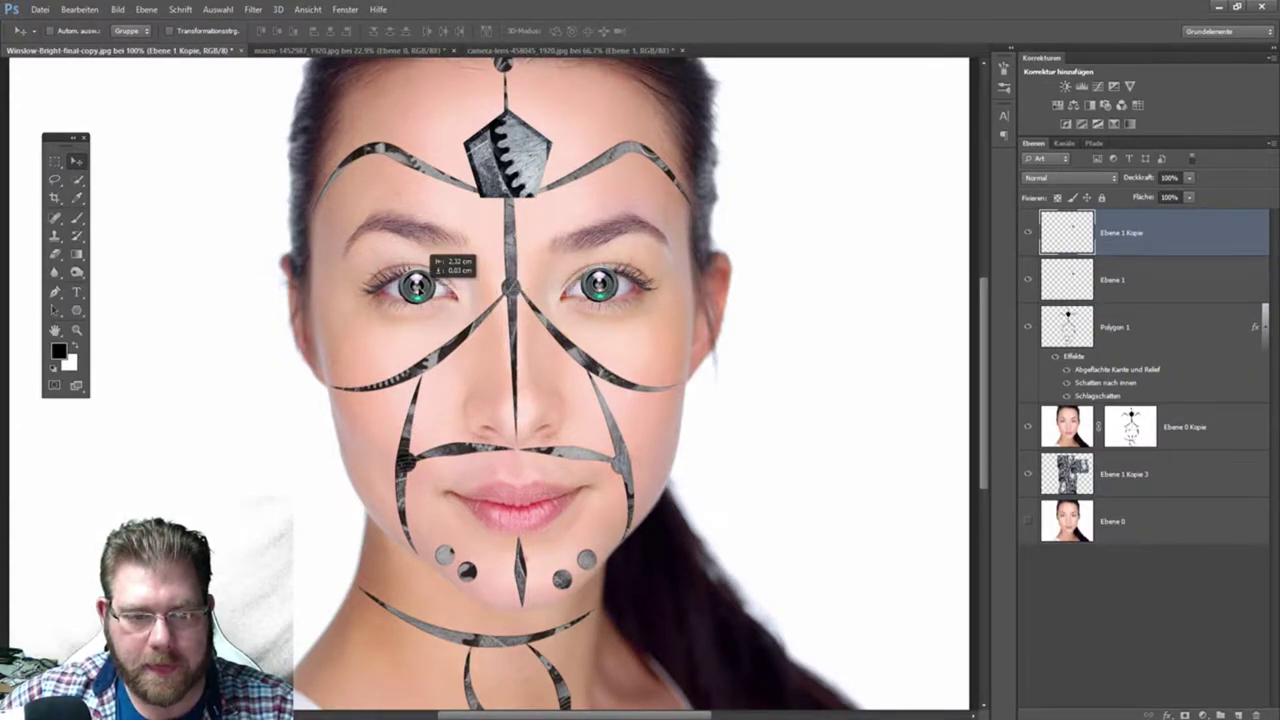
drag(429, 296, 430, 294)
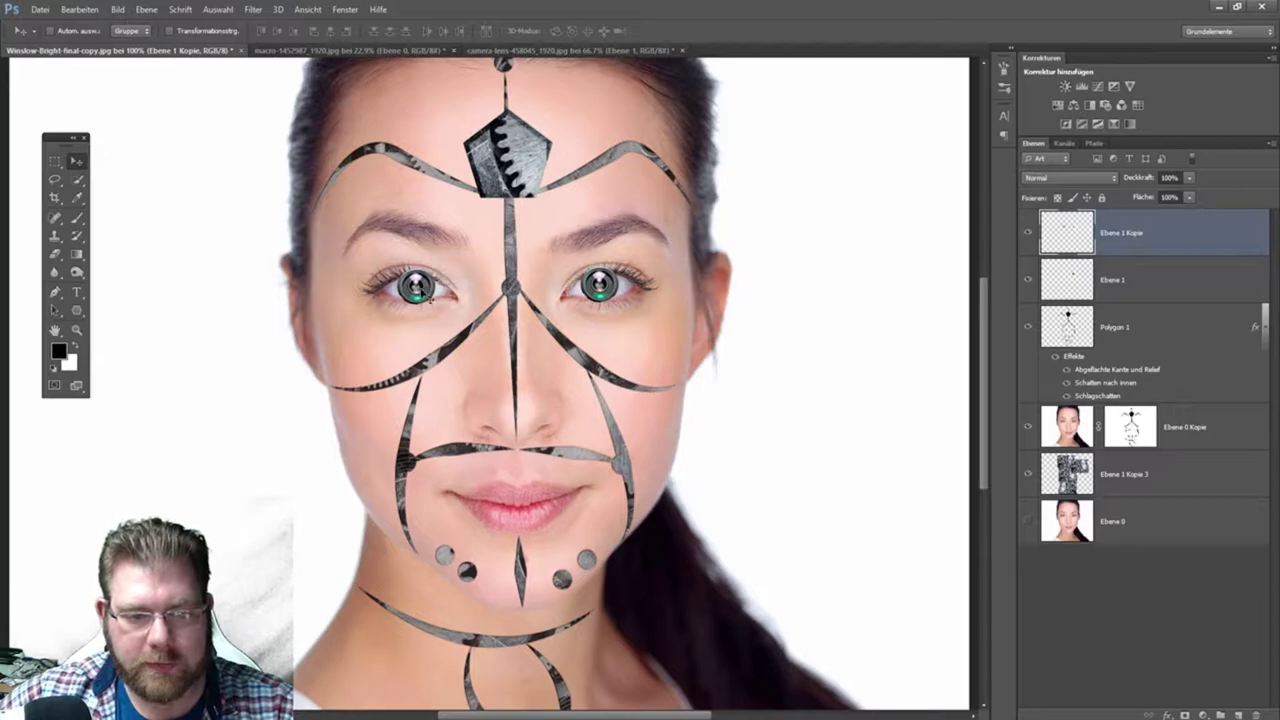
shift+click(1157, 290)
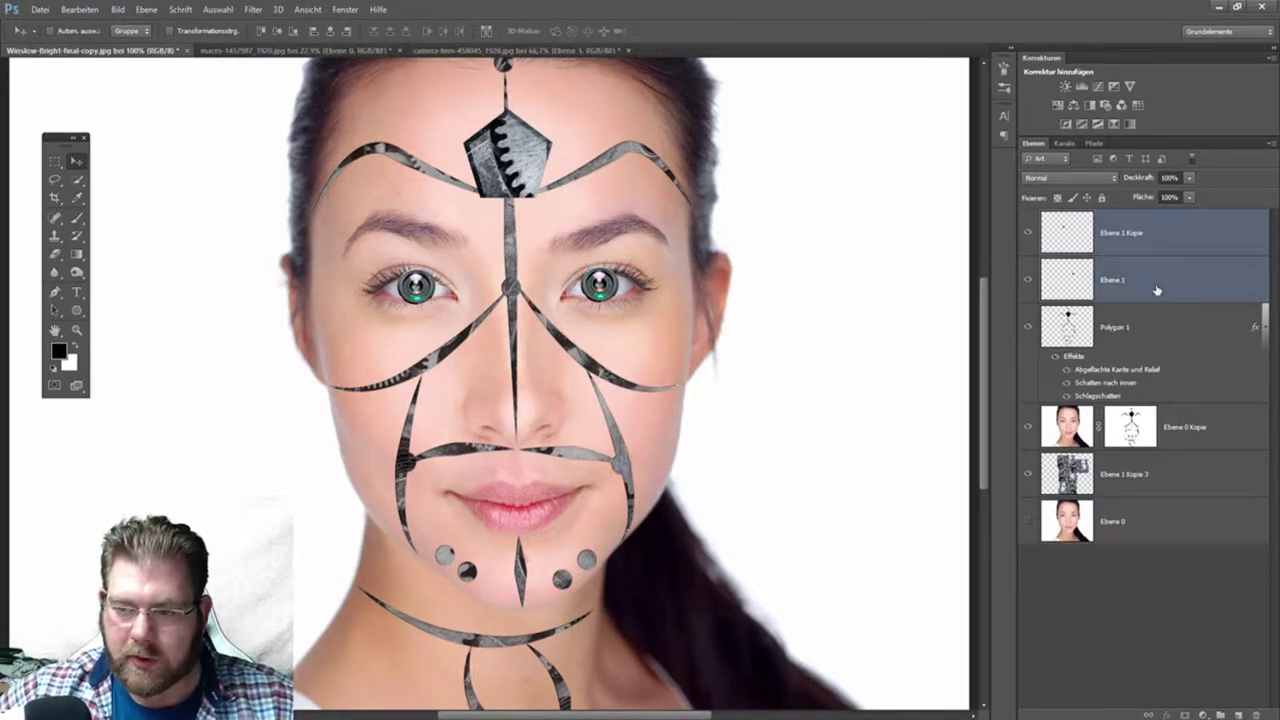
right_click(1157, 290)
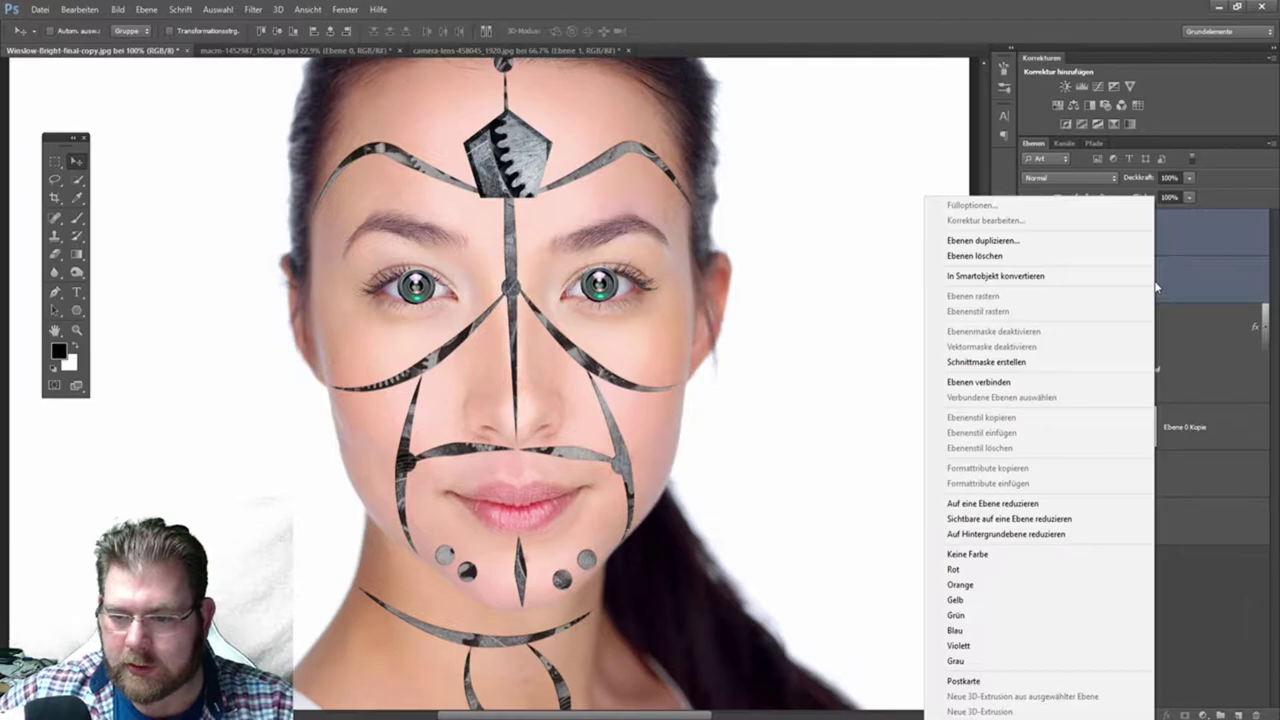
click(1032, 505)
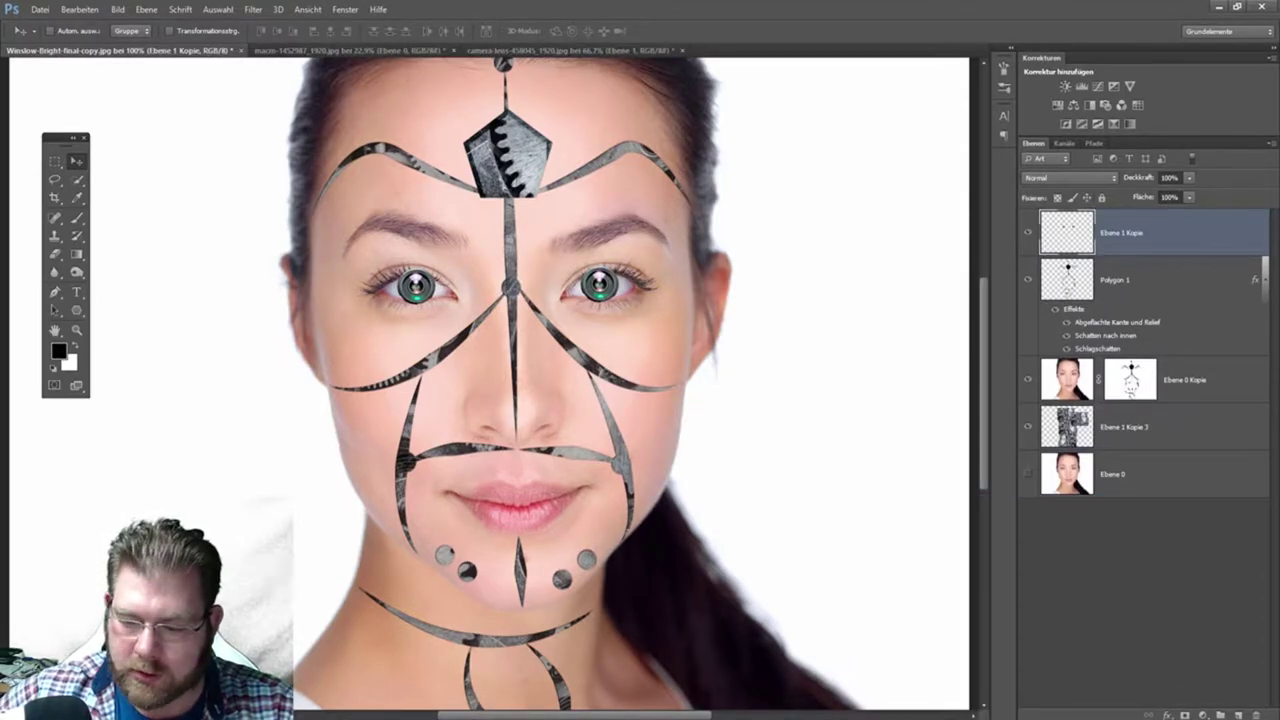
click(1185, 715)
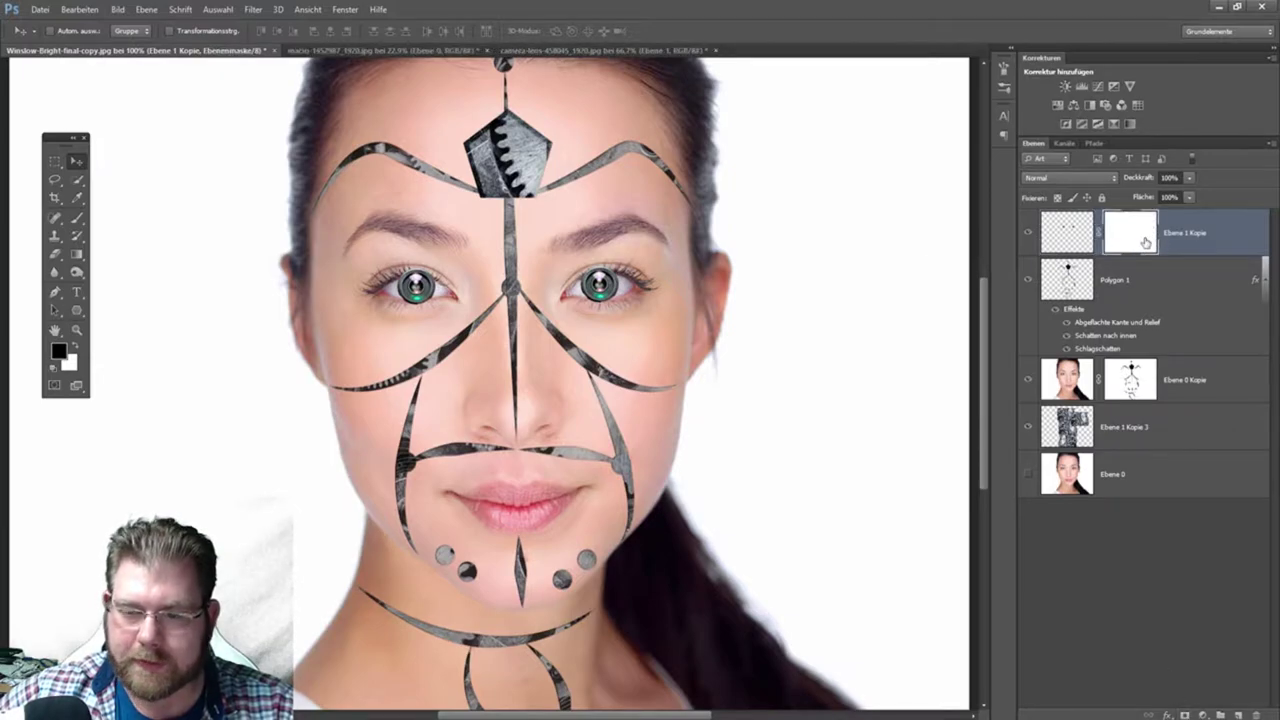
- With a 10 px, 0% hardness soft brush, paint the mask to hide the left lens's lower rim
click(76, 329)
drag(427, 291, 560, 280)
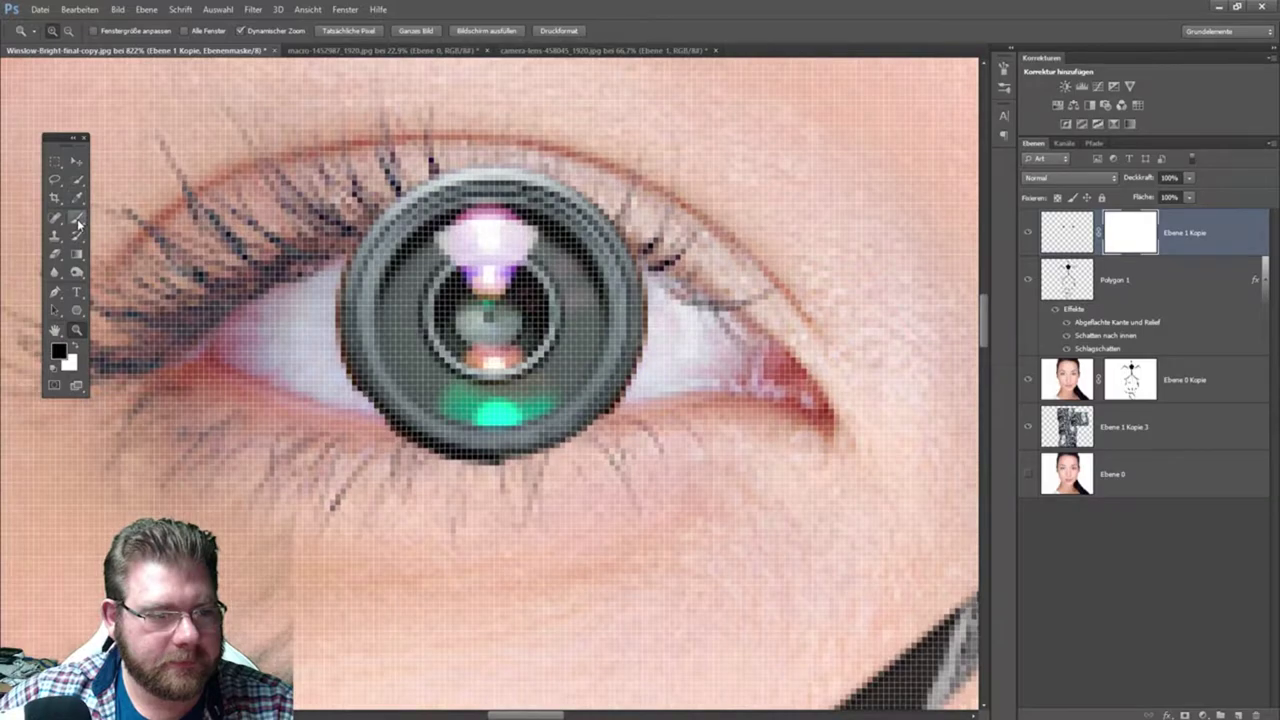
click(78, 220)
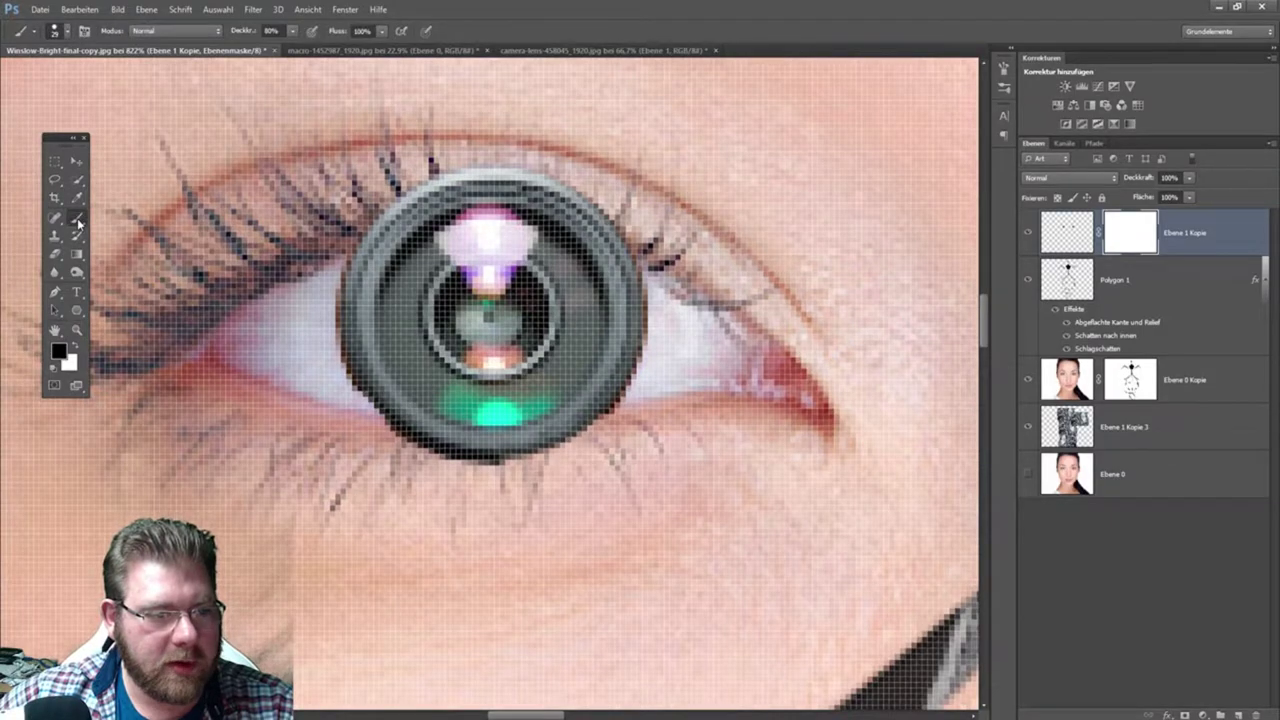
click(60, 30)
drag(55, 72, 29, 78)
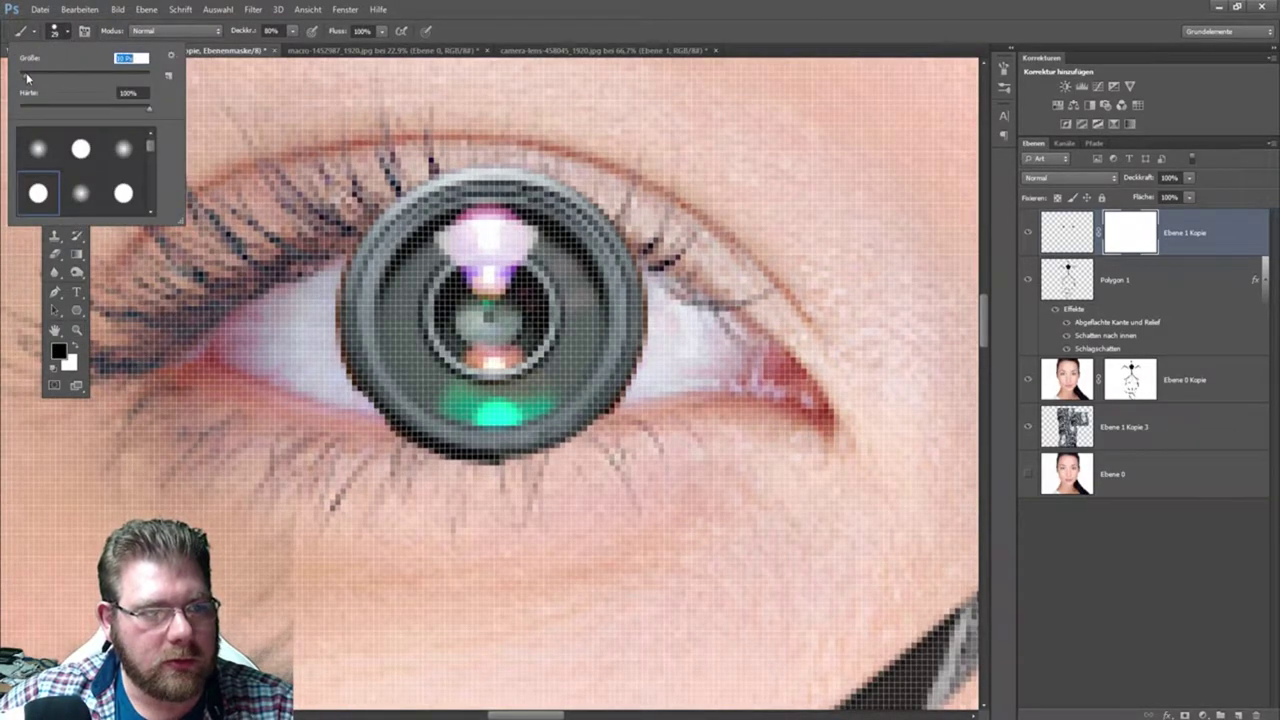
drag(137, 112, 12, 116)
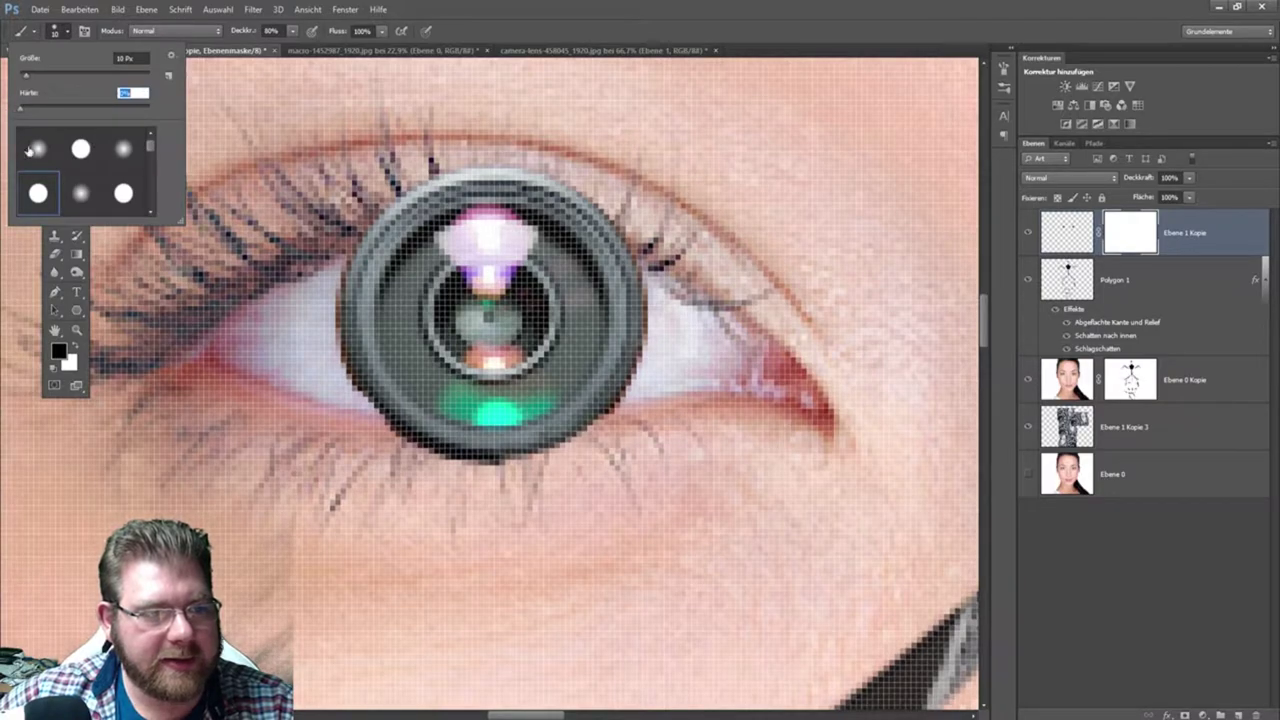
click(34, 149)
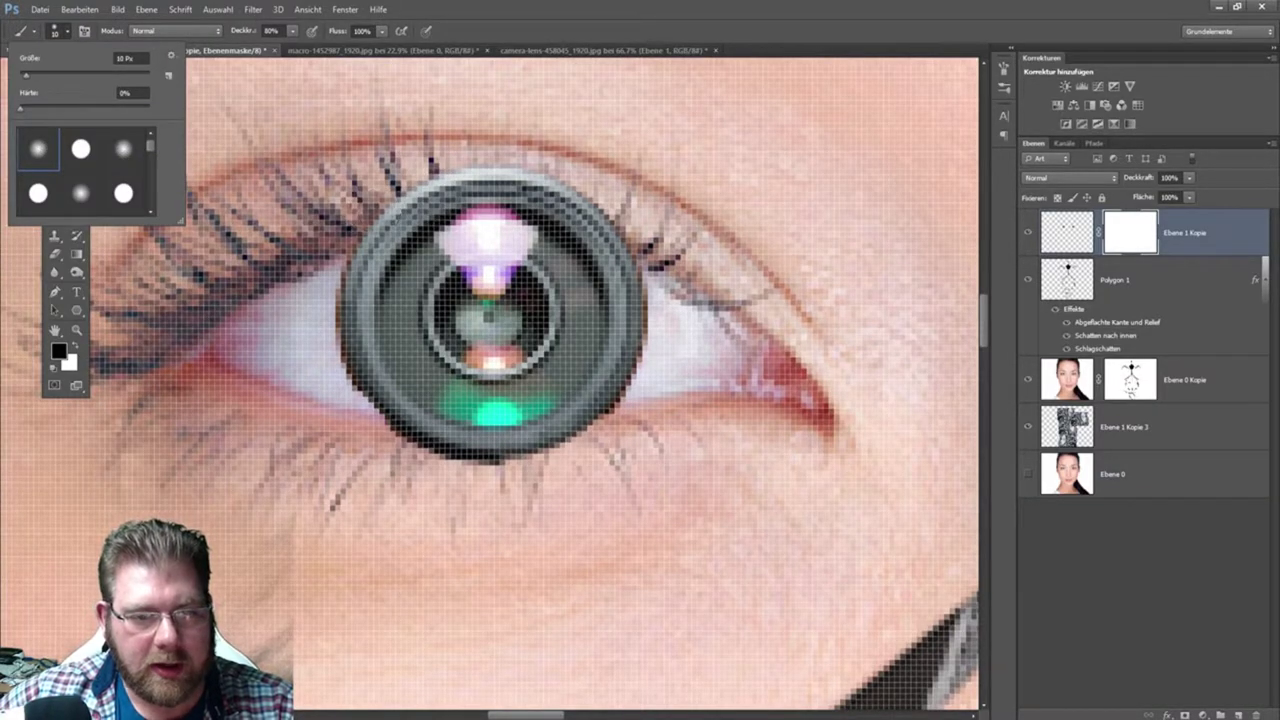
click(410, 200)
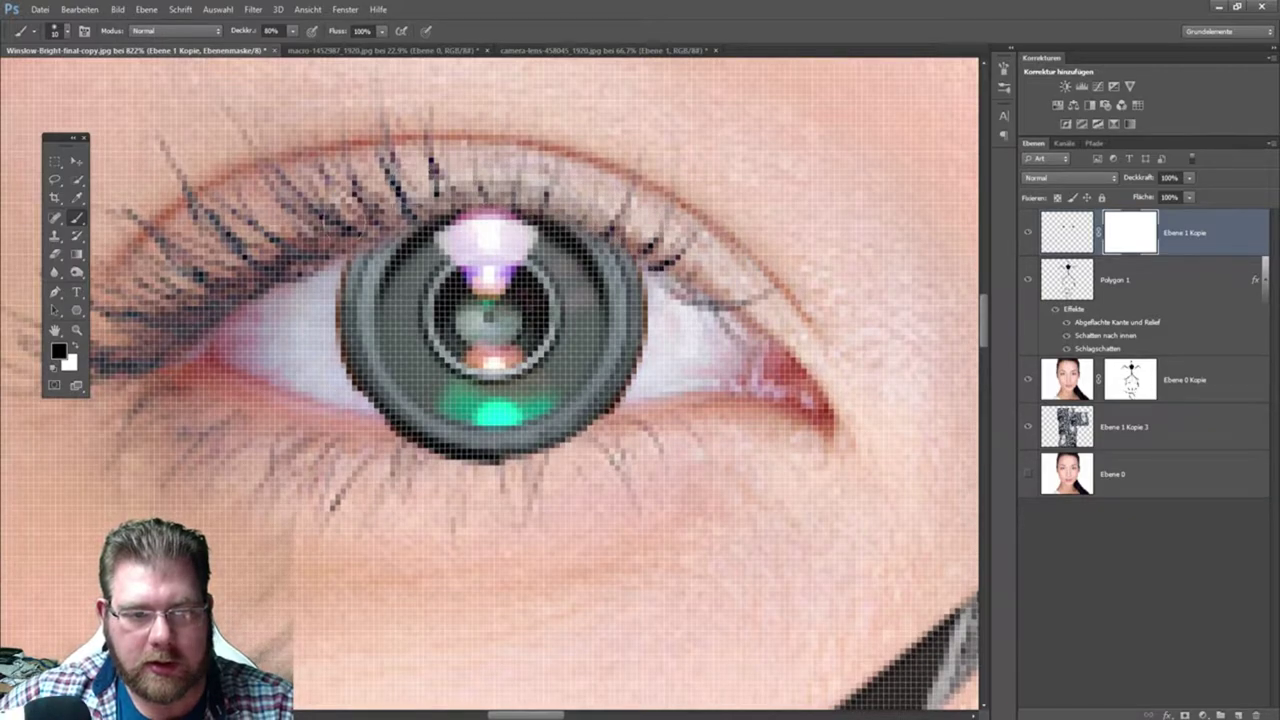
mouse_move(588, 450)
mouse_down()
mouse_move(418, 453)
mouse_move(378, 440)
mouse_move(388, 446)
mouse_up()
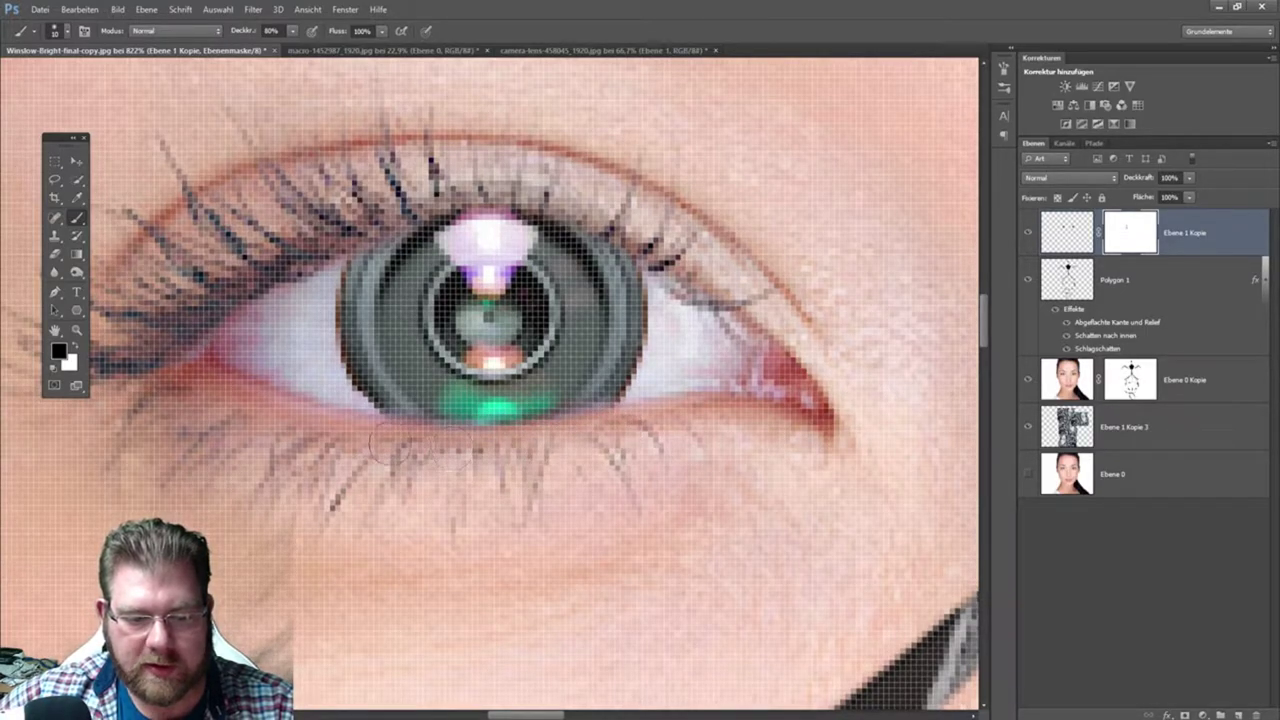
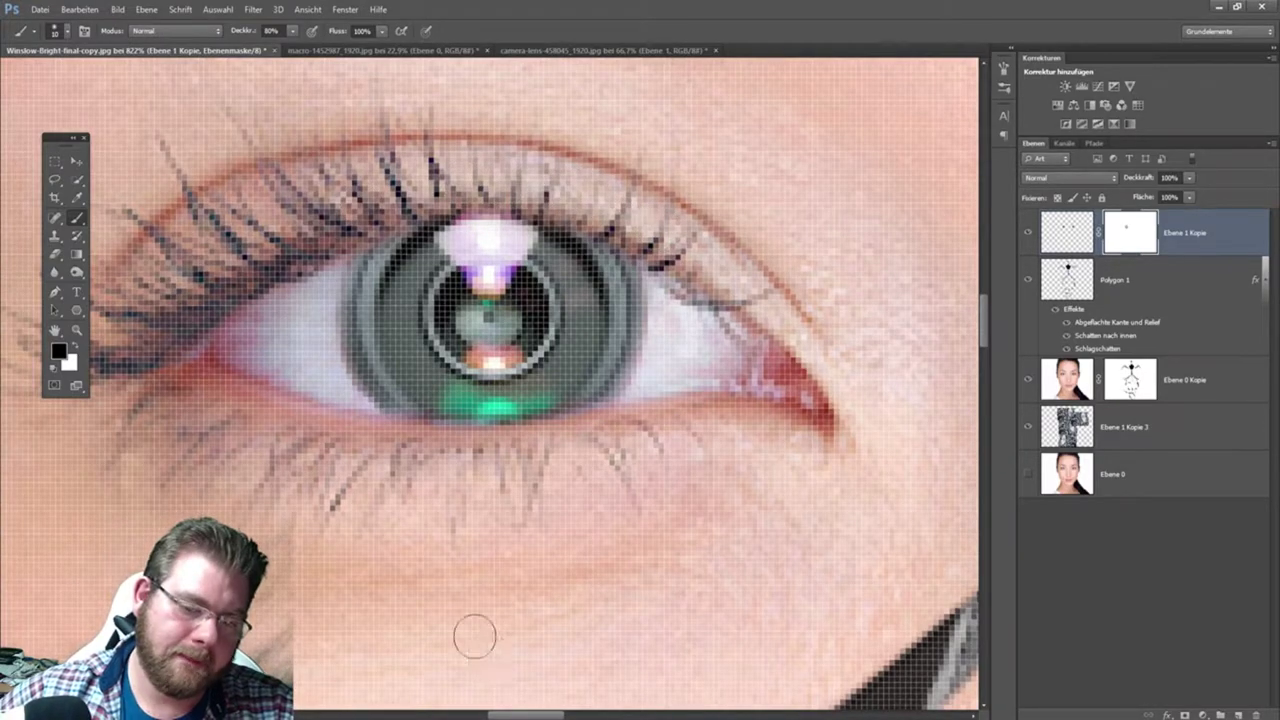
- On the Ebene 1 Kopie mask, paint black over the lens top and white along its lower edge
scroll(490, 390, right, 5)
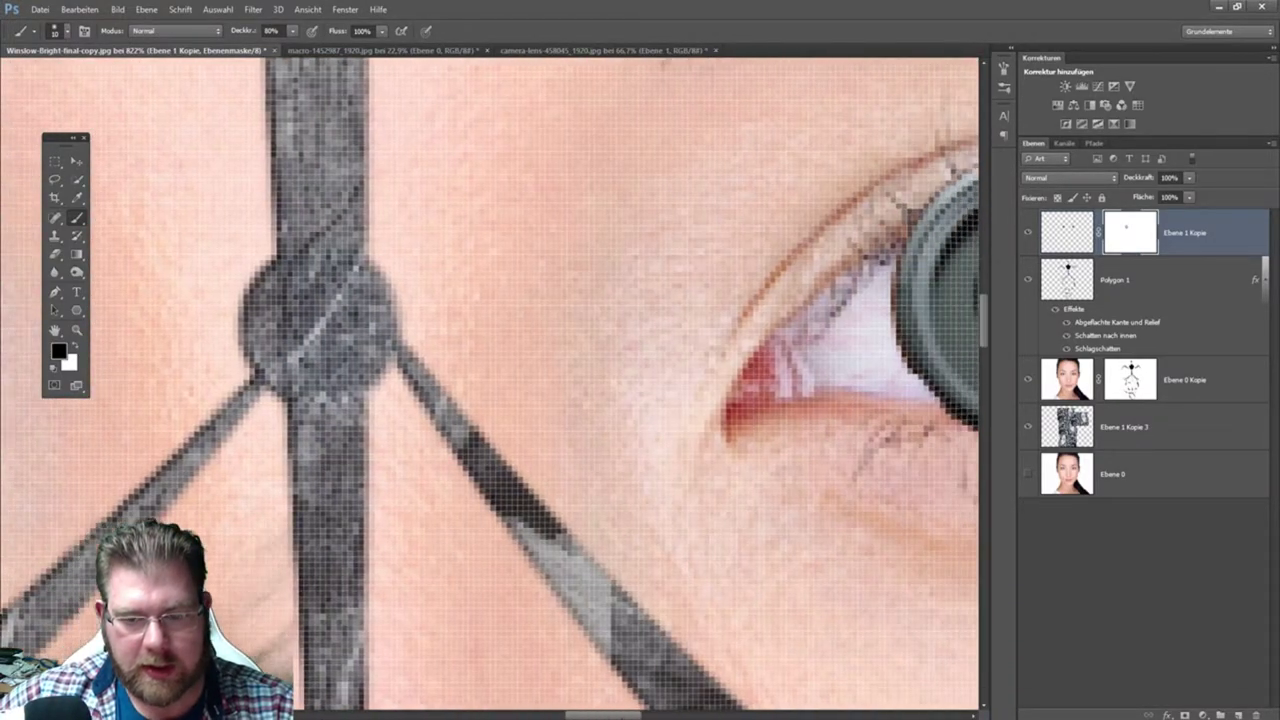
scroll(490, 390, right, 5)
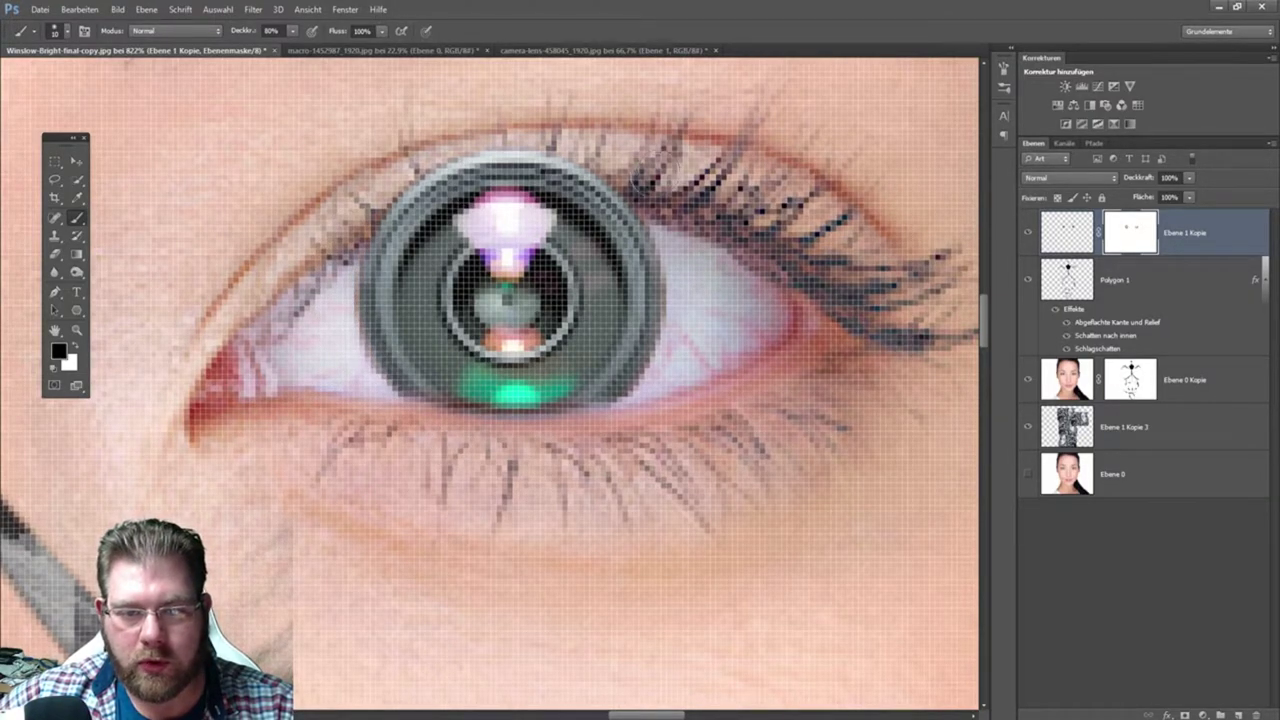
mouse_move(590, 178)
mouse_down()
mouse_move(485, 168)
mouse_move(400, 205)
mouse_move(450, 170)
mouse_move(605, 205)
mouse_move(545, 185)
mouse_move(382, 225)
mouse_up()
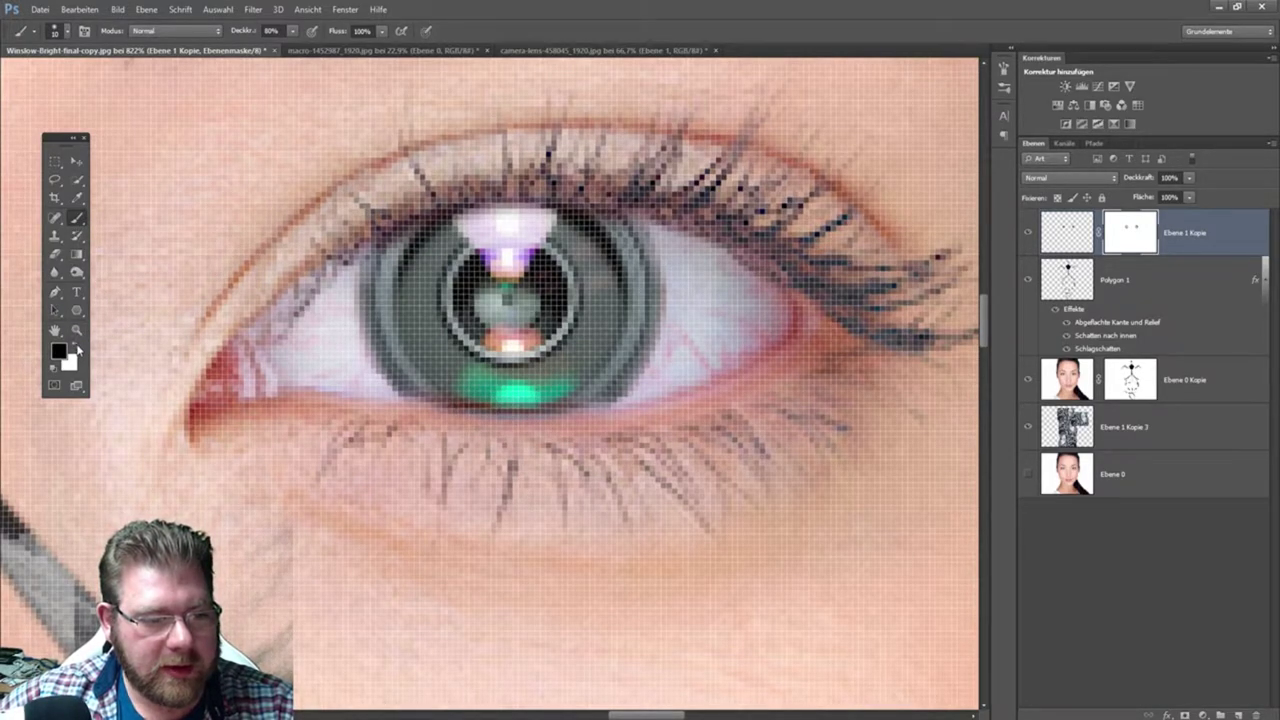
click(76, 345)
drag(565, 405, 420, 368)
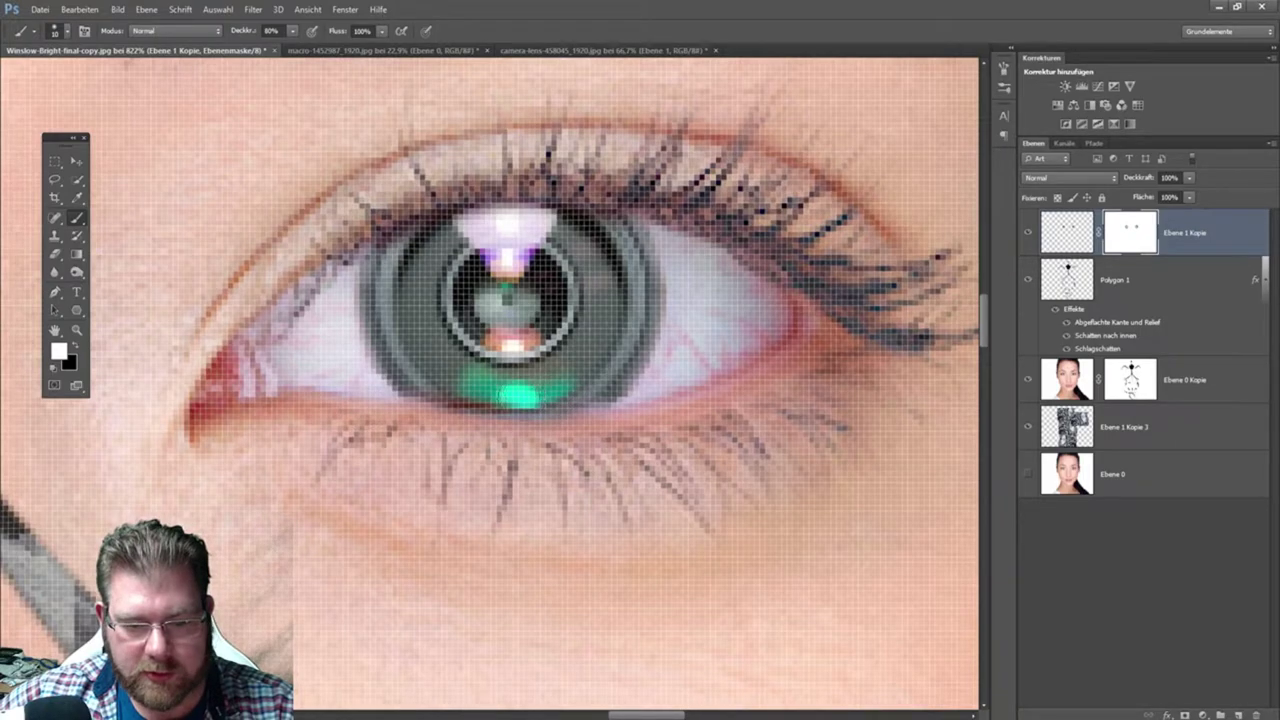
- Switch the brush back to black and enlarge its size
click(77, 347)
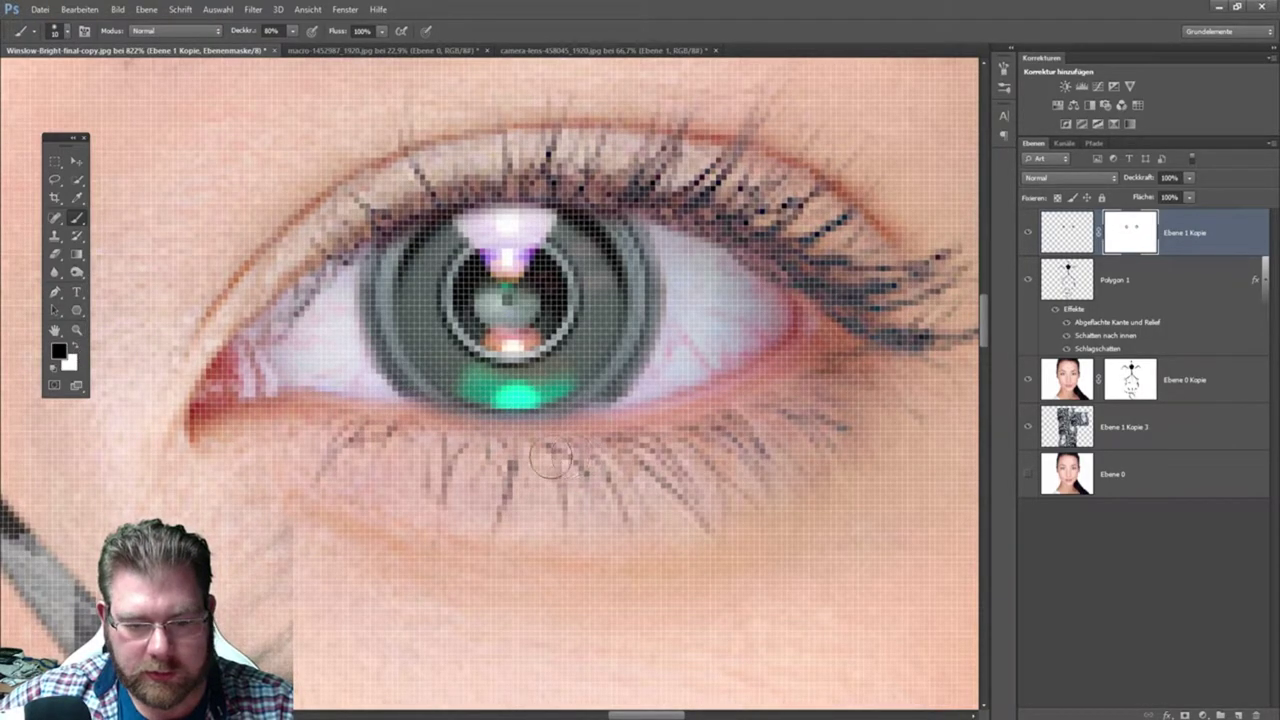
click(64, 36)
drag(28, 82, 42, 82)
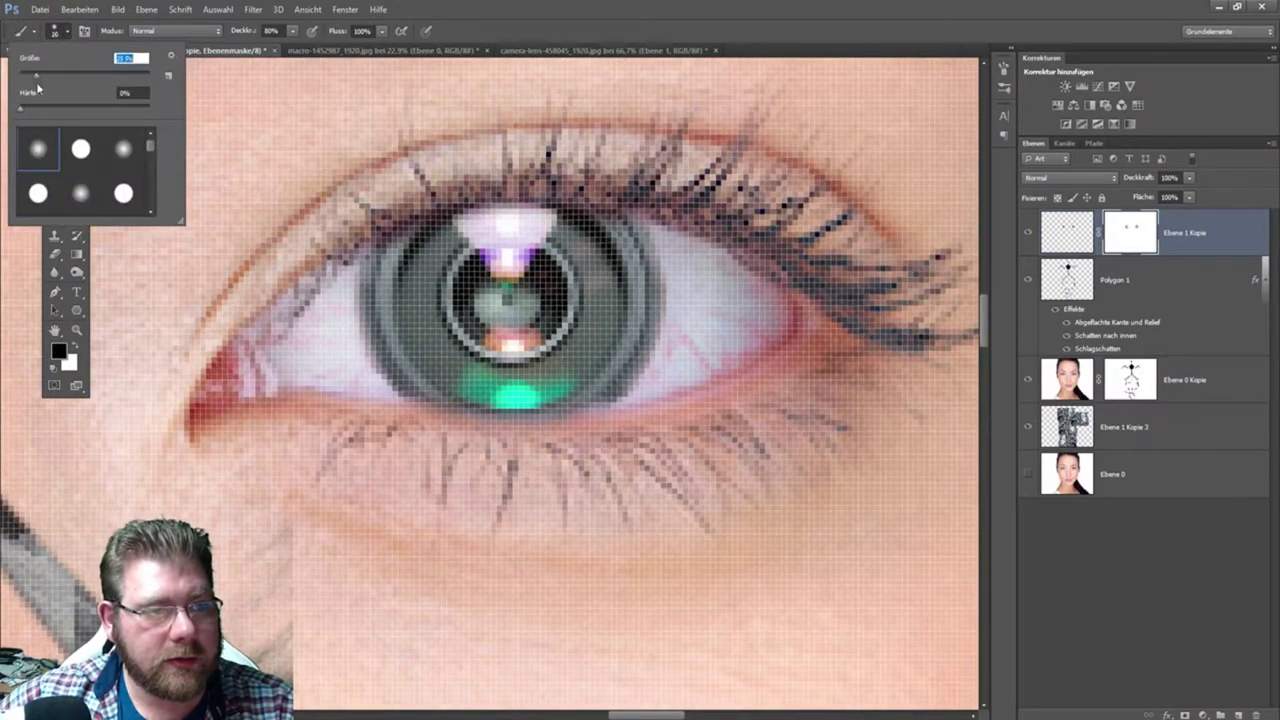
click(540, 491)
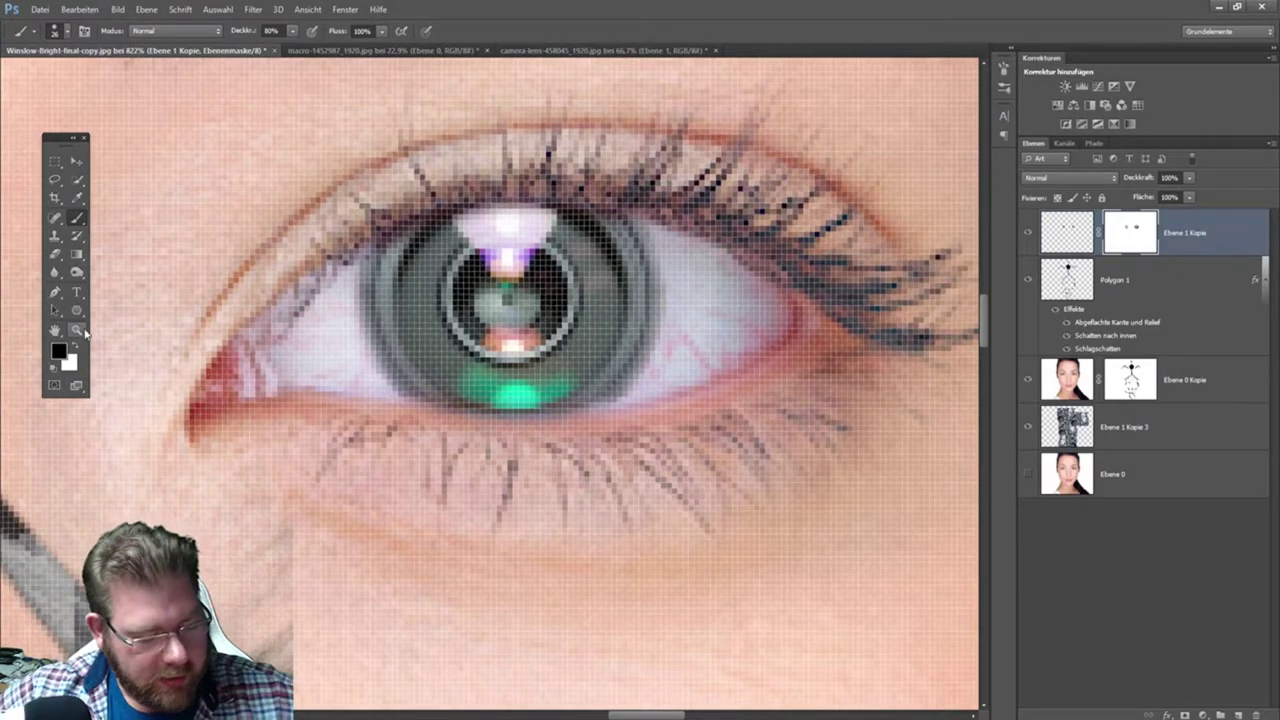
- Zoom out to the full portrait and stamp all visible layers into a new top layer, Ebene 1
double_click(78, 331)
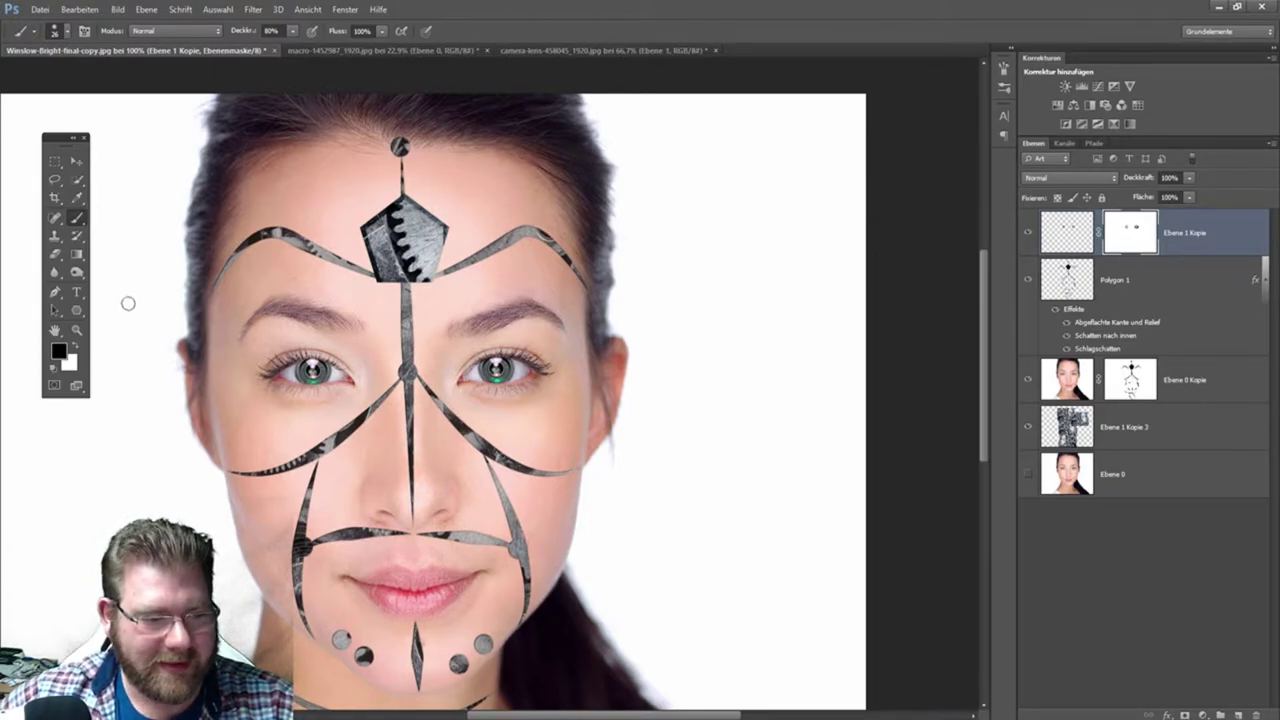
click(77, 330)
mouse_move(413, 399)
mouse_down()
mouse_move(375, 398)
mouse_move(943, 471)
mouse_up()
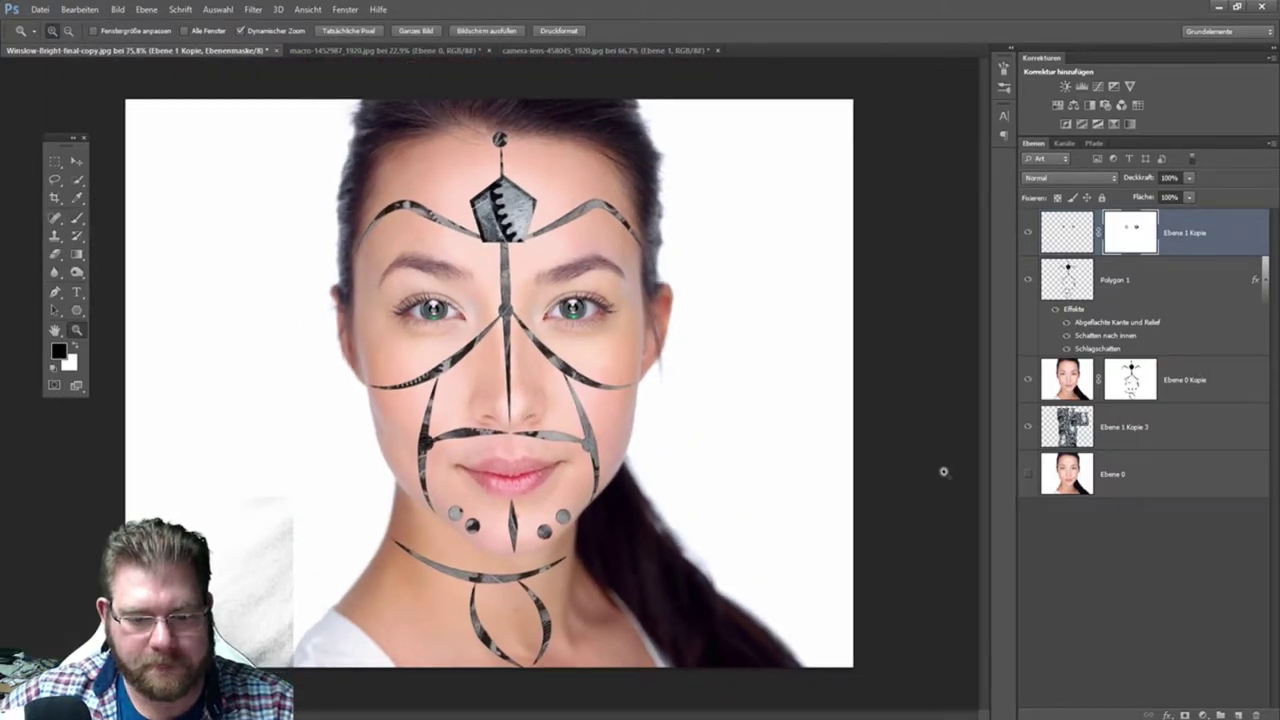
click(1135, 627)
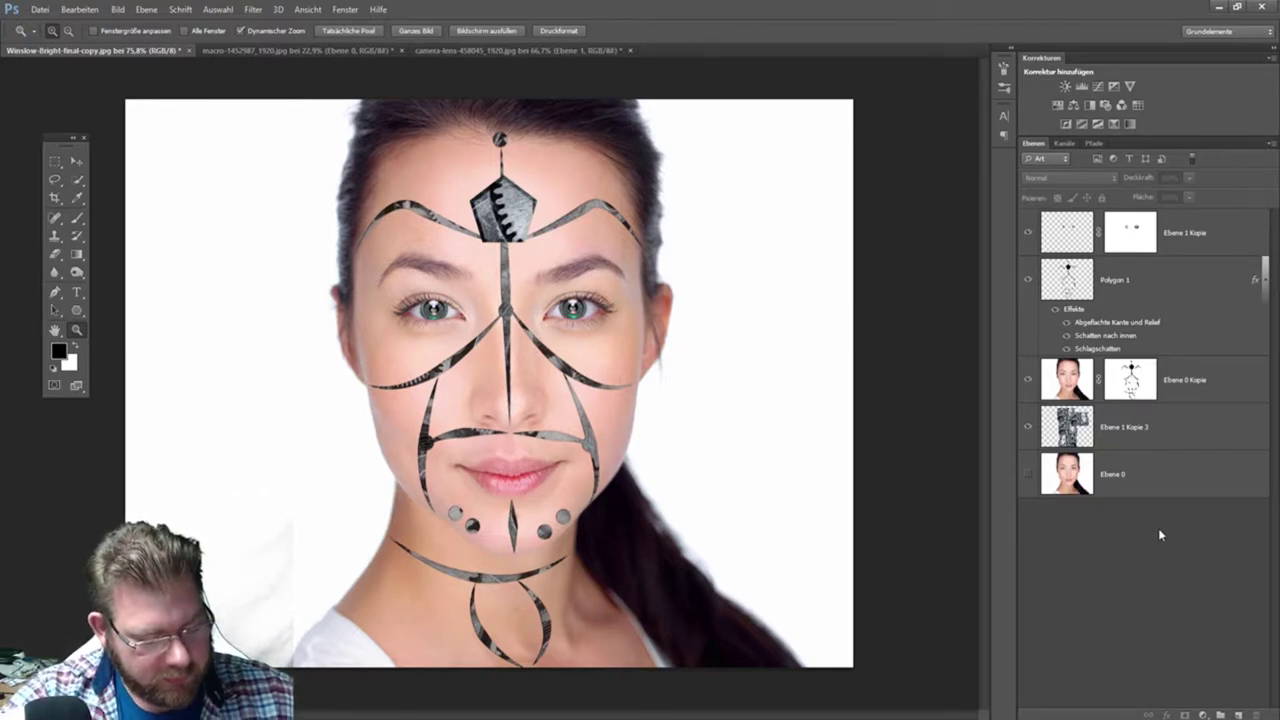
key(ctrl+shift+alt+e)
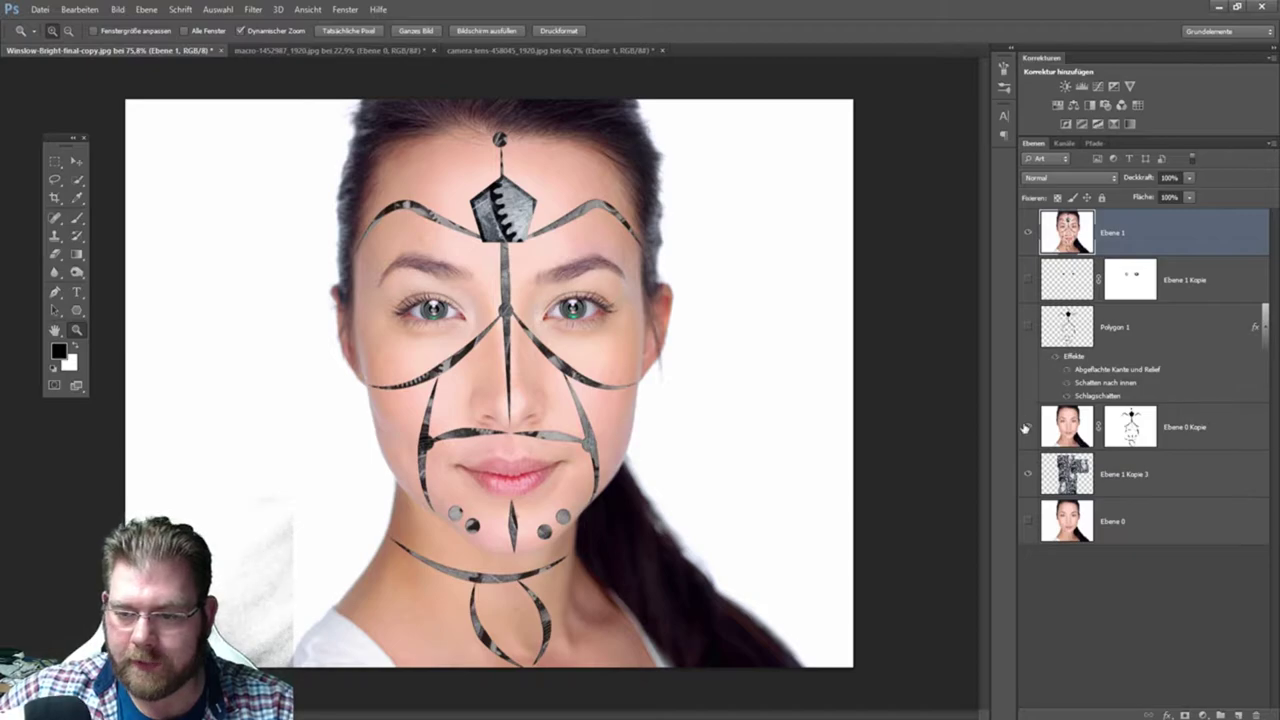
click(1027, 233)
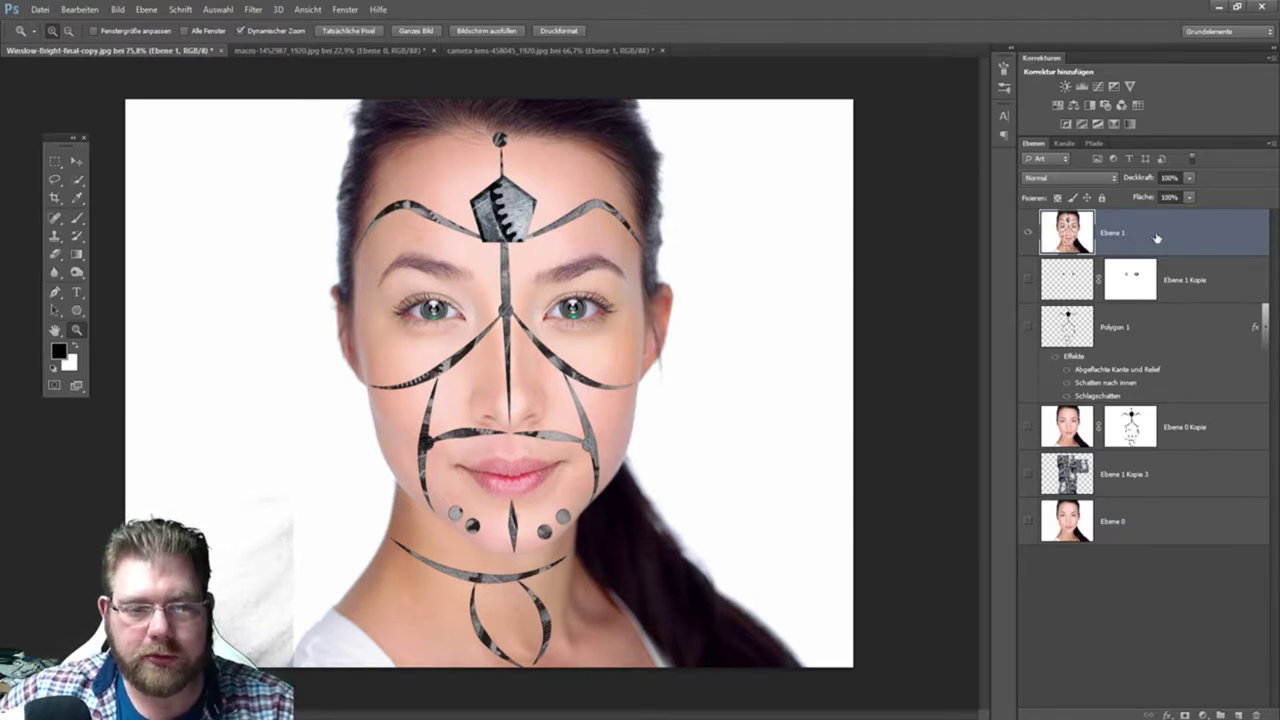
- Clip a Hue/Saturation layer to Ebene 1 with hue +26, saturation -50, lightness -13
click(1058, 105)
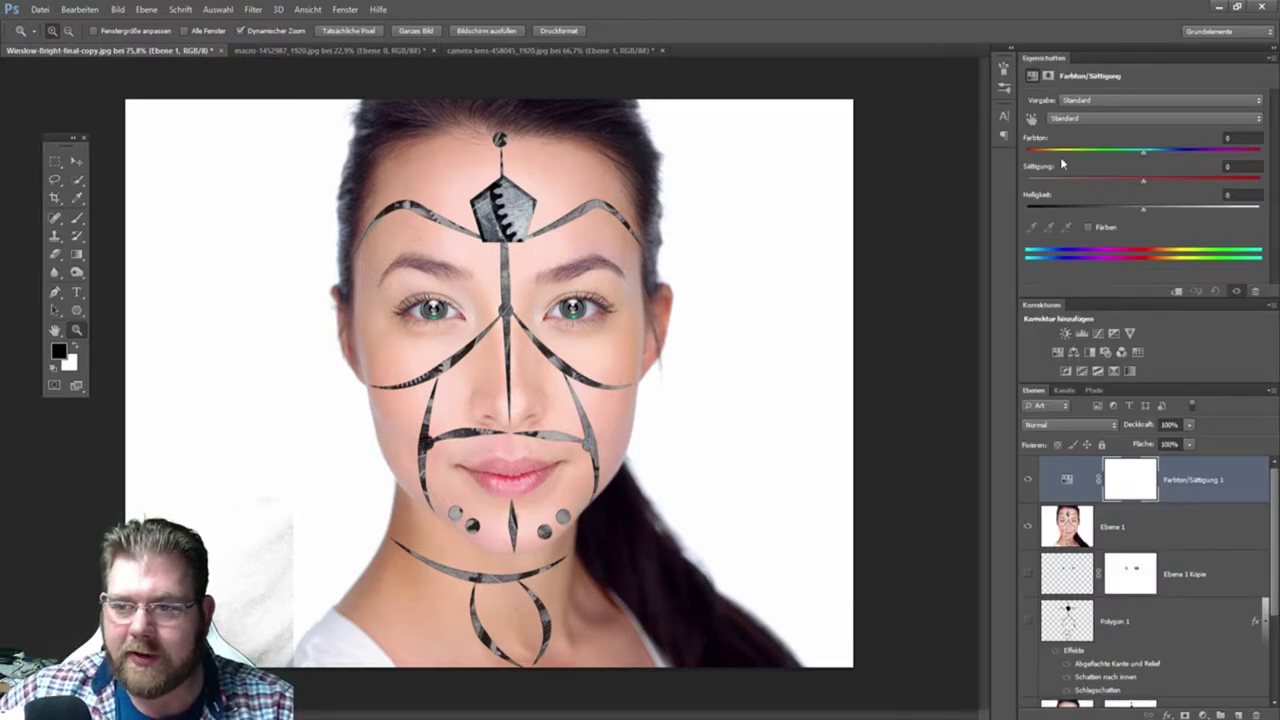
click(1178, 292)
mouse_move(1143, 151)
mouse_down()
mouse_move(1094, 160)
mouse_move(1194, 171)
mouse_move(1035, 169)
mouse_move(1176, 174)
mouse_move(1072, 181)
mouse_up()
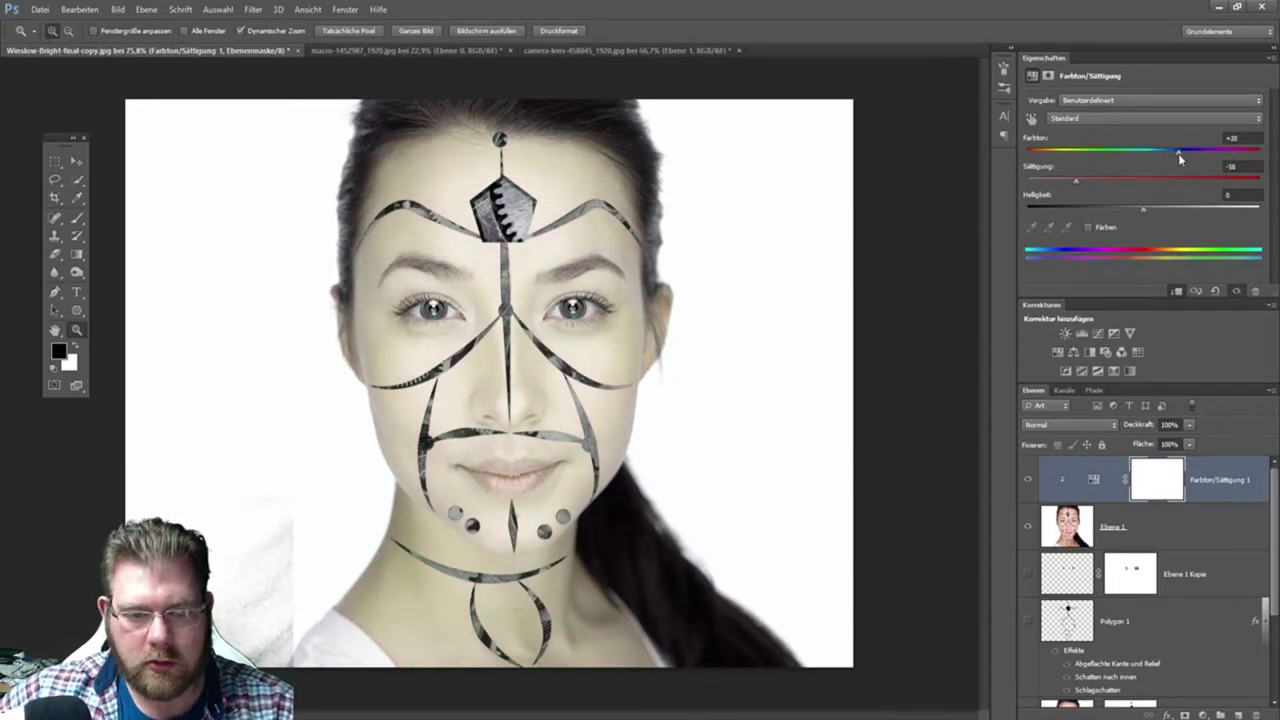
mouse_move(1178, 155)
mouse_down()
mouse_move(1206, 156)
mouse_move(1169, 166)
mouse_move(1215, 165)
mouse_move(1068, 172)
mouse_move(1148, 172)
mouse_move(1130, 176)
mouse_up()
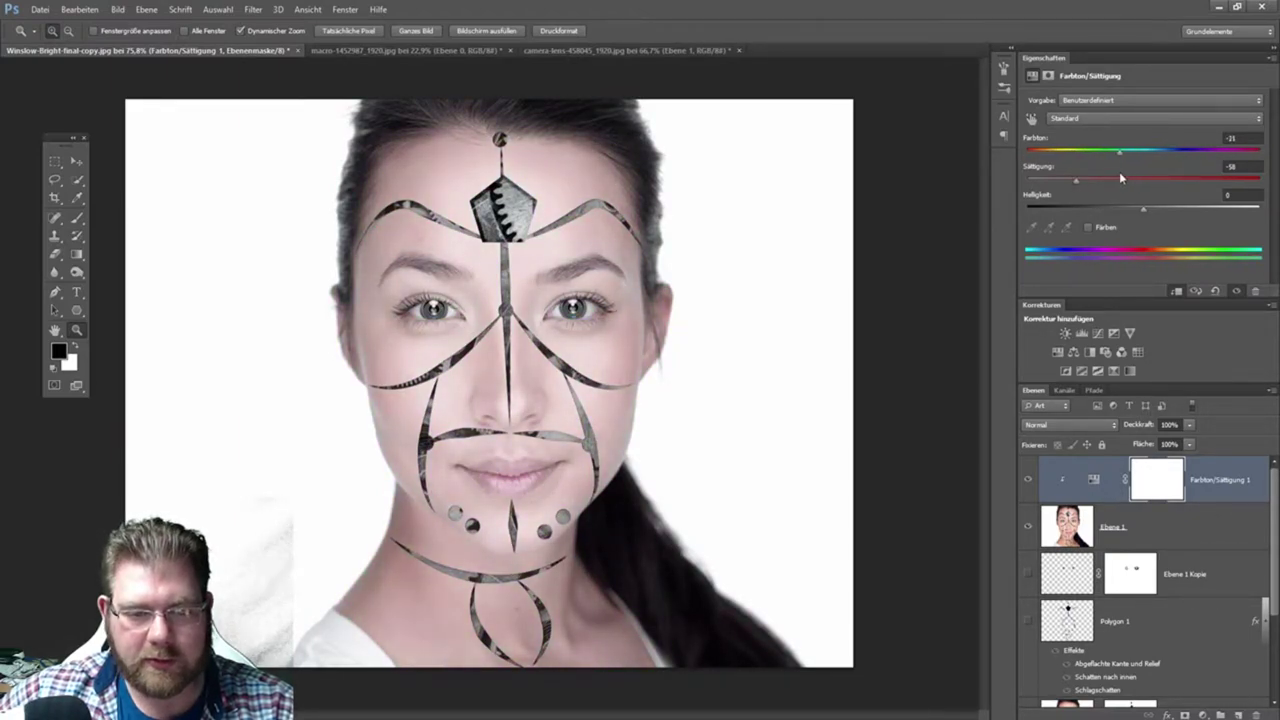
mouse_move(1127, 175)
mouse_down()
mouse_move(1176, 174)
mouse_move(1145, 177)
mouse_up()
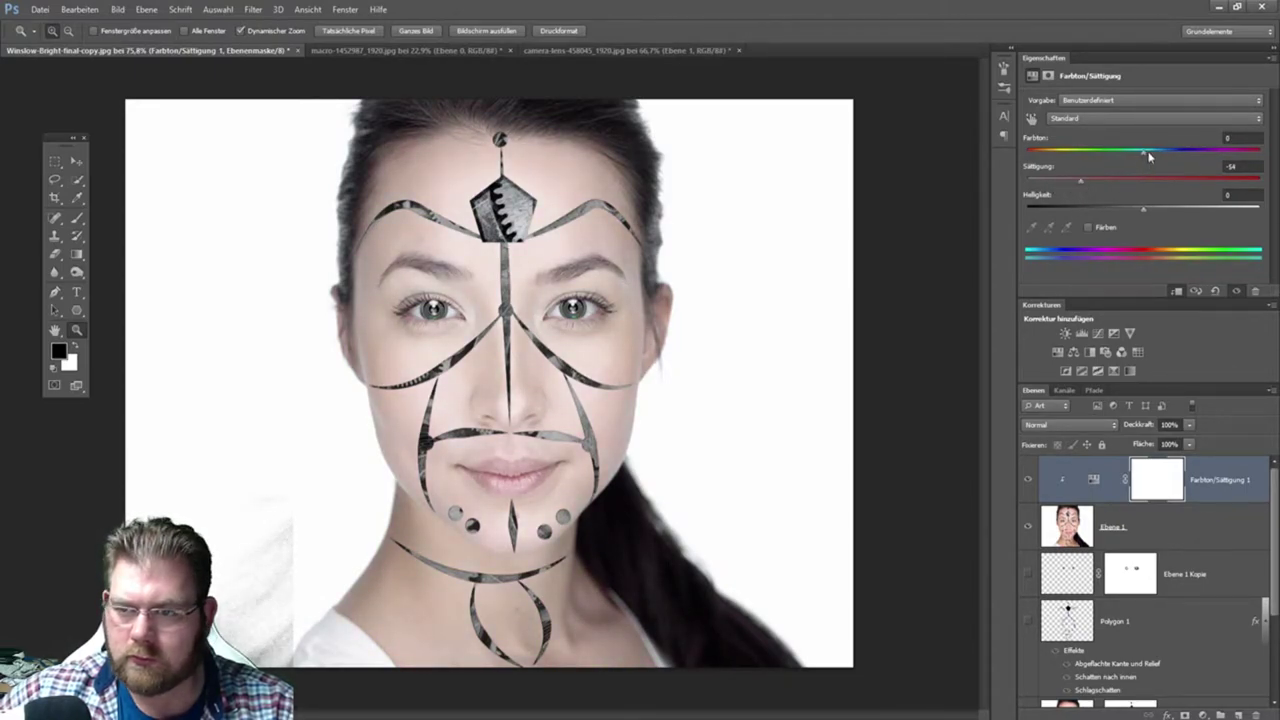
mouse_move(1148, 153)
mouse_down()
mouse_move(1062, 152)
mouse_move(1193, 159)
mouse_move(1195, 171)
mouse_move(1161, 176)
mouse_move(1181, 171)
mouse_up()
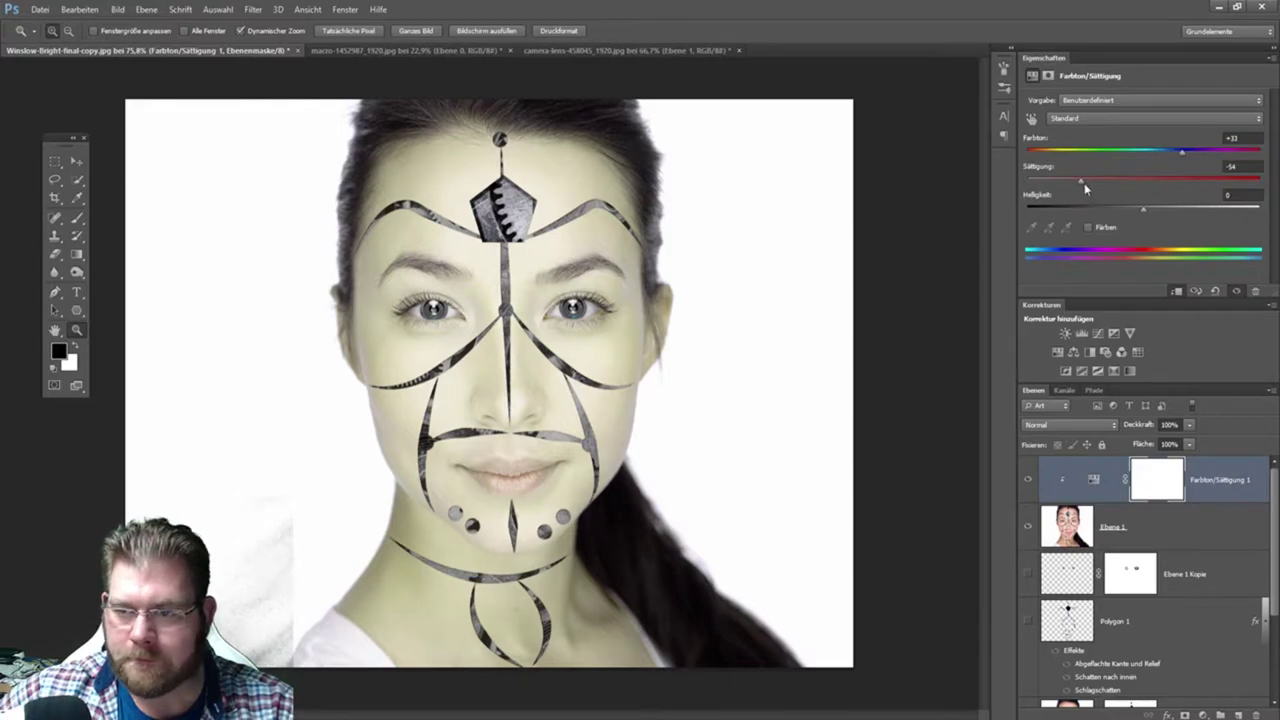
mouse_move(1084, 183)
mouse_down()
mouse_move(1071, 181)
mouse_move(1109, 179)
mouse_move(1048, 186)
mouse_up()
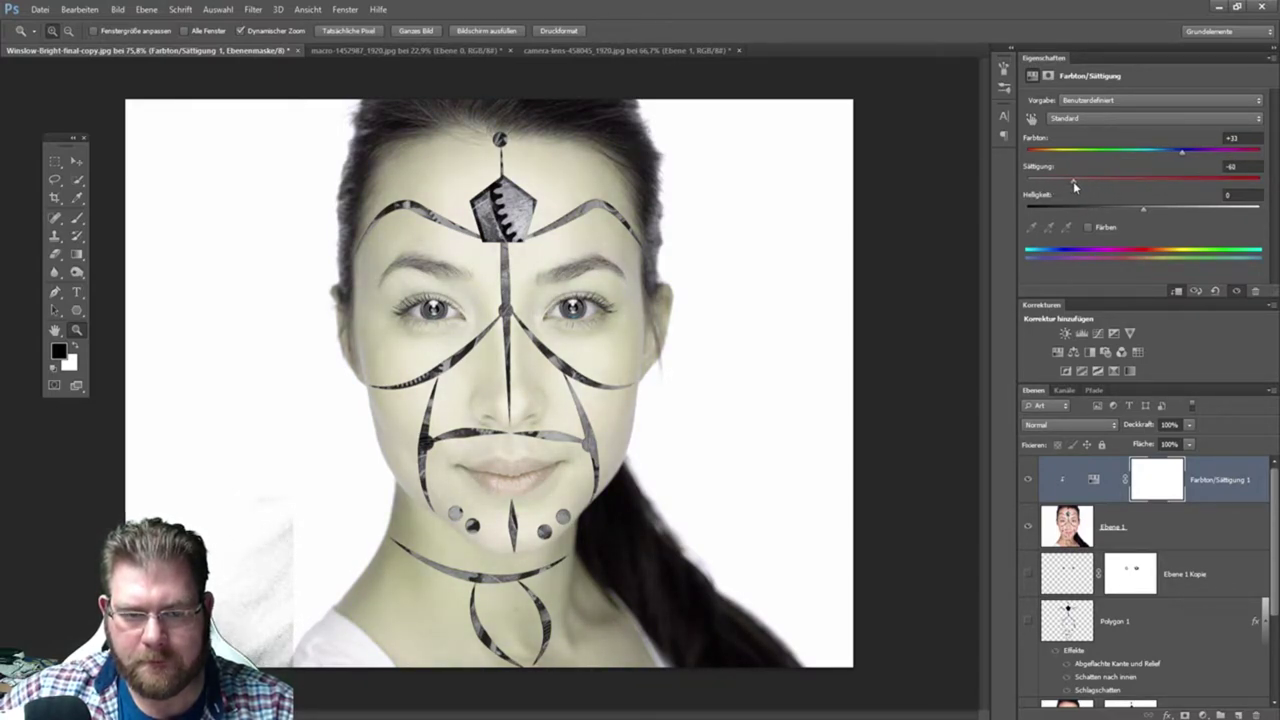
drag(1073, 181, 1076, 182)
drag(1142, 210, 1085, 181)
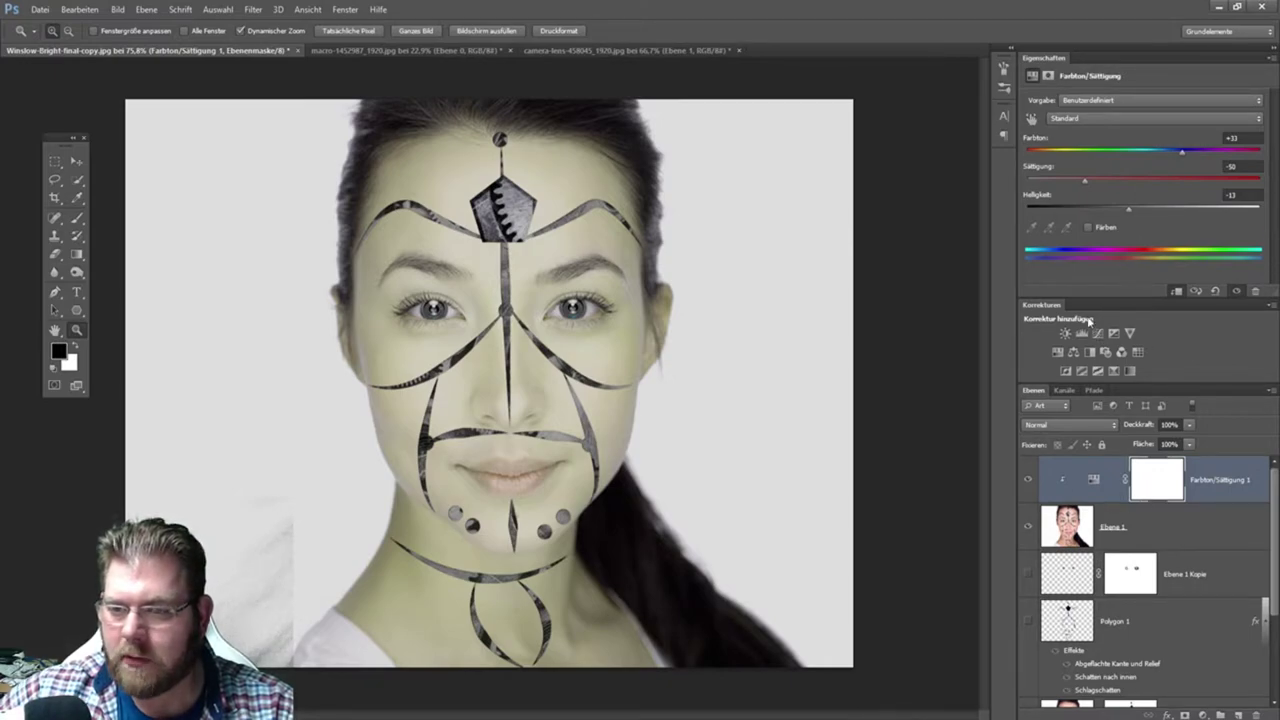
click(1166, 530)
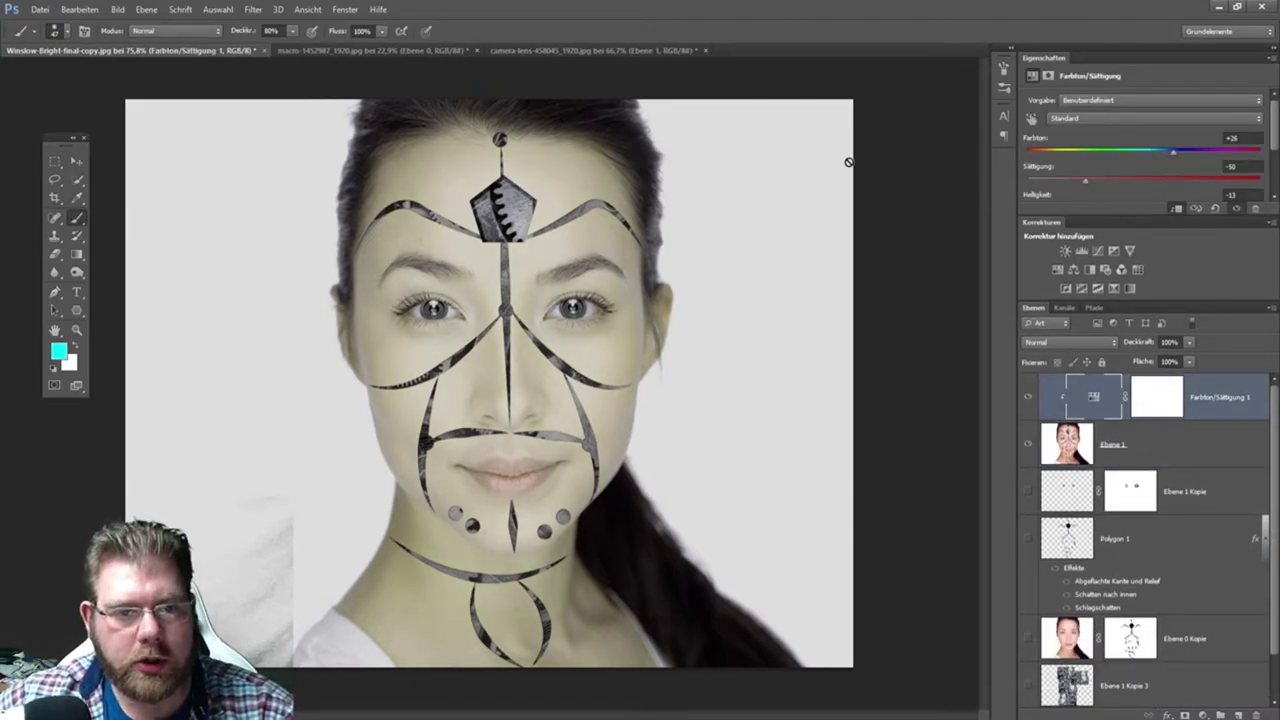
- Close the gears and camera lens documents without saving changes
click(475, 50)
click(677, 287)
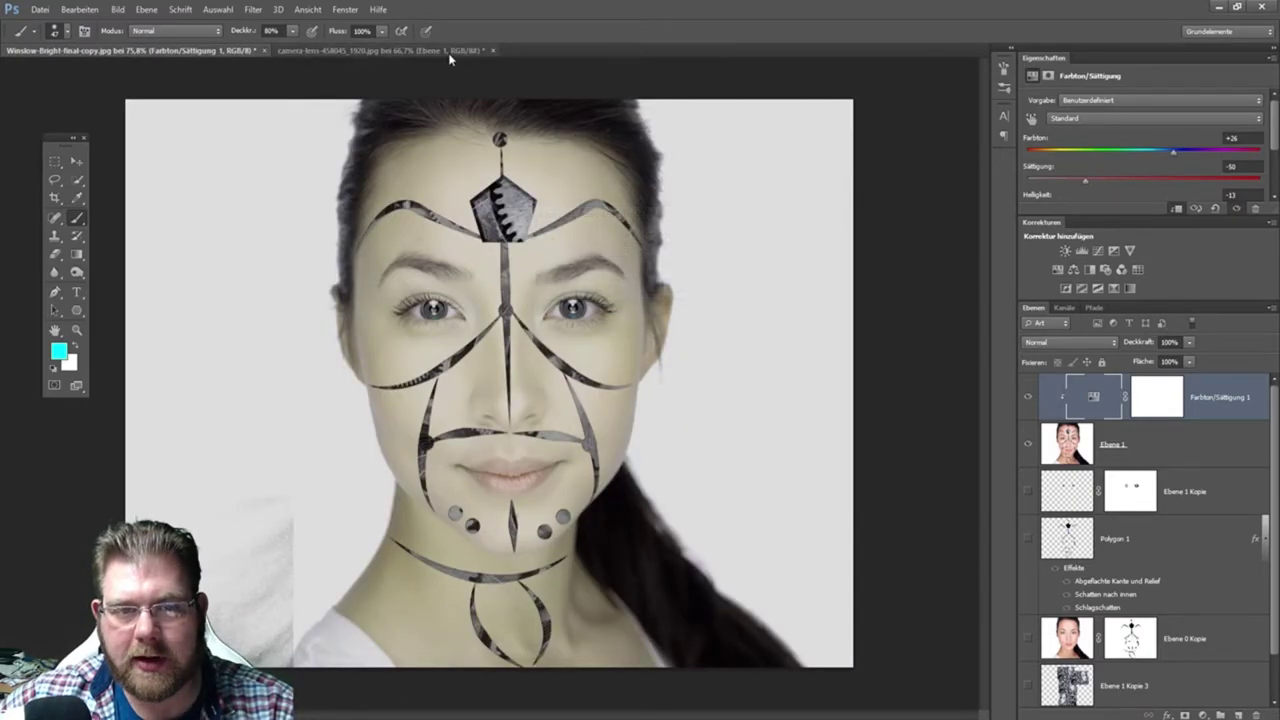
click(492, 50)
click(677, 285)
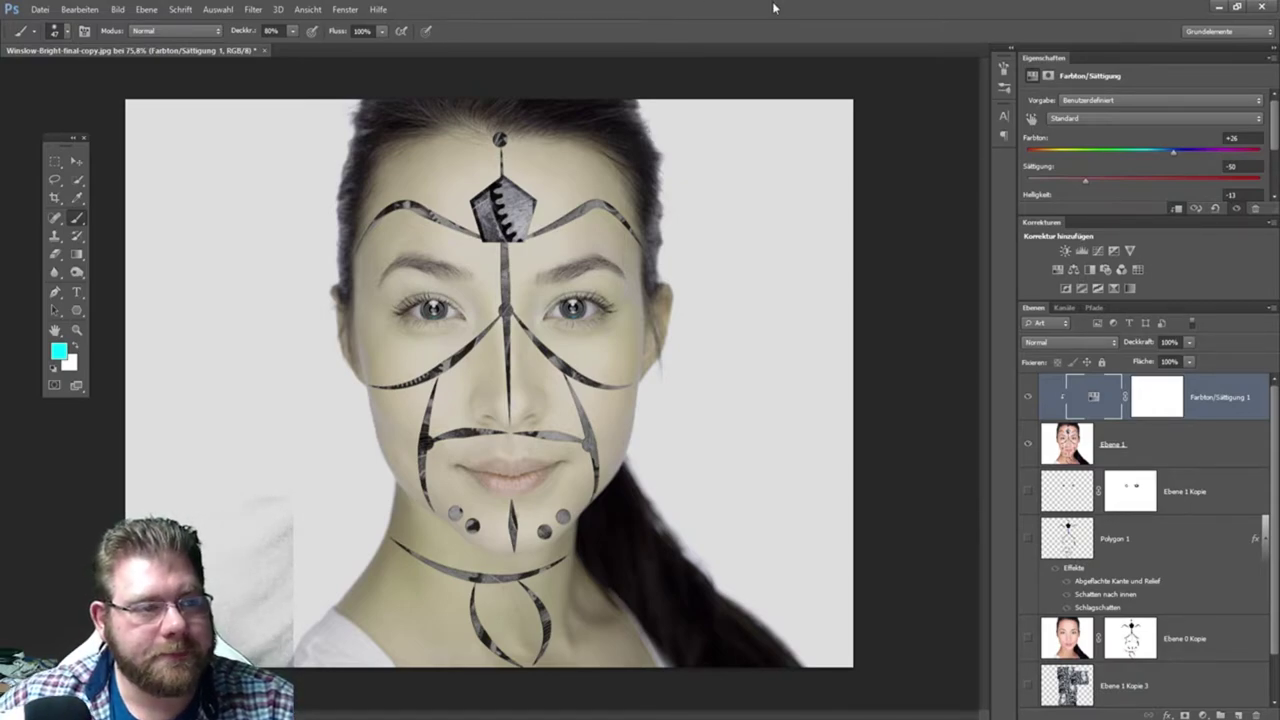
- In the Open dialog, preview the Model photo in the image viewer
click(40, 9)
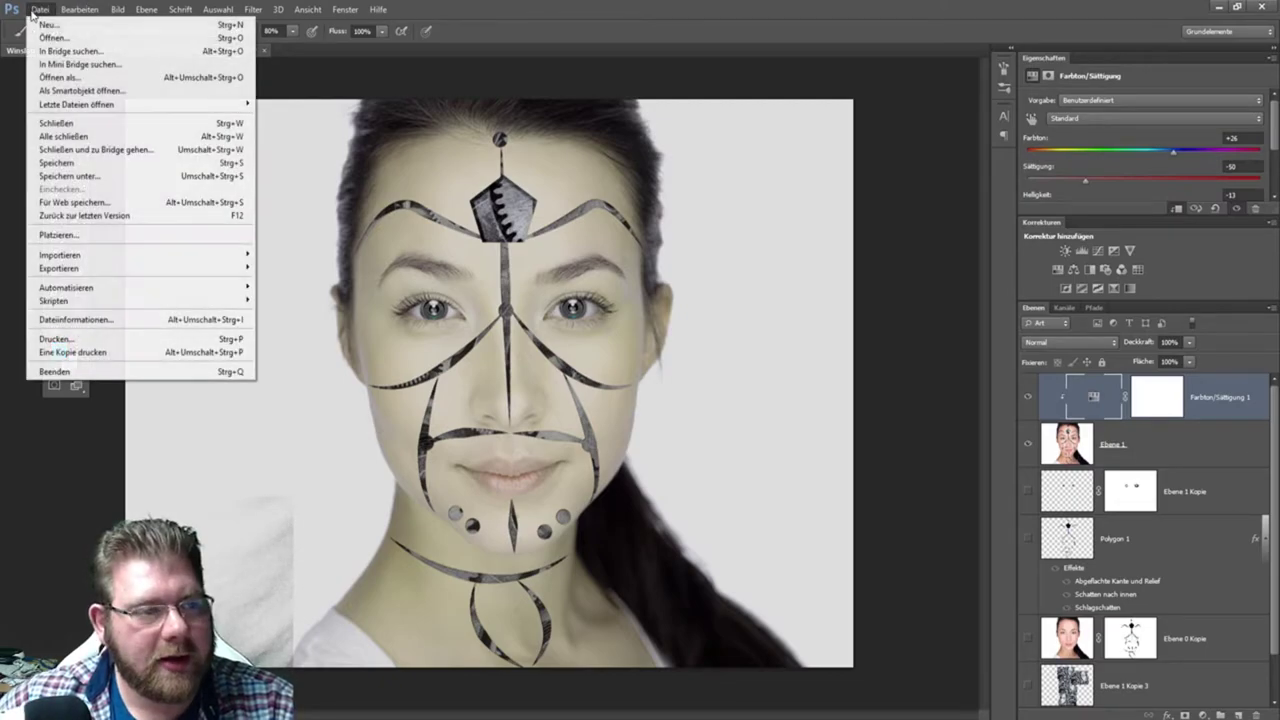
click(48, 38)
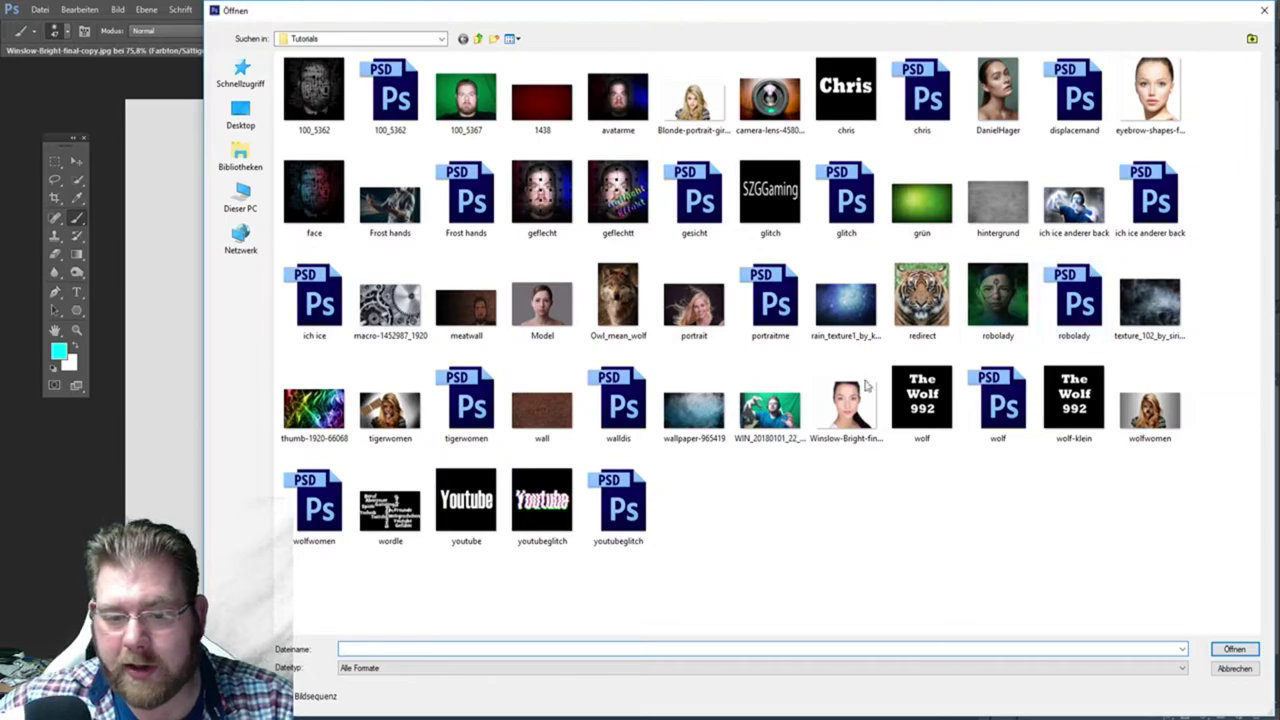
click(998, 300)
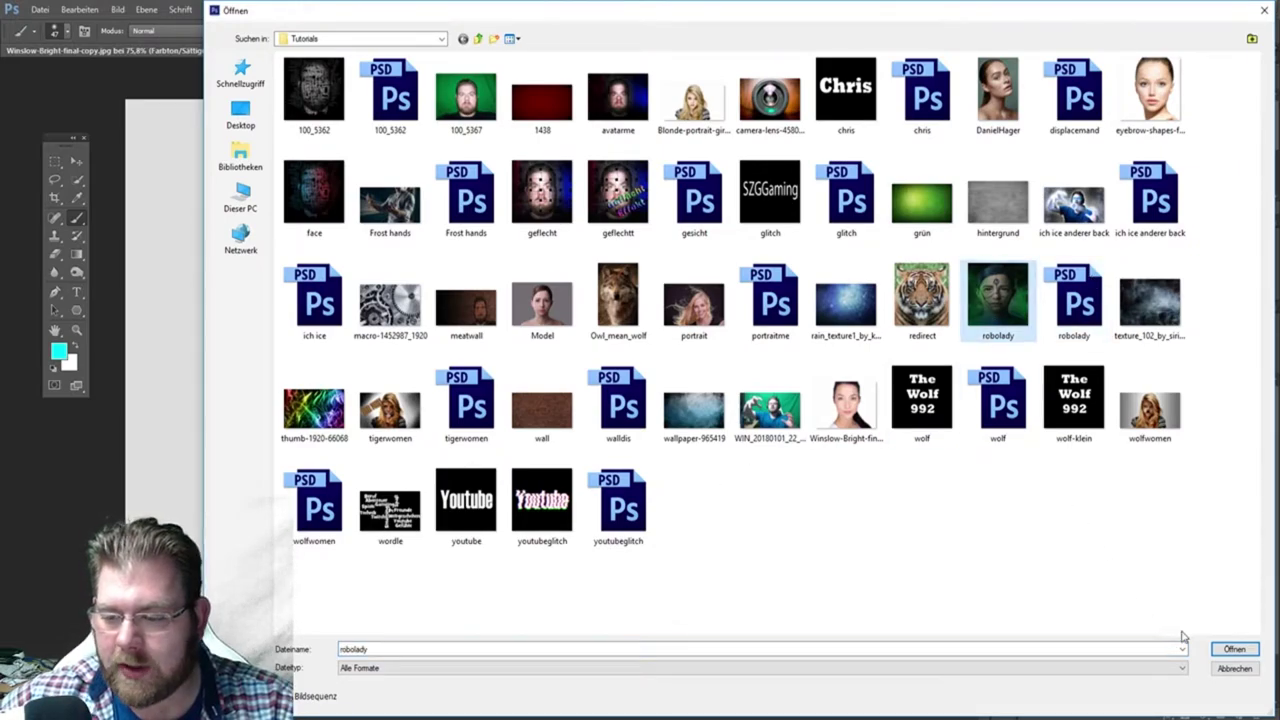
click(556, 314)
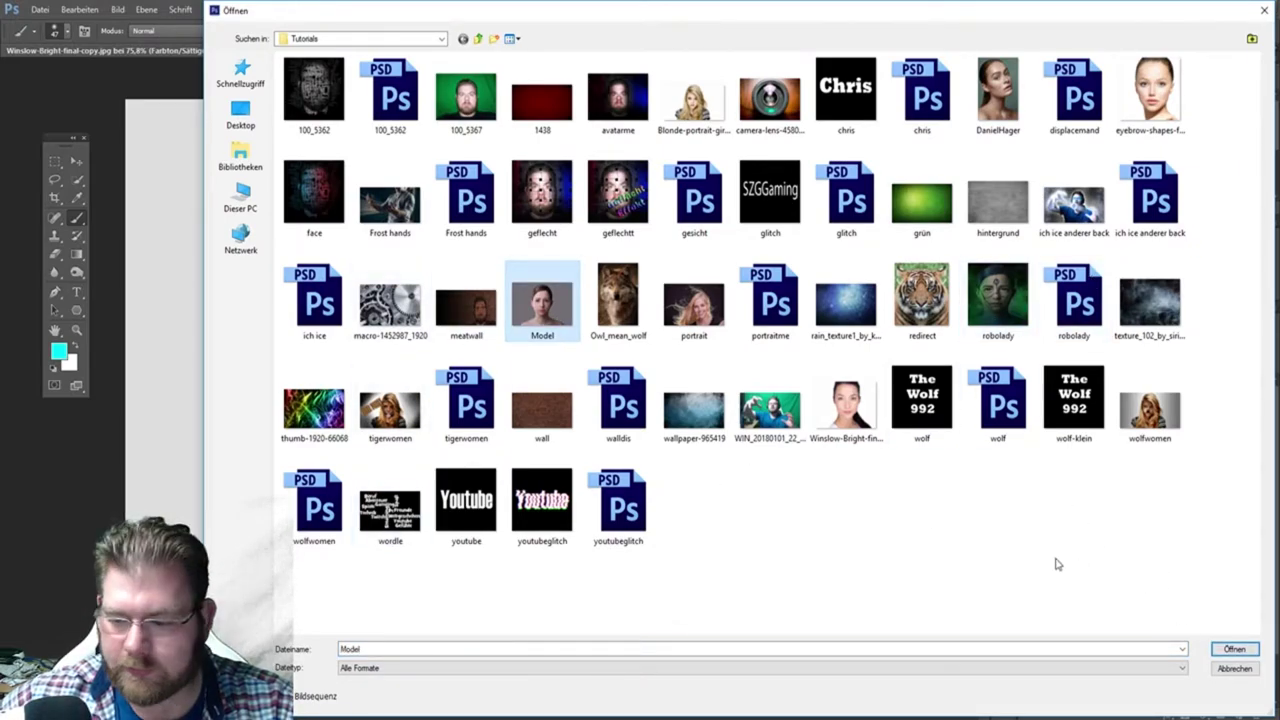
right_click(554, 312)
click(610, 284)
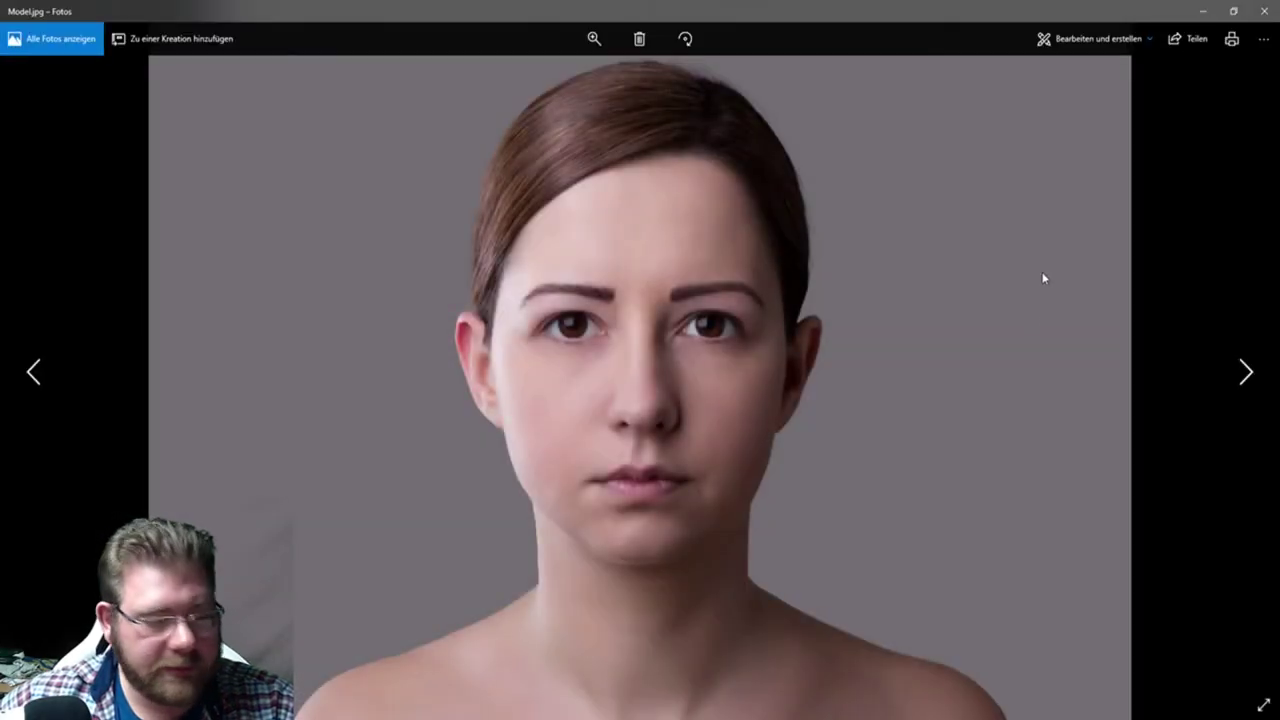
click(1264, 11)
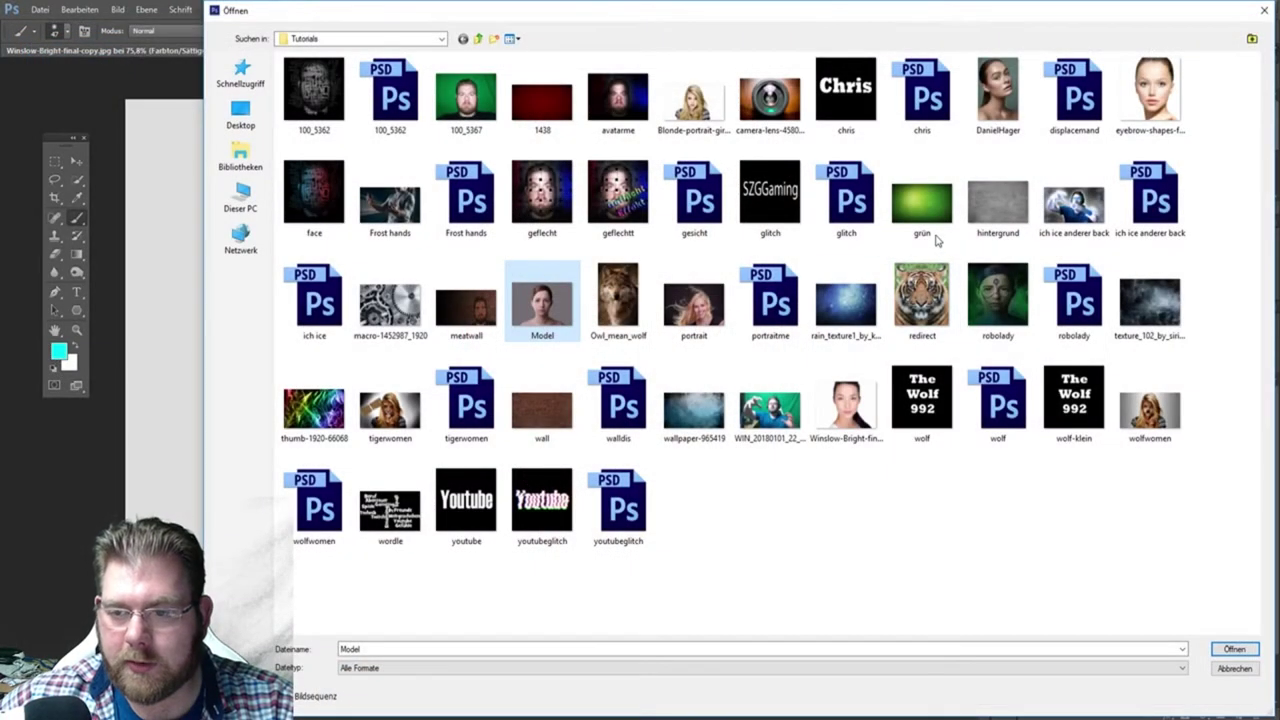
- Preview the robolady reference image, then cancel the Open dialog
right_click(1006, 305)
click(1045, 284)
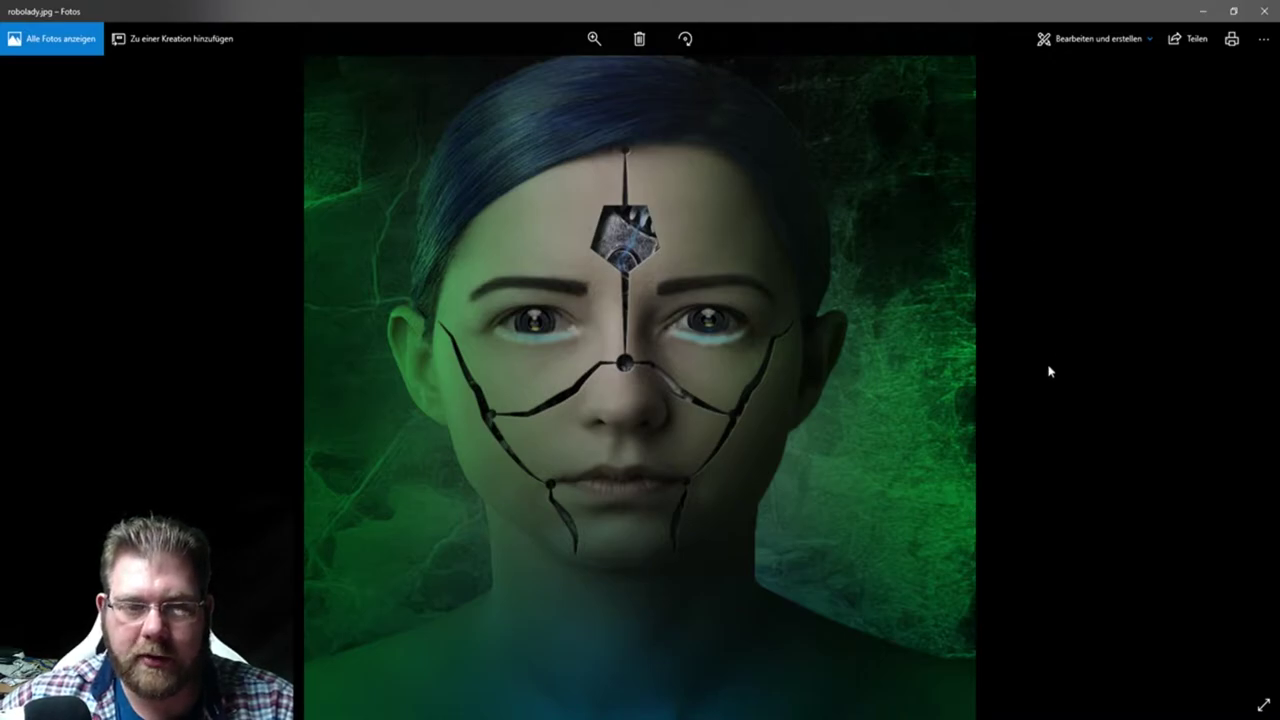
click(1265, 11)
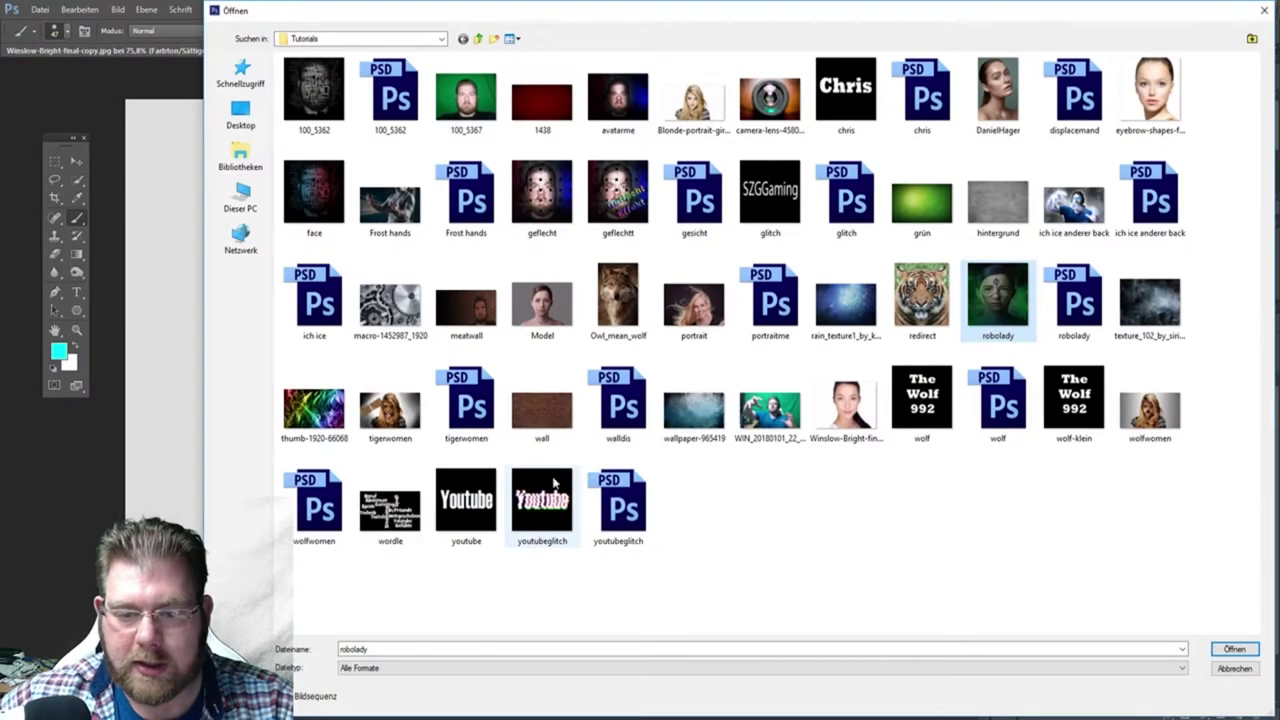
click(1236, 668)
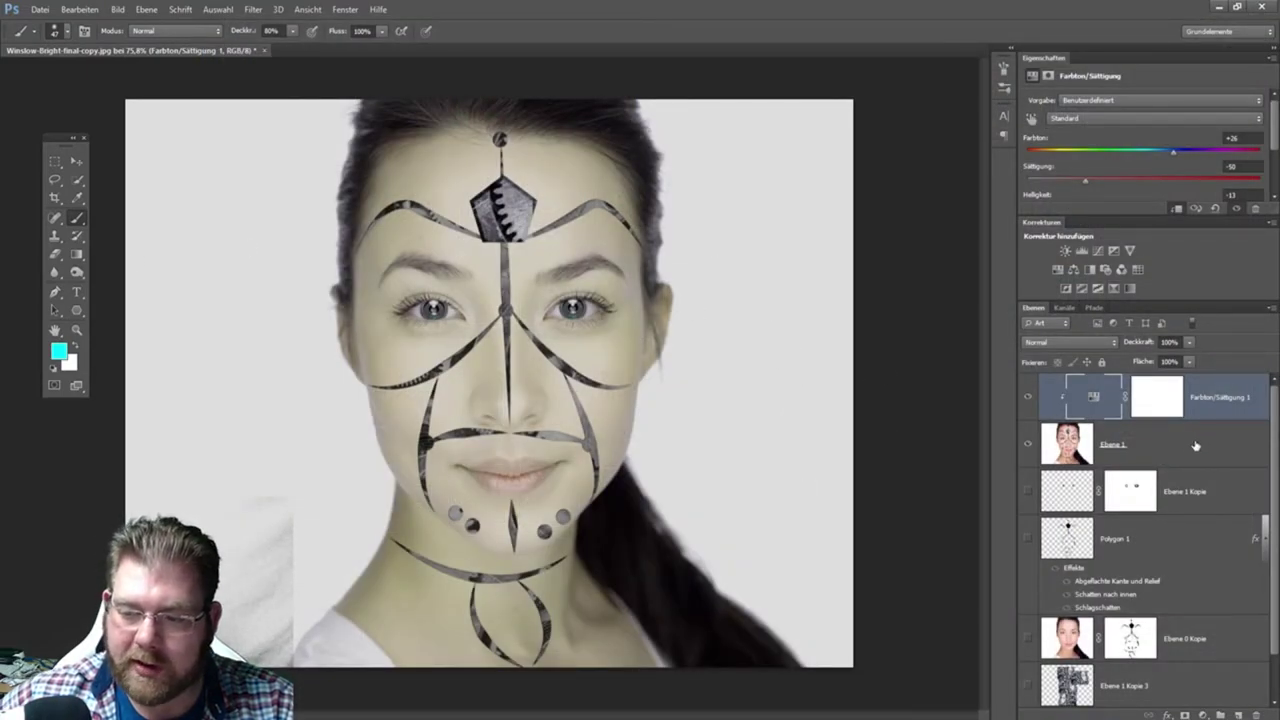
- Close the Properties panel and add new empty layers above the adjustment
right_click(1063, 63)
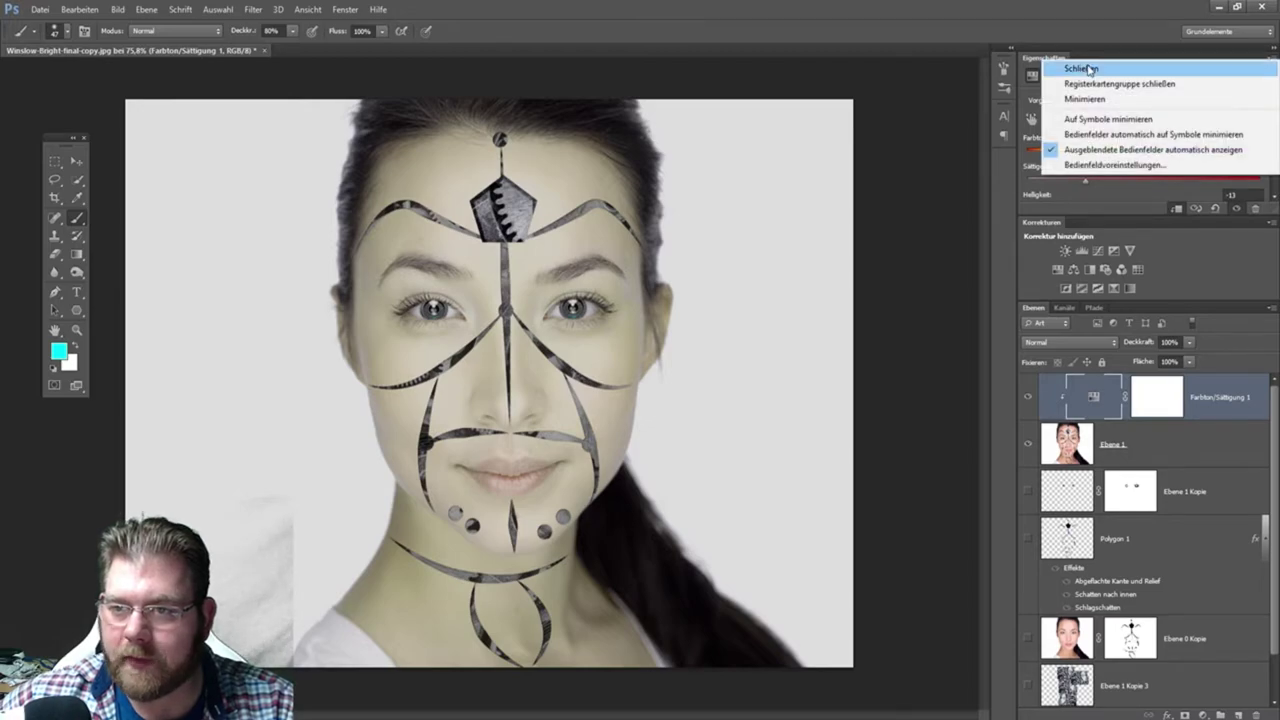
click(1075, 65)
click(1157, 467)
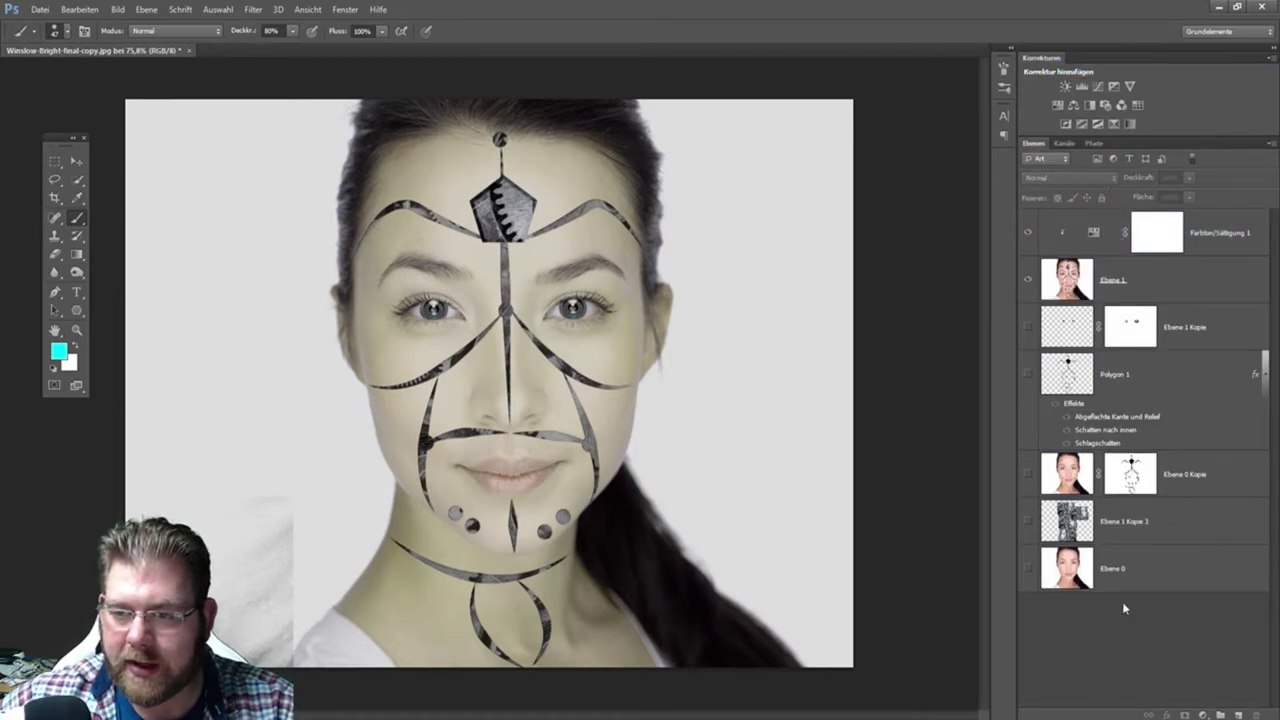
click(1238, 715)
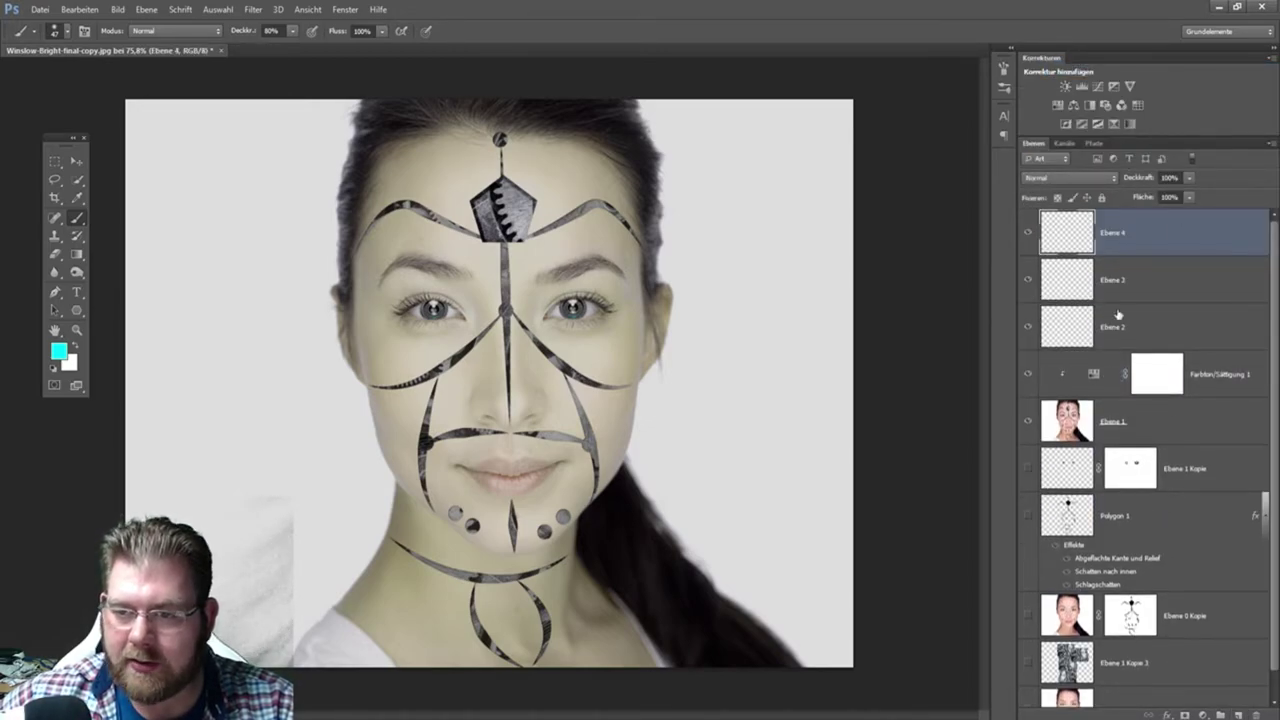
- Set Ebene 2, Ebene 3 and Ebene 4 to Multiply (Multiplizieren) blending
click(1147, 330)
click(1057, 177)
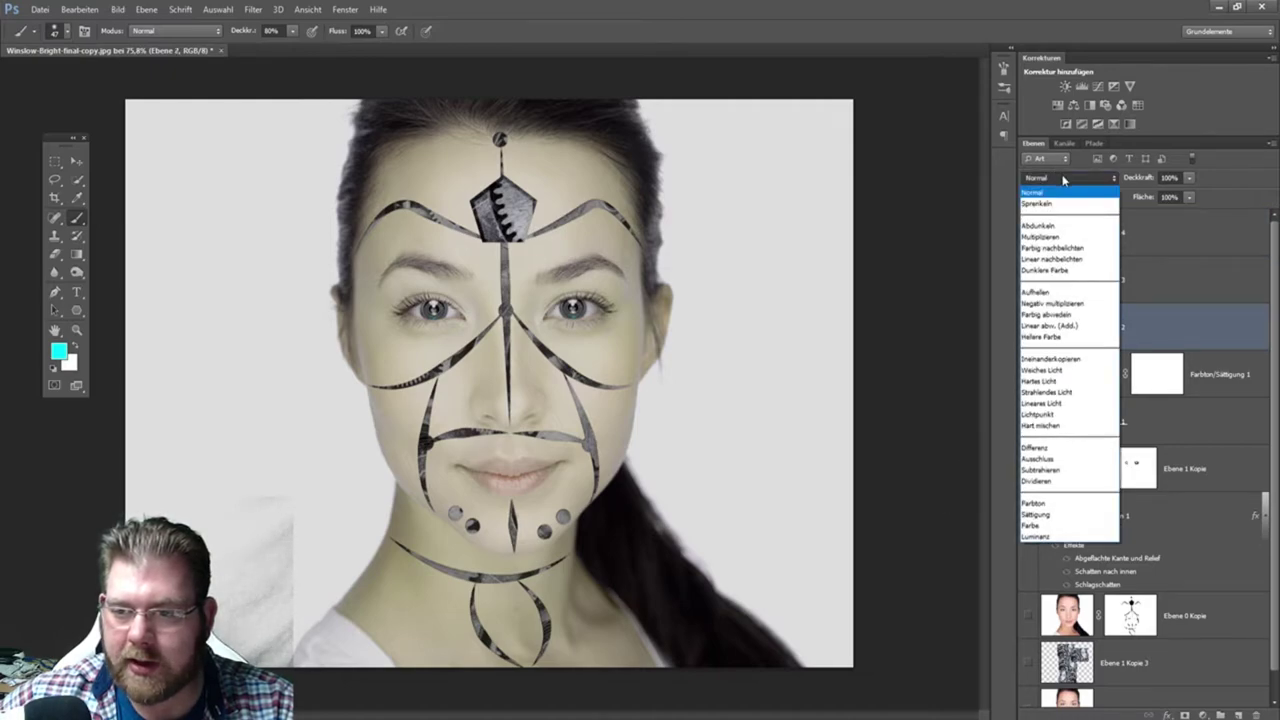
click(1063, 226)
click(1110, 280)
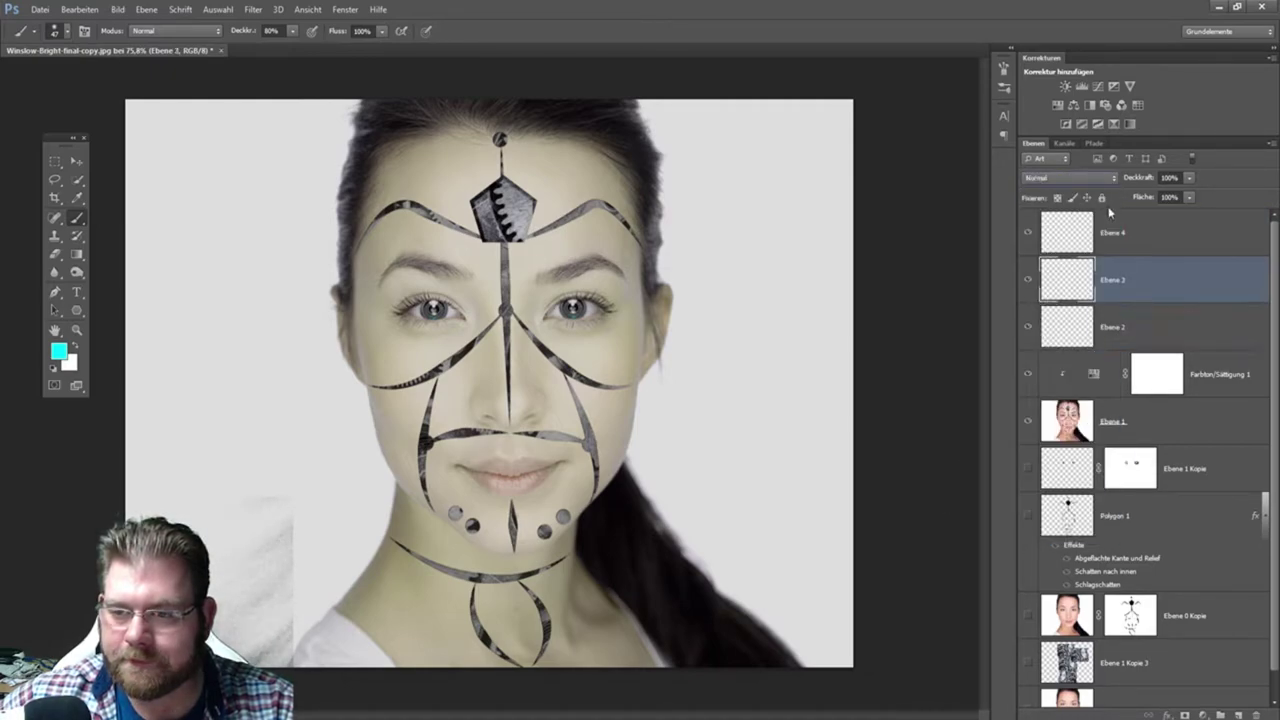
click(1070, 177)
click(1063, 226)
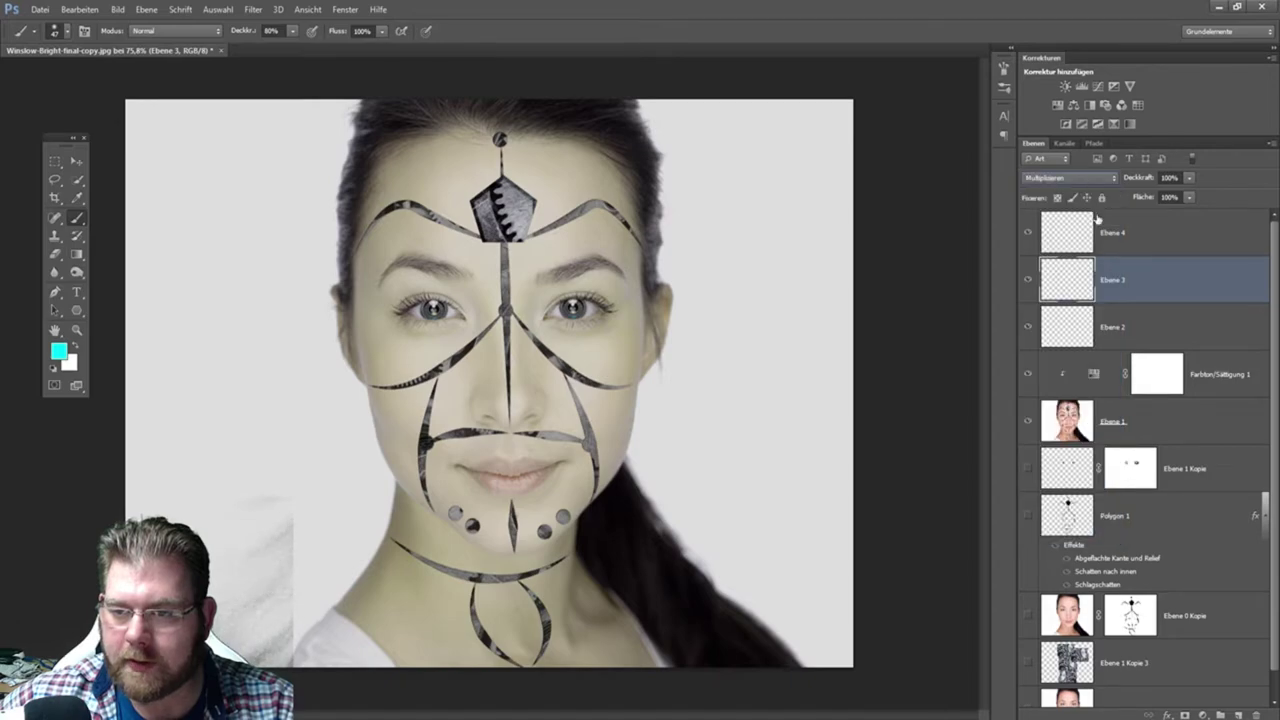
click(1155, 240)
click(1095, 180)
click(1068, 240)
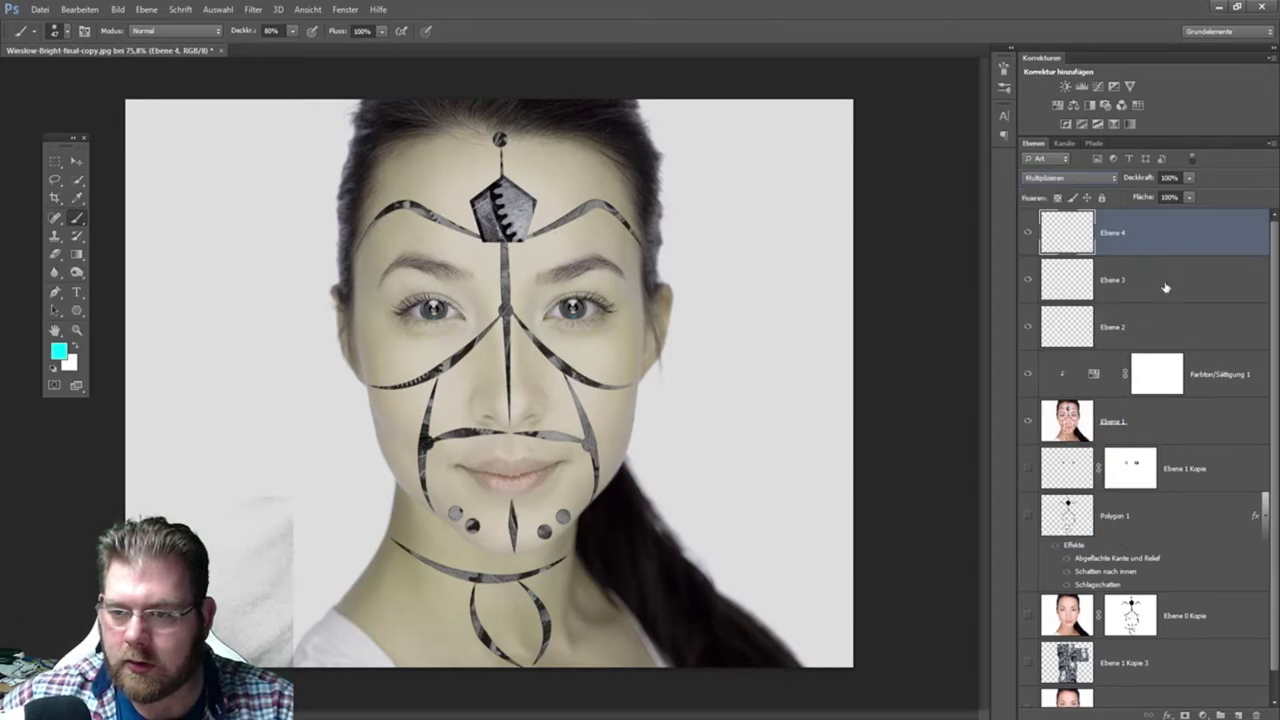
- On Ebene 2, set up a green 3dff7d-to-transparent gradient
click(1157, 328)
click(77, 255)
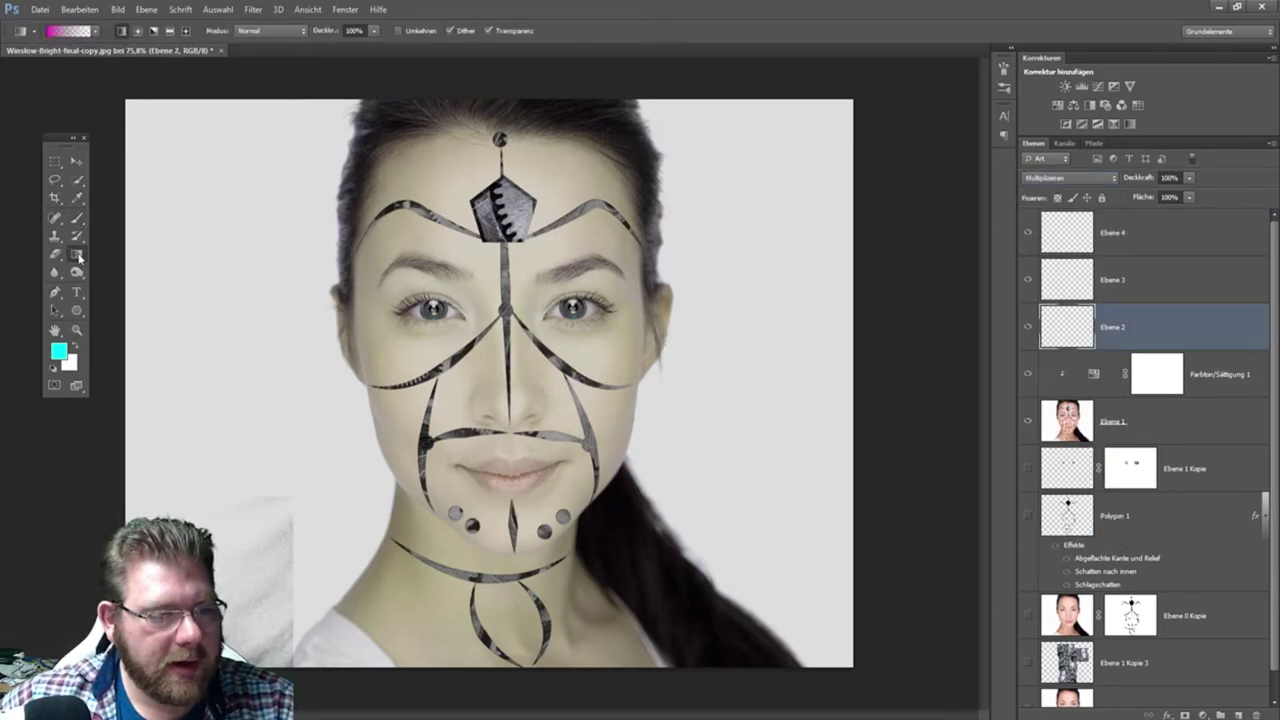
click(68, 31)
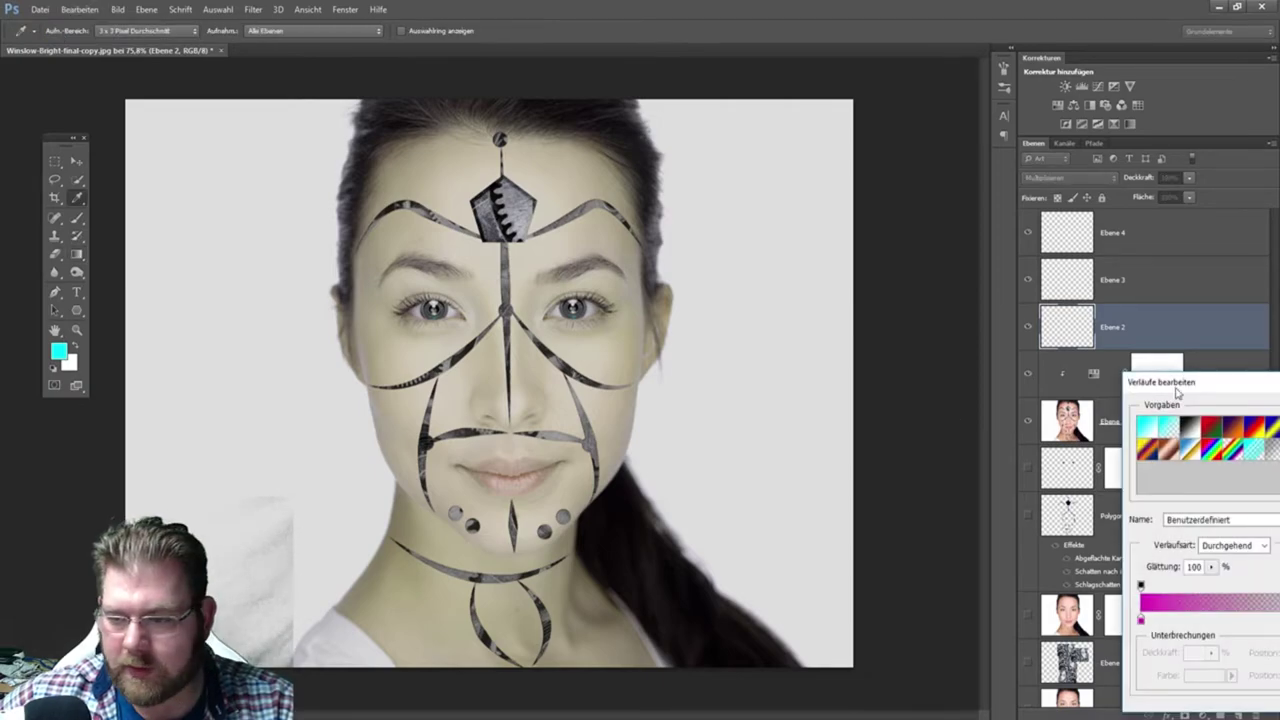
drag(1203, 381, 726, 225)
click(665, 467)
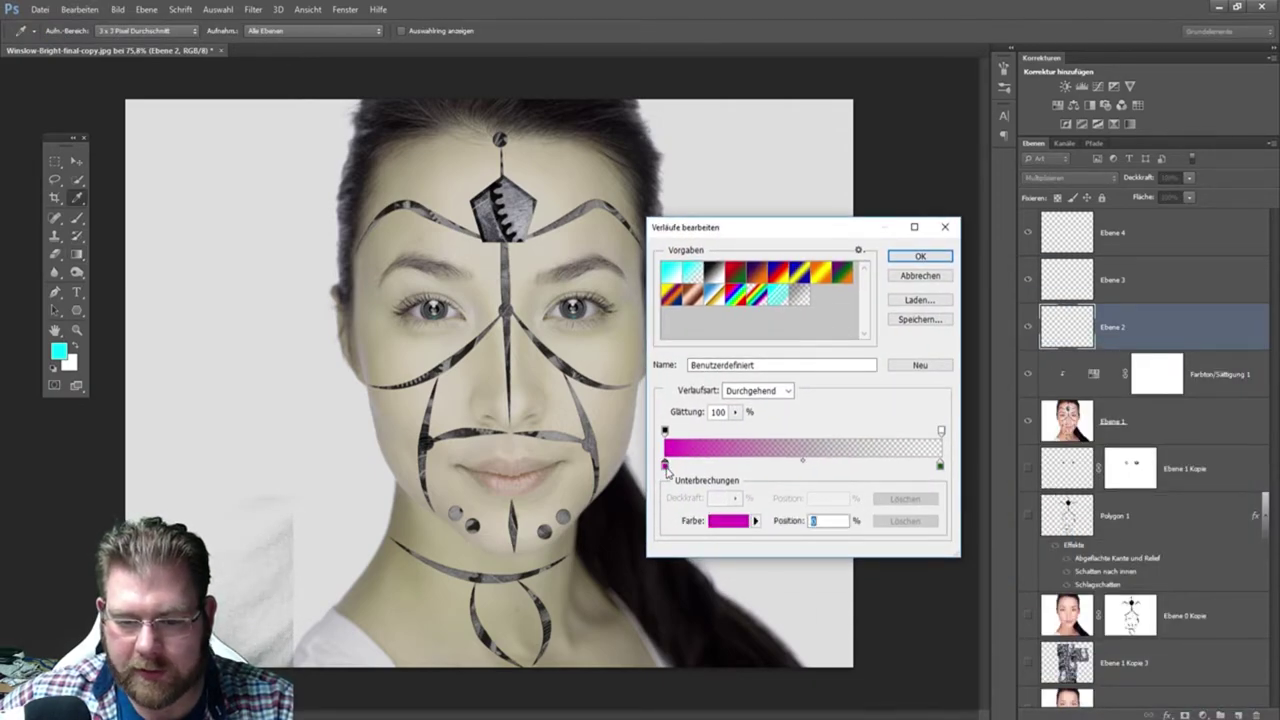
click(728, 520)
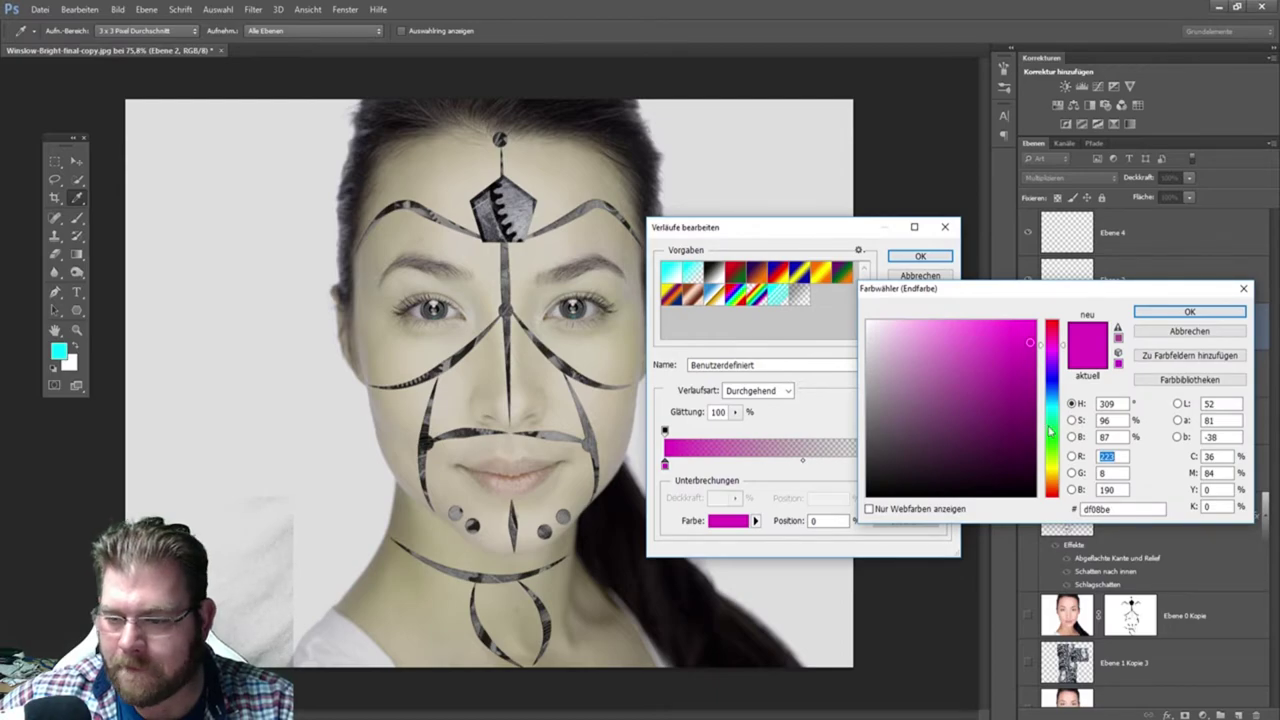
click(1052, 431)
click(995, 321)
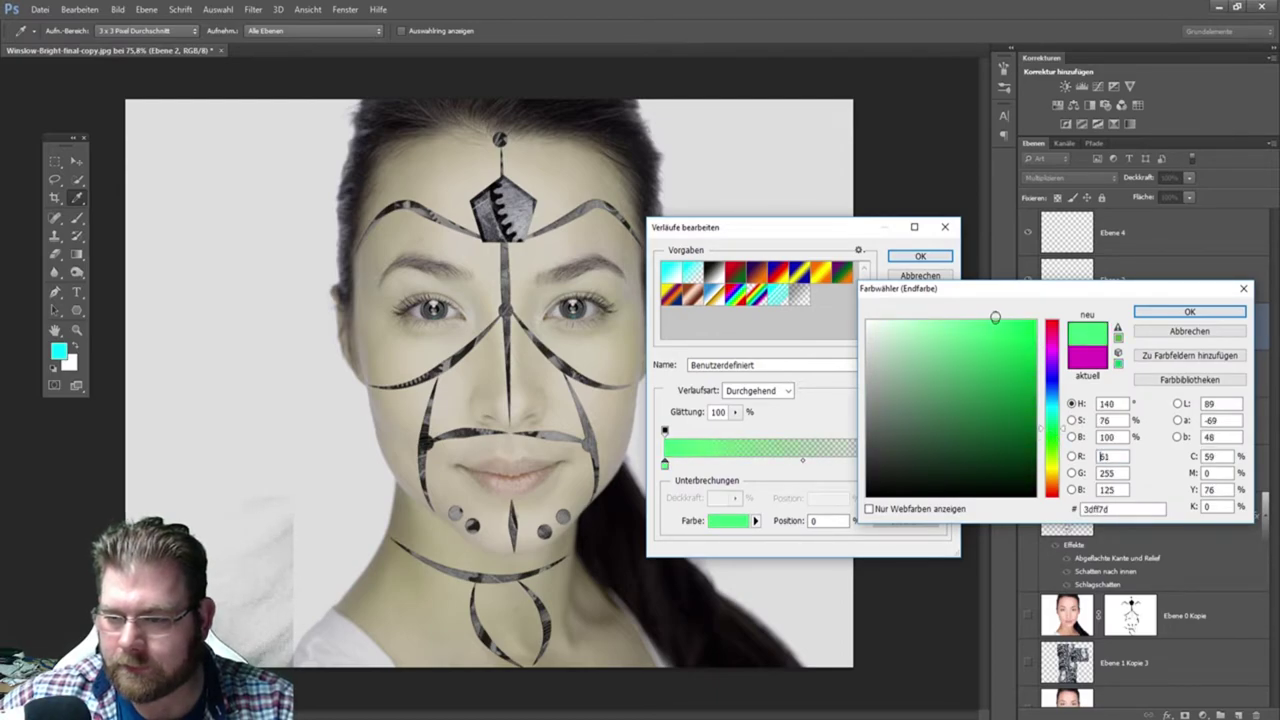
click(1169, 316)
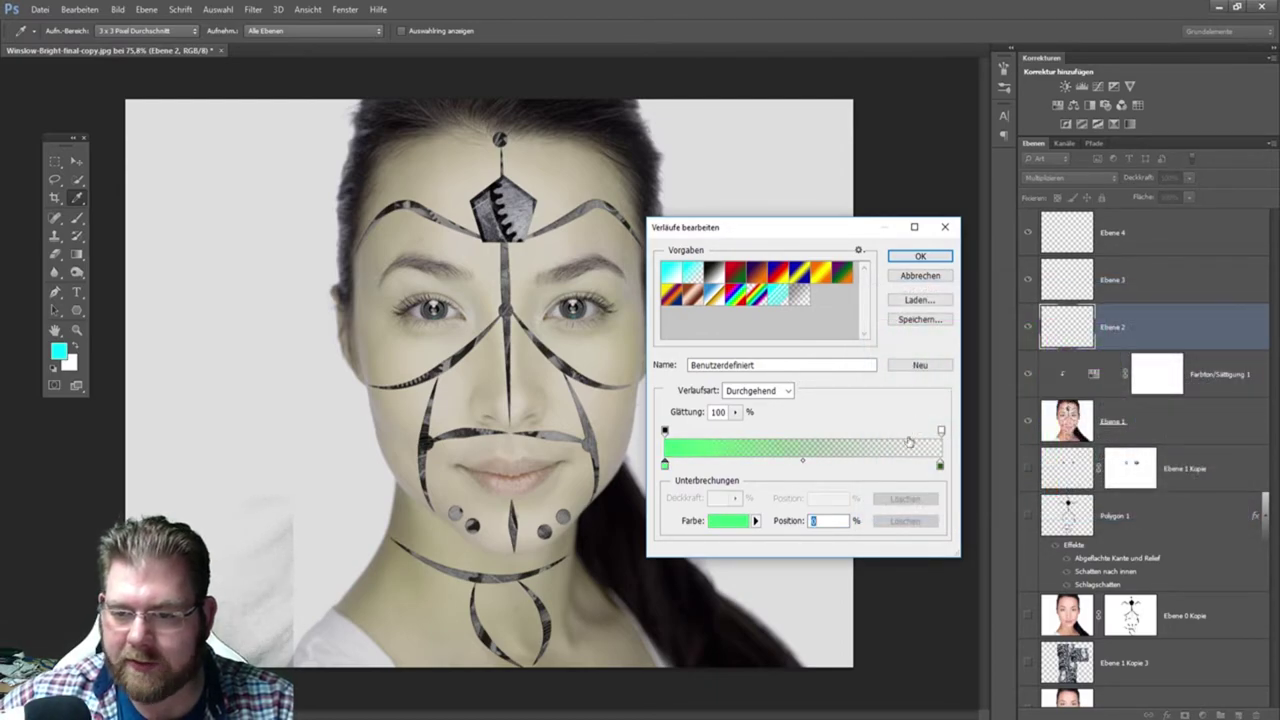
click(920, 256)
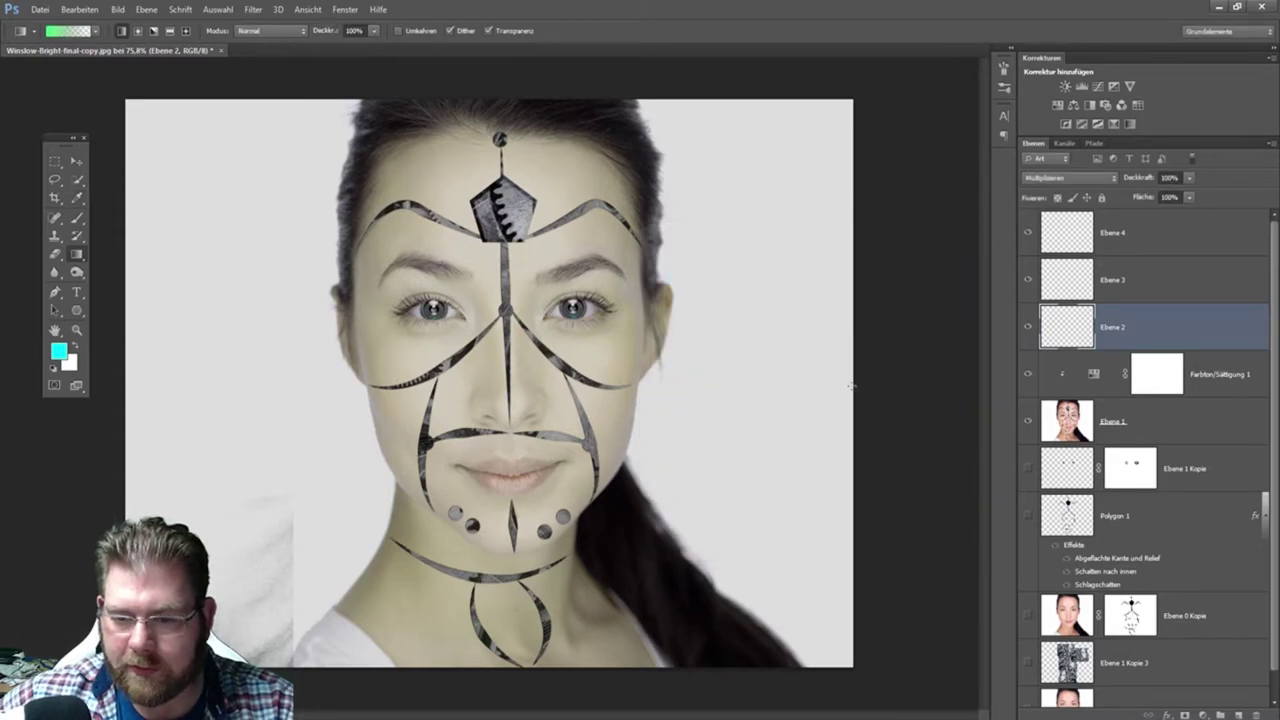
- Draw the green gradient from the right edge on Ebene 2 and from the left on Ebene 3
drag(851, 386, 508, 392)
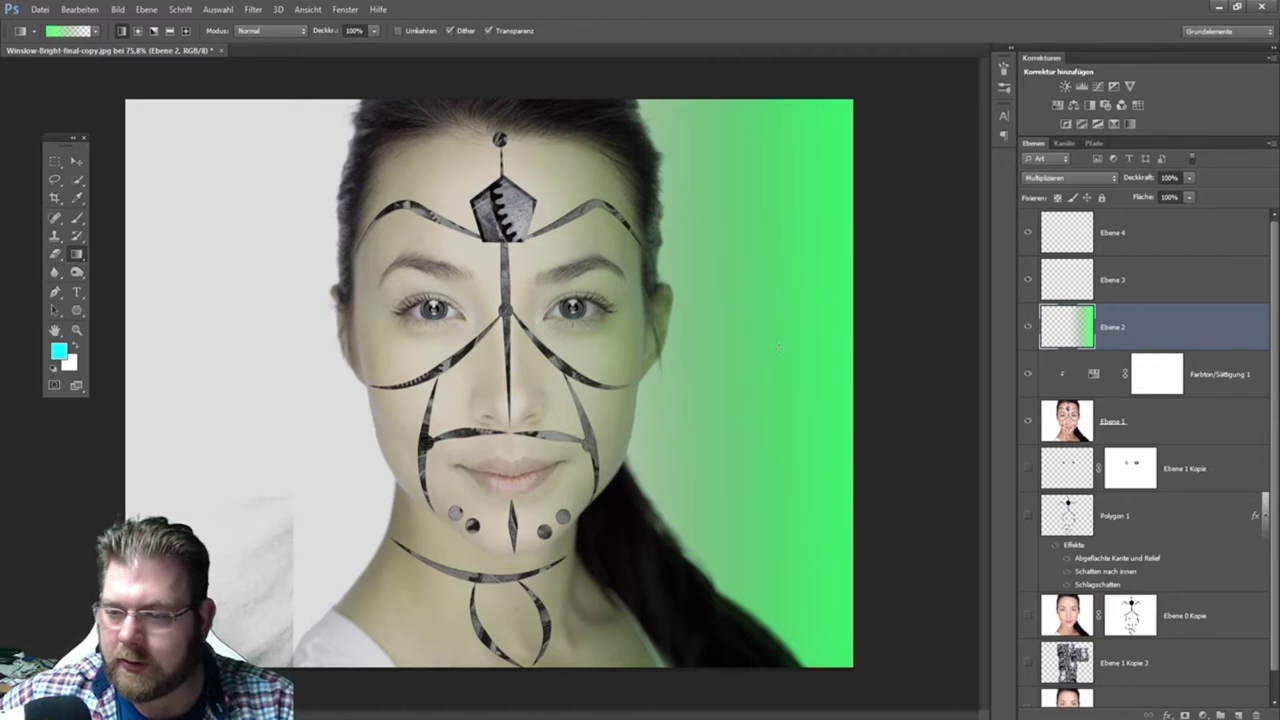
click(1157, 279)
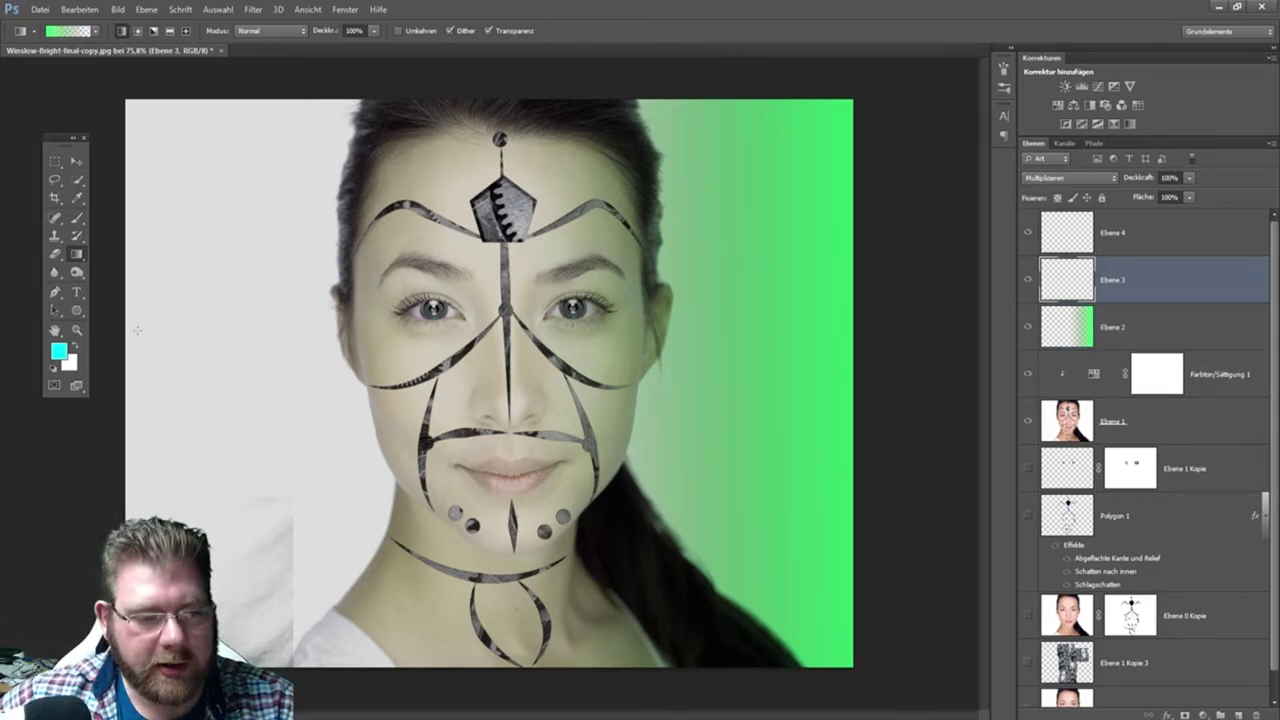
mouse_move(123, 364)
mouse_down()
mouse_move(515, 356)
mouse_move(504, 356)
mouse_up()
- Paint a blue 0024ff-to-transparent gradient on Ebene 4, rising from the bottom edge
click(1184, 229)
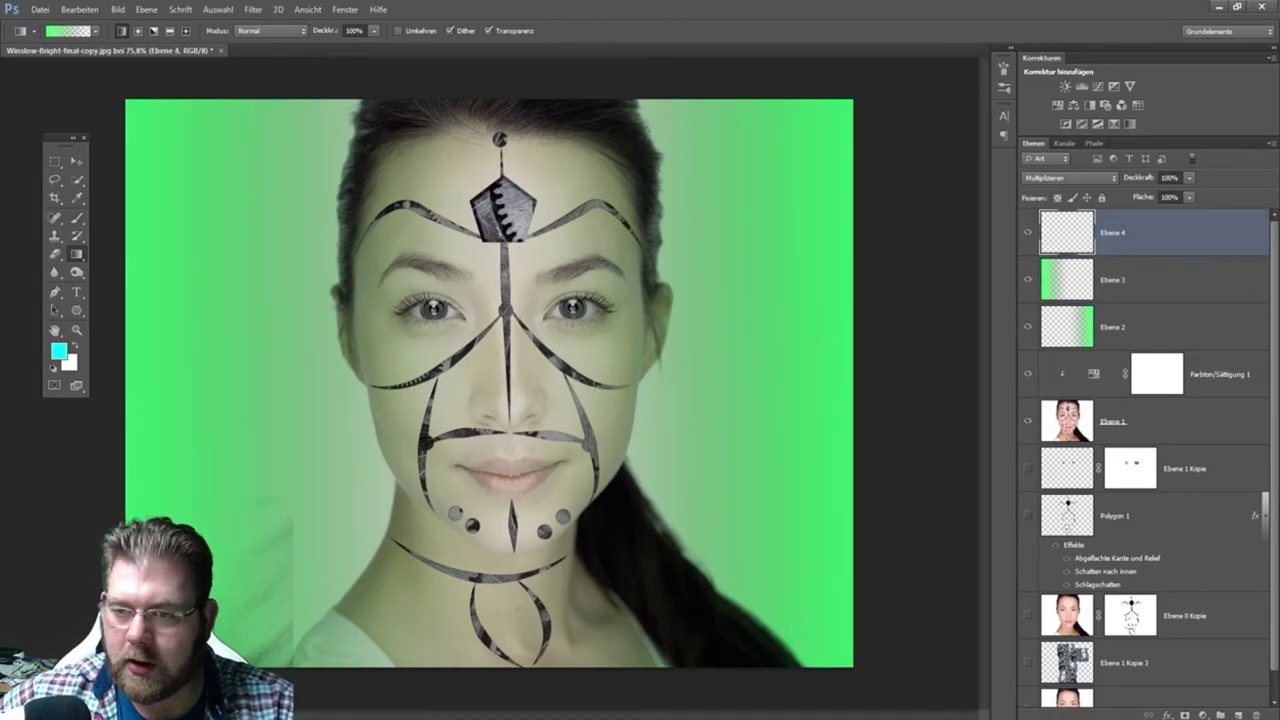
click(68, 31)
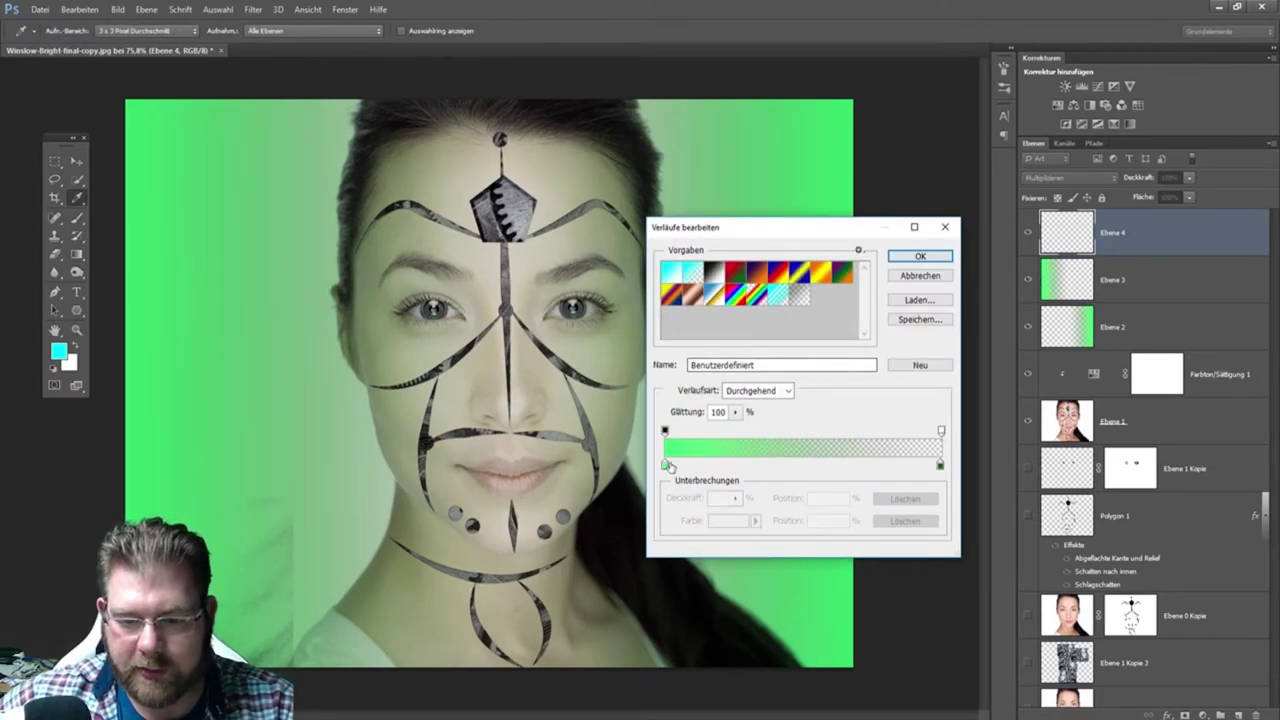
click(665, 465)
click(723, 521)
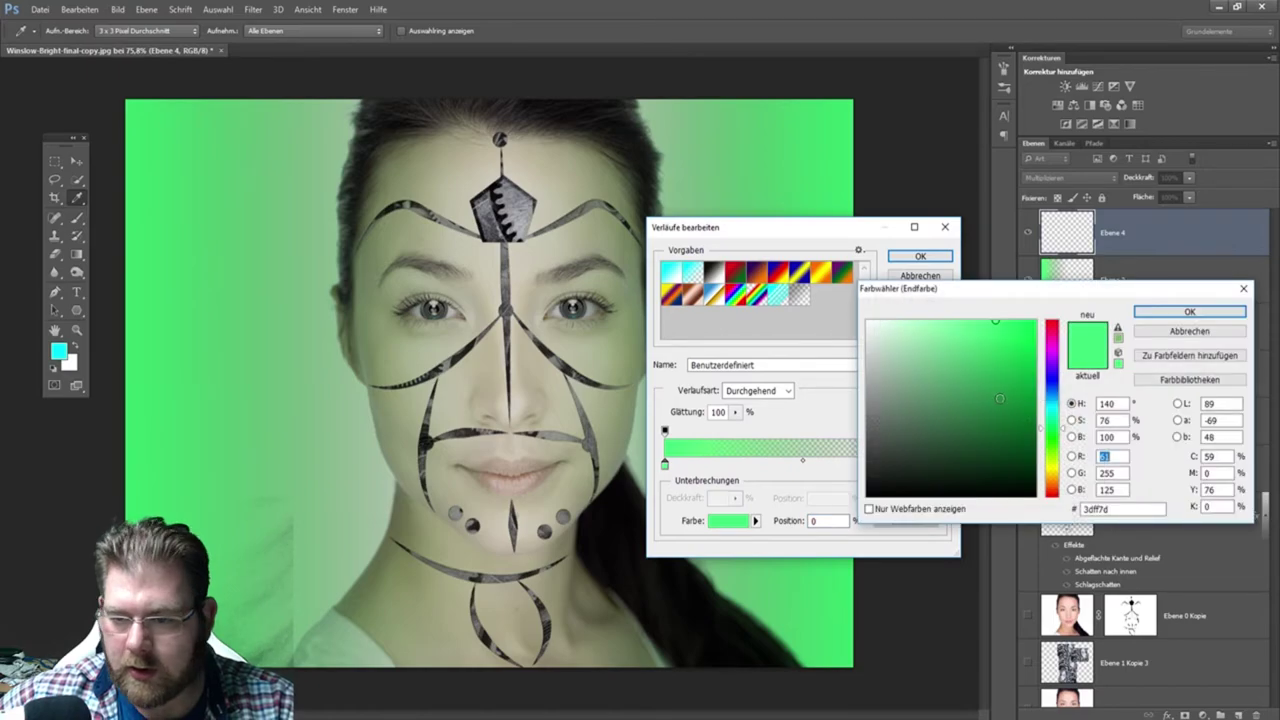
drag(1048, 410, 1048, 383)
click(1034, 321)
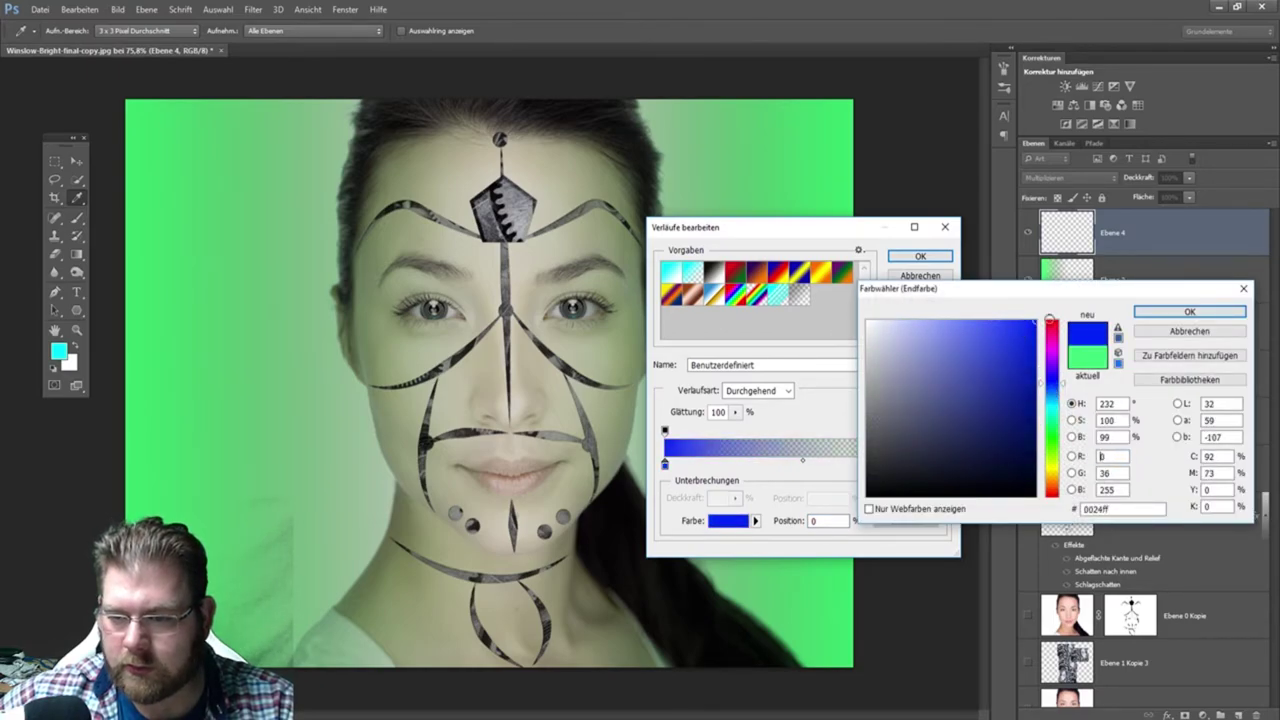
click(1155, 316)
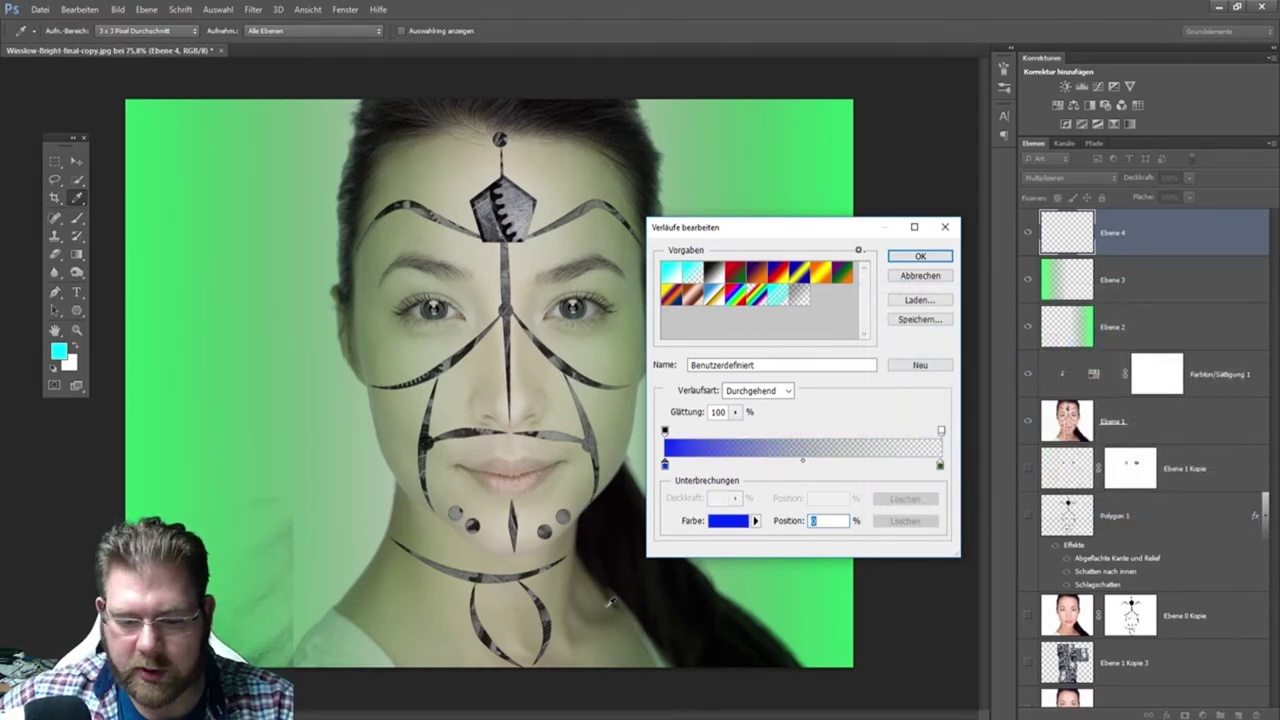
click(920, 256)
drag(518, 668, 510, 386)
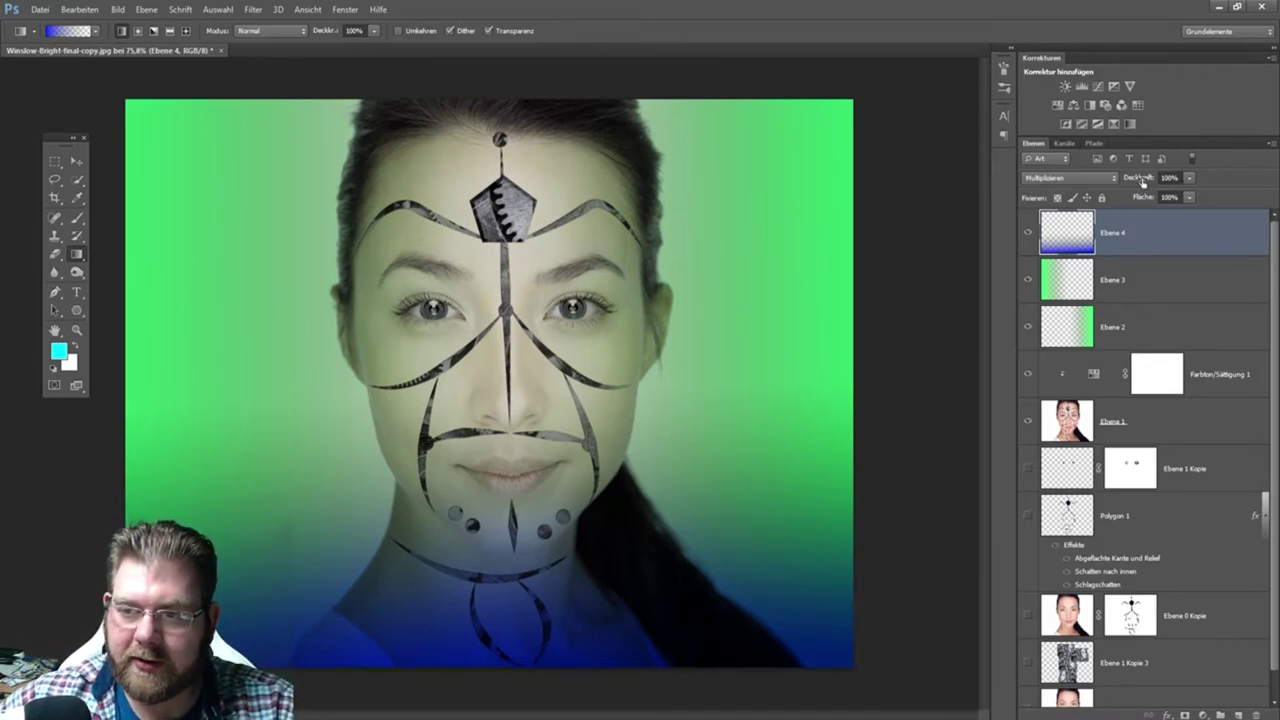
- Lower the gradient layers' opacity: Ebene 4 slightly, Ebene 3 to 59%, Ebene 2 to 67%
drag(1142, 181, 1110, 180)
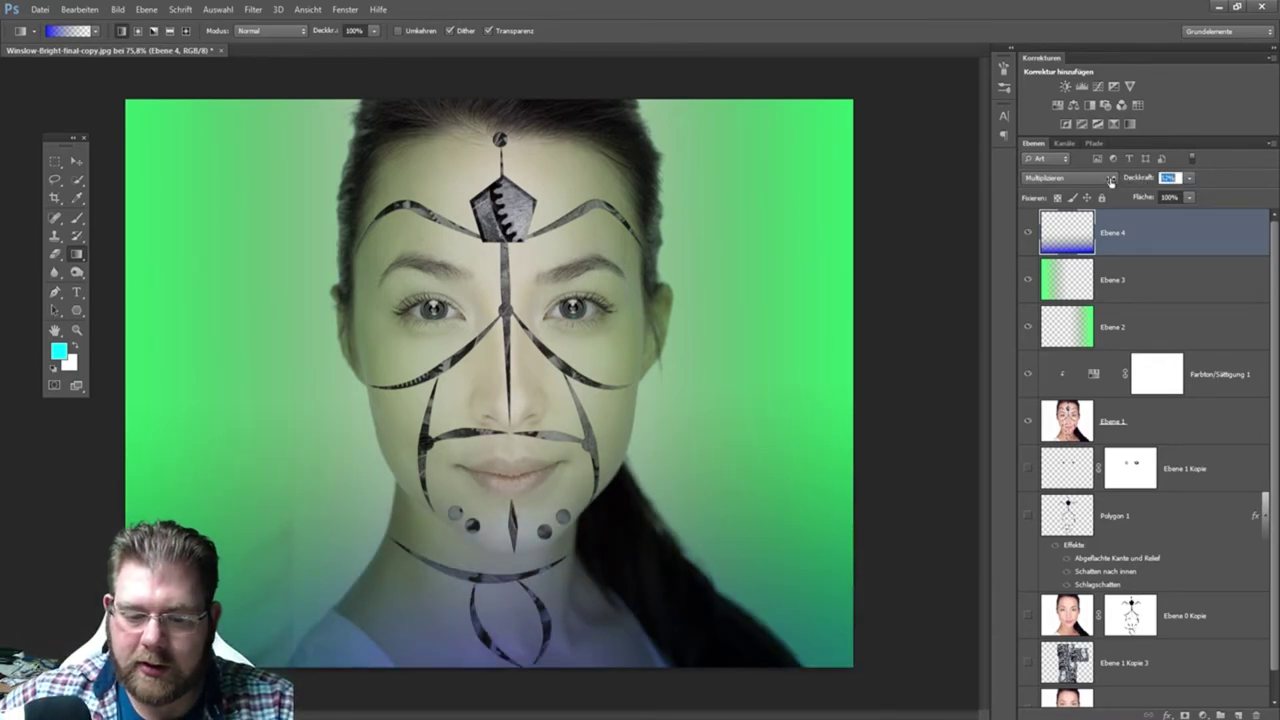
click(1148, 277)
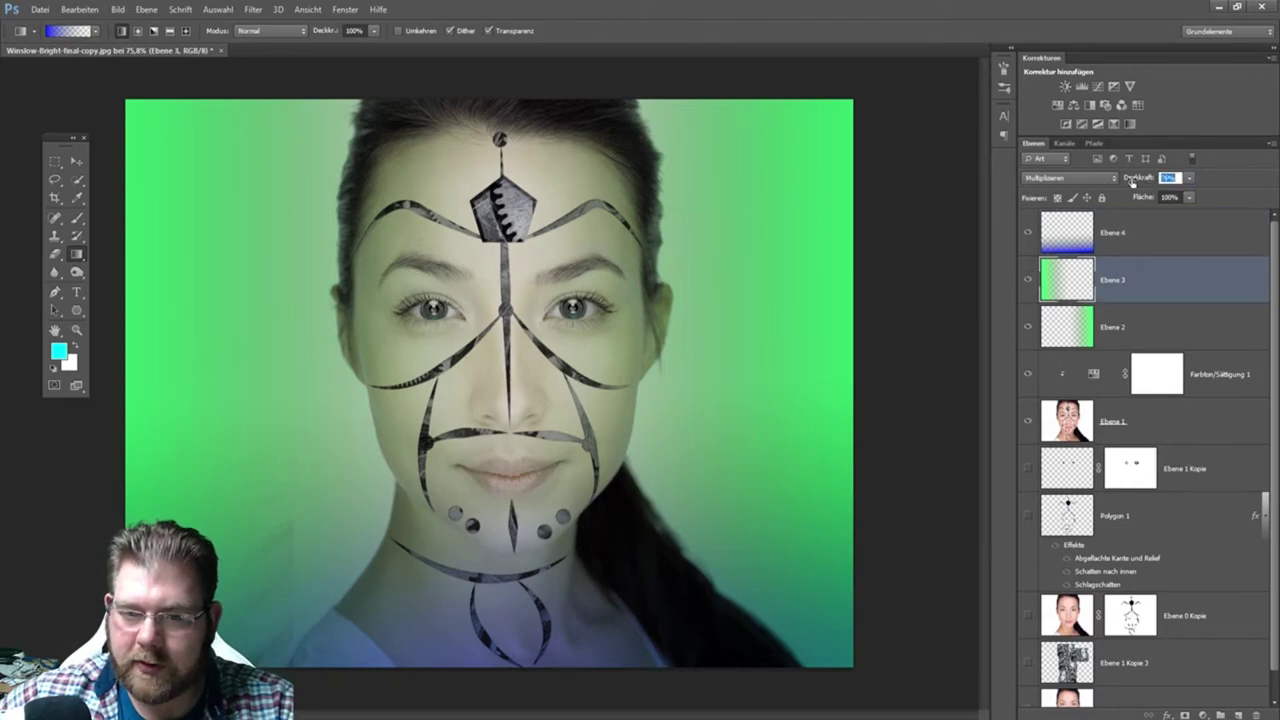
drag(1140, 180, 1125, 178)
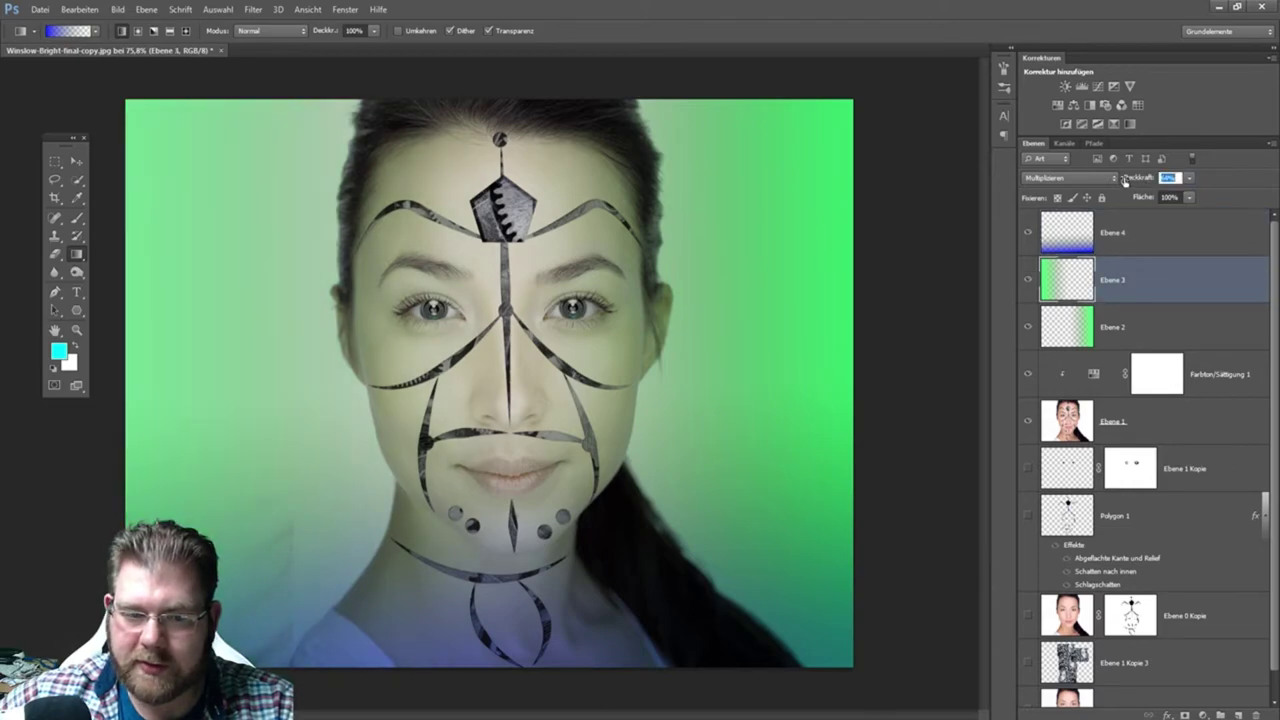
click(1135, 330)
drag(1140, 180, 1113, 177)
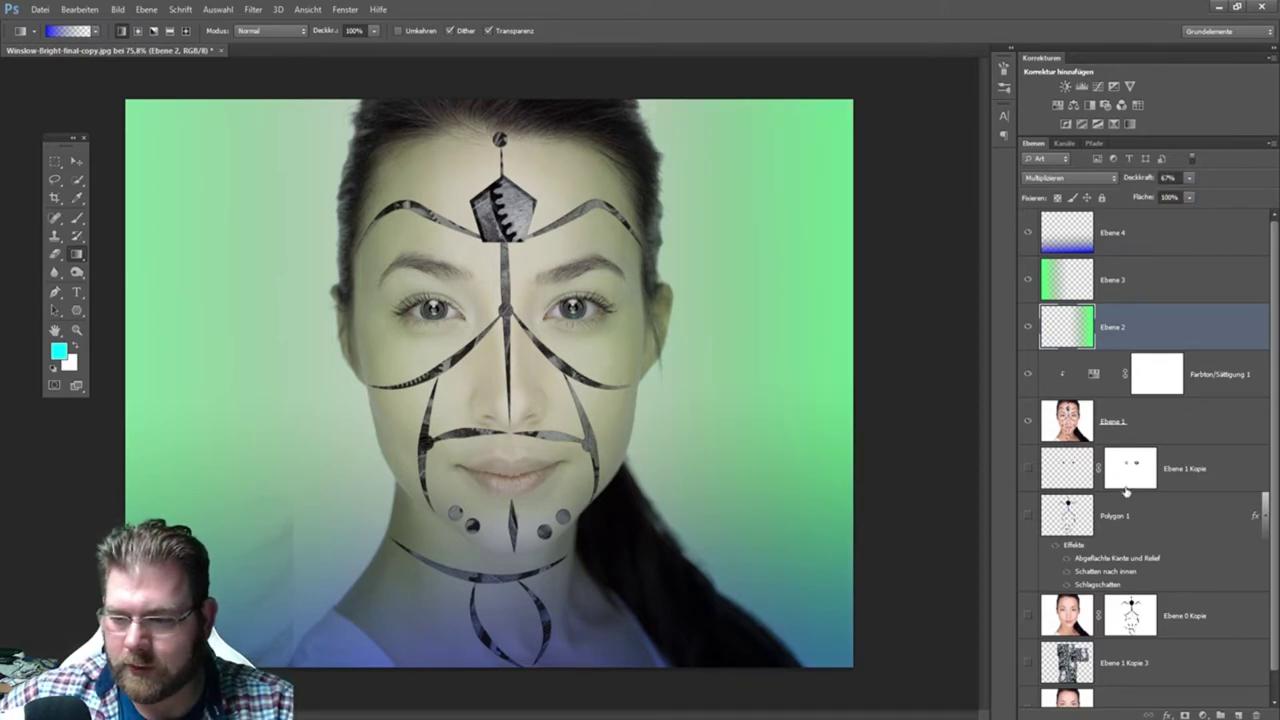
click(1160, 429)
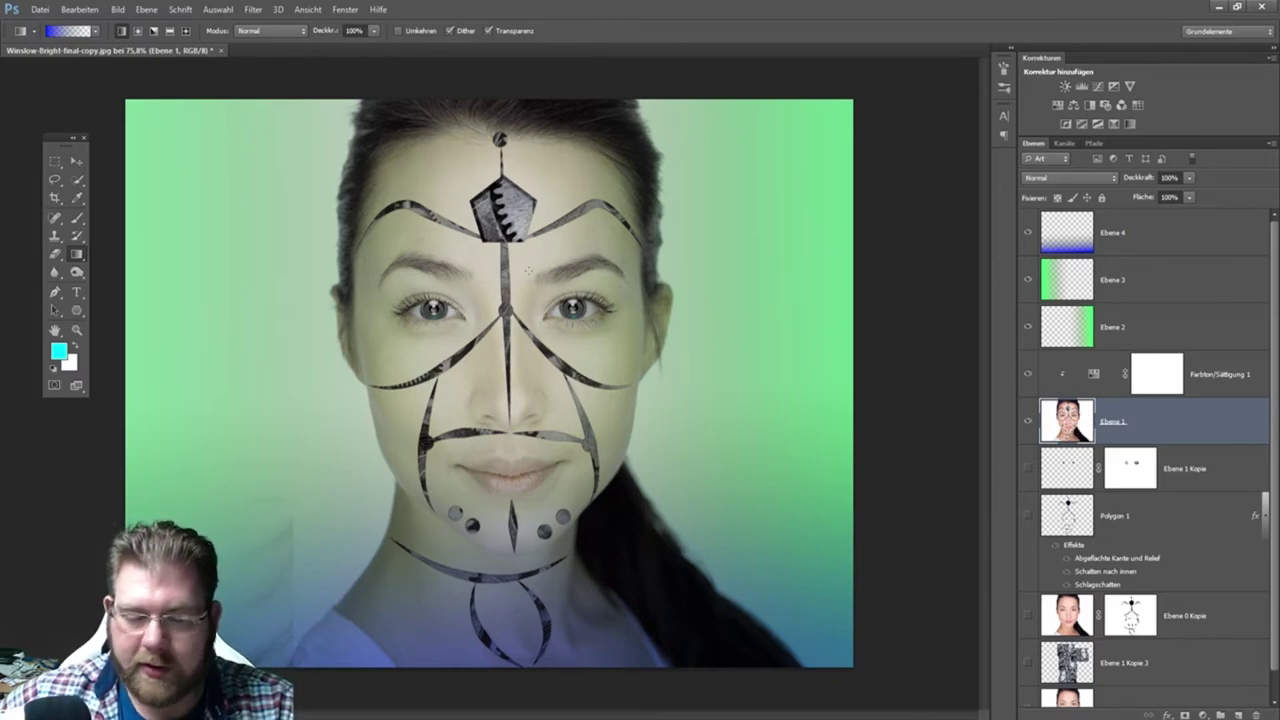
- Quick-select the woman's face, hair, neck and shoulders
click(77, 180)
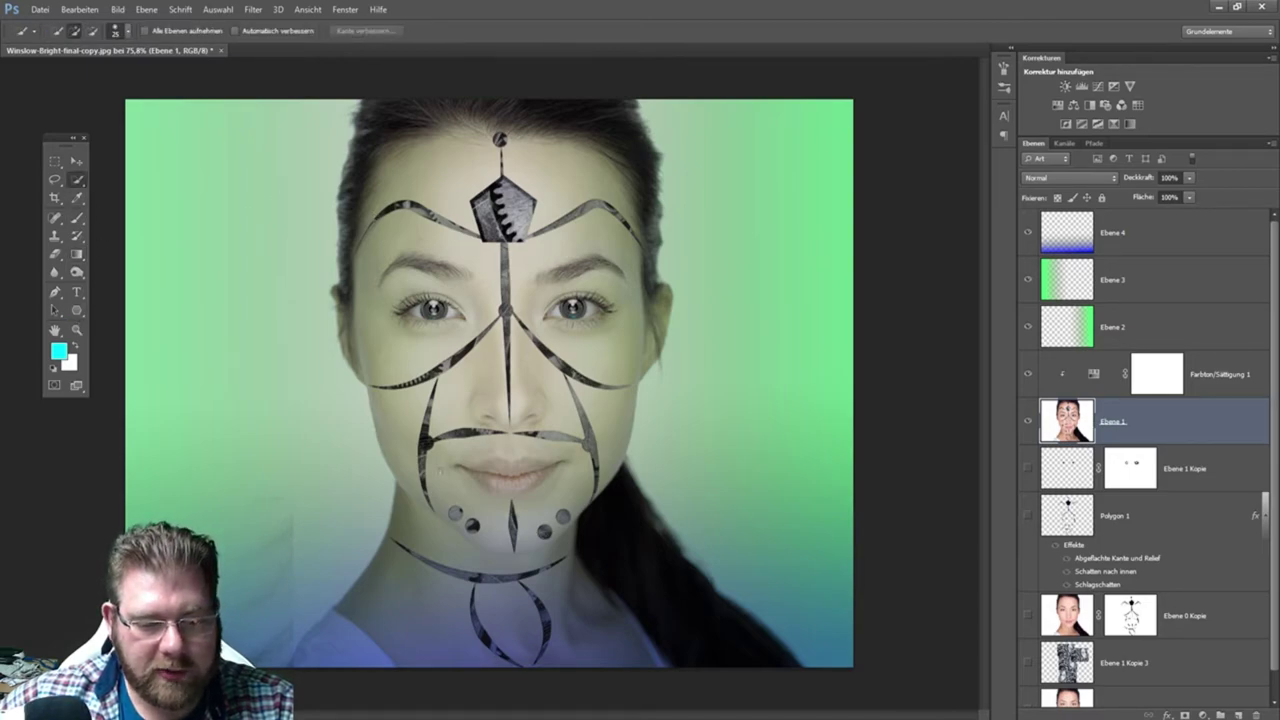
mouse_move(440, 470)
mouse_down()
mouse_move(597, 401)
mouse_move(625, 567)
mouse_up()
drag(676, 630, 630, 634)
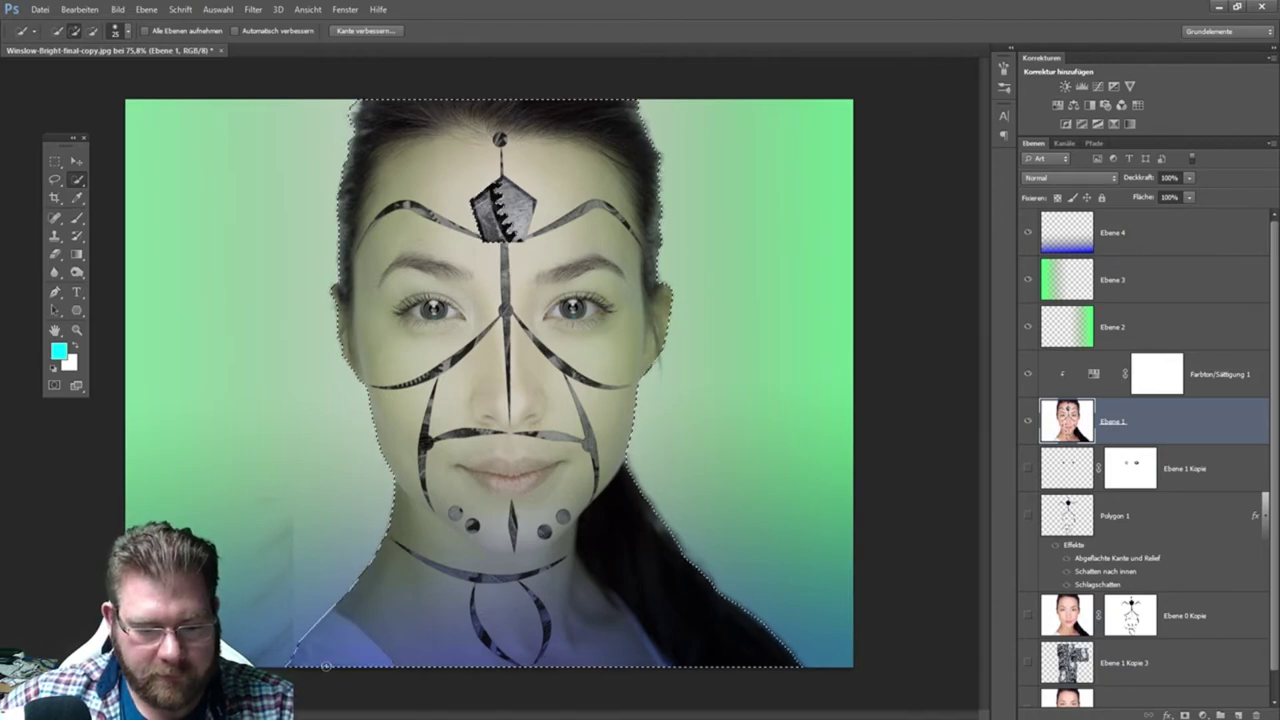
click(332, 660)
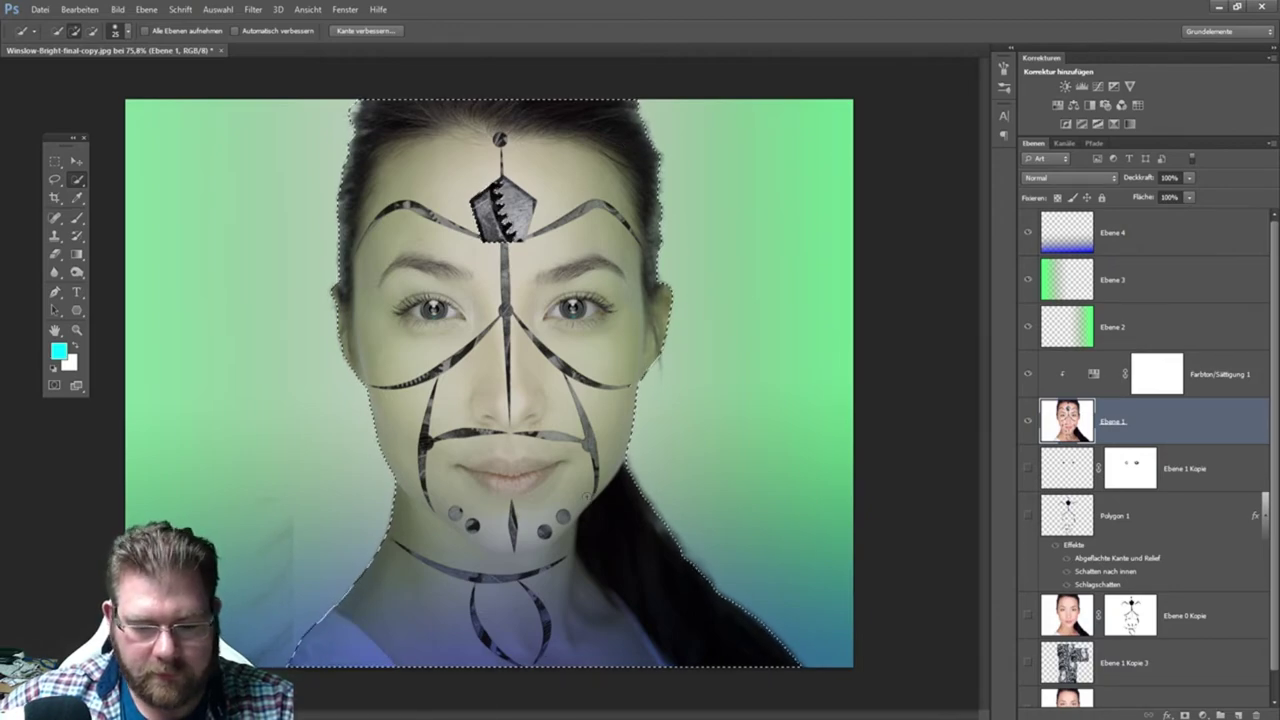
- Refine the selection edge with Smart Radius along her hair, neck and shoulder
click(365, 30)
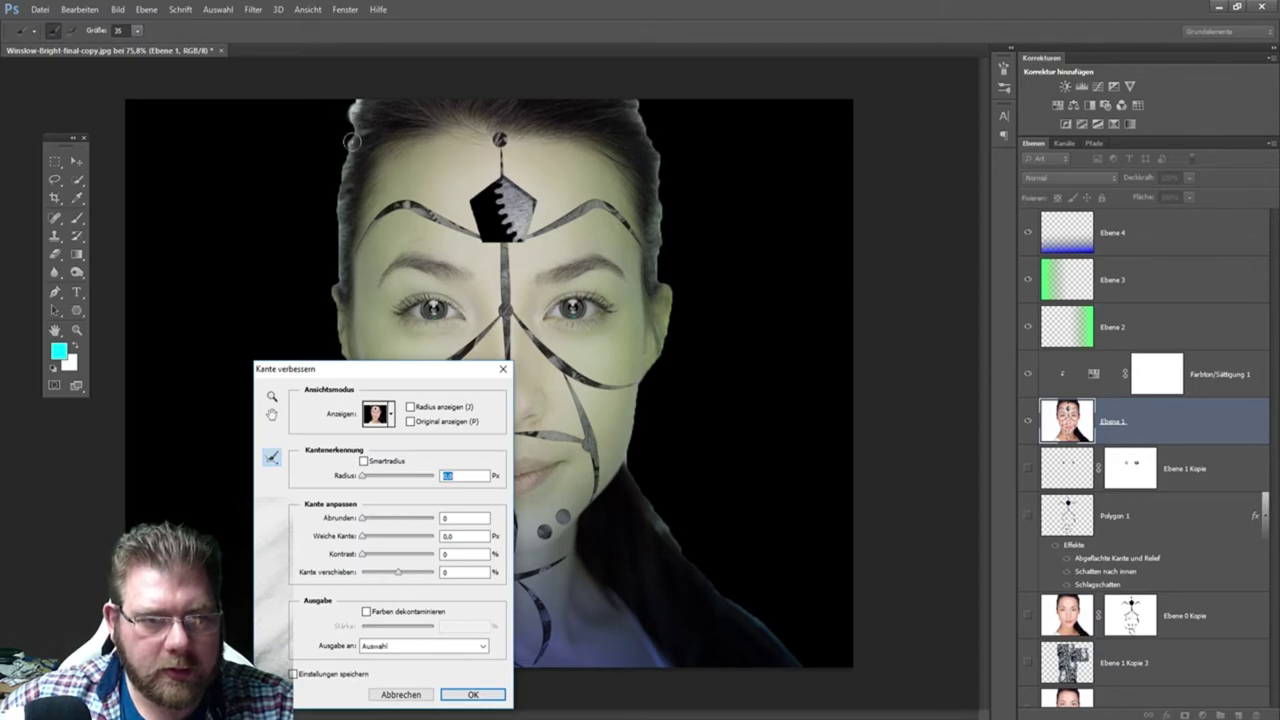
click(364, 461)
drag(394, 369, 63, 279)
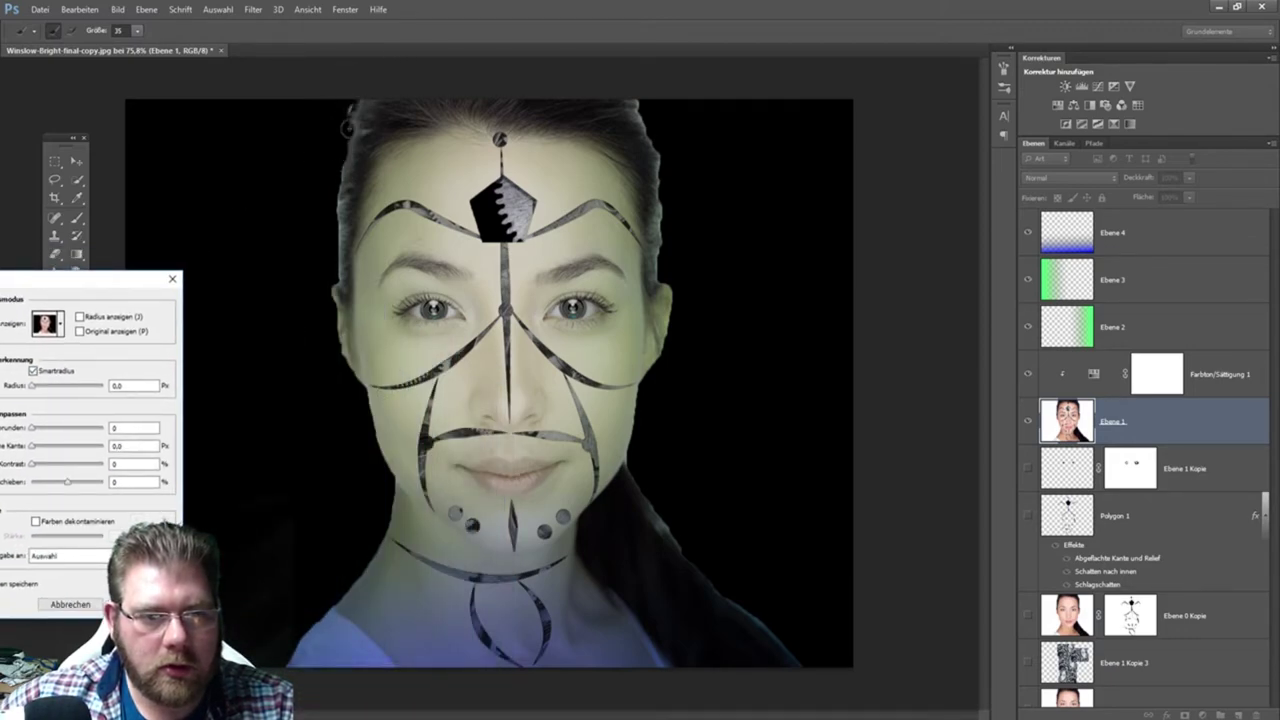
mouse_move(347, 128)
mouse_down()
mouse_move(333, 320)
mouse_move(392, 532)
mouse_up()
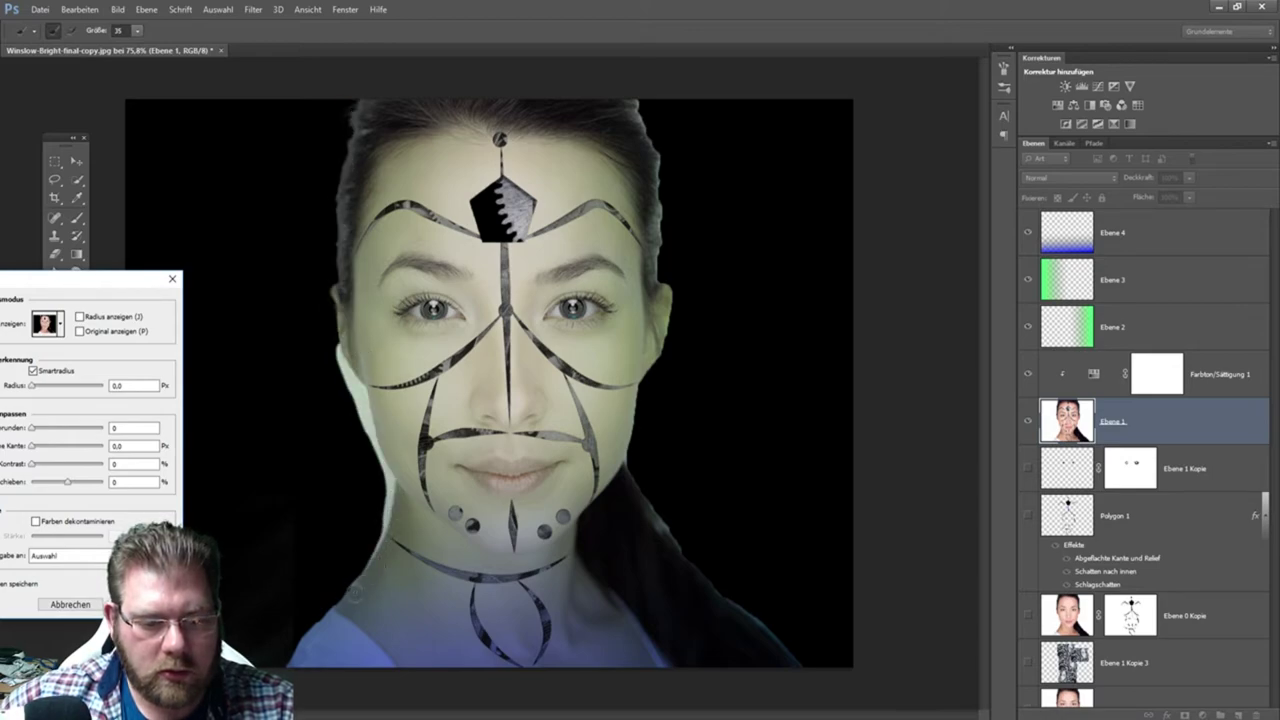
drag(352, 594, 290, 662)
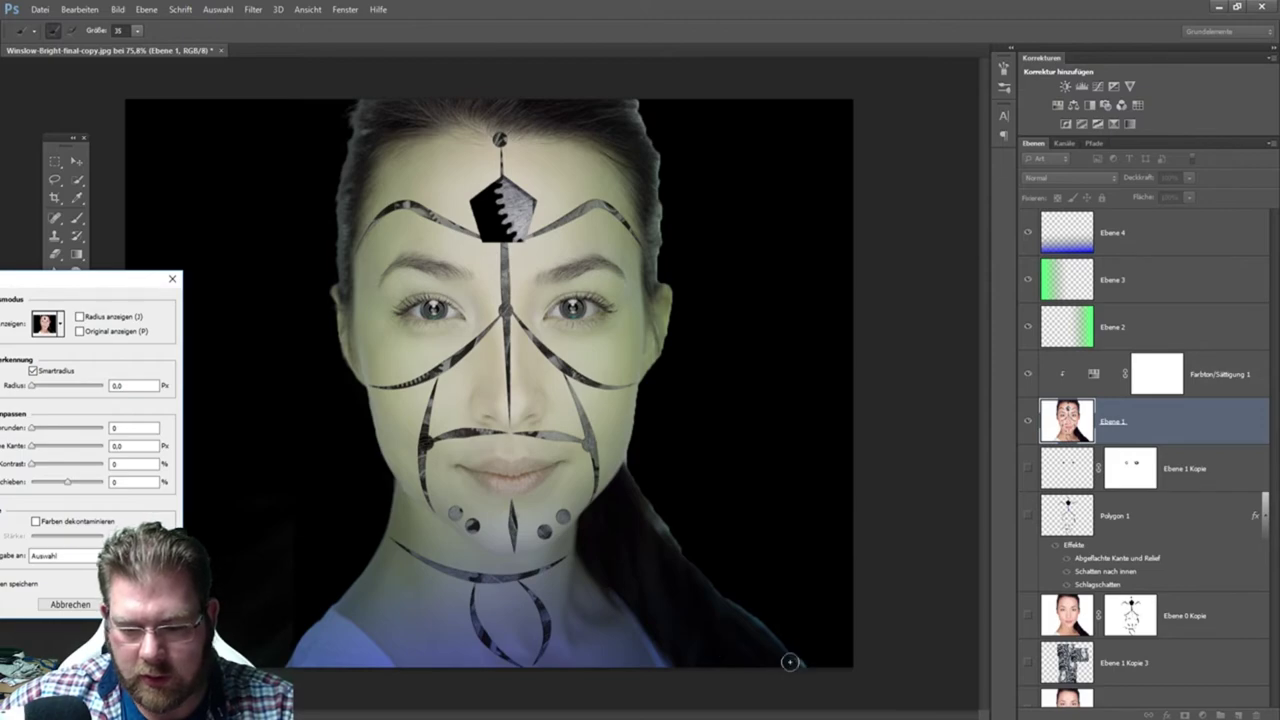
mouse_move(790, 661)
mouse_down()
mouse_move(648, 509)
mouse_move(632, 440)
mouse_move(668, 300)
mouse_move(654, 178)
mouse_move(625, 98)
mouse_up()
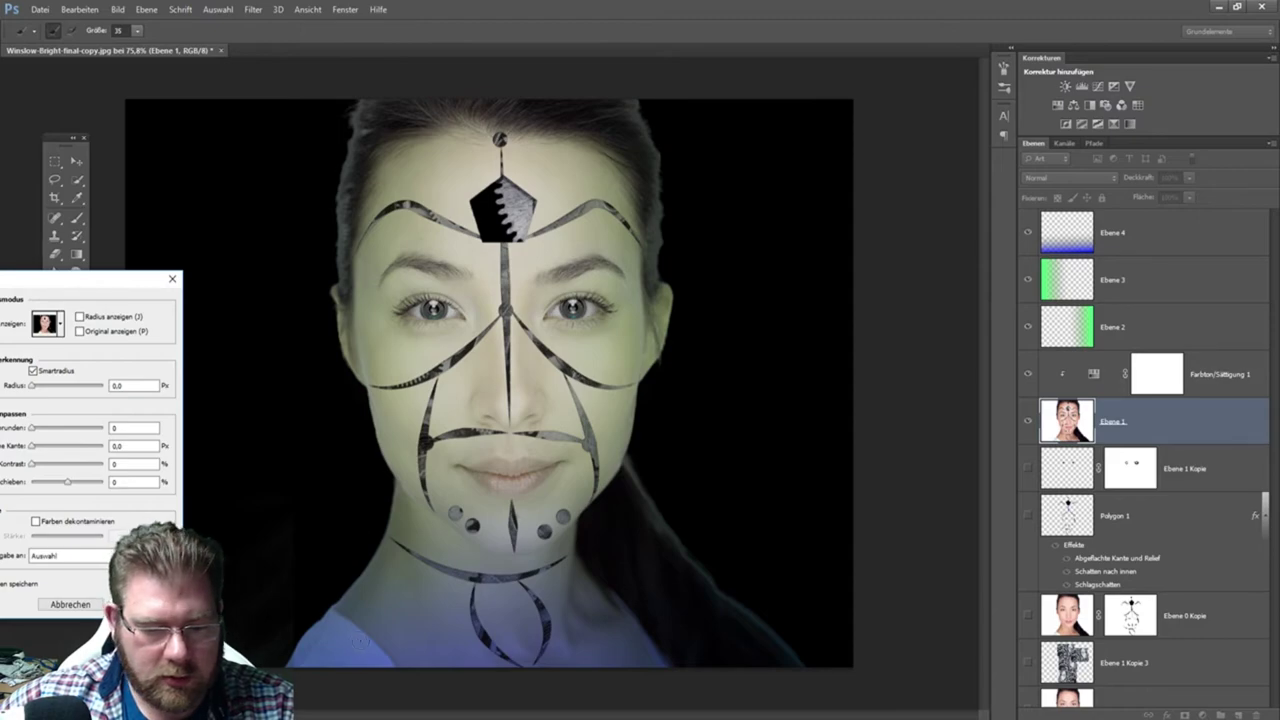
key(Return)
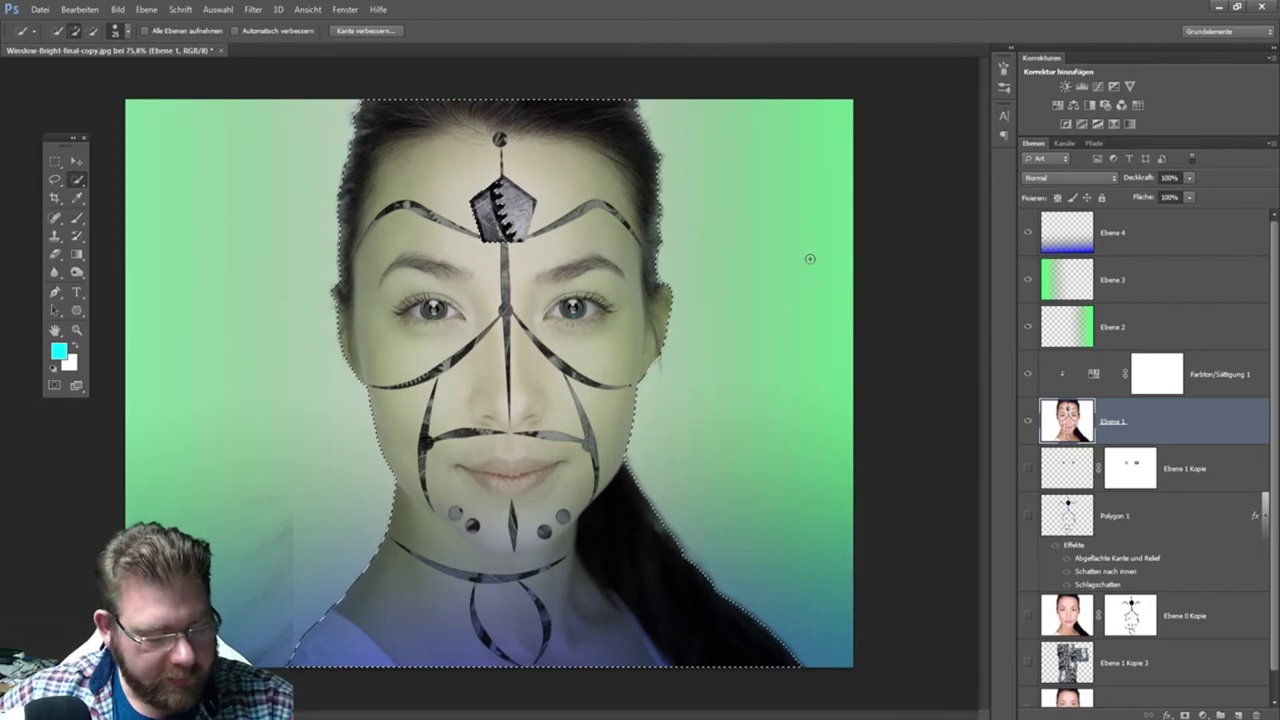
- Copy the selected woman to new layer Ebene 5, hide Ebene 1, and bring up File > Open
key(ctrl+j)
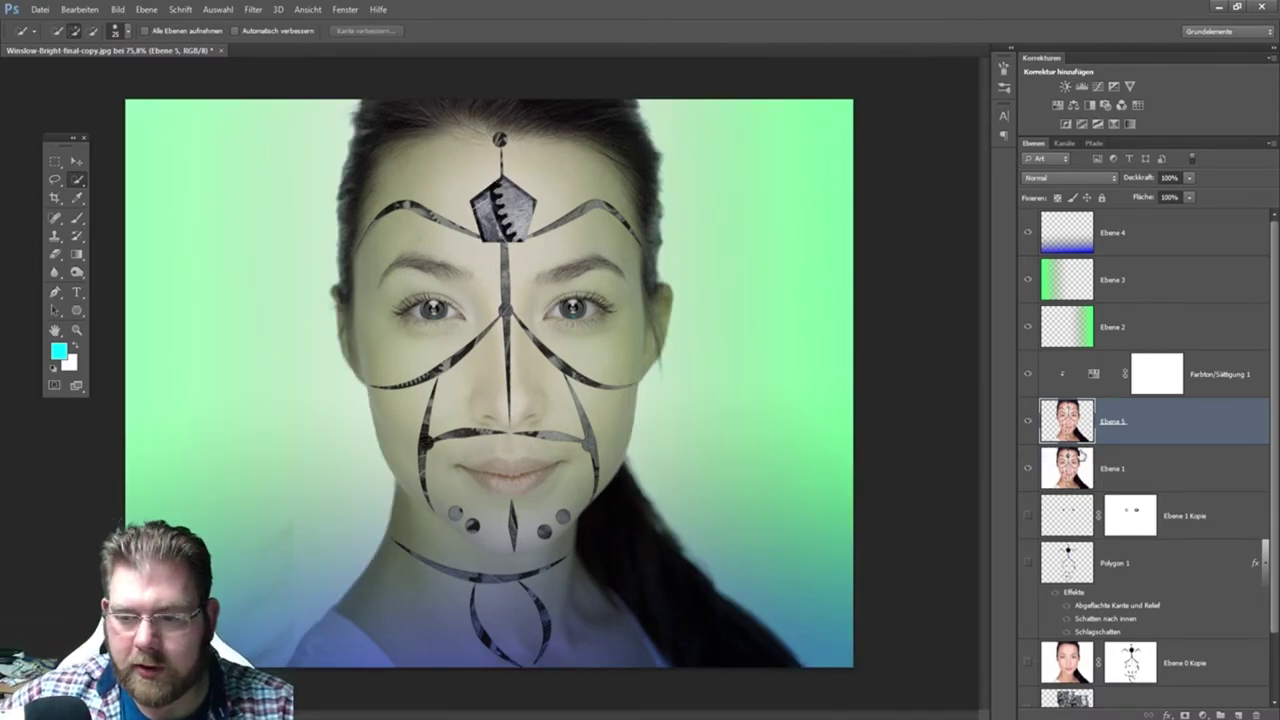
click(1026, 470)
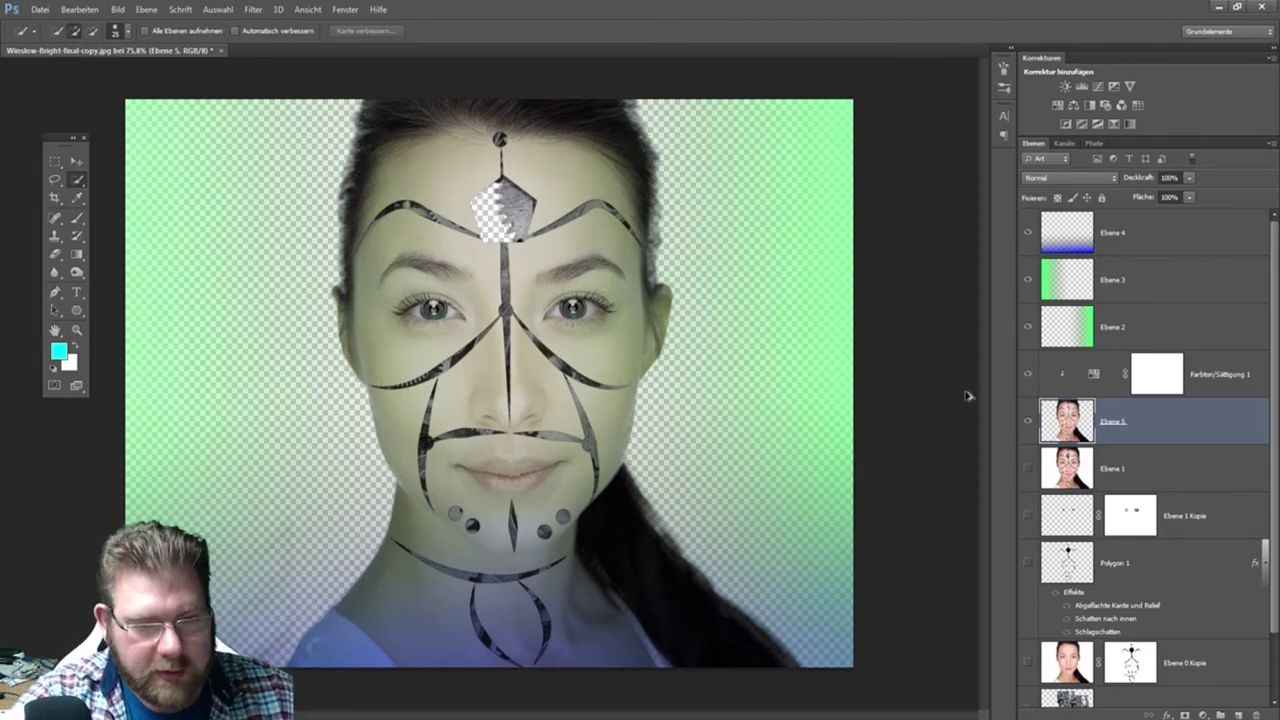
key(ctrl+alt+z)
key(ctrl+alt+z)
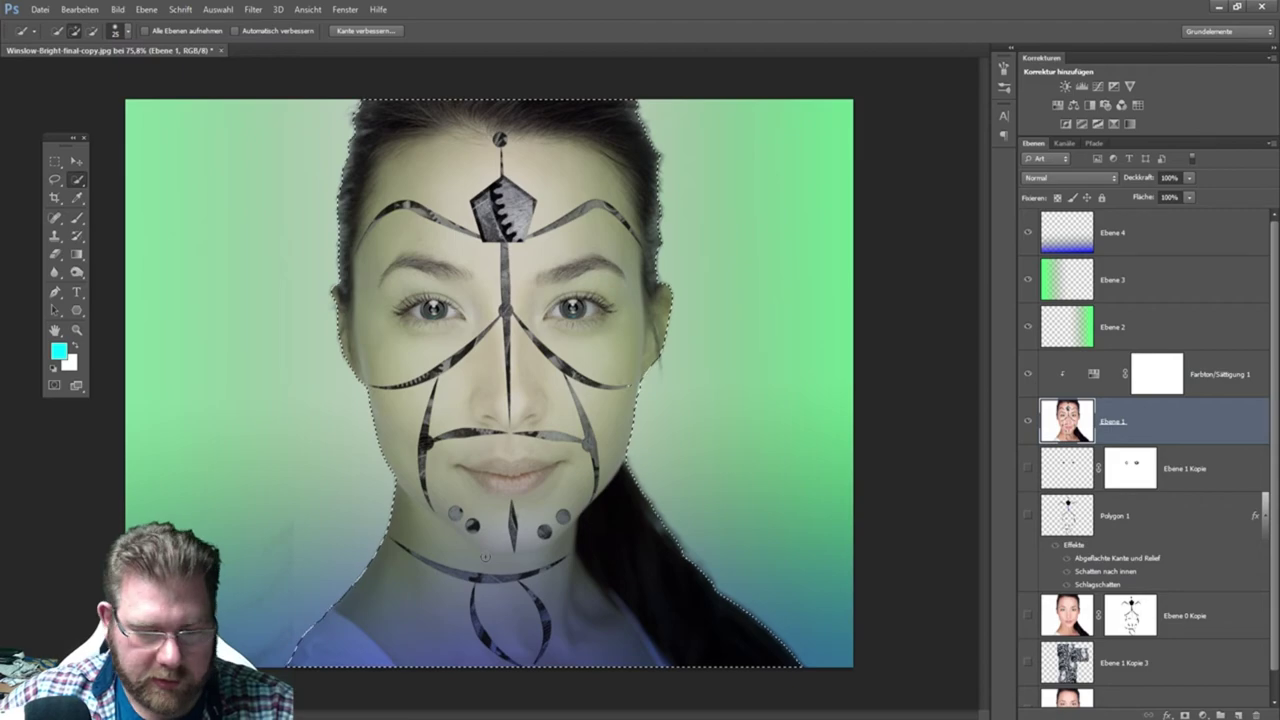
key(ctrl+j)
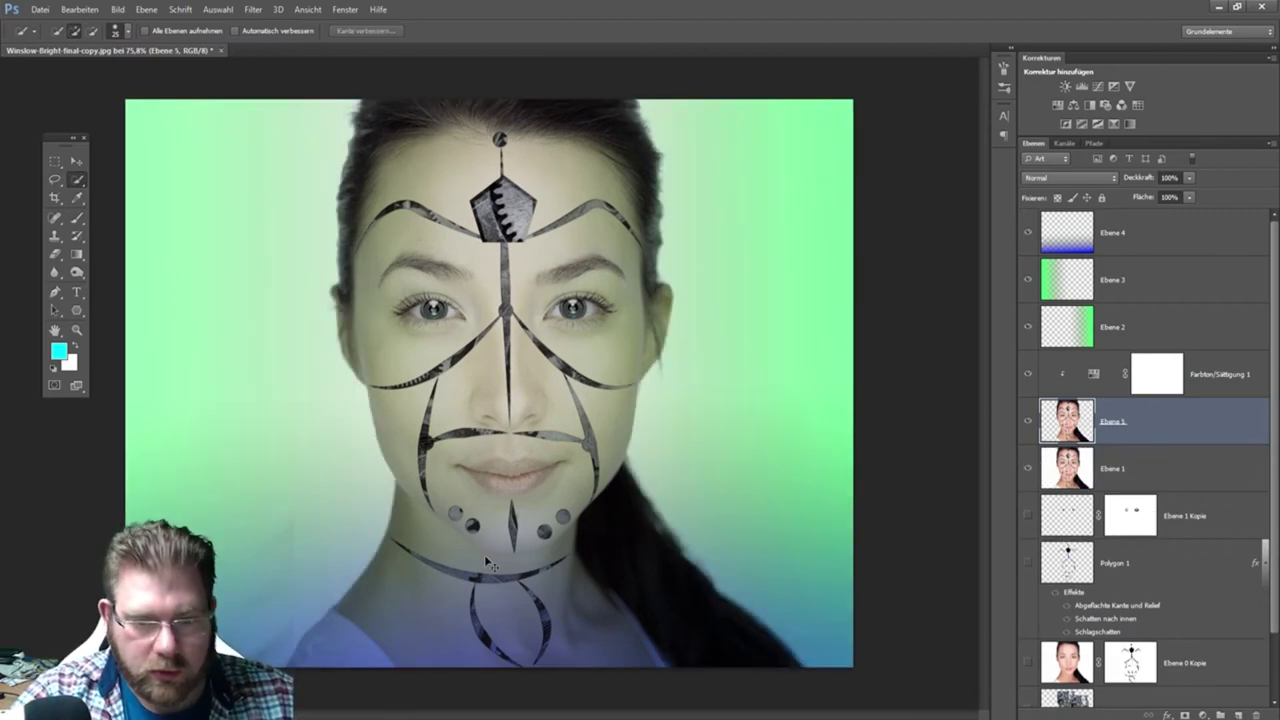
click(1028, 469)
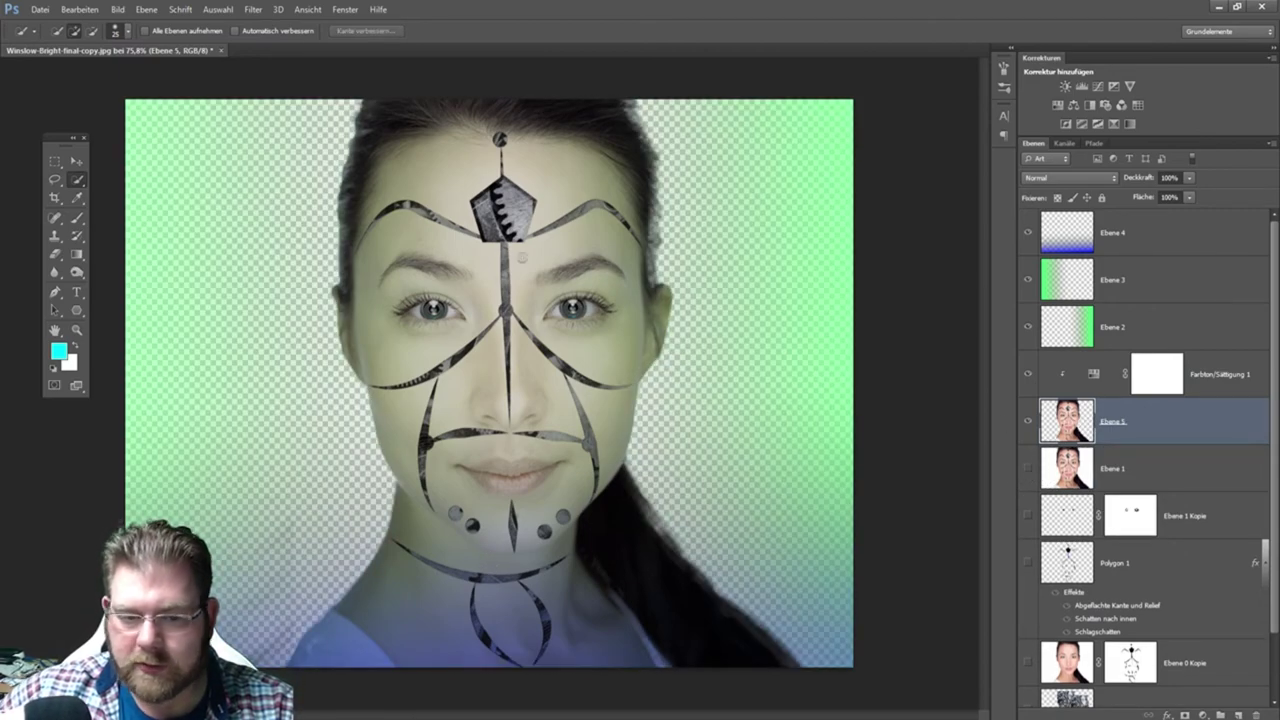
click(39, 10)
click(60, 34)
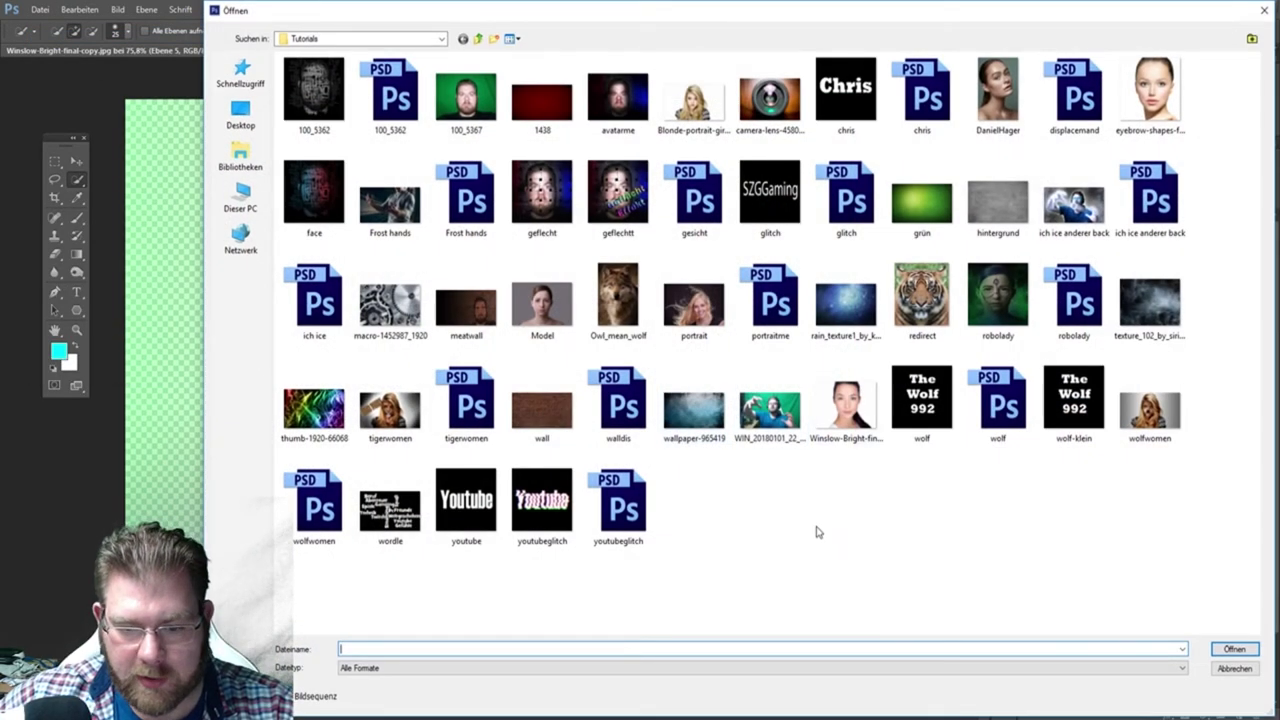
- Open wallpaper-965419.jpg, convert its background to Ebene 0, and drag it into the portrait
click(695, 408)
click(1233, 649)
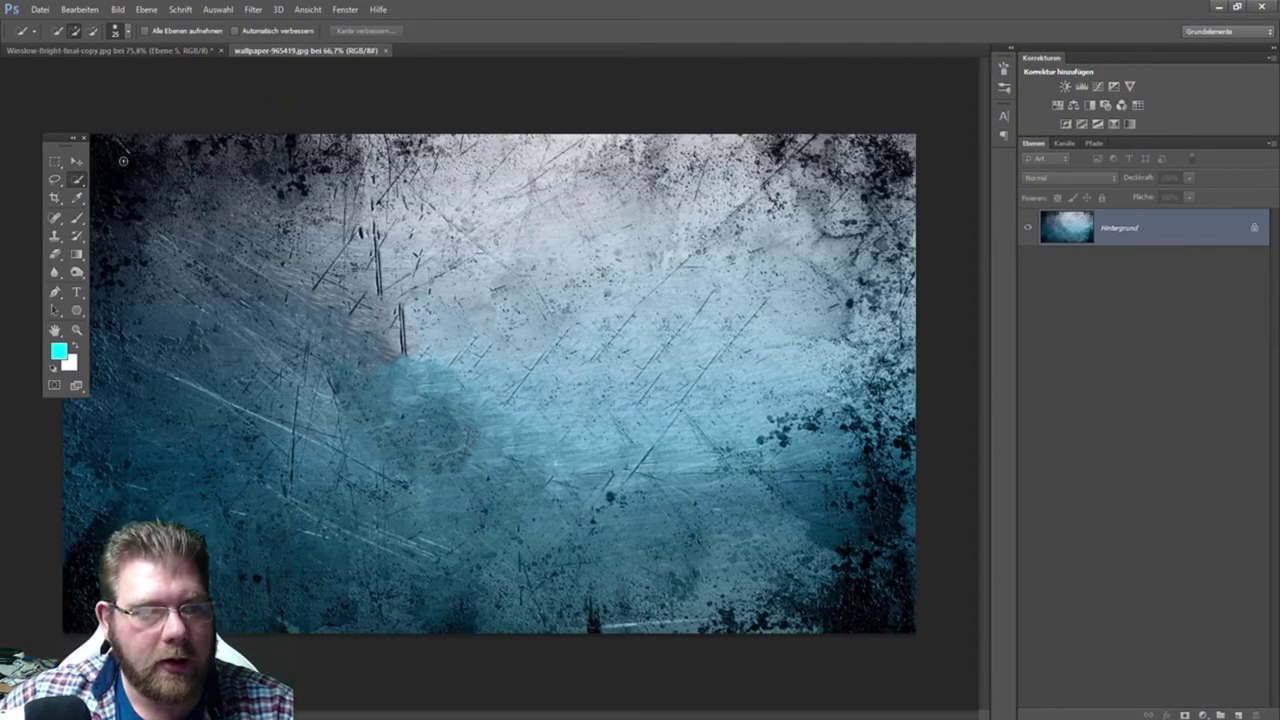
click(77, 161)
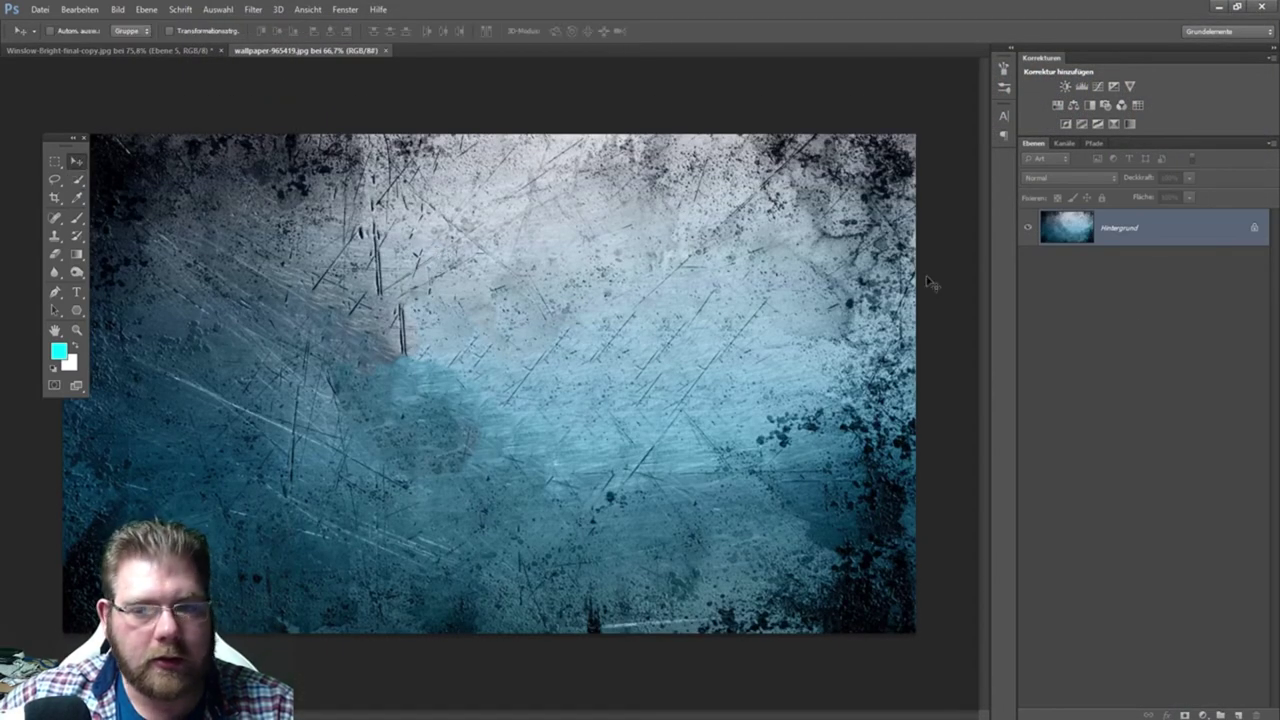
click(575, 240)
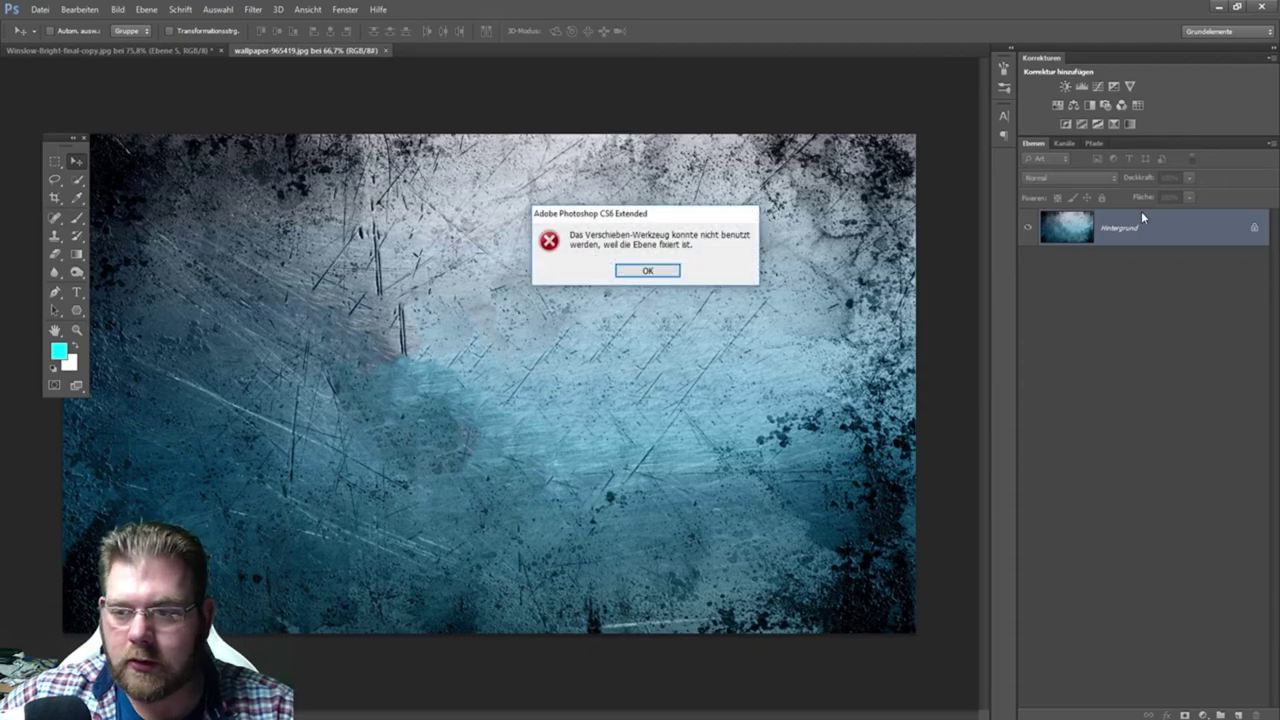
click(643, 270)
double_click(1046, 241)
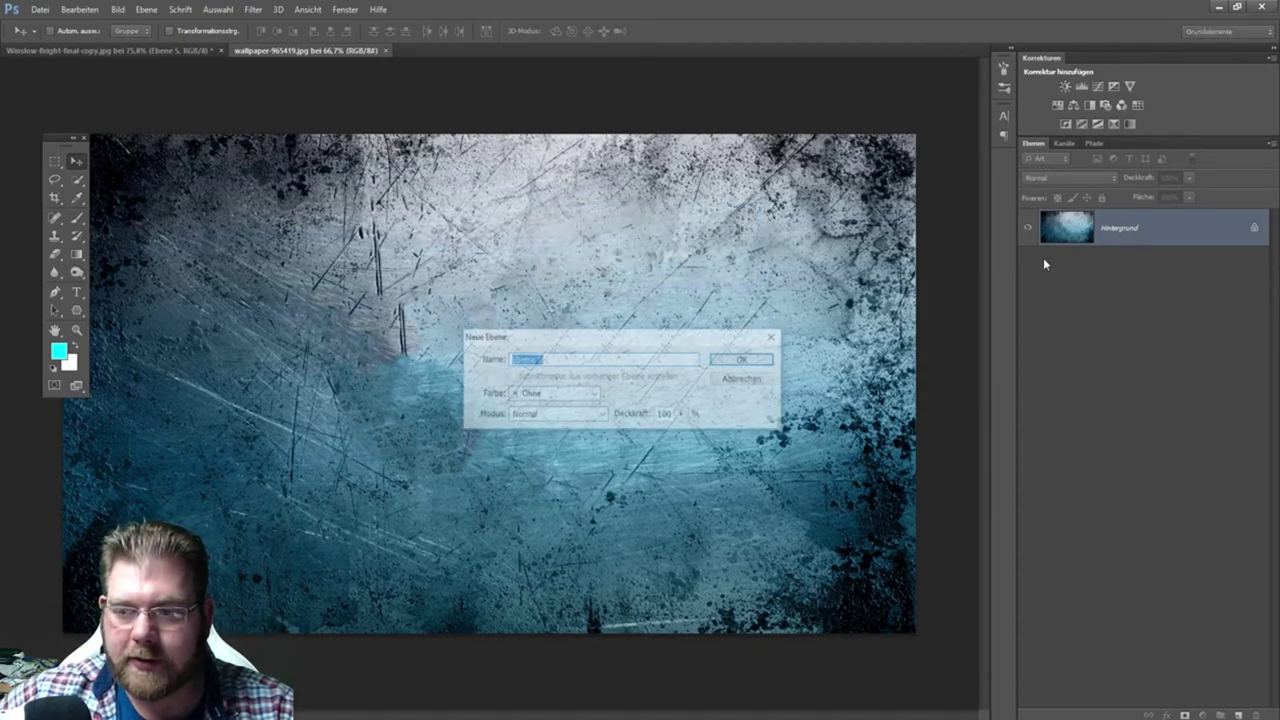
click(737, 357)
mouse_move(517, 354)
mouse_down()
mouse_move(134, 14)
mouse_move(818, 618)
mouse_up()
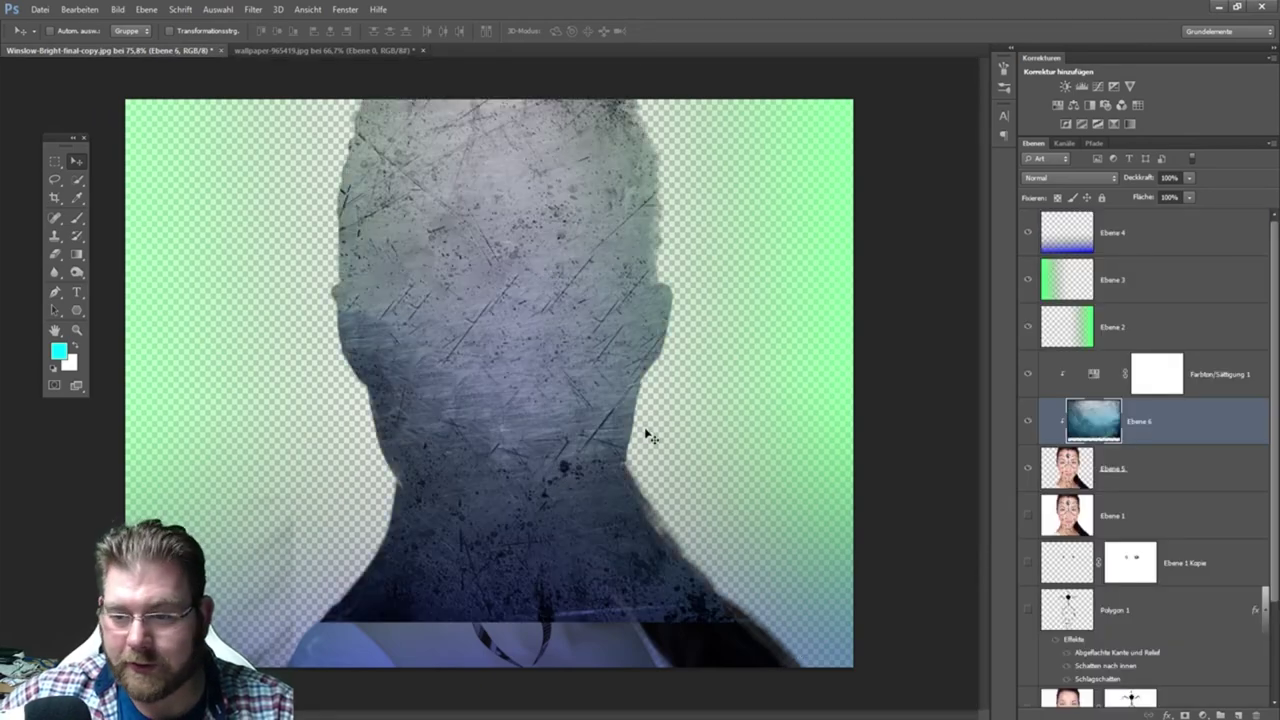
- Move texture layer Ebene 6 below Ebene 5, shift it down, and stretch its top edge to cover the canvas
drag(1094, 421, 1121, 493)
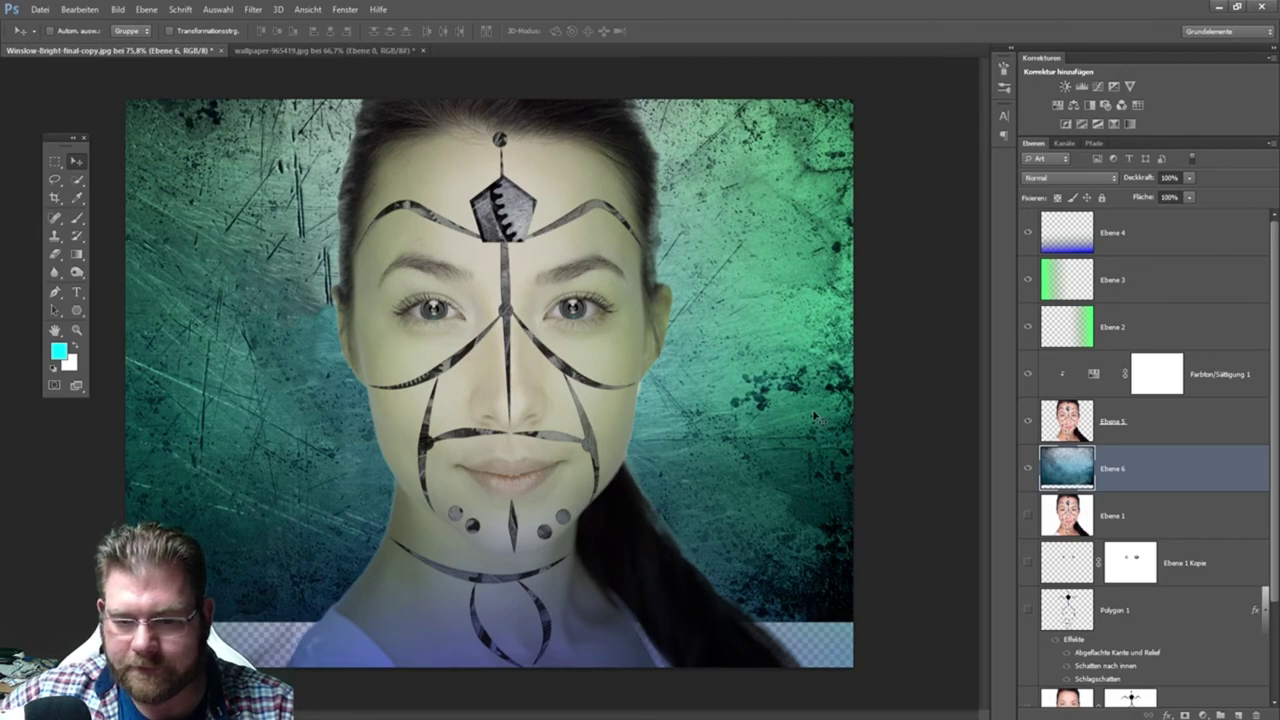
drag(740, 393, 740, 441)
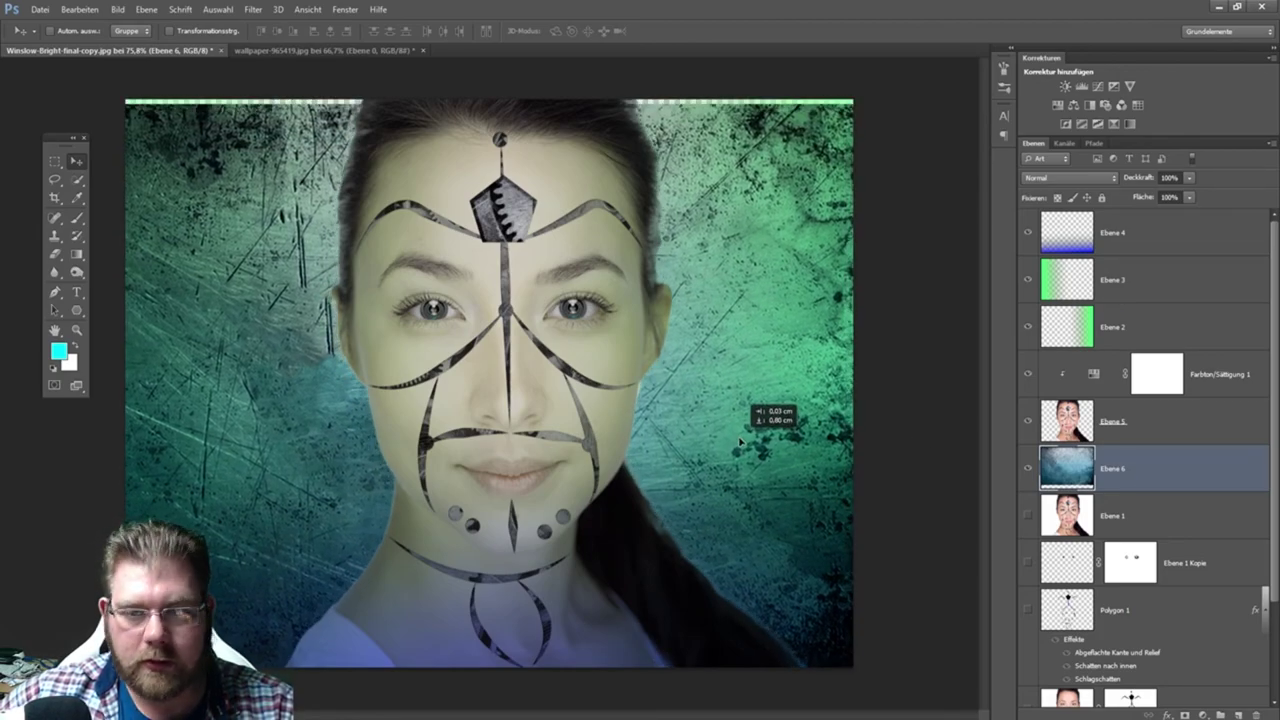
key(ctrl+t)
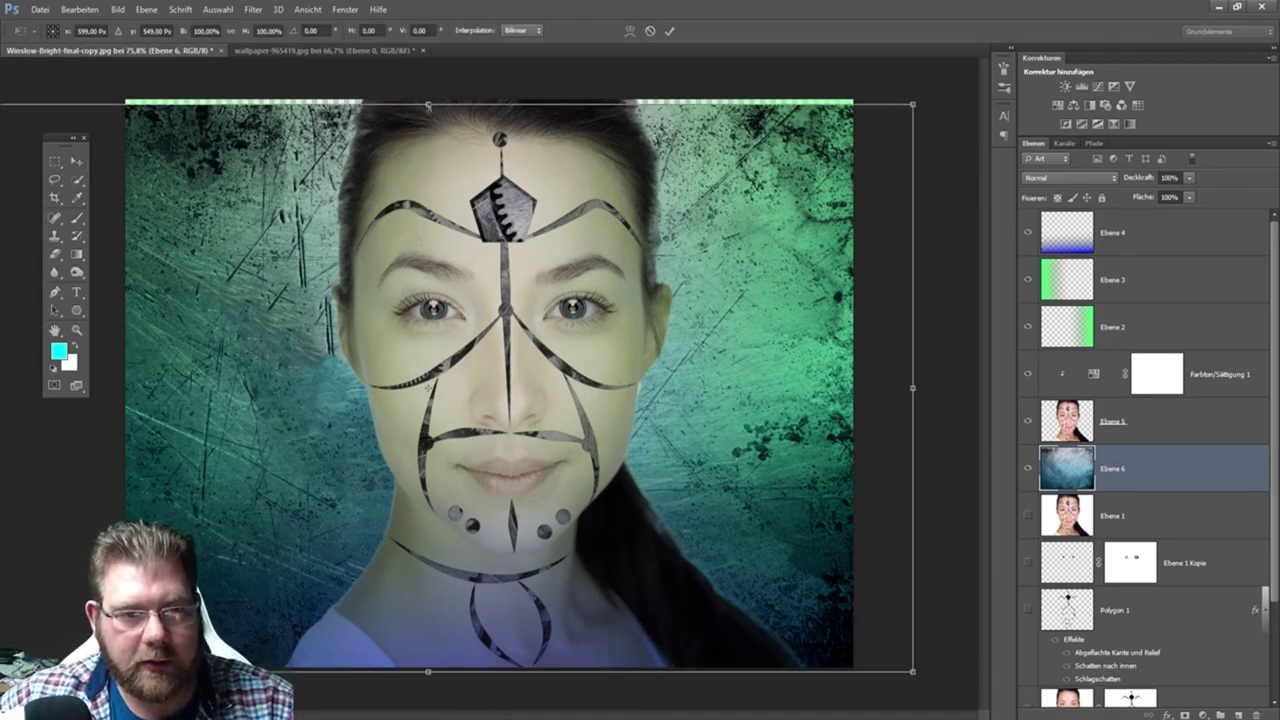
drag(428, 103, 428, 87)
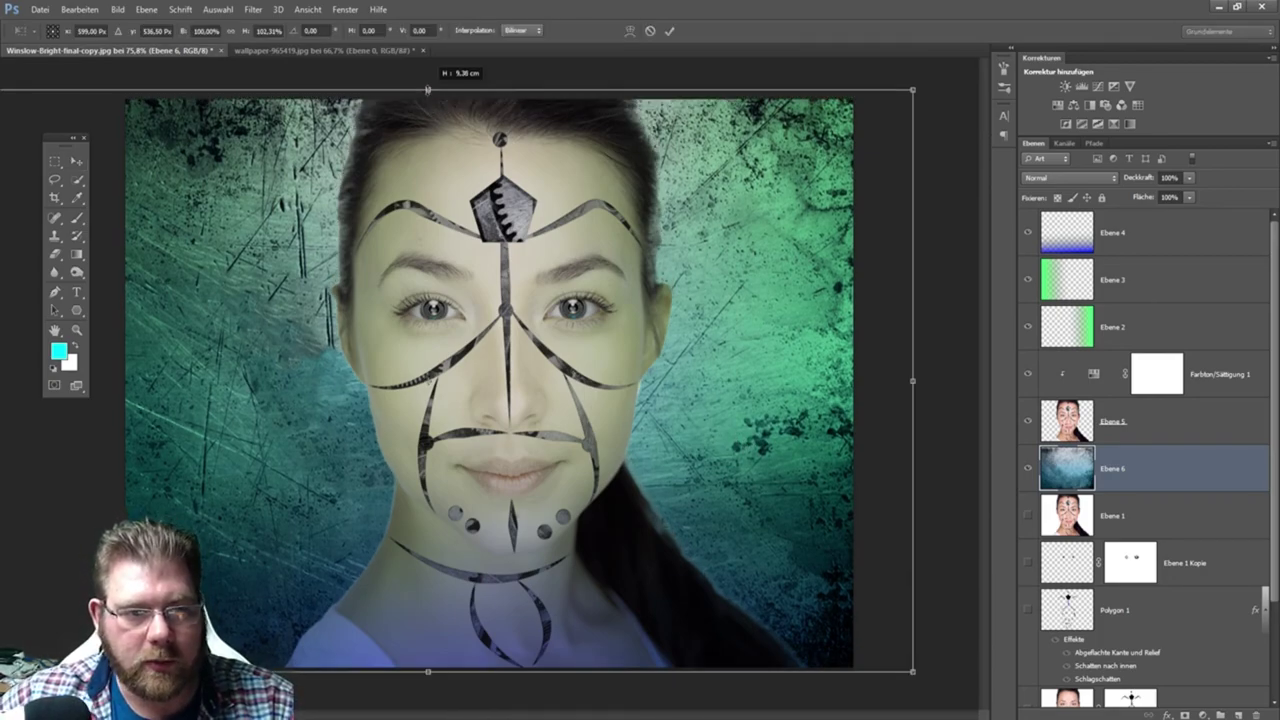
click(670, 30)
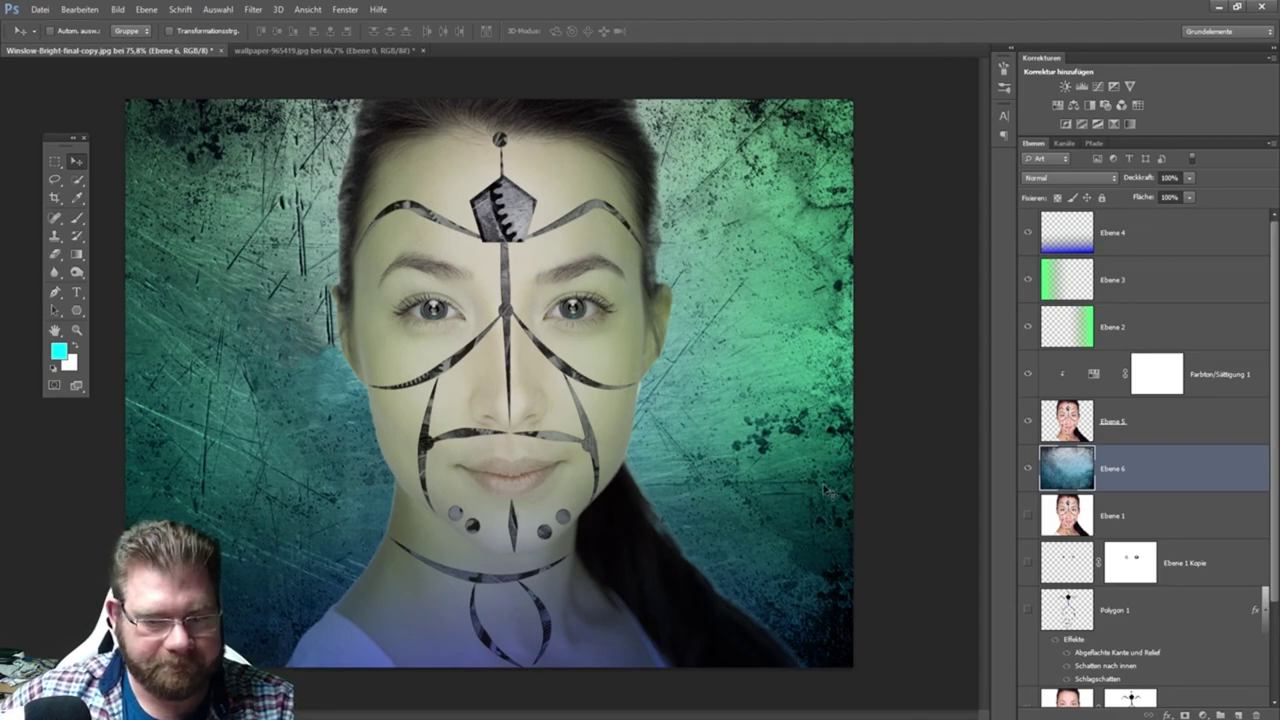